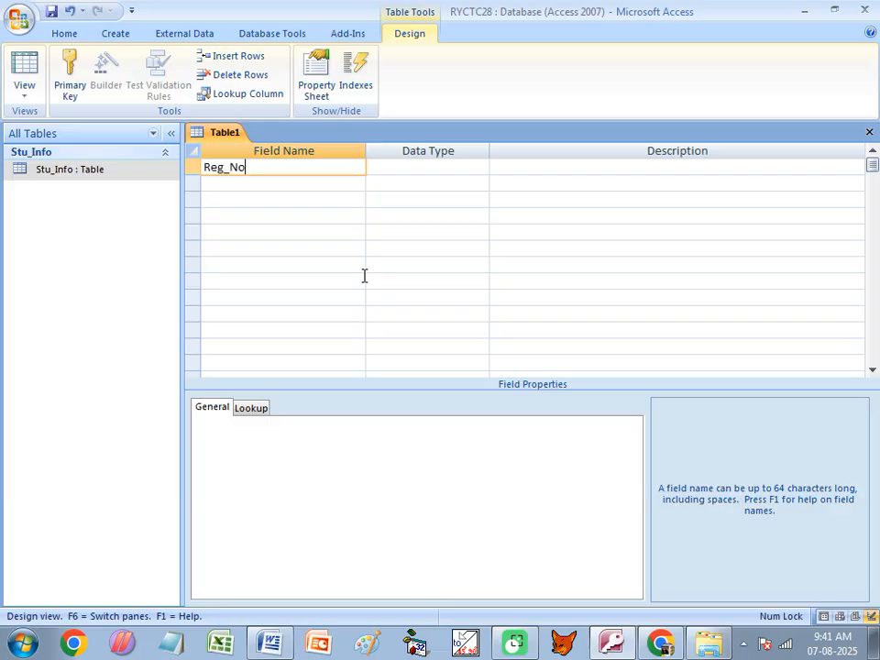
- Create the fields Reg_No as AutoNumber and Name as Text, accepting the reserved-word warning
type("g_No")
key("Tab")
key("Tab")
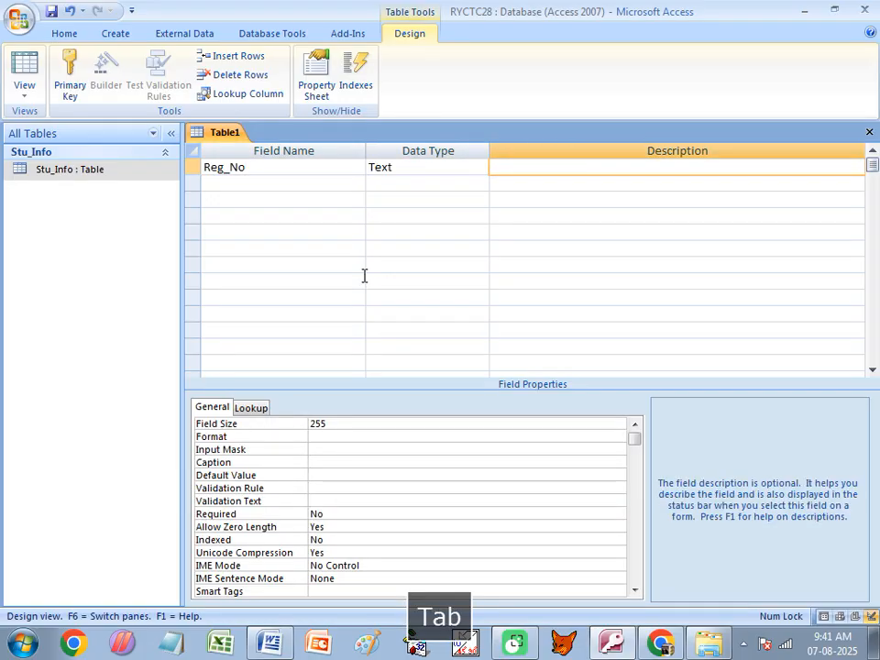
left_click(459, 168)
left_click(480, 168)
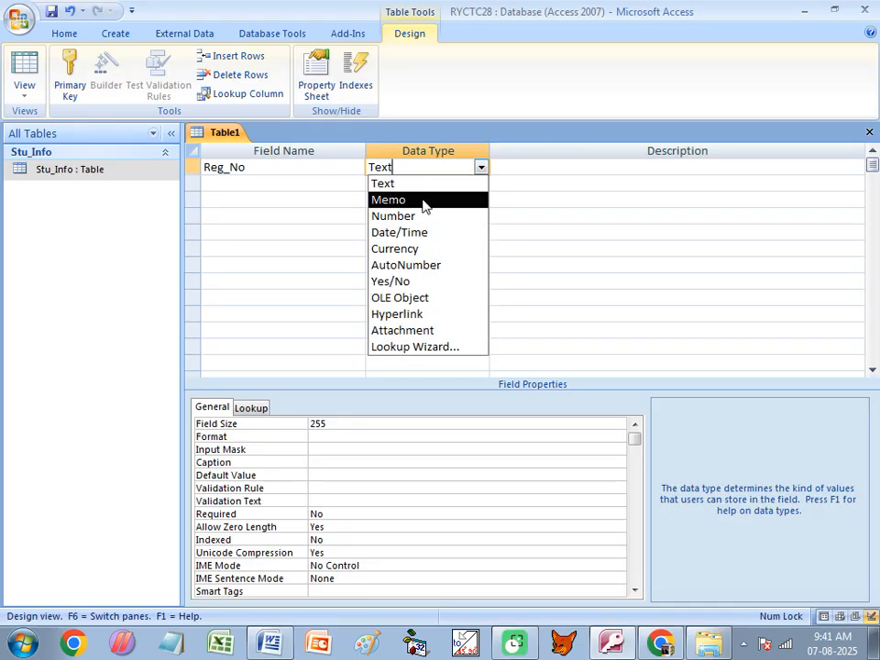
left_click(394, 265)
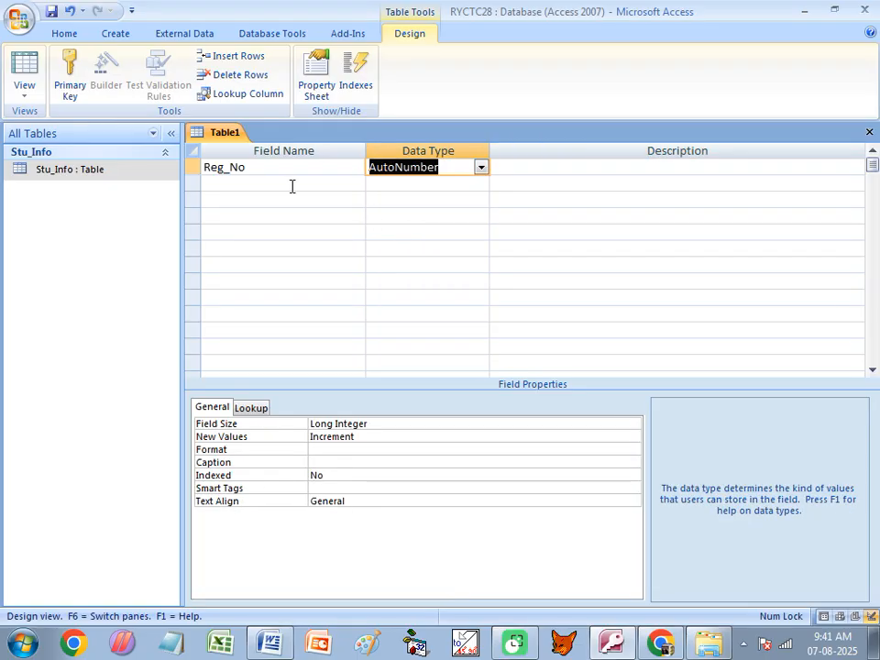
left_click(237, 183)
type("Name")
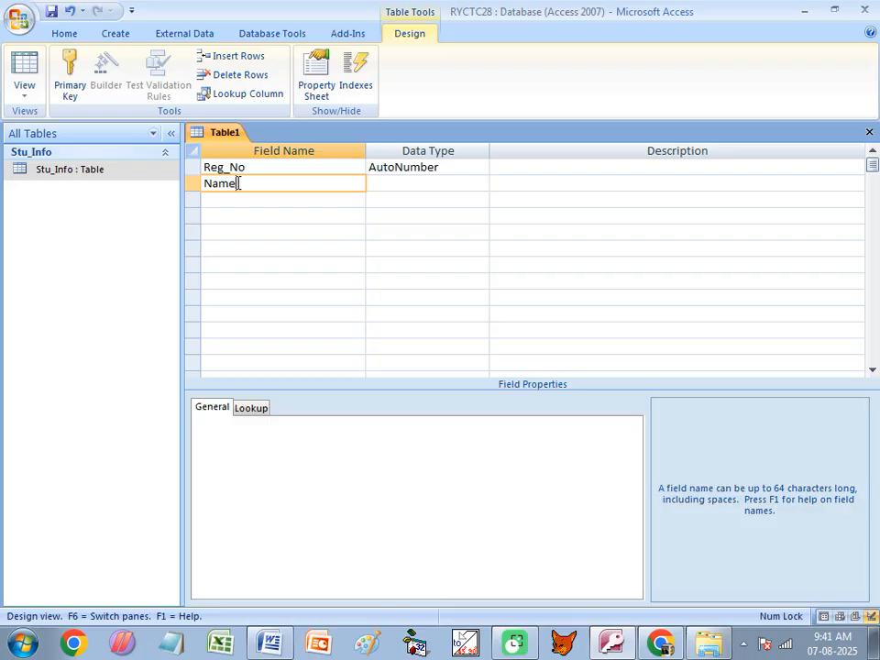
key("Tab")
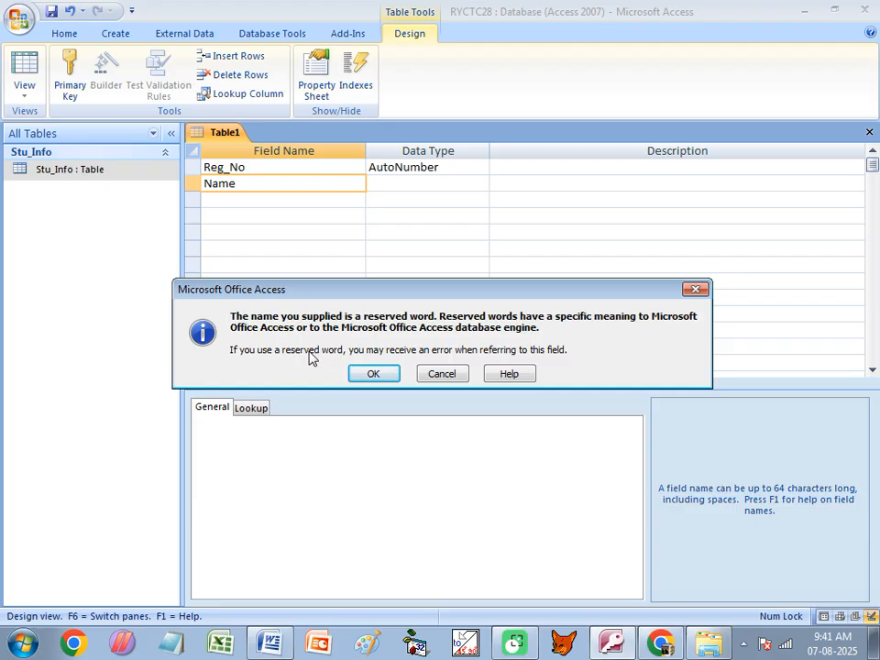
left_click(373, 373)
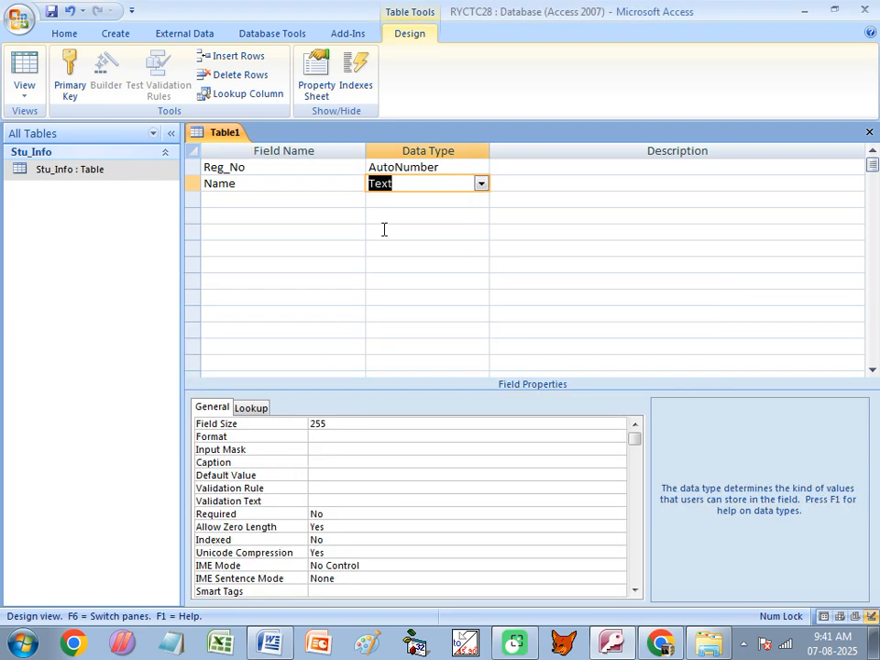
- Add a Contact field of type Number with field size Double, then close the design to save
left_click(218, 203)
type("Contact")
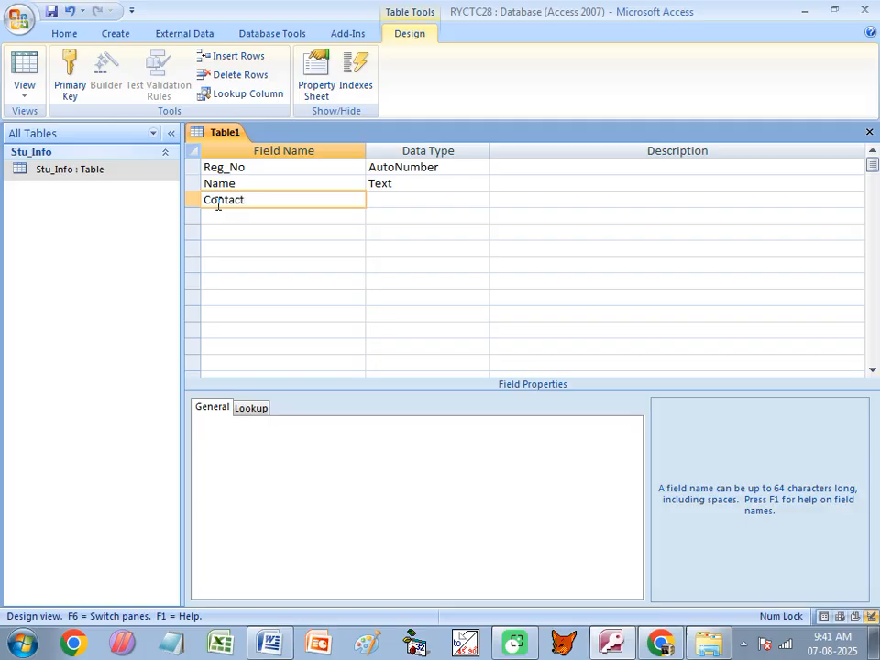
key("Tab")
type("n")
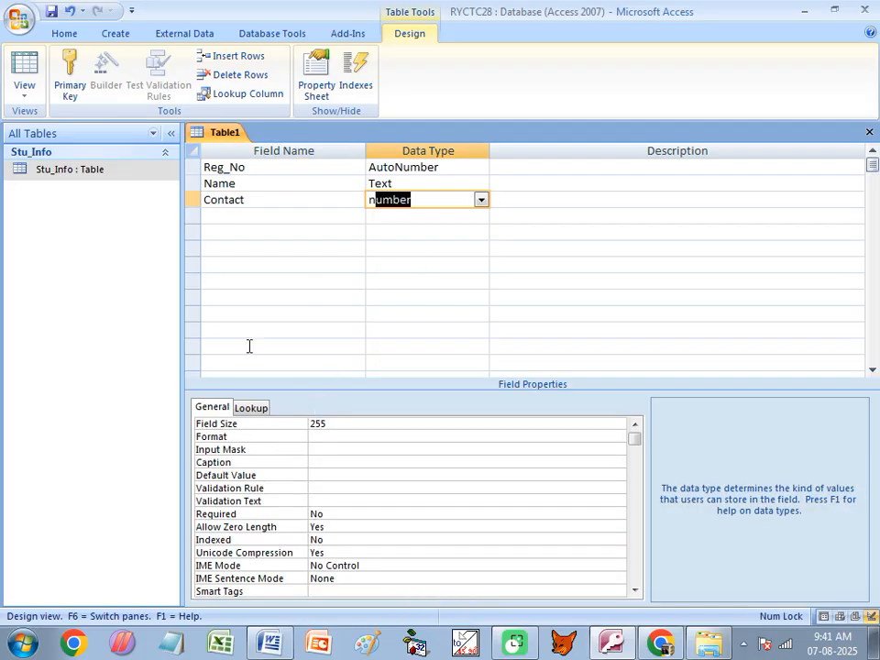
left_click(291, 200)
left_click(375, 424)
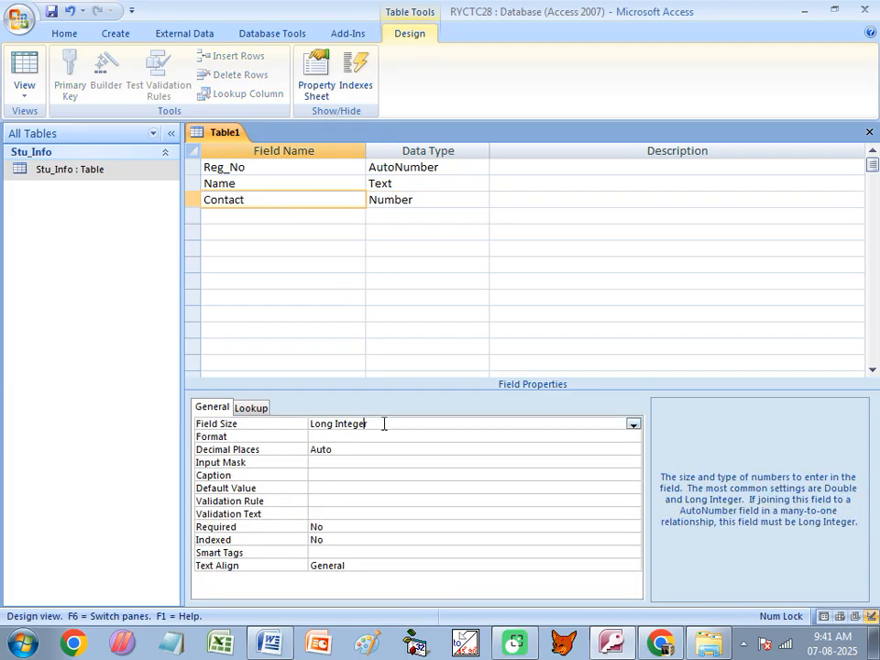
left_click(632, 423)
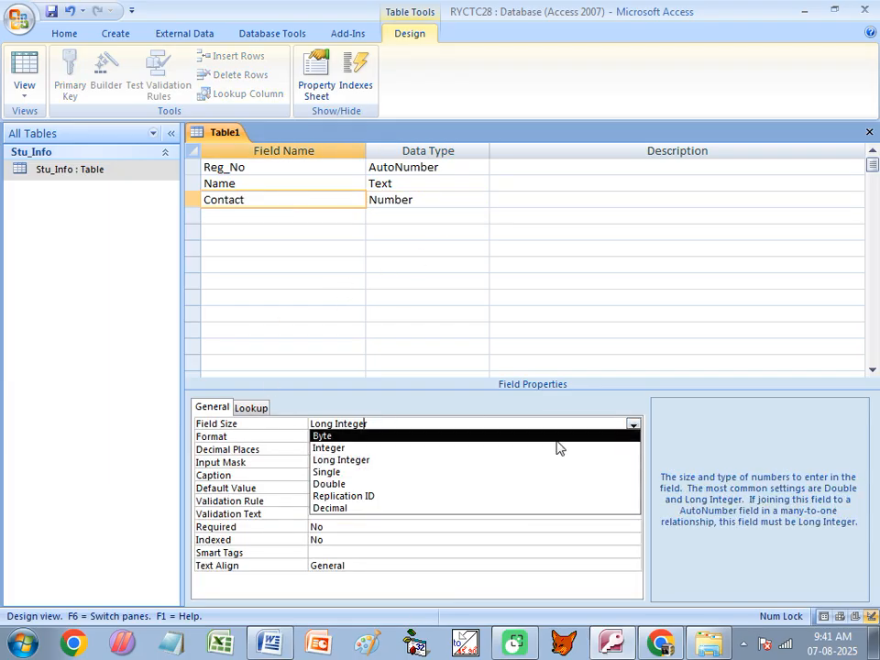
left_click(331, 483)
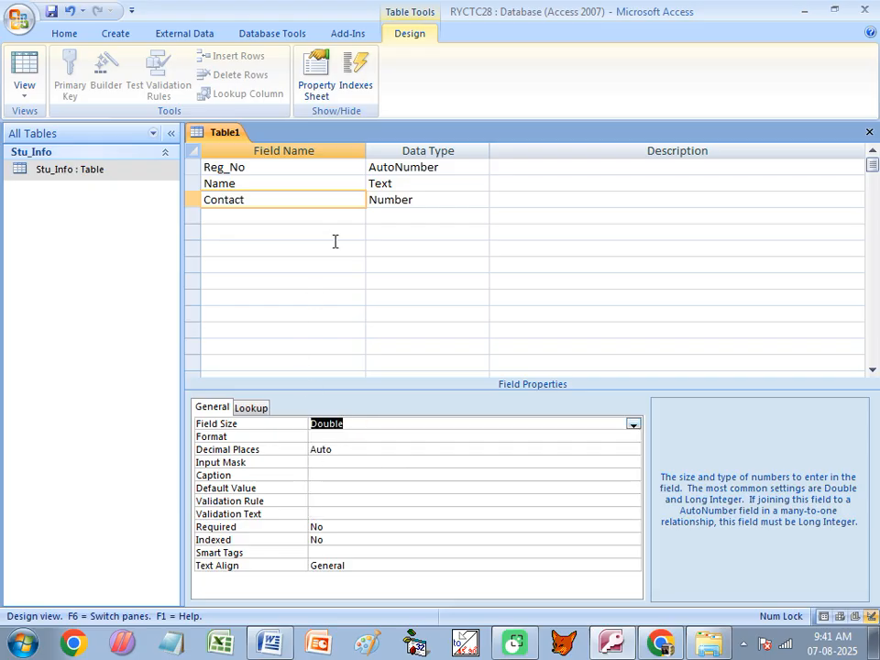
key("ctrl+w")
- Save the table as 'data' without creating a primary key
left_click(381, 364)
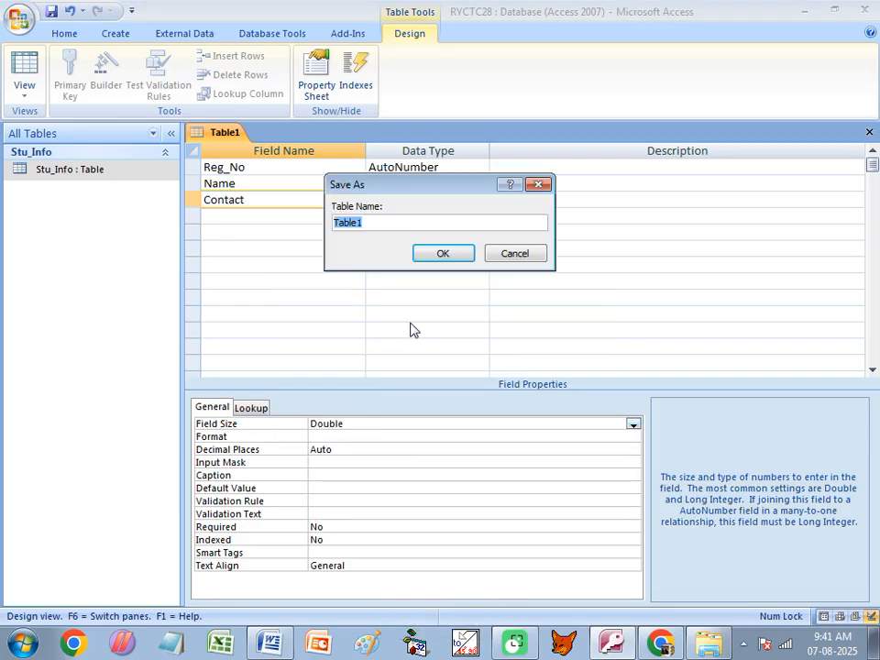
type("data")
left_click(443, 256)
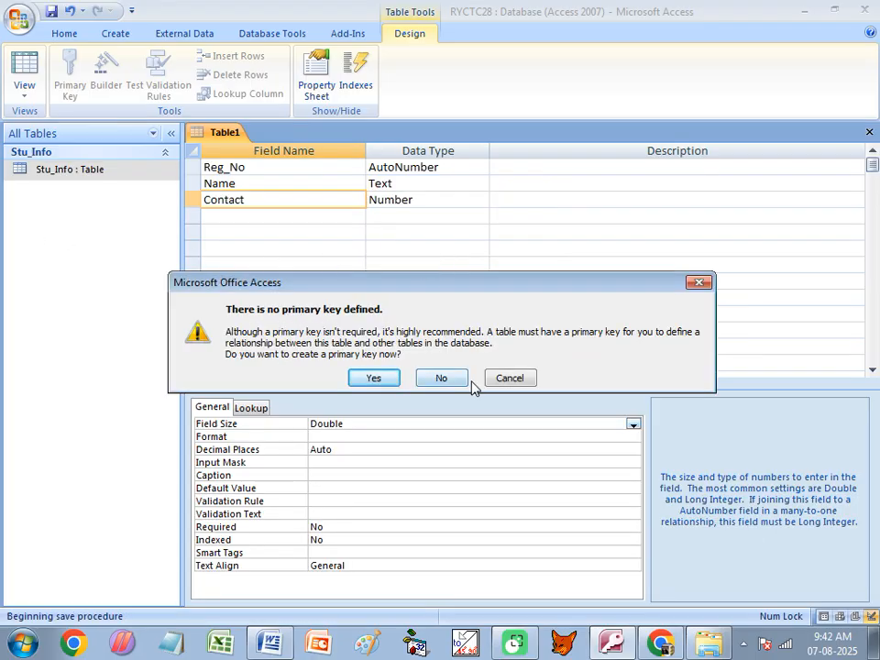
left_click(444, 377)
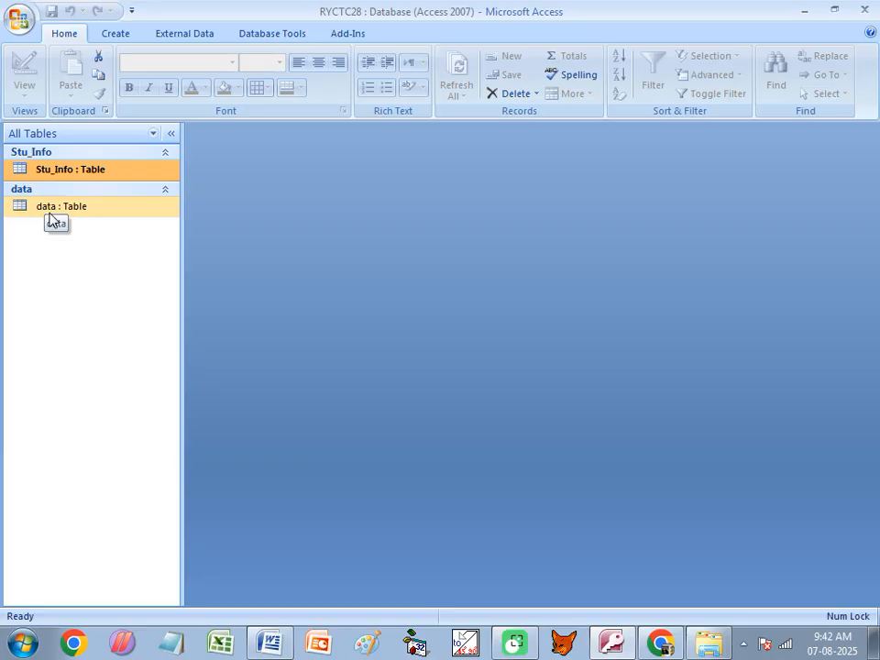
double_click(51, 217)
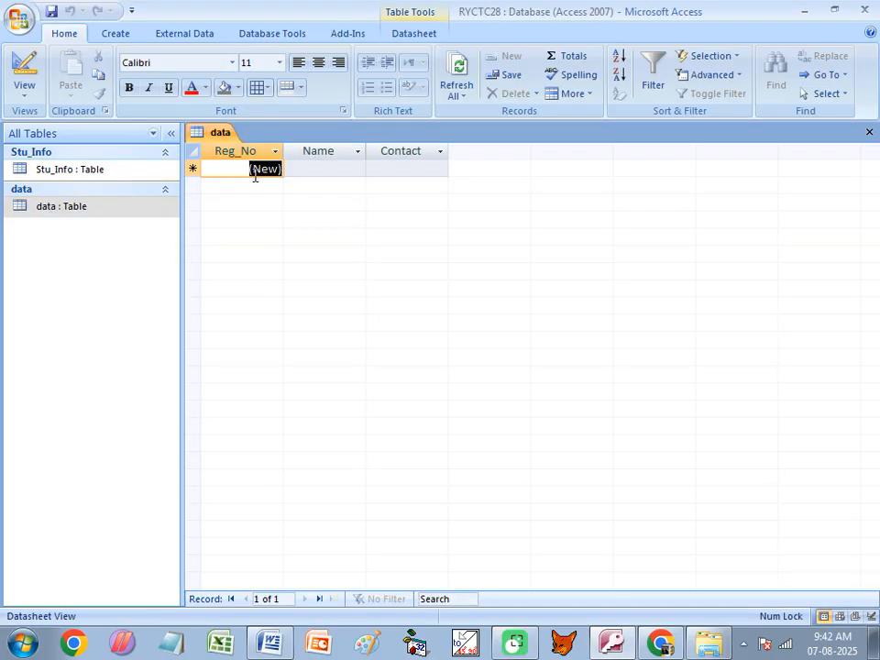
- Enter the first two records: A DAS with contact 5555 and B DAS with 88
left_click(261, 172)
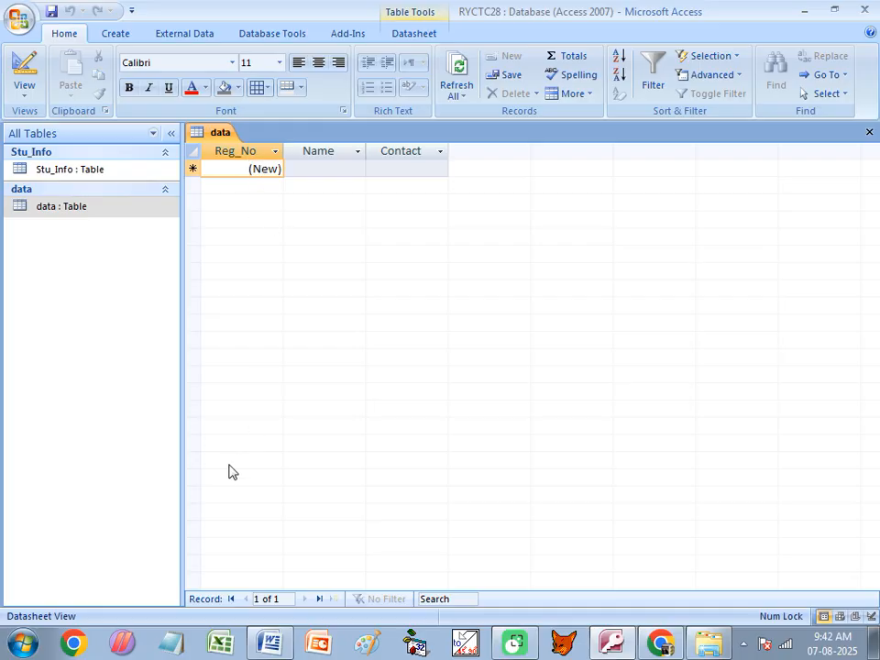
type("1")
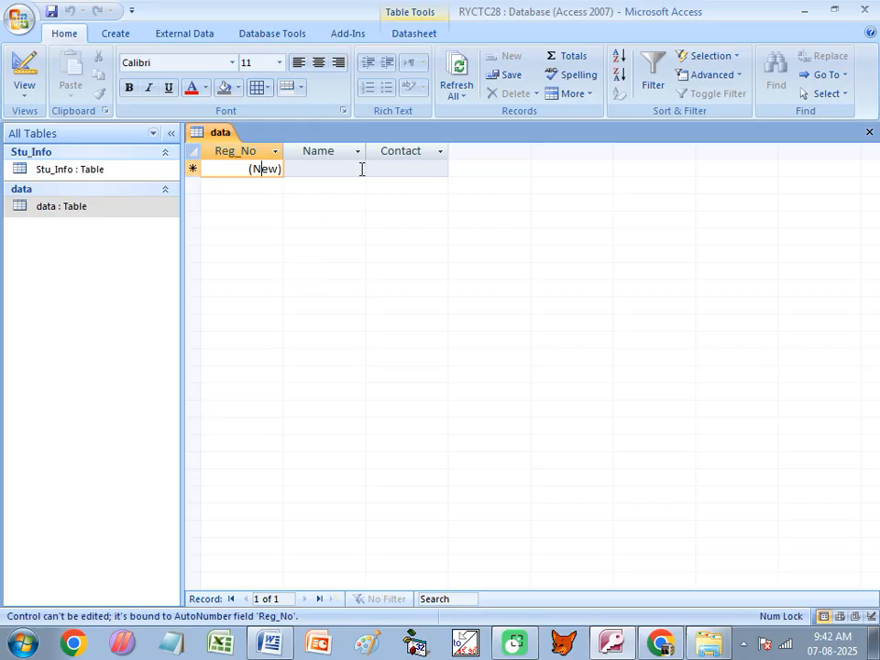
left_click(331, 169)
key("Caps_Lock")
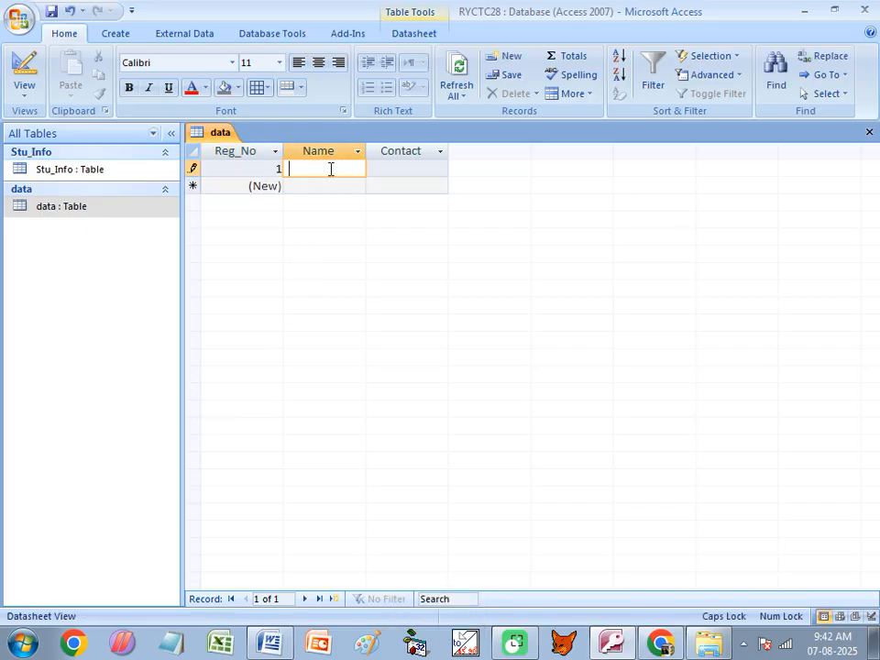
type("A DAS")
key("Tab")
type("5555")
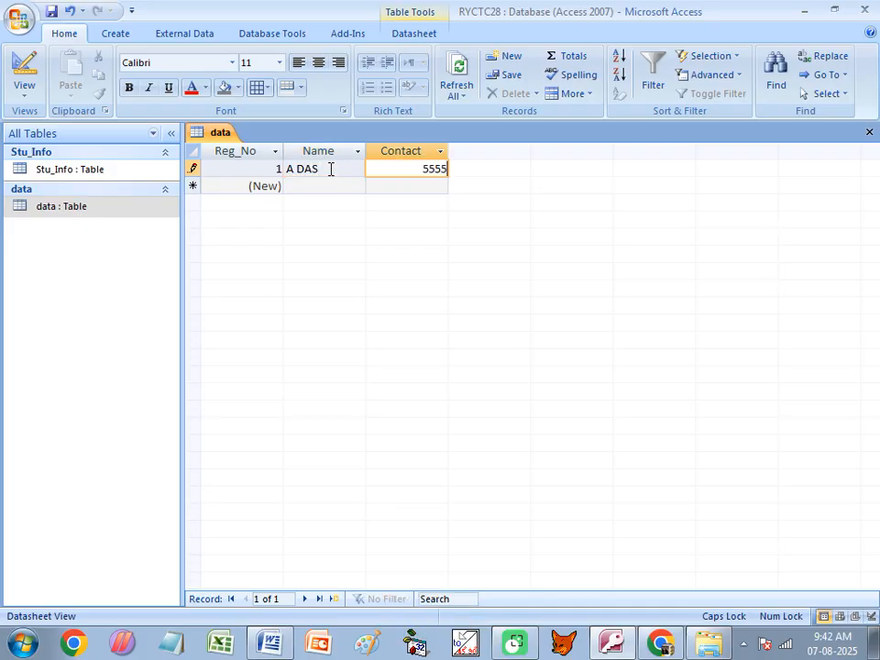
key("Tab")
key("Tab")
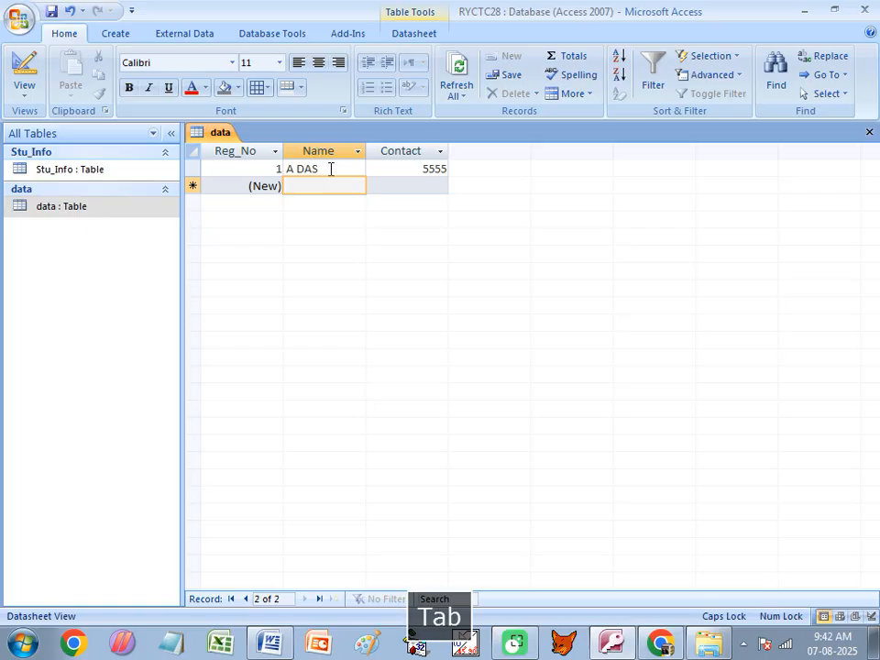
type("B DAS")
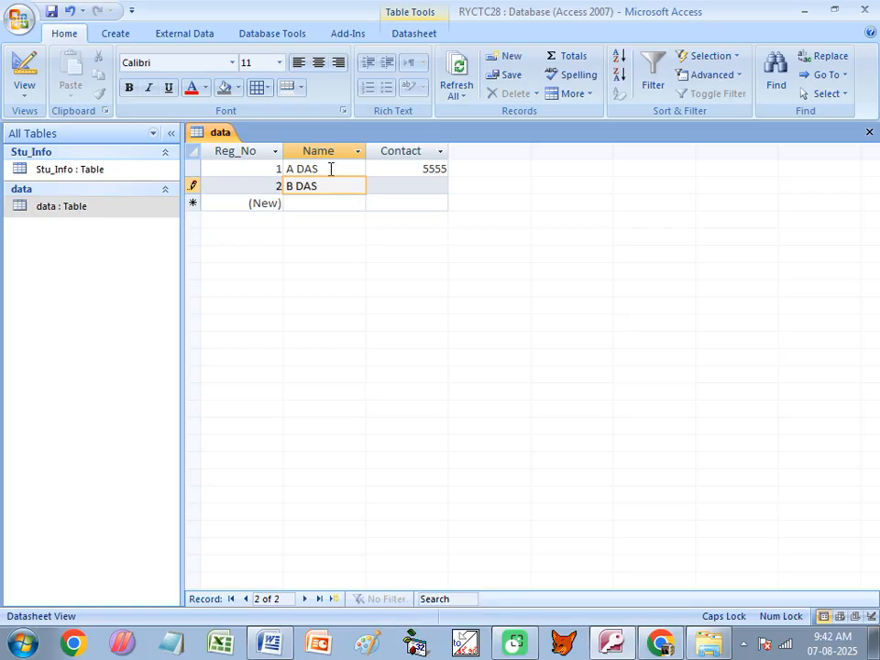
key("Tab")
type("88")
key("Tab")
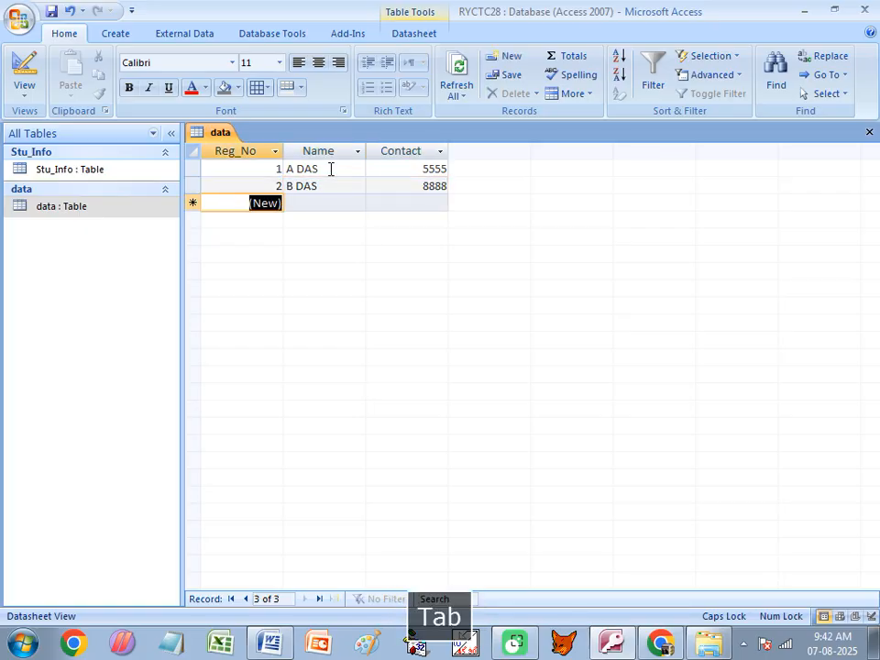
- Enter records DSFSDF with contact 7878 and GDFGDG with 6545
key("Tab")
type("DSFSDF")
key("Tab")
type("7878")
key("Tab")
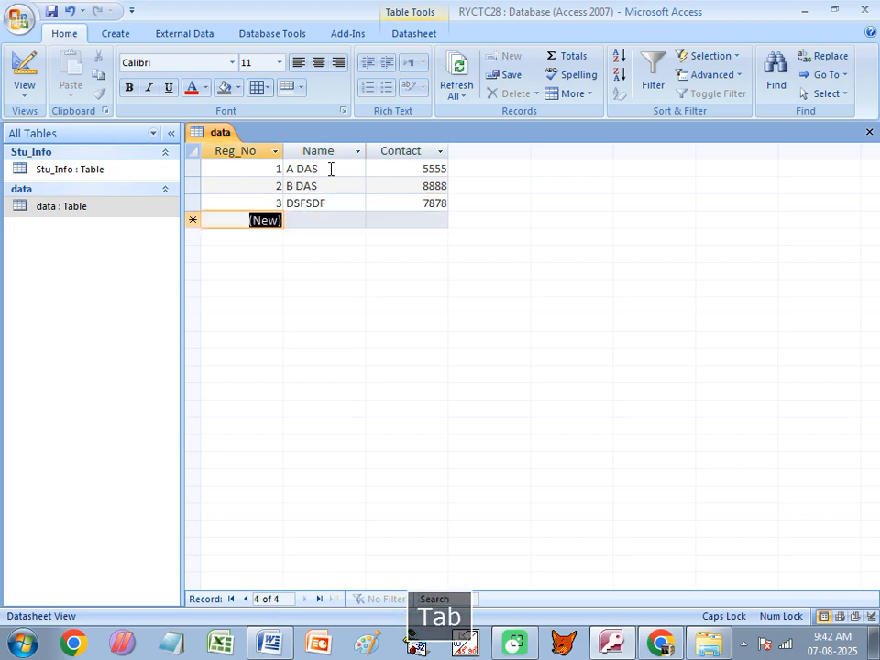
key("Tab")
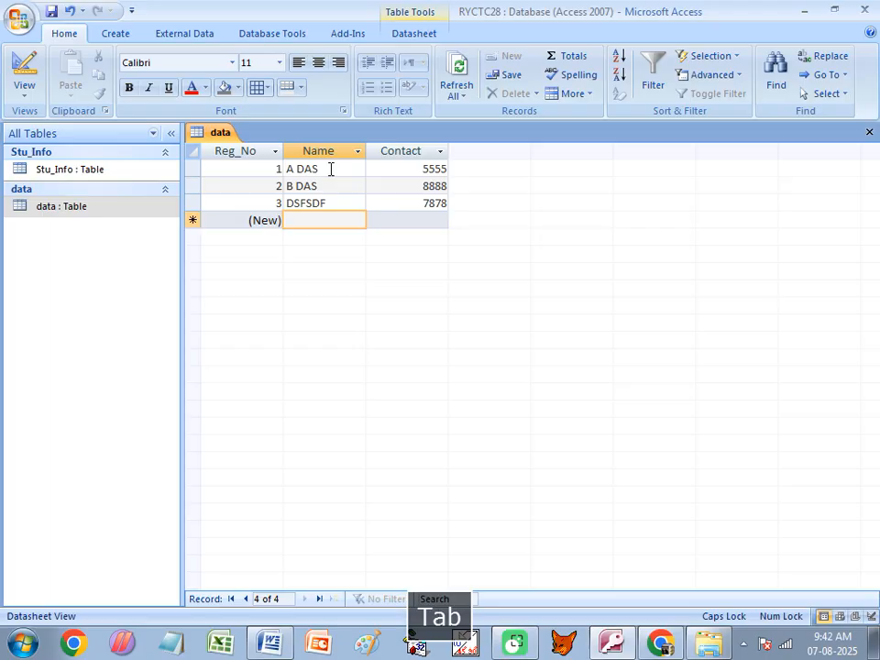
type("GDFGDG")
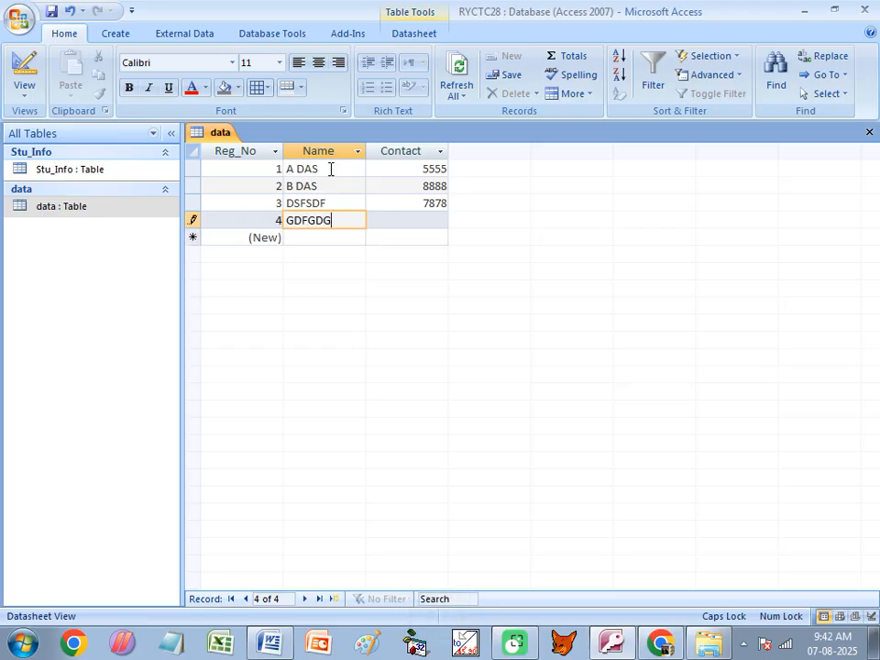
key("Tab")
type("6545")
key("Tab")
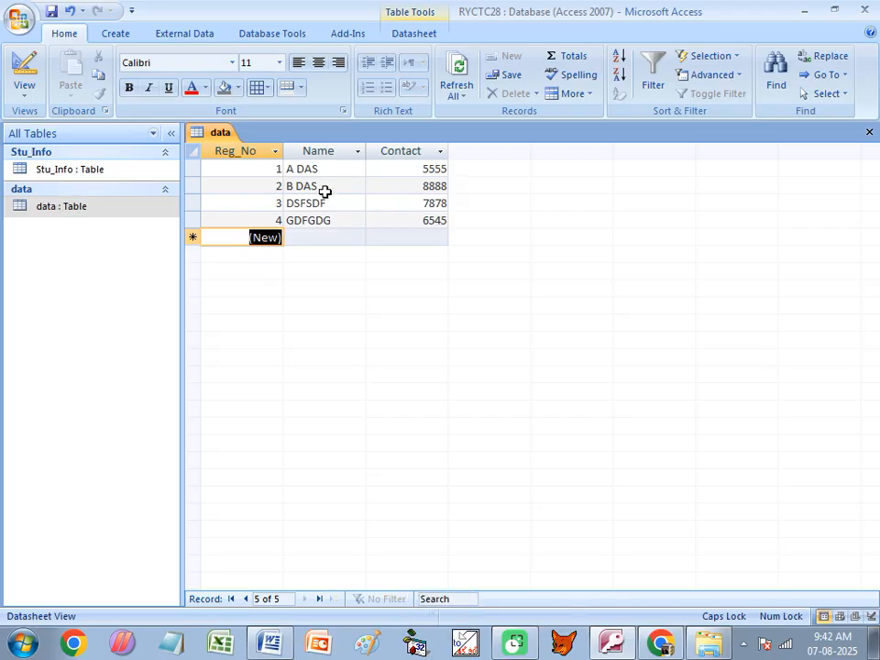
left_click(232, 206)
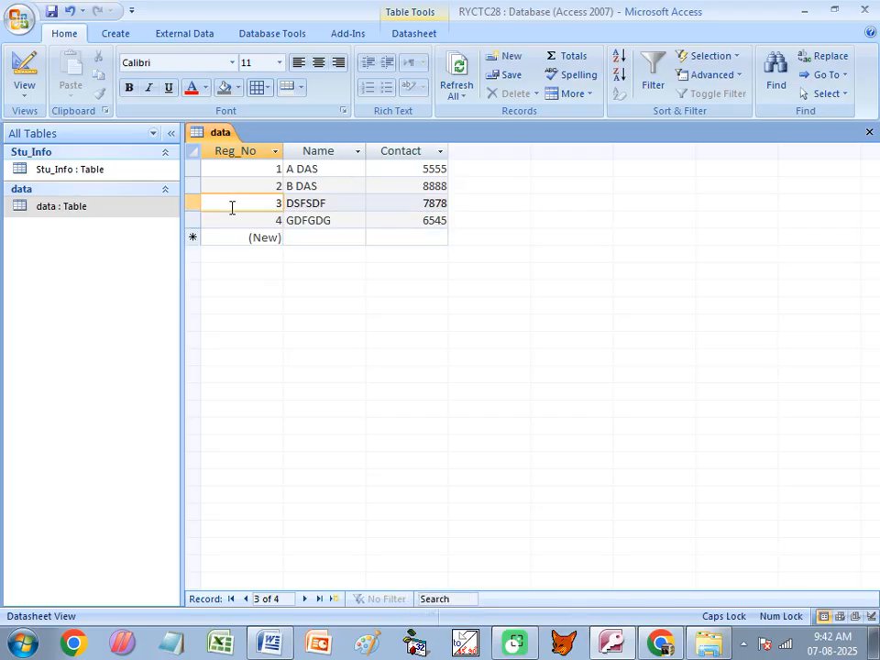
- Delete record 3 (DSFSDF) from the data table
left_click(190, 203)
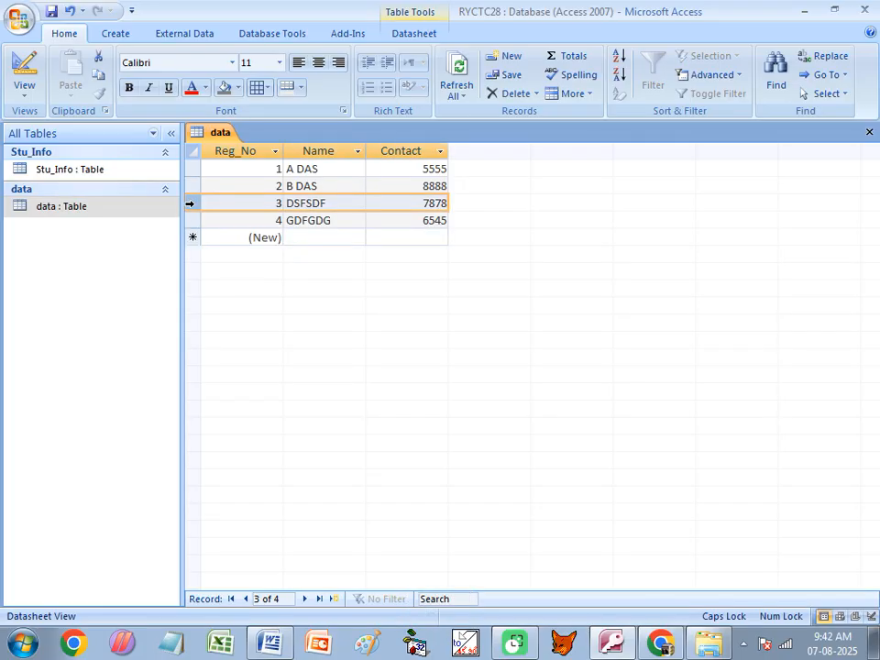
right_click(191, 204)
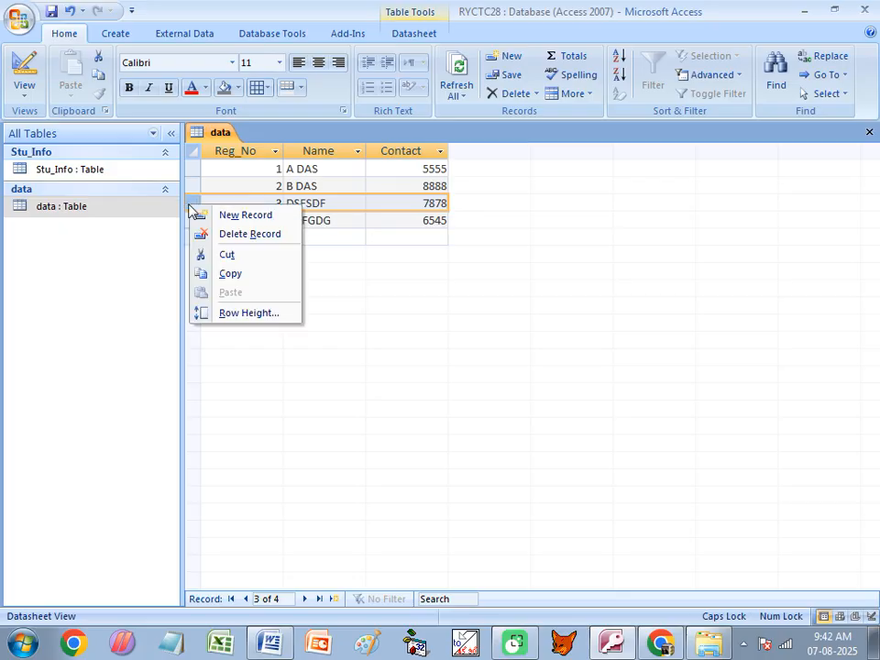
left_click(248, 234)
left_click(404, 374)
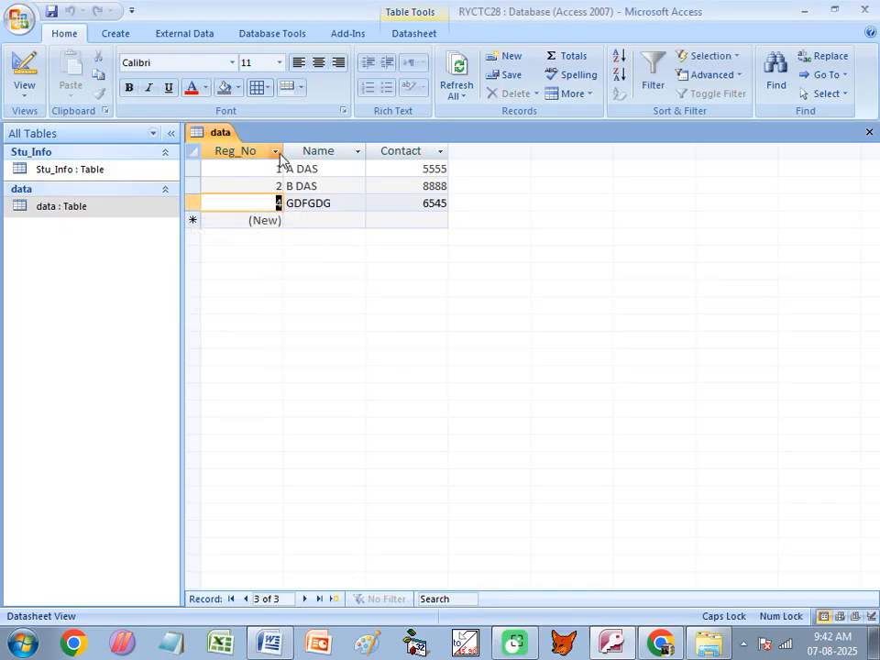
- Add records SDSAD with contact 88797 and SDFSD with contact 456
left_click(294, 219)
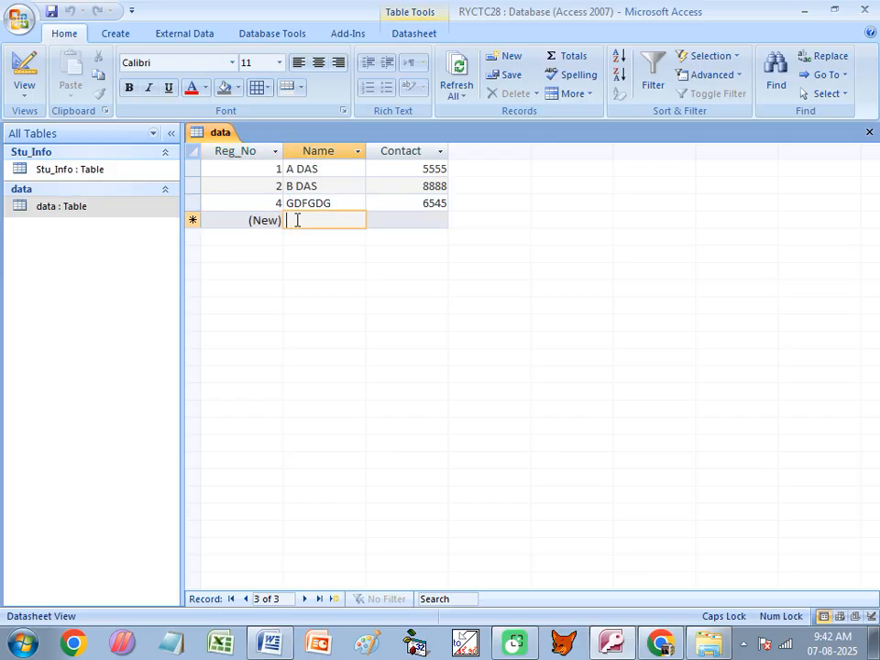
type("SDSAD")
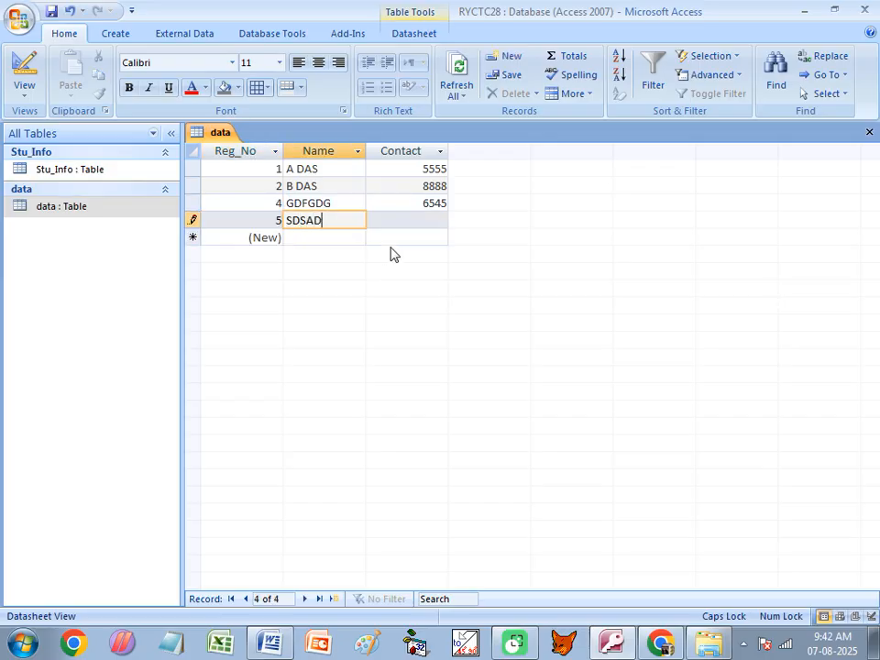
key("Tab")
type("88797")
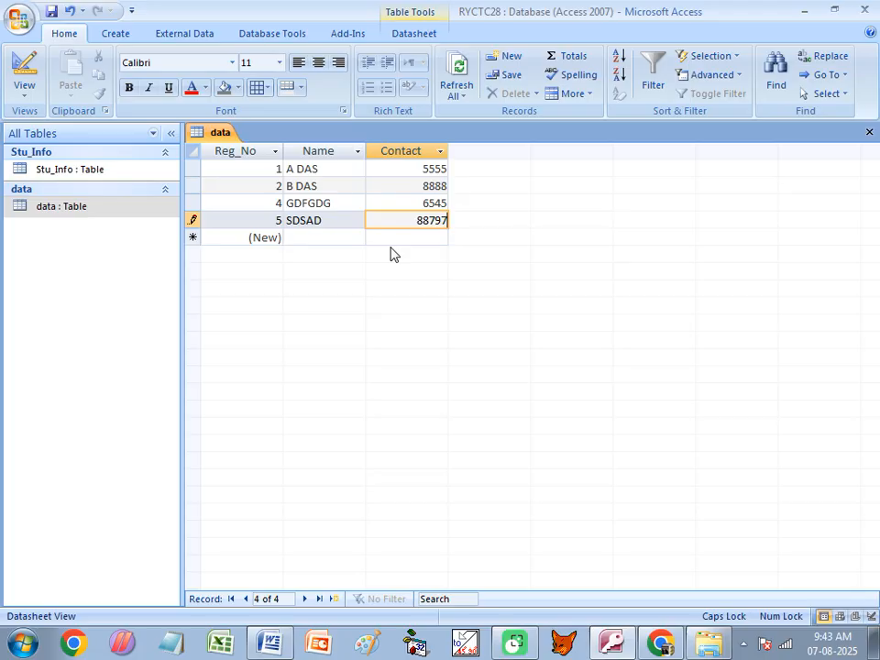
key("Tab")
key("Tab")
type("SDFSD")
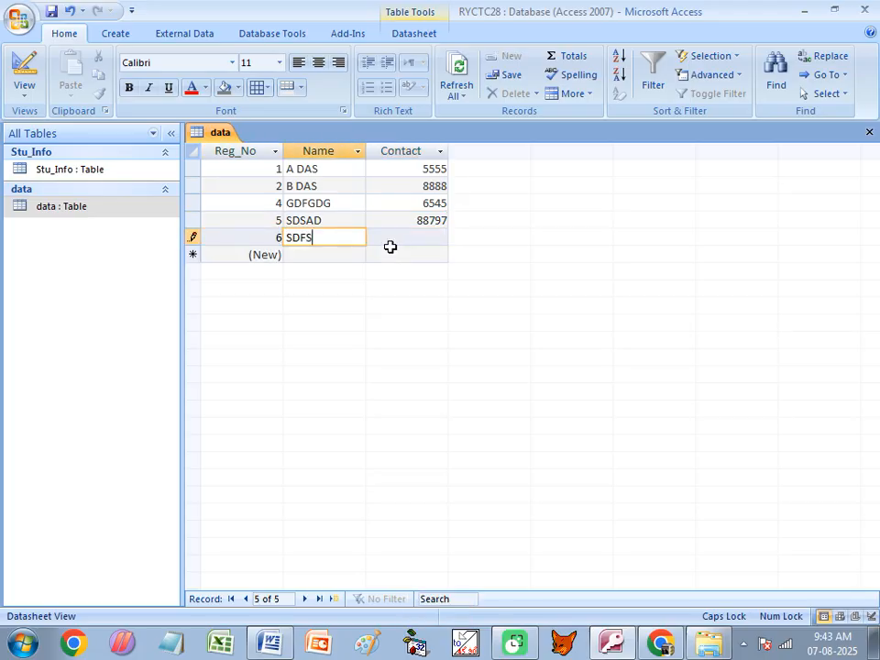
key("Tab")
type("456")
key("Tab")
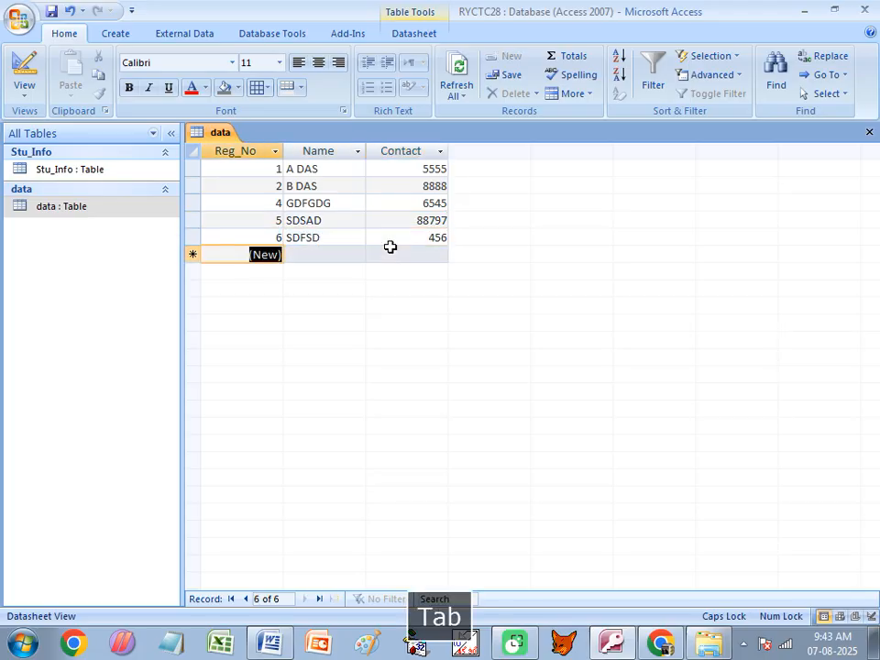
- Try to edit the Reg_No values, showing AutoNumber entries cannot be changed
left_click(252, 183)
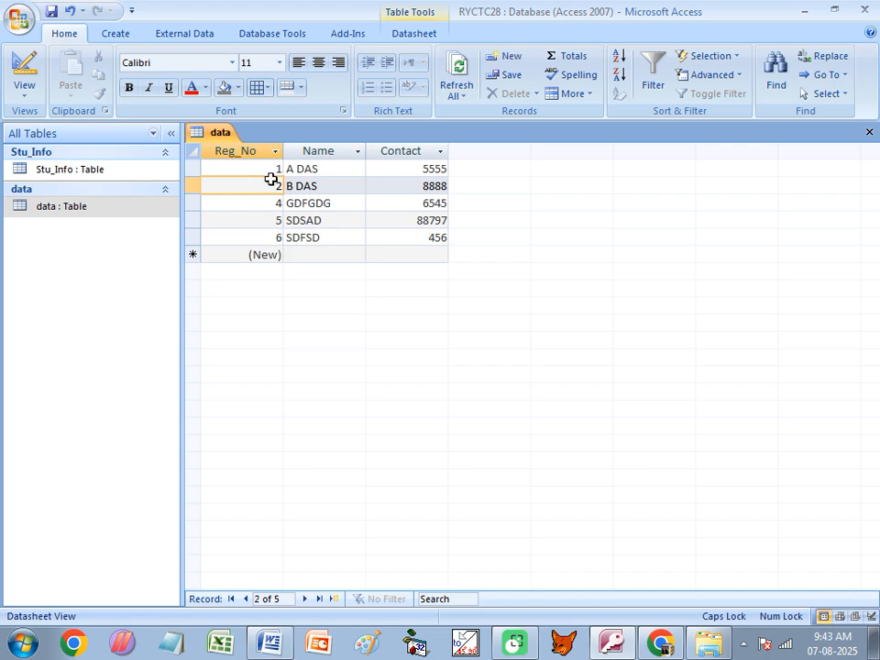
left_click(261, 205)
left_click(252, 236)
left_click(254, 223)
key("BackSpace")
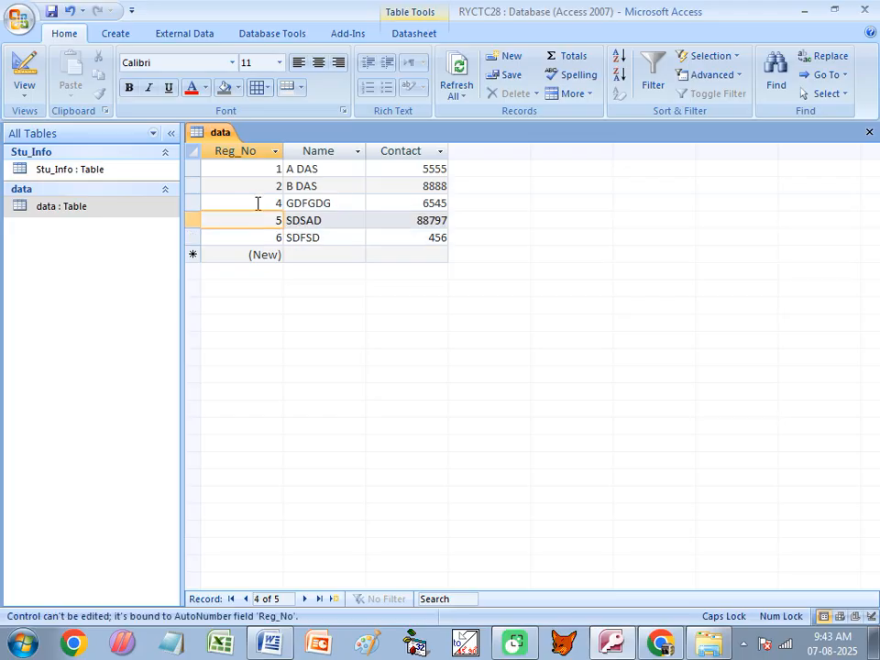
left_click(261, 198)
left_click(263, 183)
left_click(271, 169)
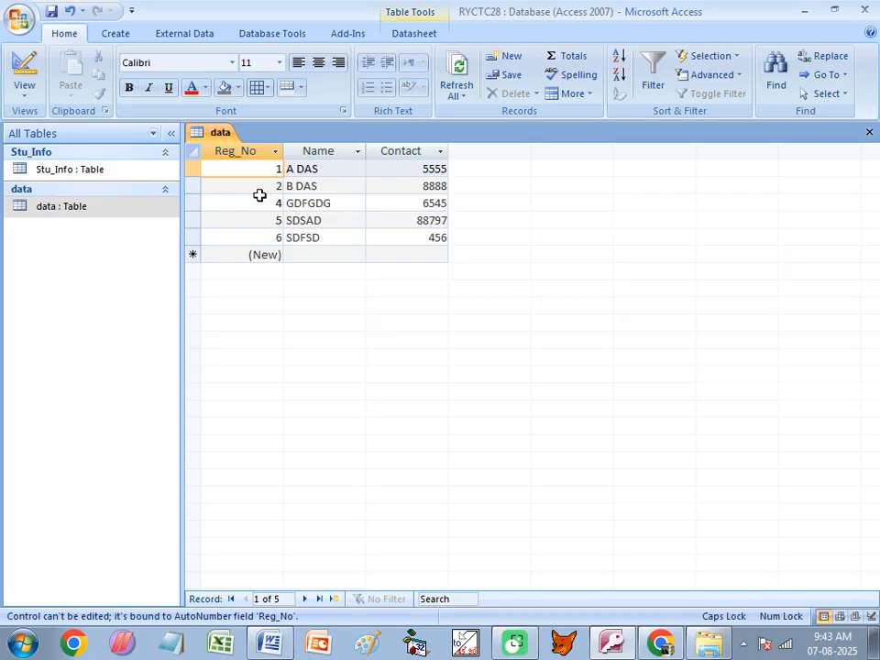
- Open the Stu_Info table and look at its R001 record and new-record row
double_click(97, 170)
left_click(244, 172)
left_click(235, 186)
left_click(238, 172)
left_click(236, 189)
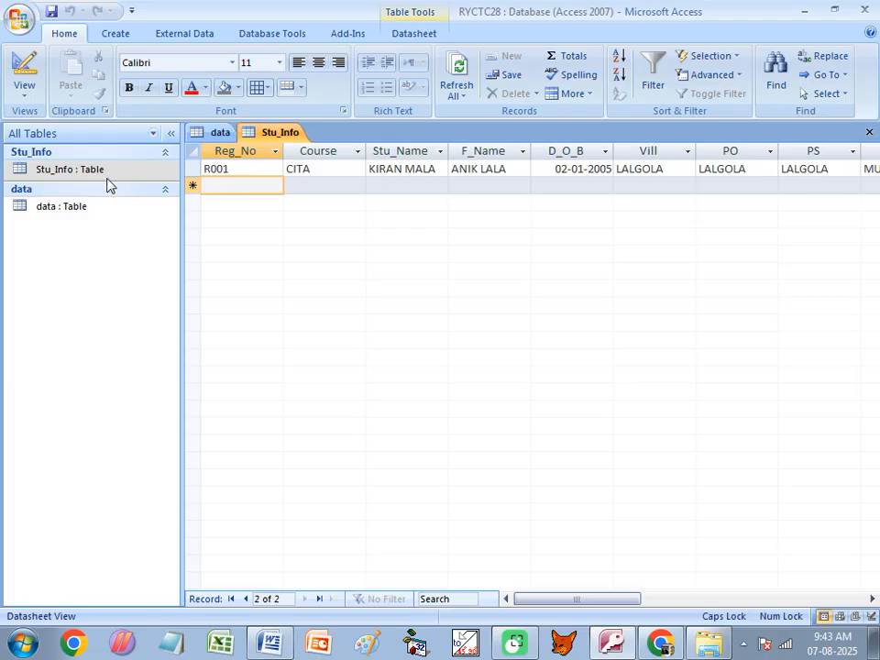
- Review the data table's Reg_No values 1, 2, 4, 5, 6, then close the data table
double_click(80, 207)
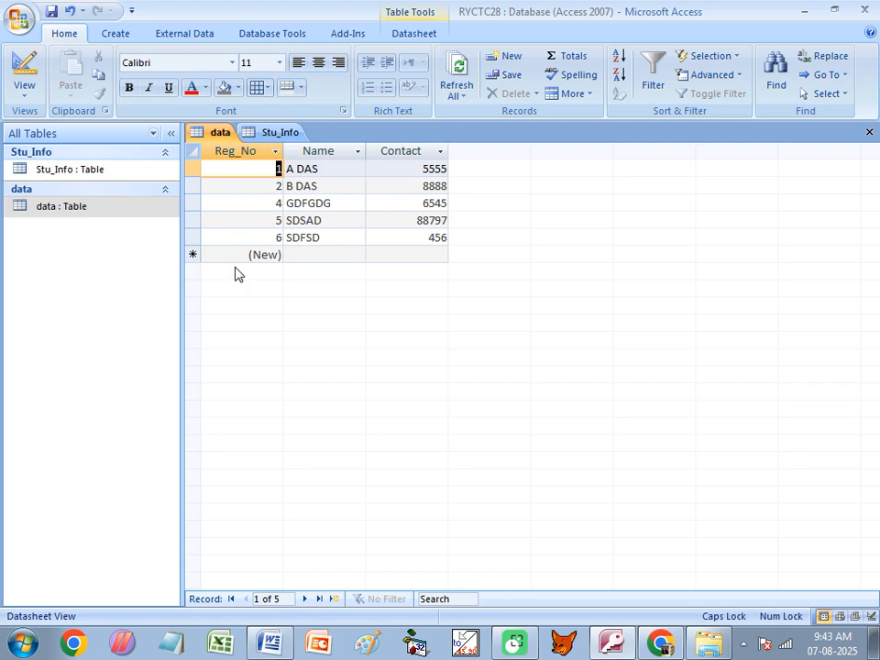
left_click(248, 253)
left_click(252, 236)
left_click(251, 219)
left_click(250, 202)
left_click(249, 185)
left_click(250, 170)
left_click(251, 185)
left_click(248, 233)
left_click_drag(250, 185, 244, 225)
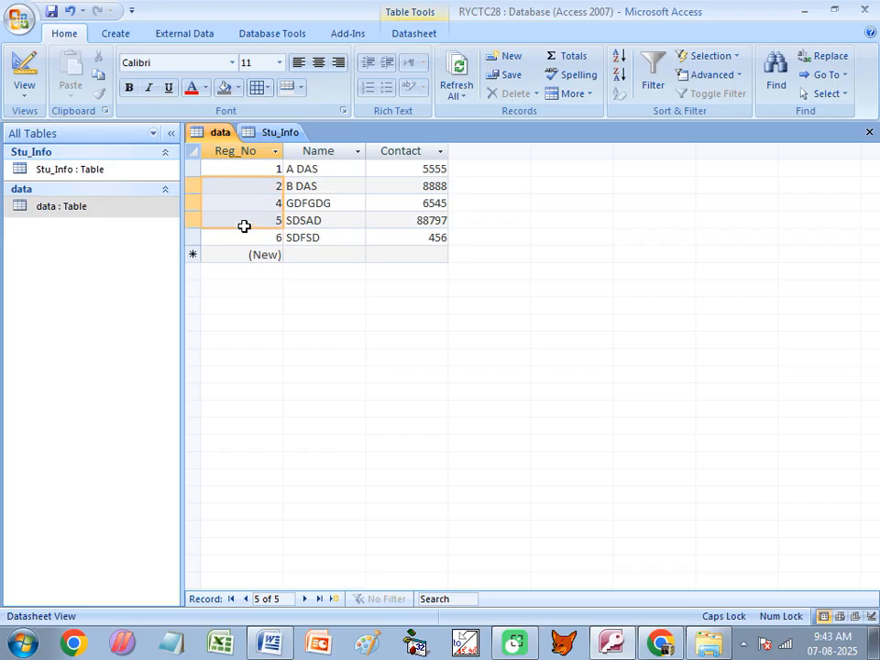
left_click(869, 133)
left_click(284, 644)
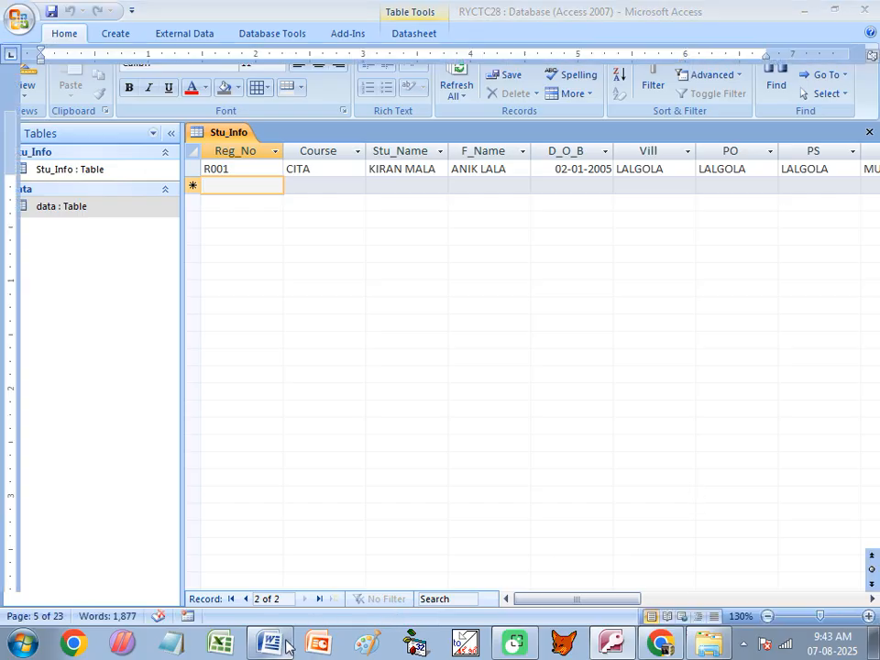
left_click_drag(447, 319, 528, 322)
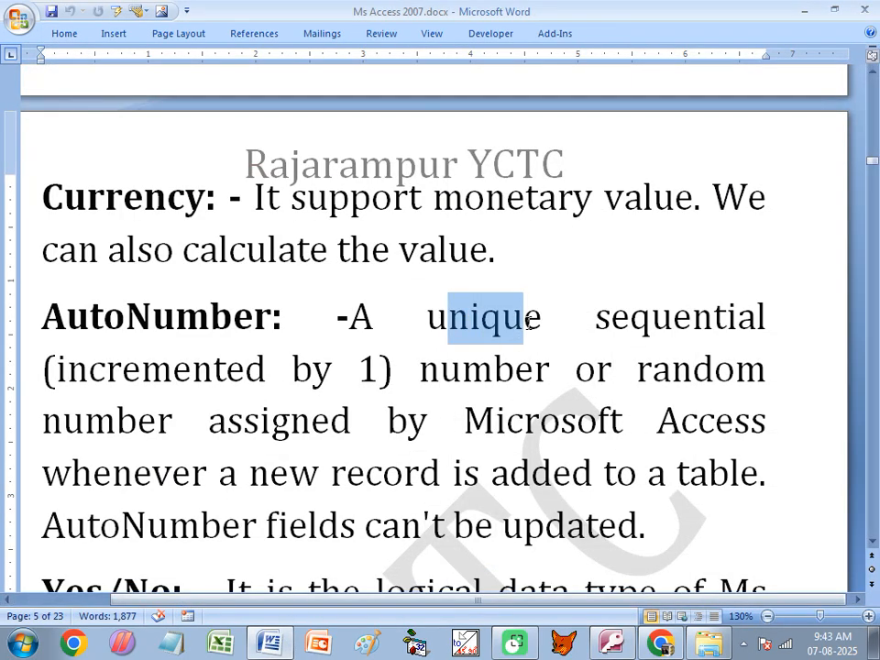
left_click_drag(356, 367, 374, 368)
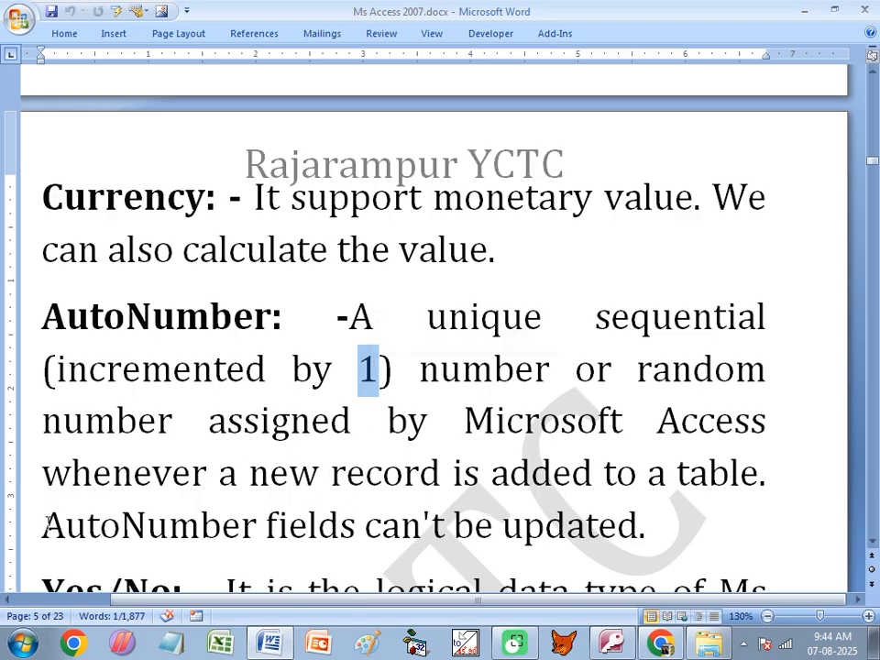
left_click_drag(191, 526, 625, 528)
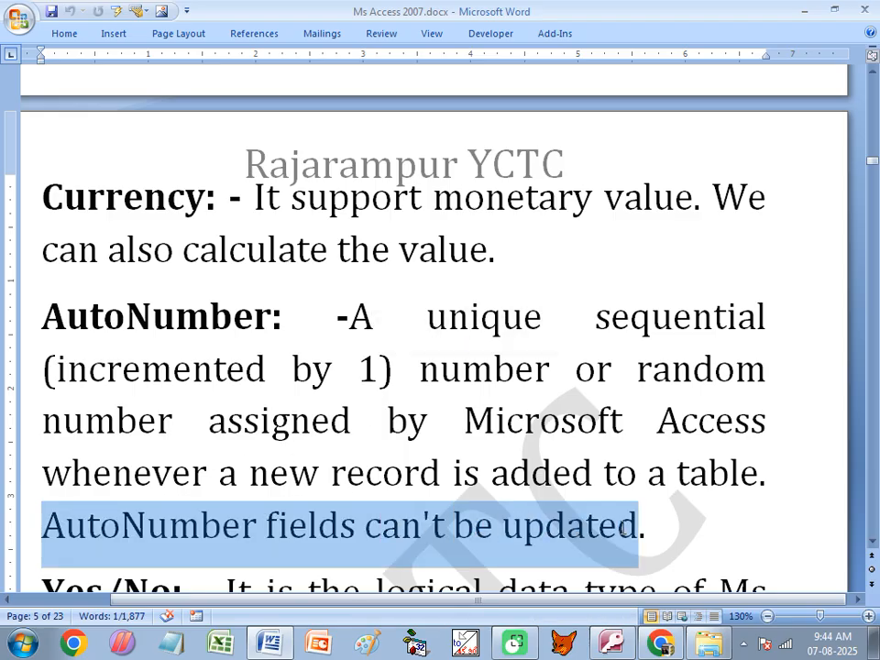
scroll(303, 422, "down", 4)
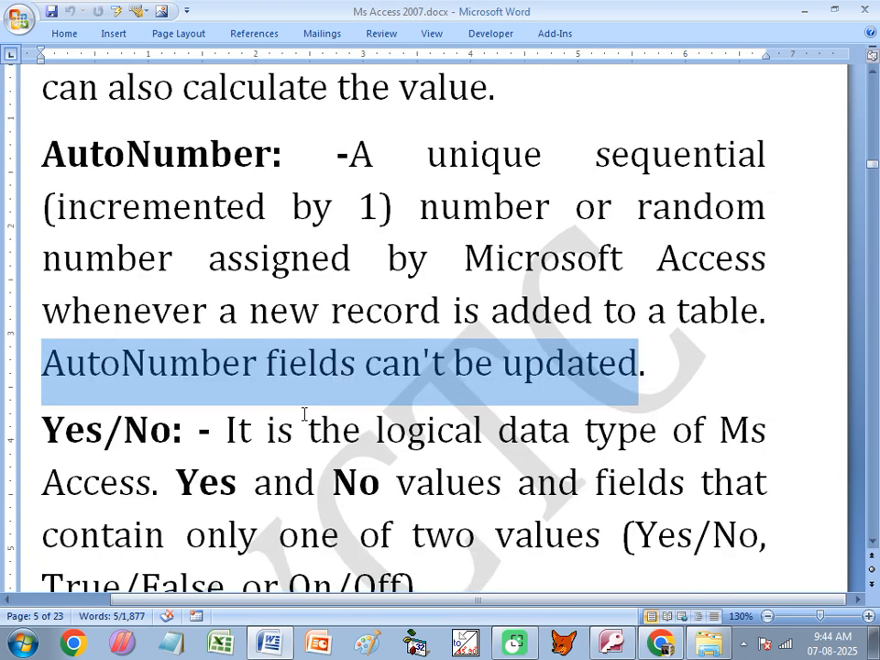
left_click(175, 374)
left_click_drag(41, 375, 208, 377)
left_click(408, 376)
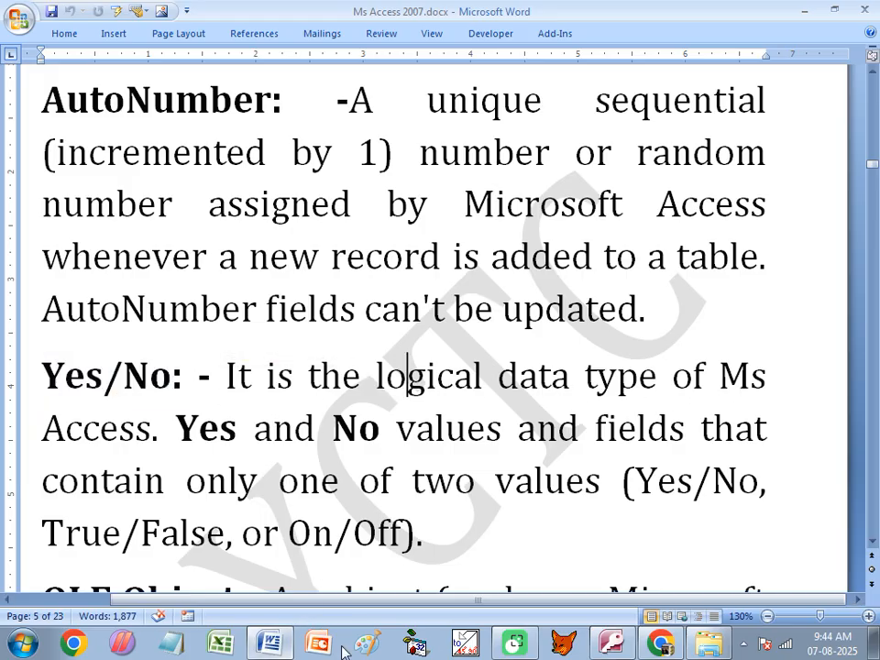
left_click(621, 646)
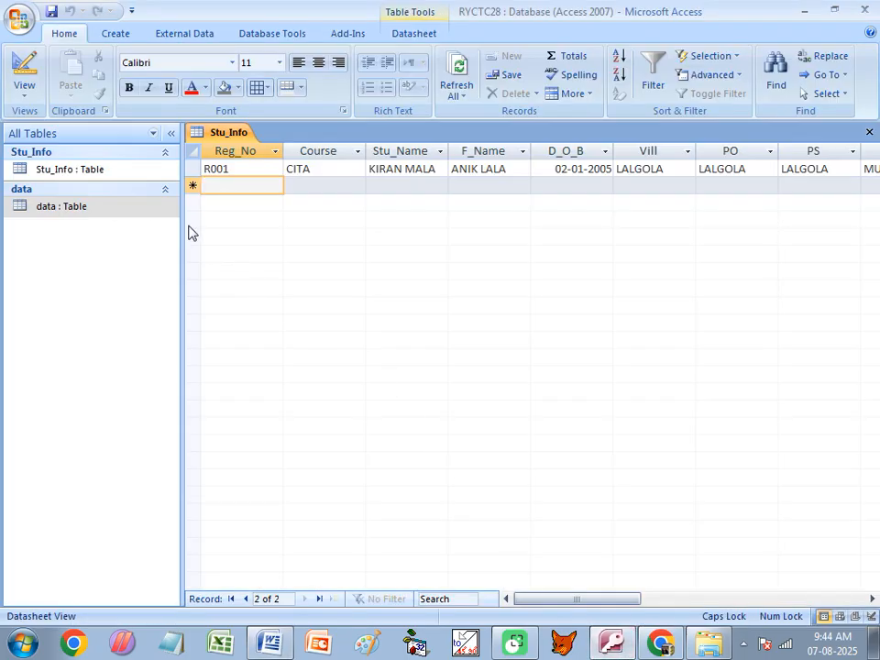
- Close Stu_Info and add a Yes/No field LOAN to the data table's design, saving it
left_click(869, 132)
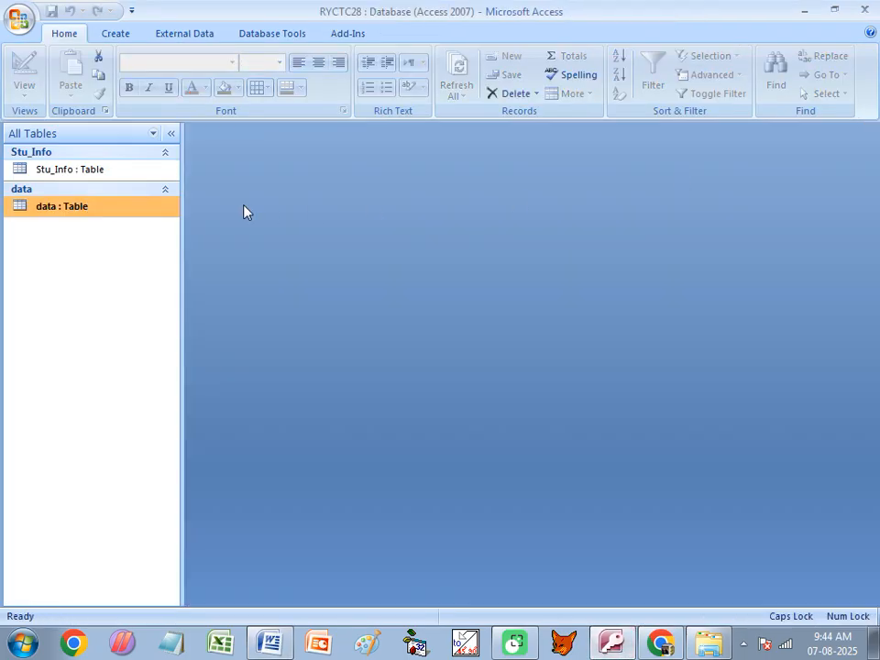
right_click(110, 217)
left_click(169, 243)
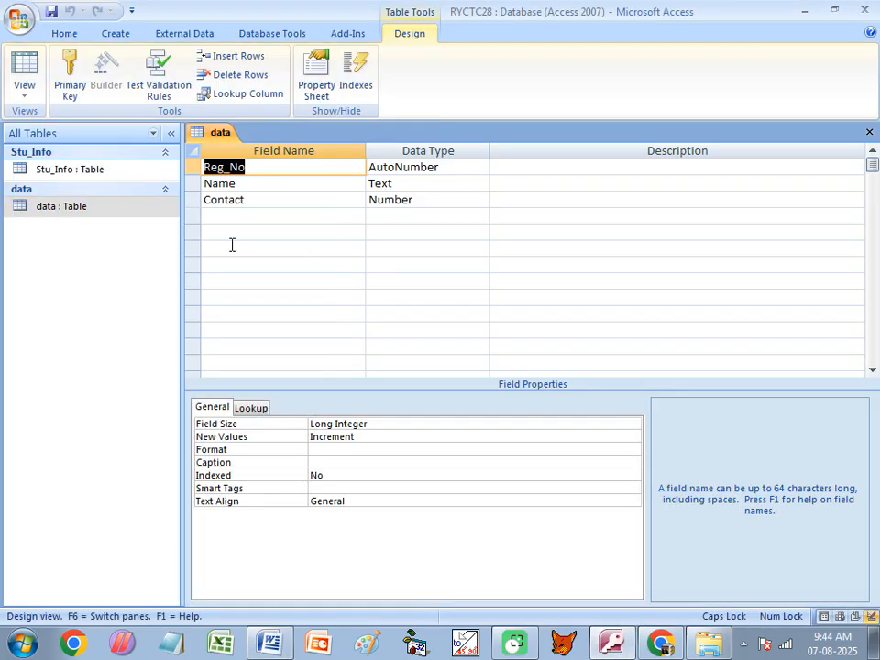
left_click(232, 217)
type("LOAN")
key("Tab")
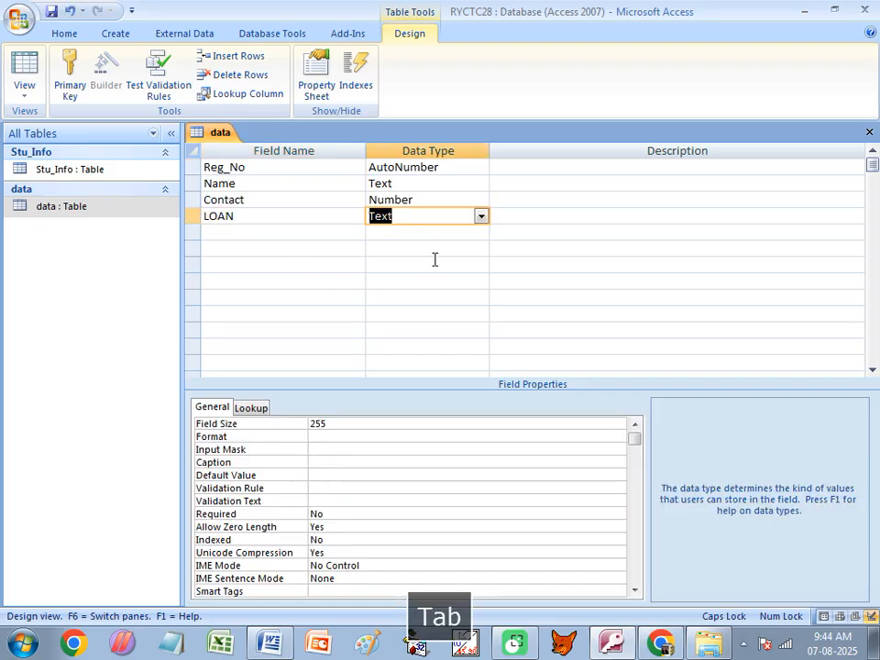
left_click(479, 216)
left_click(407, 329)
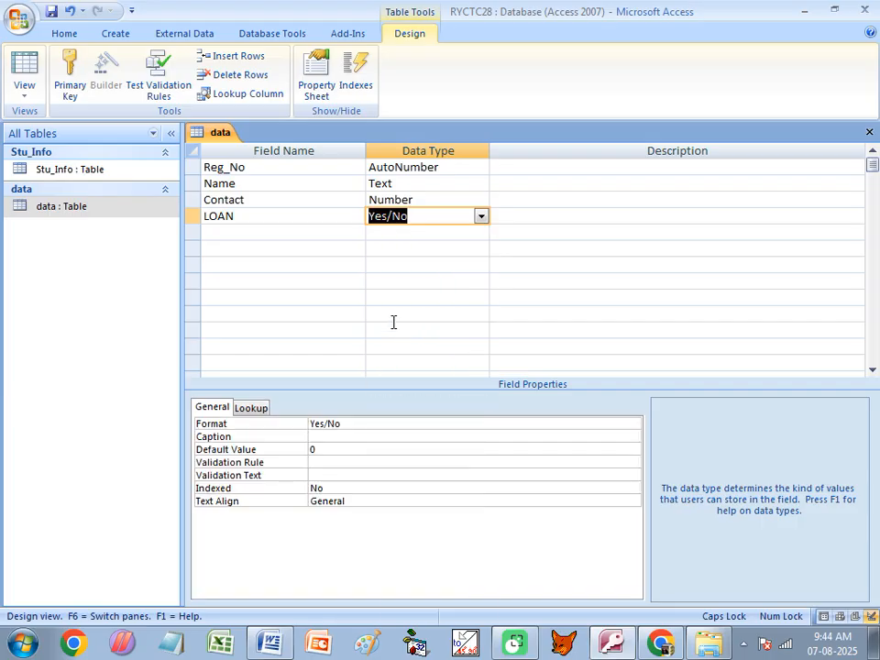
key("ctrl+w")
left_click(383, 363)
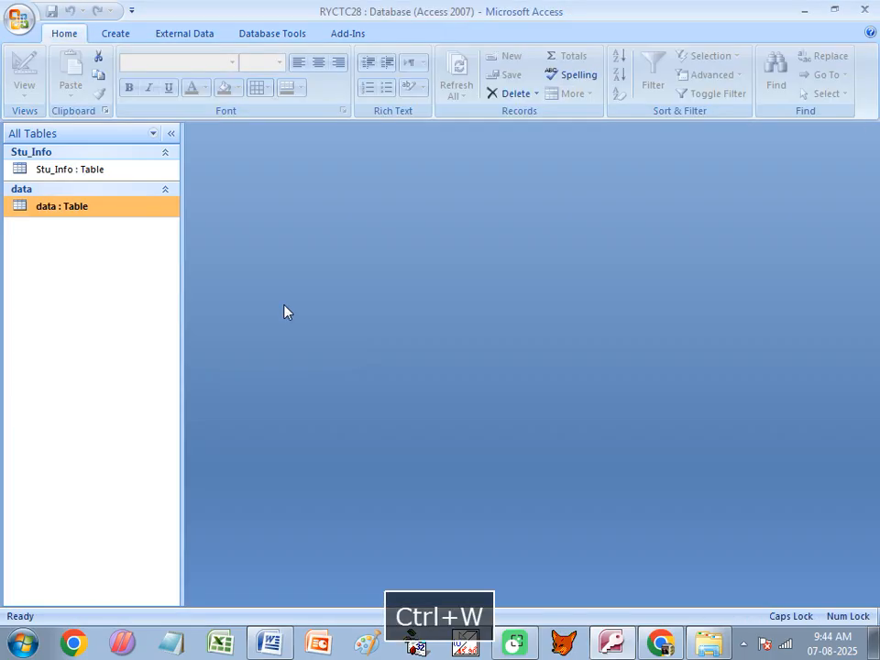
- Tick LOAN for A DAS, GDFGDG and SDFSD, then close the data table
double_click(91, 211)
left_click(490, 168)
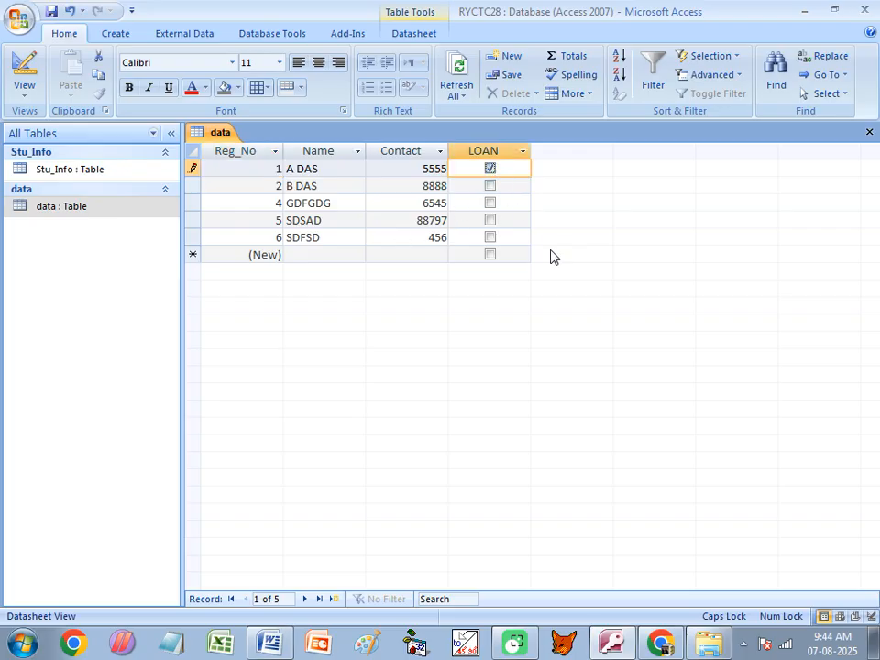
left_click(491, 203)
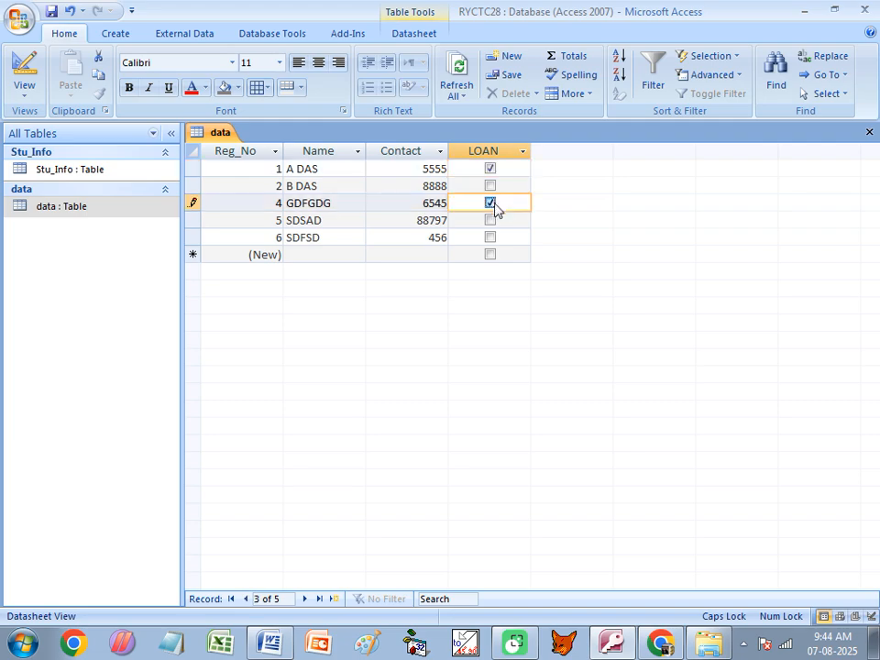
left_click(491, 238)
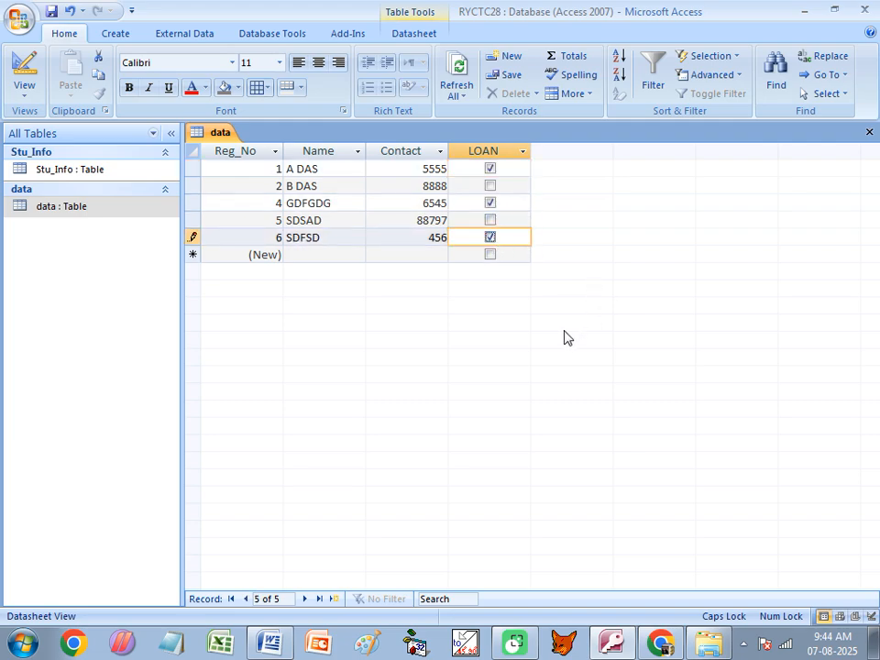
left_click(491, 238)
left_click(491, 238)
left_click(868, 133)
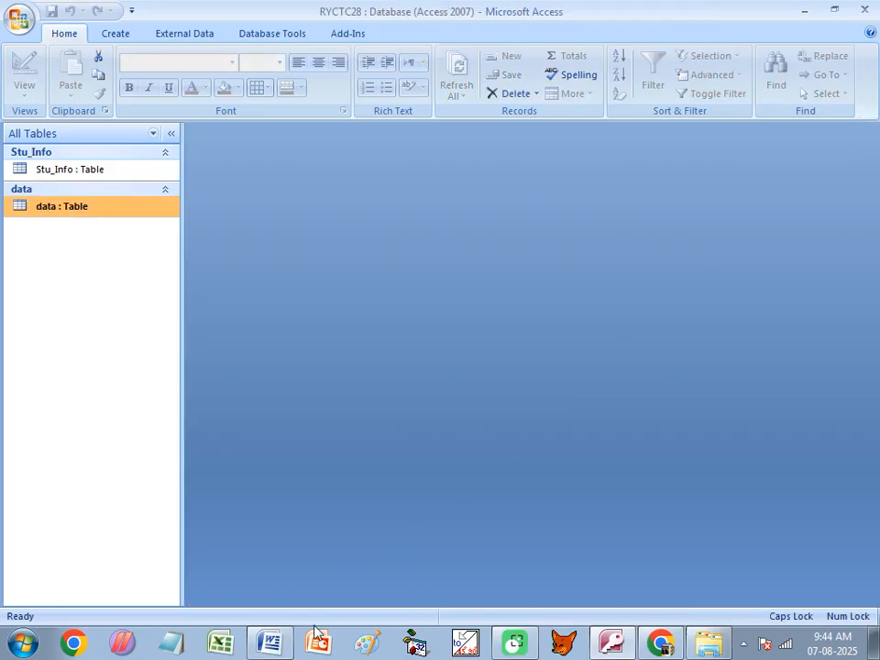
- In the Word notes, highlight True/False, On/Off and the Yes/No heading
left_click(290, 643)
scroll(361, 522, "down", 1)
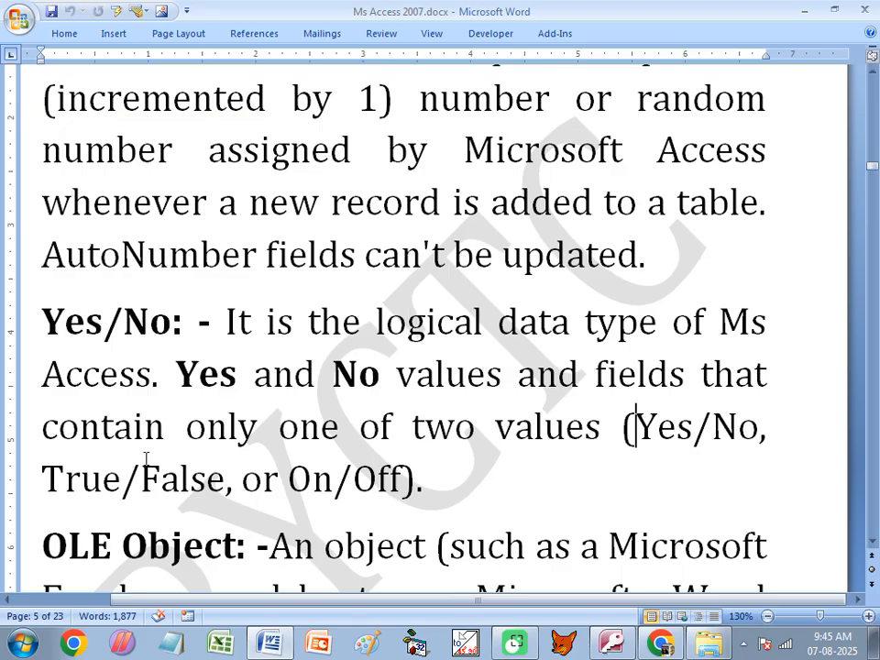
left_click_drag(50, 478, 225, 479)
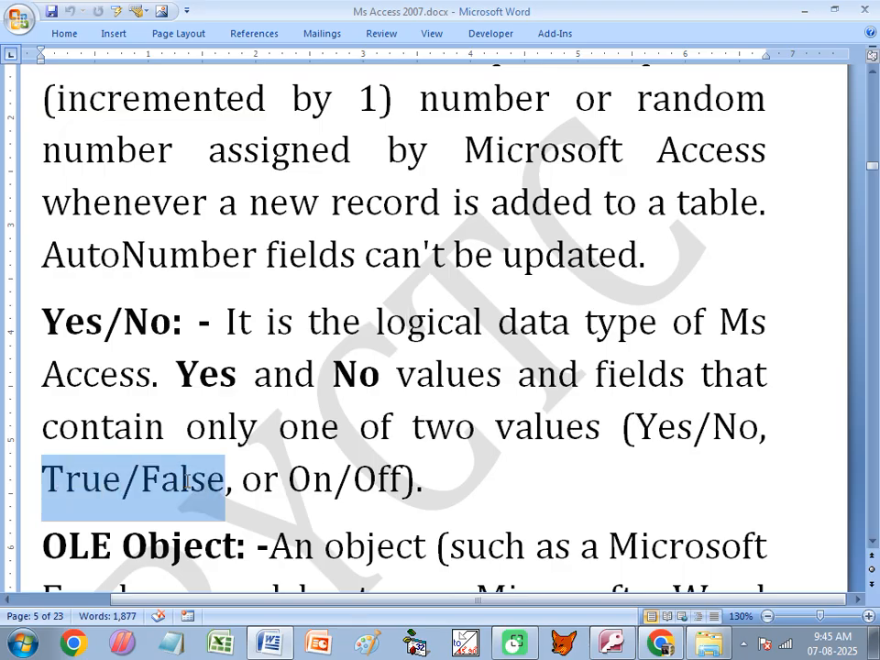
left_click(289, 478)
left_click_drag(295, 478, 395, 478)
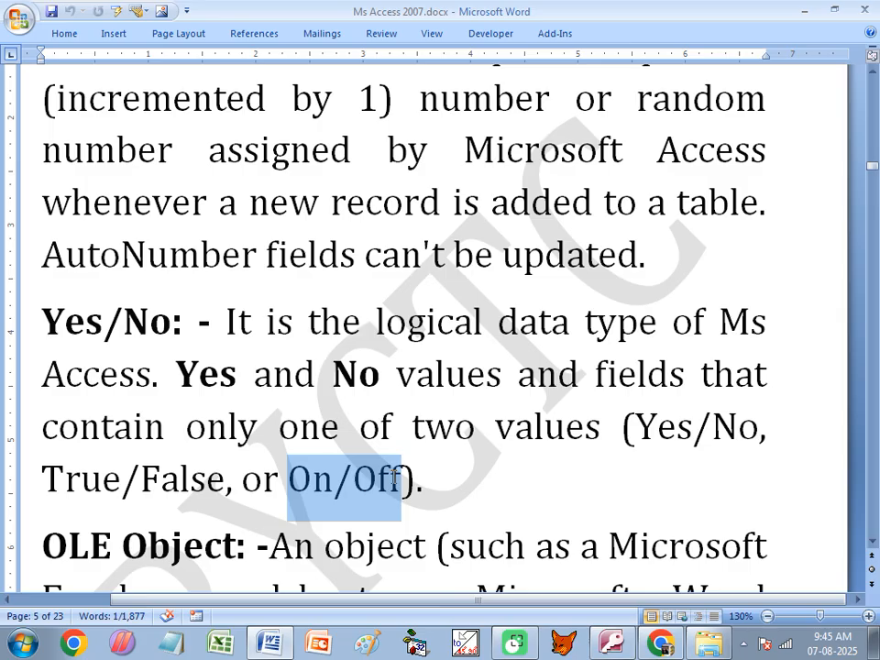
left_click_drag(173, 321, 83, 321)
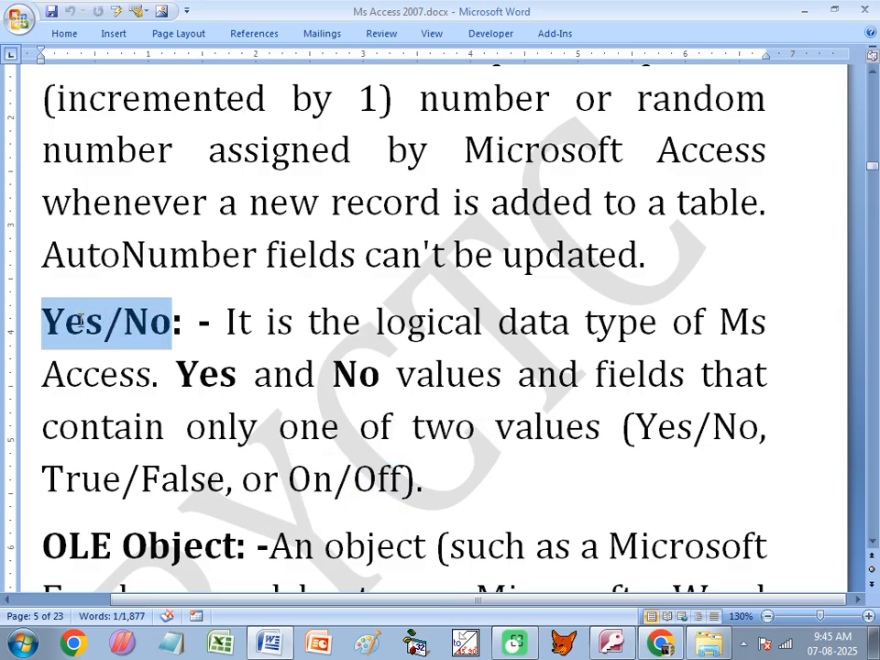
- Highlight the OLE Object heading and the example 'Excel spreadsheet' in its description
scroll(287, 442, "down", 3)
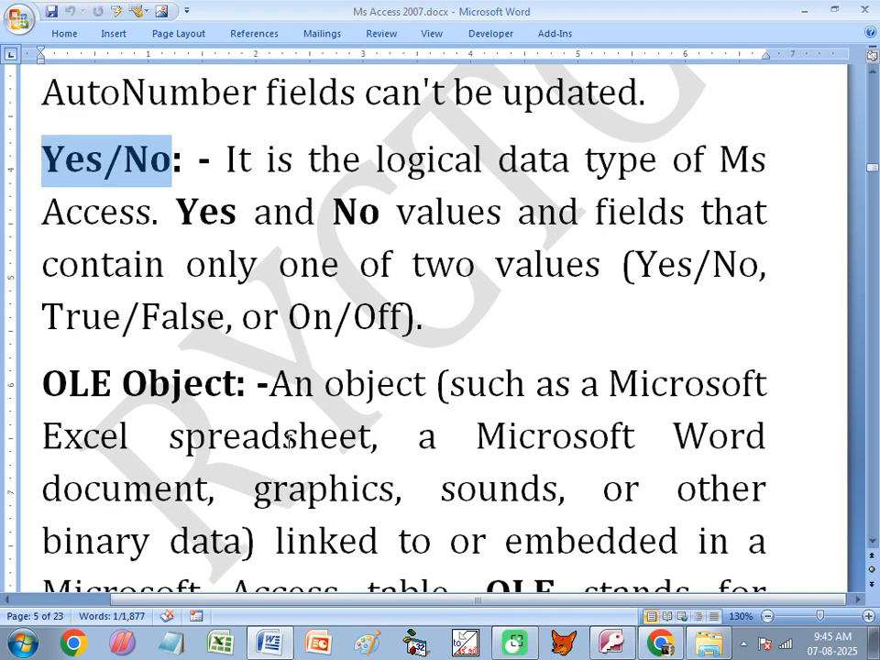
left_click_drag(37, 373, 209, 390)
scroll(413, 426, "down", 1)
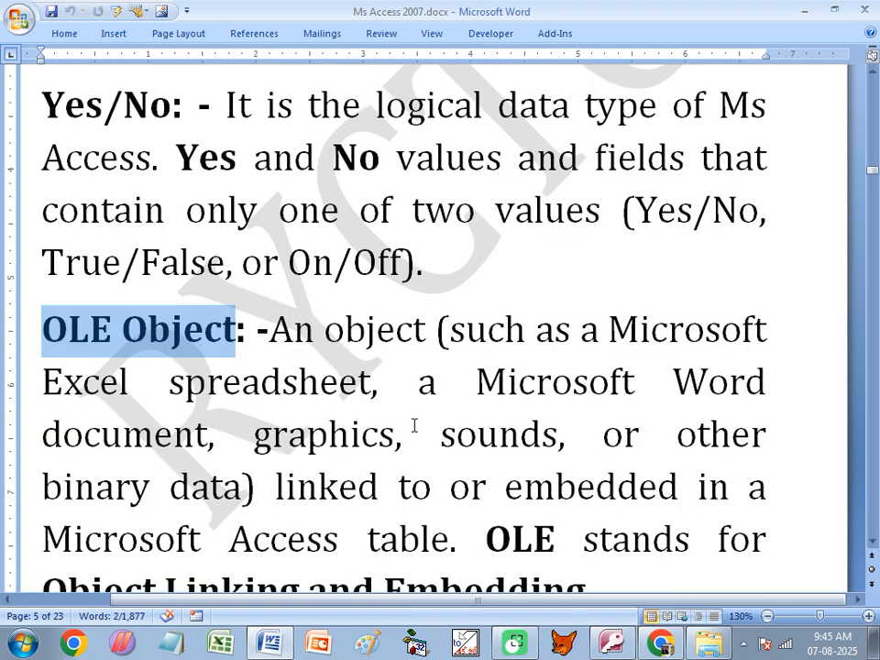
left_click(345, 330)
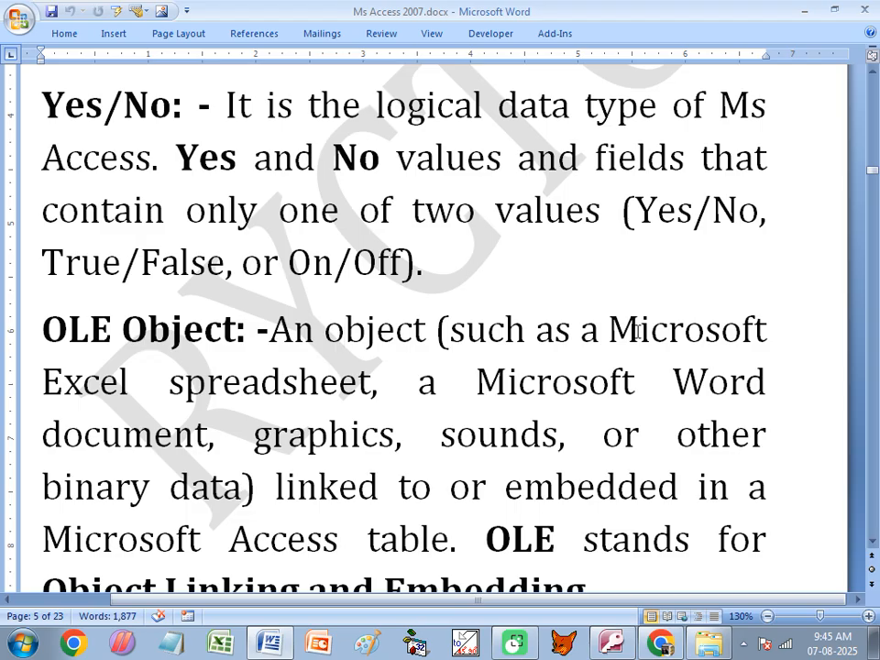
left_click(118, 383)
left_click(299, 383)
left_click_drag(369, 385, 58, 385)
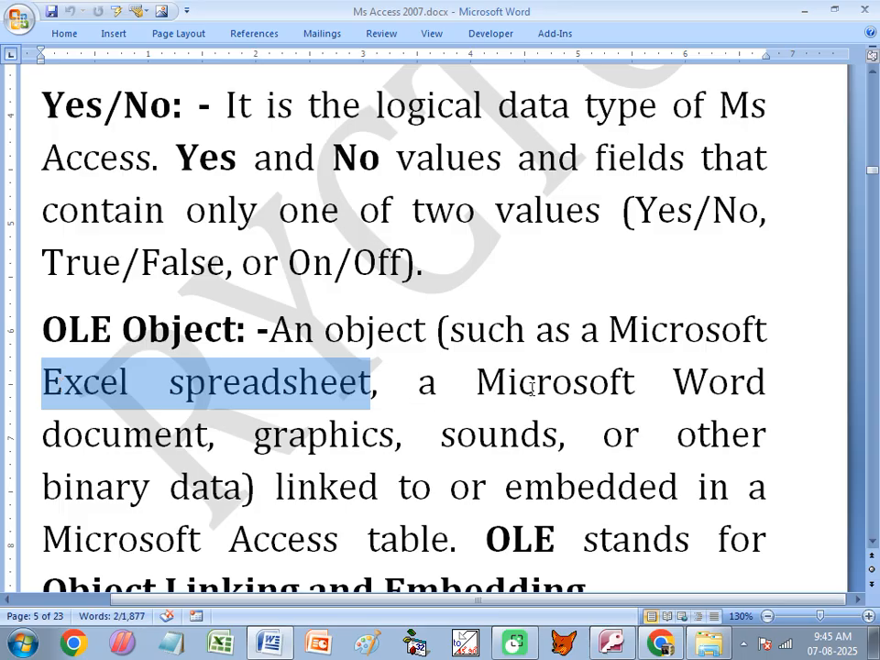
left_click(124, 431)
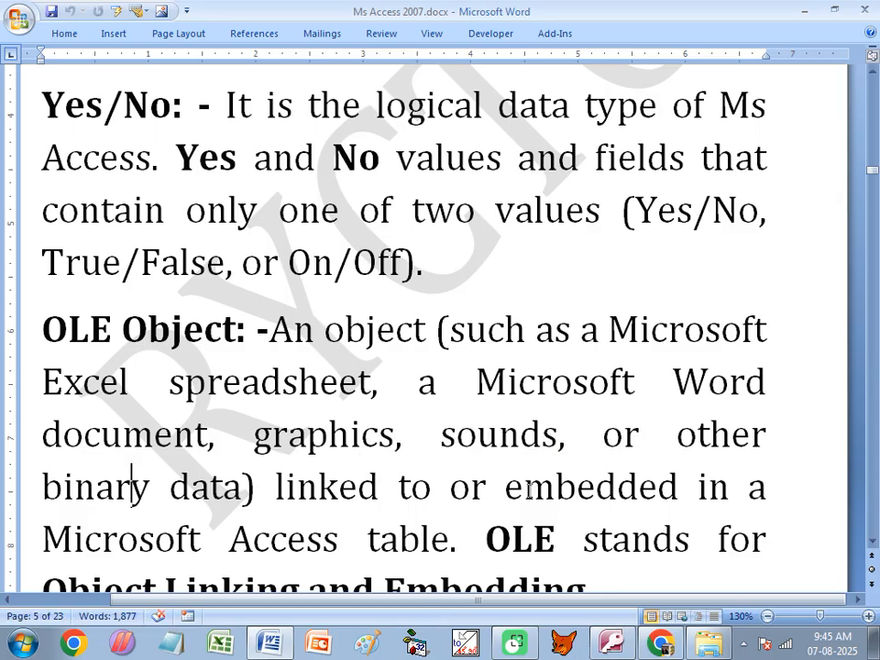
- Highlight 'OLE' and its expansion 'Object Linking and Embedding' at the section's end
scroll(306, 511, "down", 1)
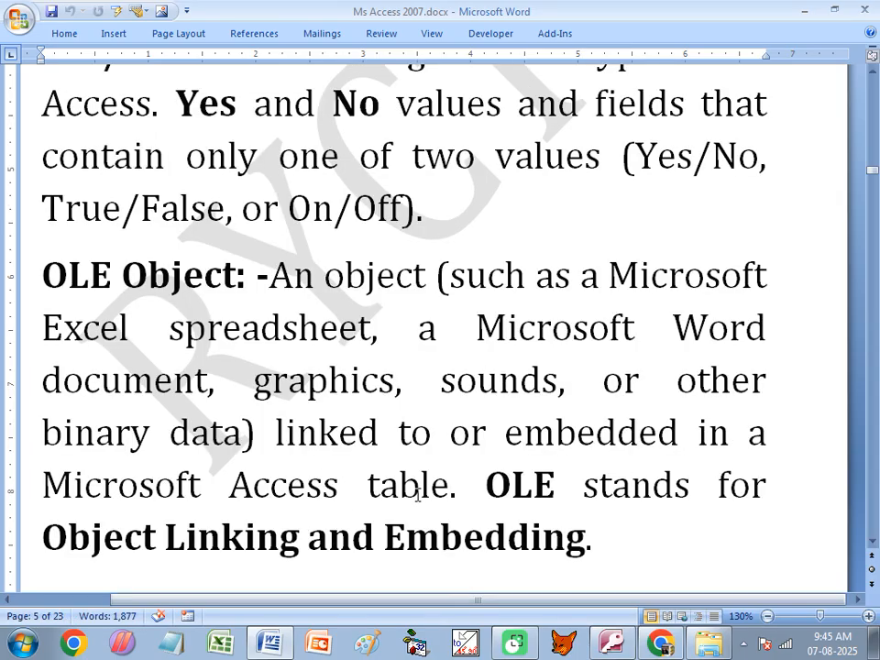
left_click(527, 488)
left_click_drag(488, 487, 547, 480)
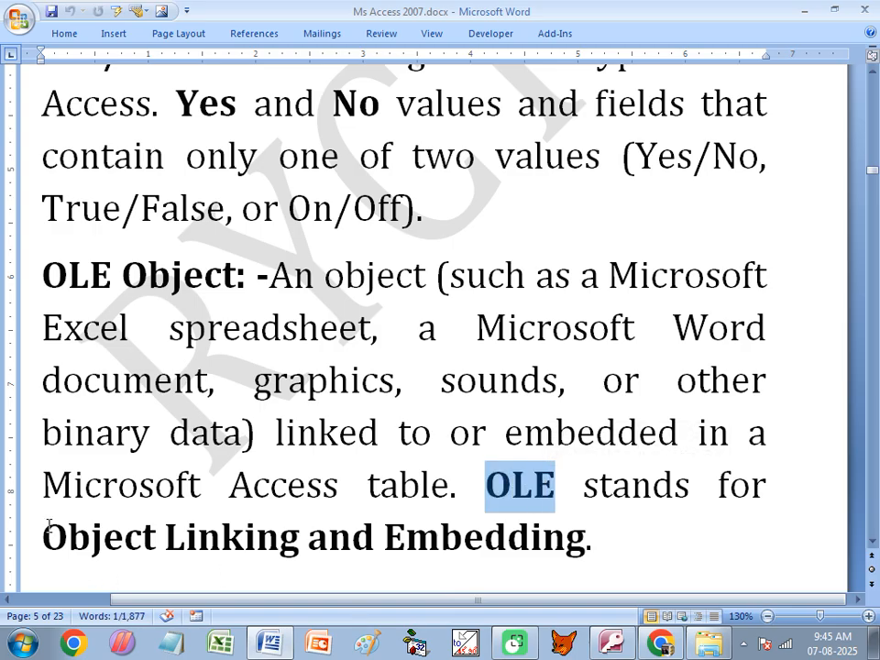
left_click_drag(46, 531, 581, 553)
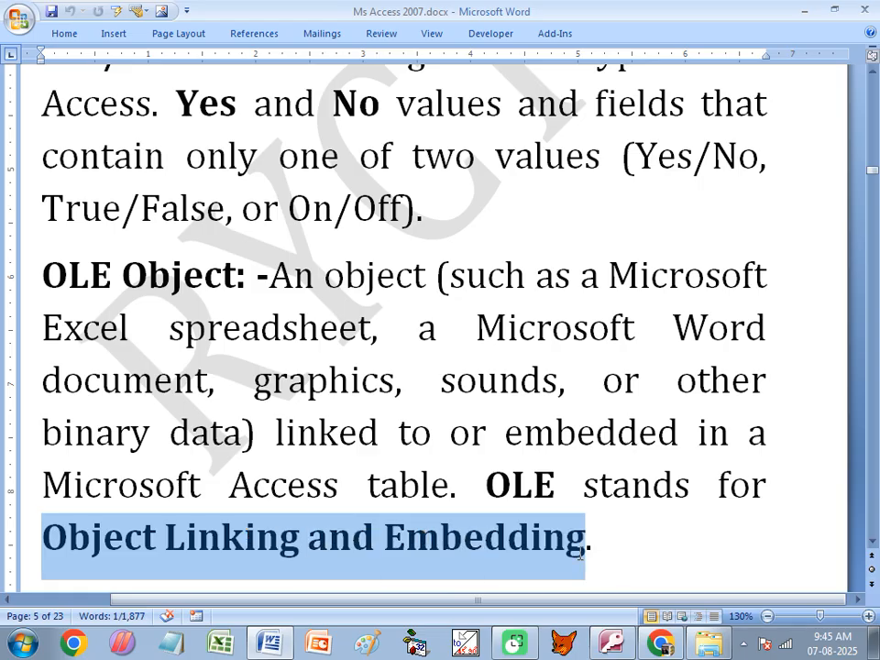
left_click(475, 381)
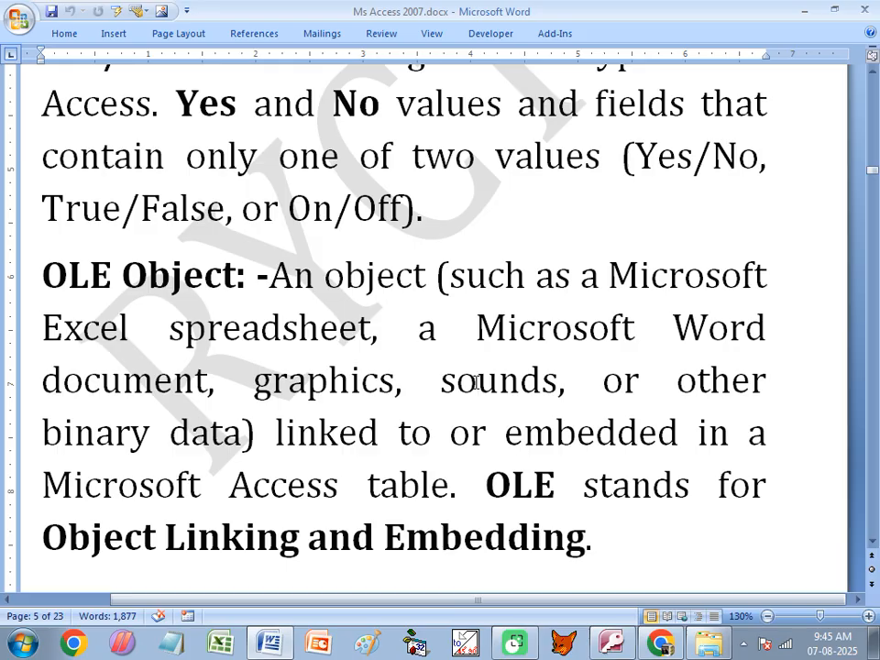
- Add an OLE Object field named BIODATA to the data table's design and save it
left_click(608, 642)
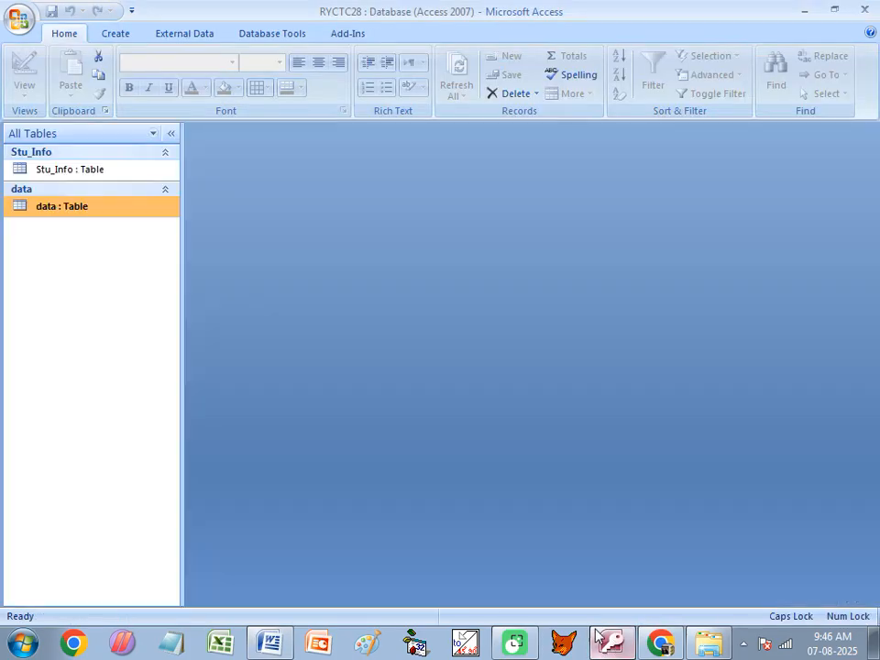
right_click(91, 213)
left_click(146, 247)
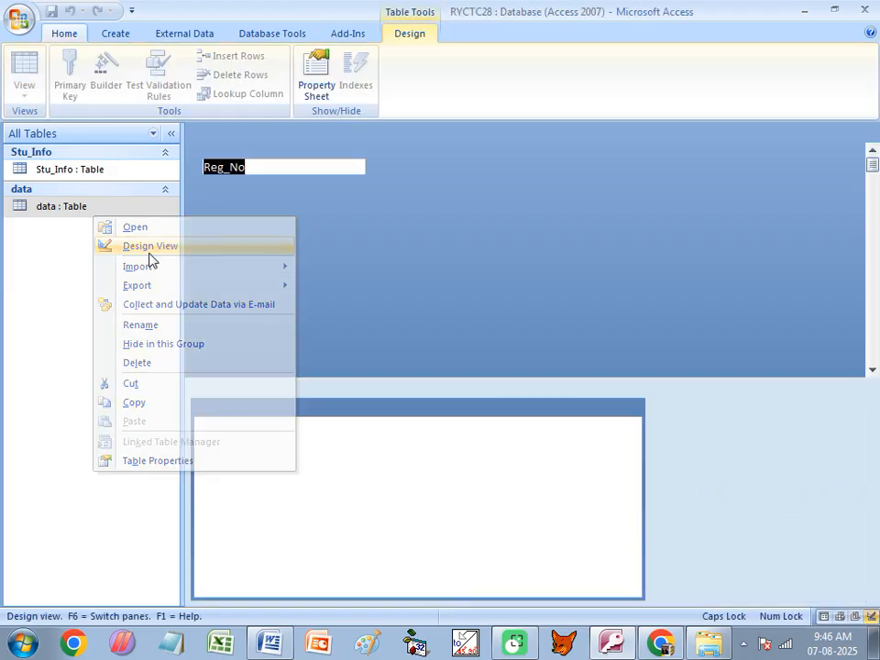
left_click(244, 233)
type("BIODATA")
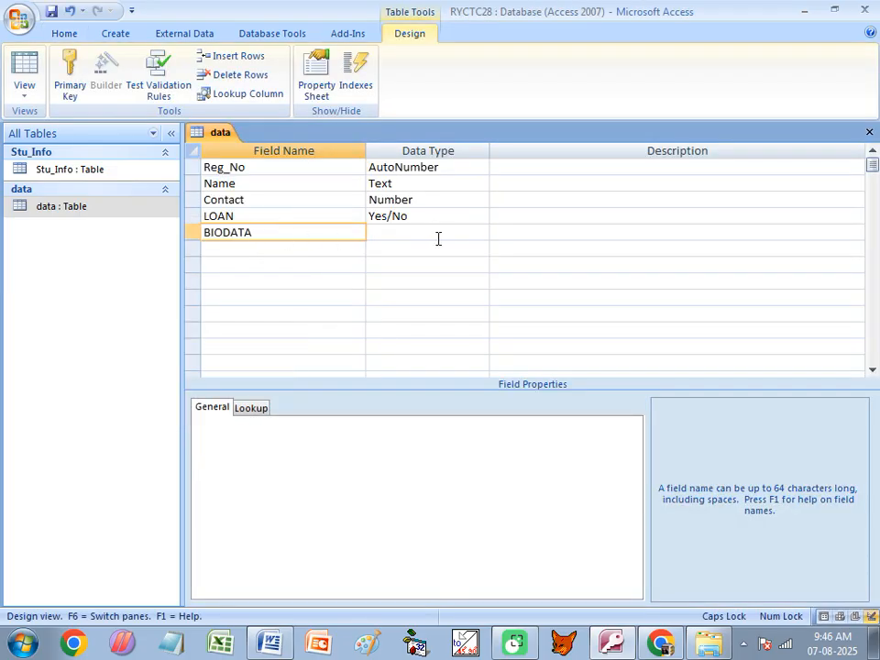
left_click(438, 235)
left_click(480, 232)
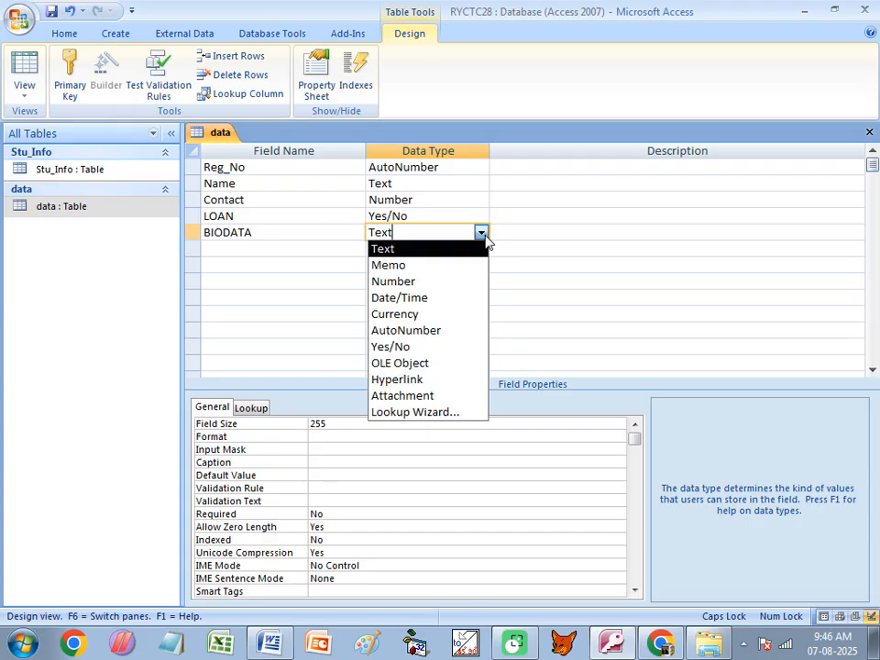
left_click(399, 362)
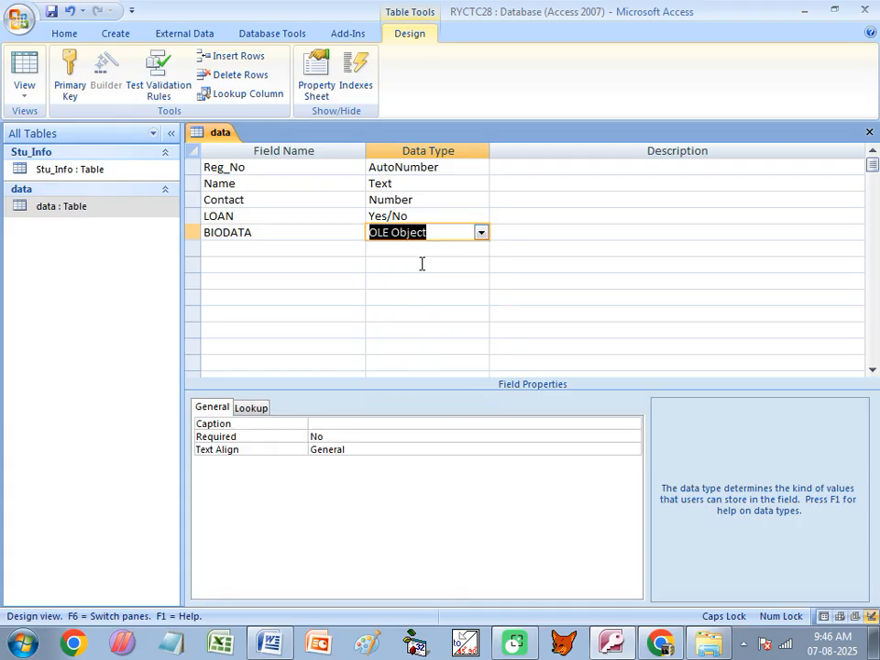
key("ctrl+w")
left_click(380, 370)
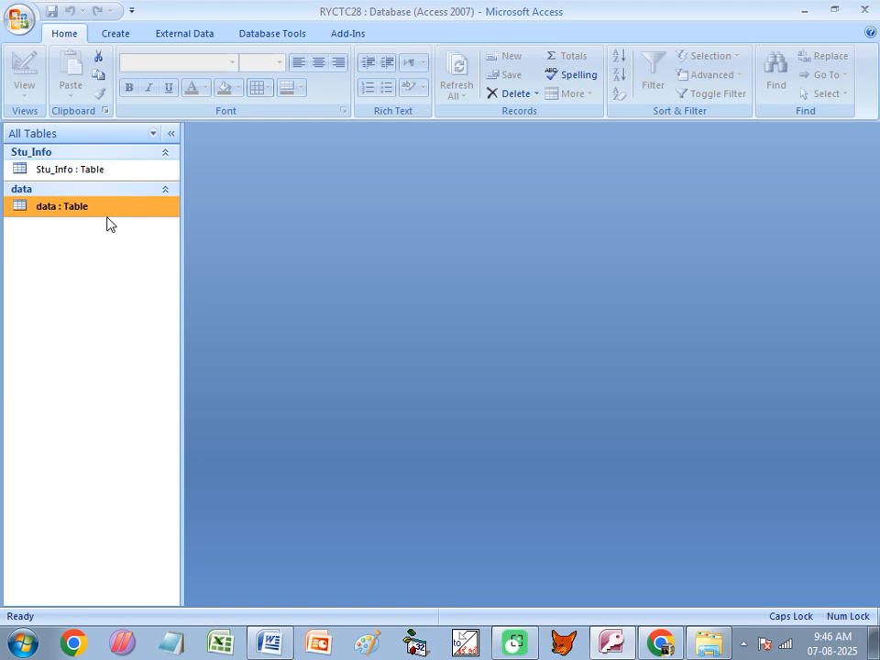
double_click(106, 211)
left_click(565, 172)
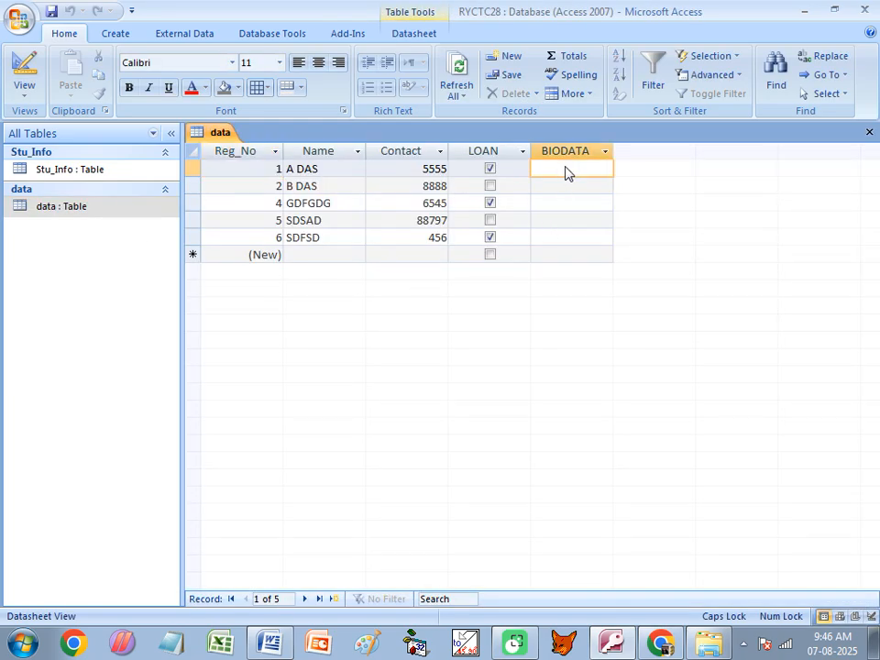
right_click(567, 171)
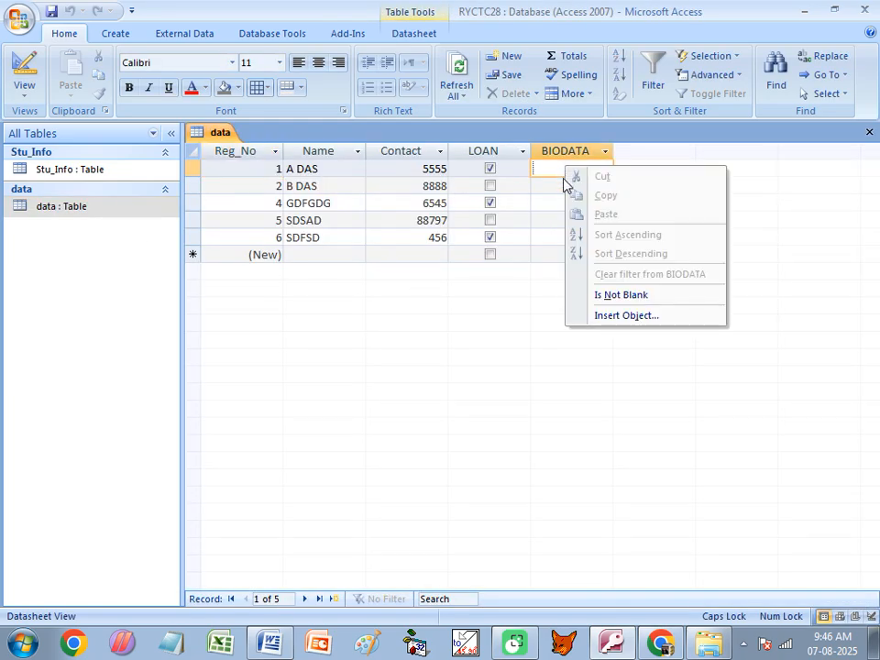
left_click(611, 318)
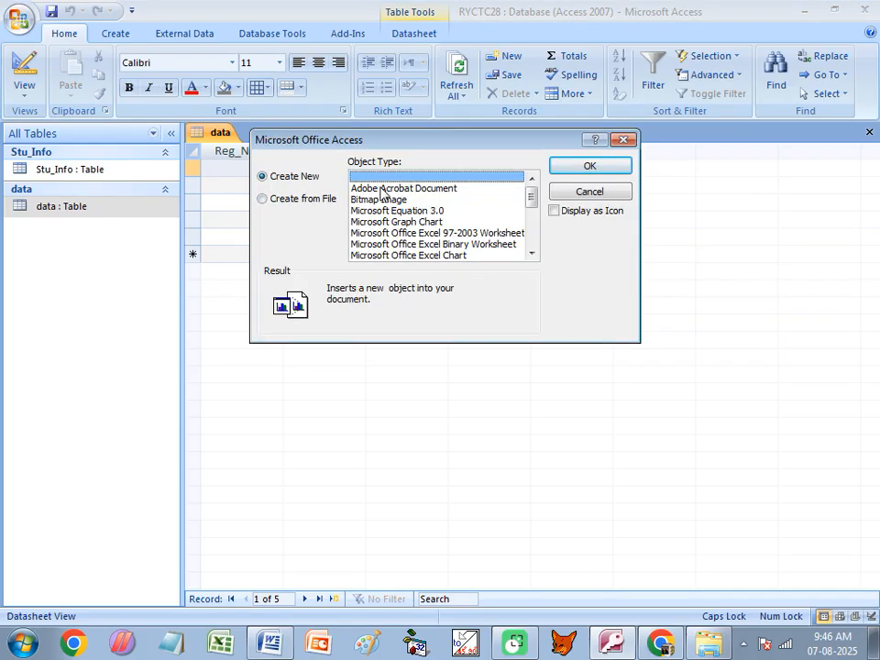
left_click(277, 199)
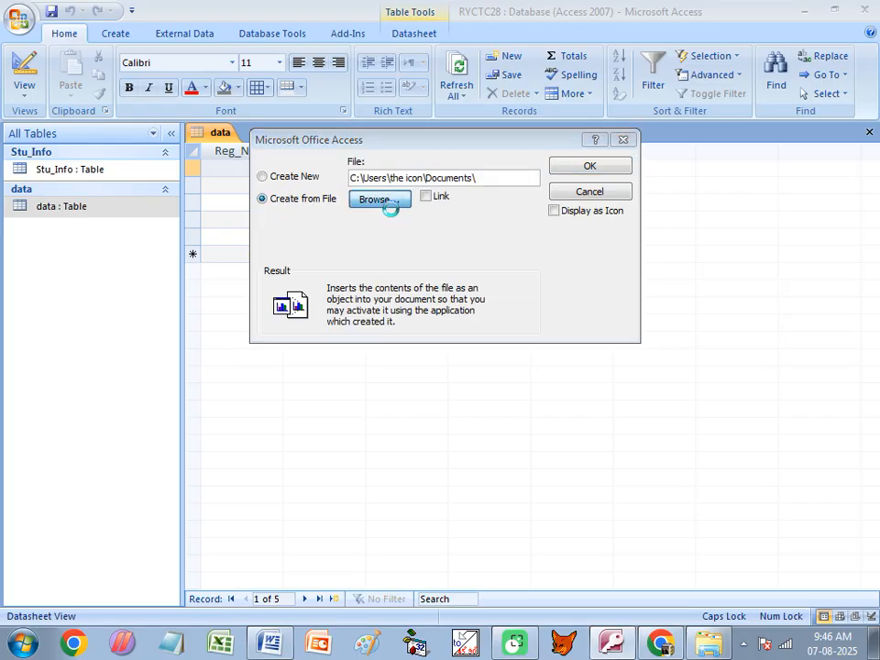
left_click(392, 212)
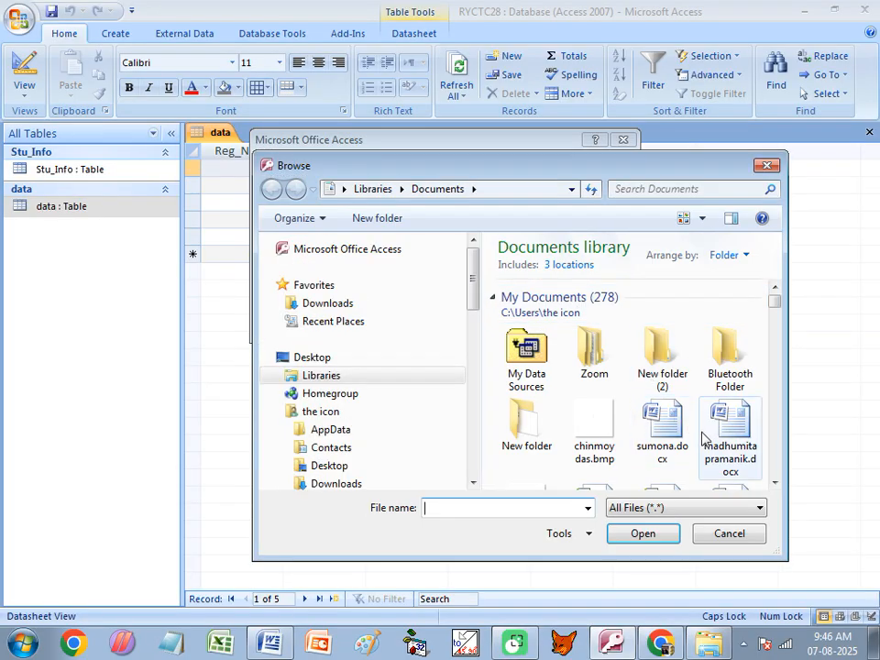
left_click(665, 458)
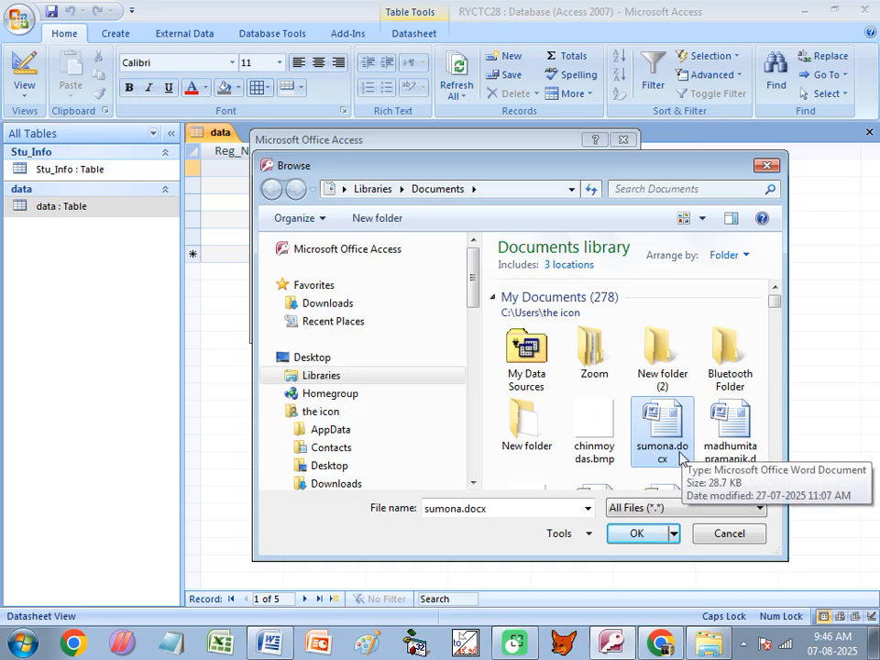
left_click(639, 533)
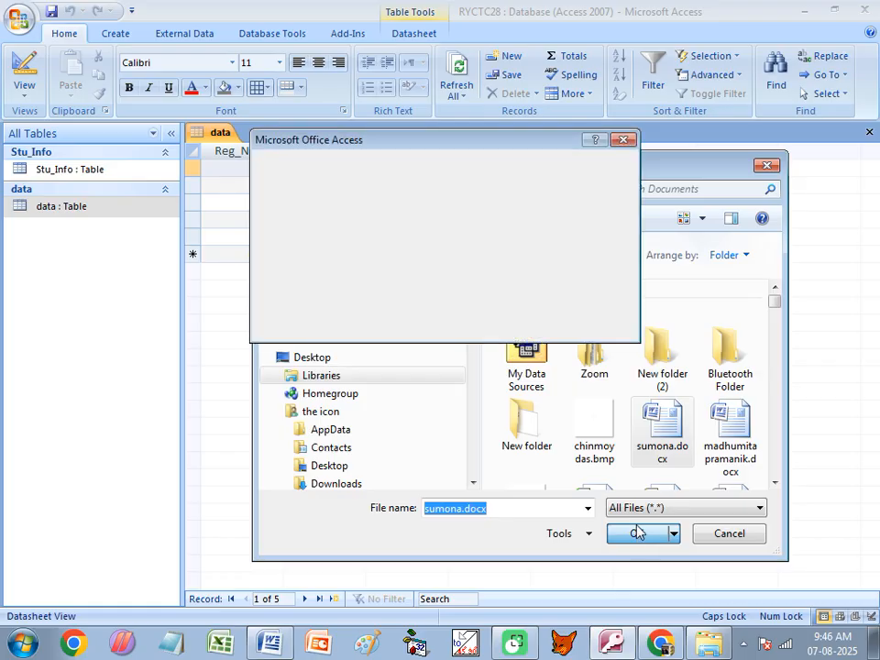
left_click(591, 165)
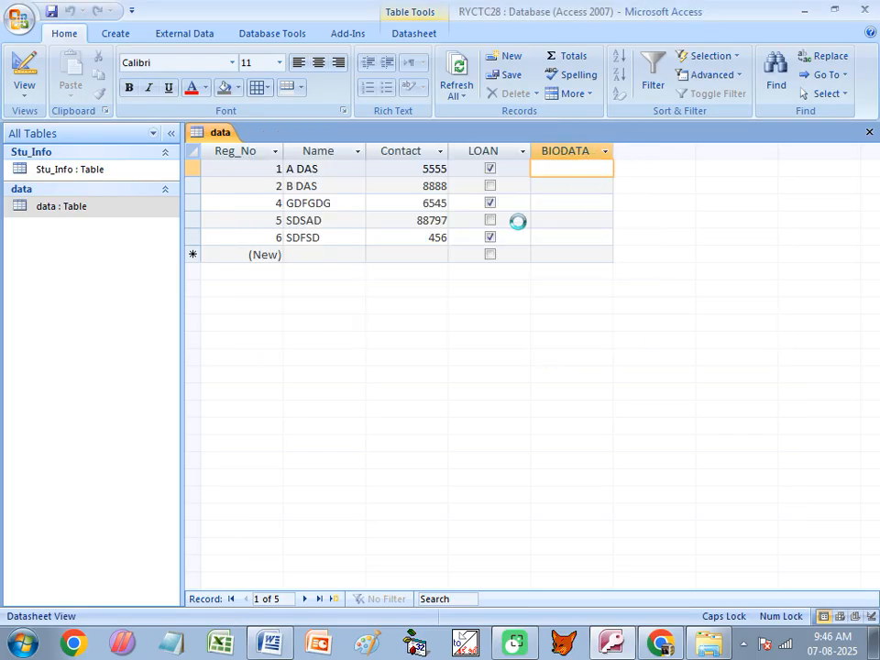
double_click(612, 151)
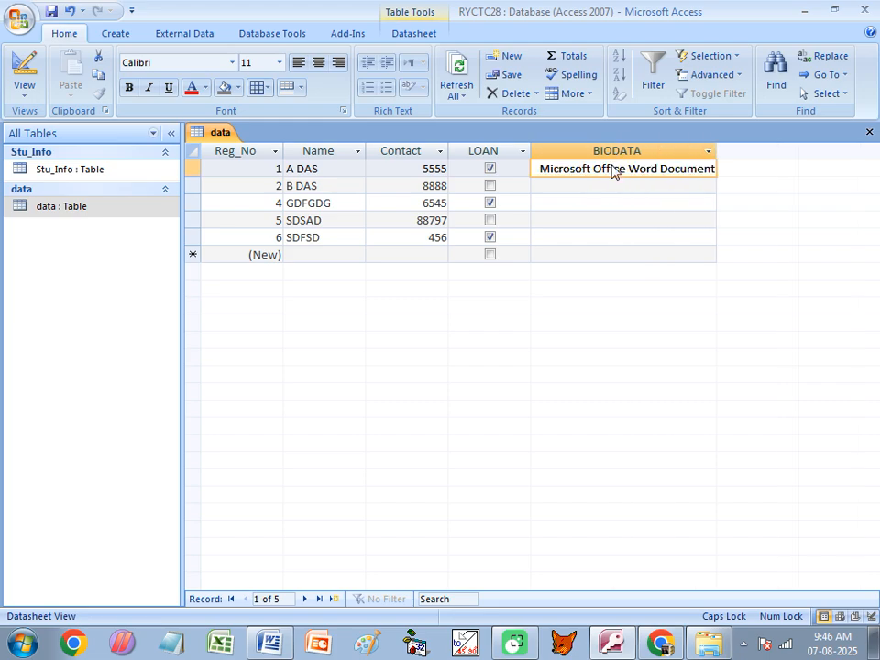
- Open the embedded birthday letter in Word, scroll through it, and close it
double_click(612, 169)
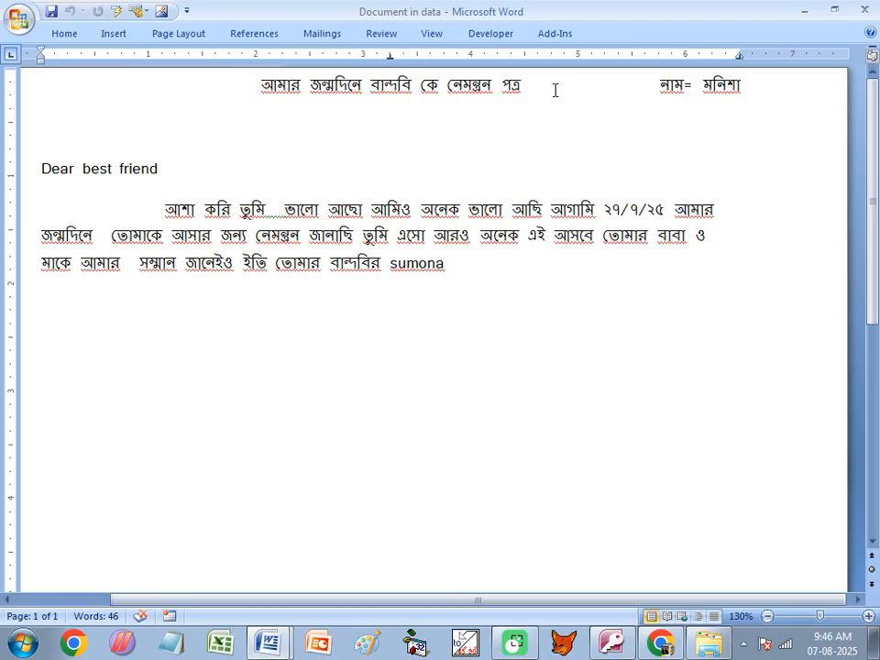
scroll(479, 315, "down", 8)
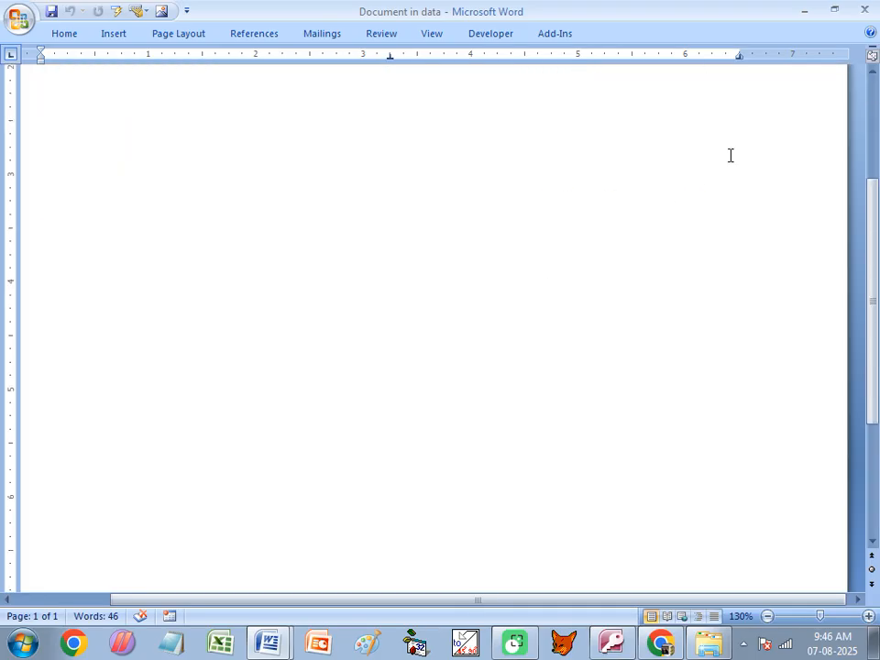
left_click(862, 10)
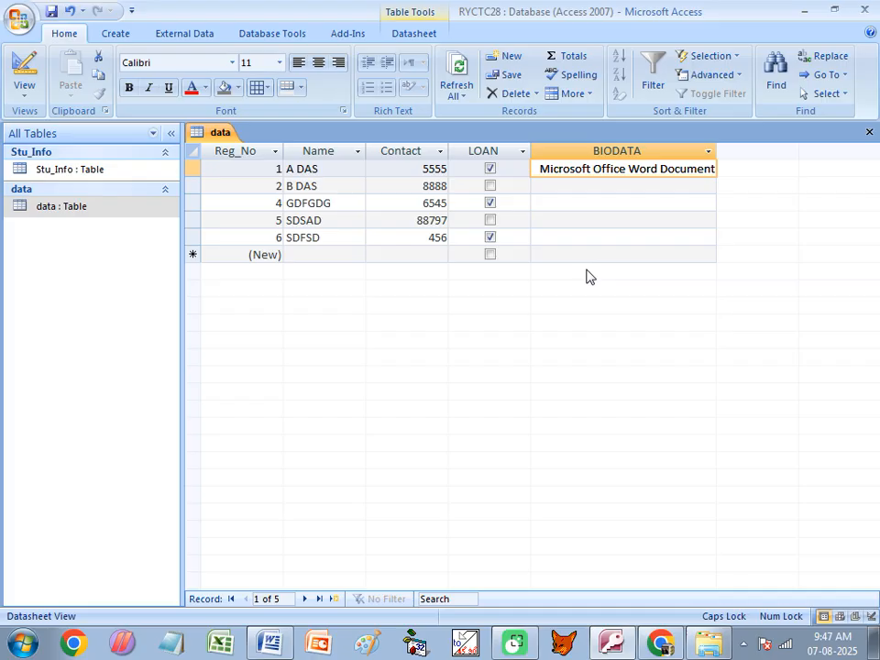
- Close the data table, saving its layout changes, and go back to the Word notes
left_click(602, 189)
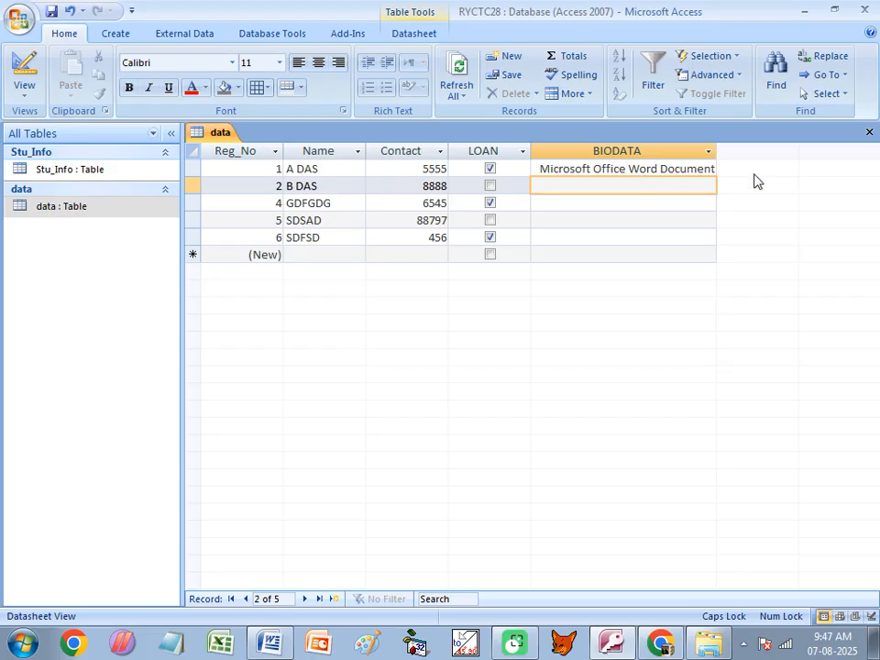
left_click(869, 132)
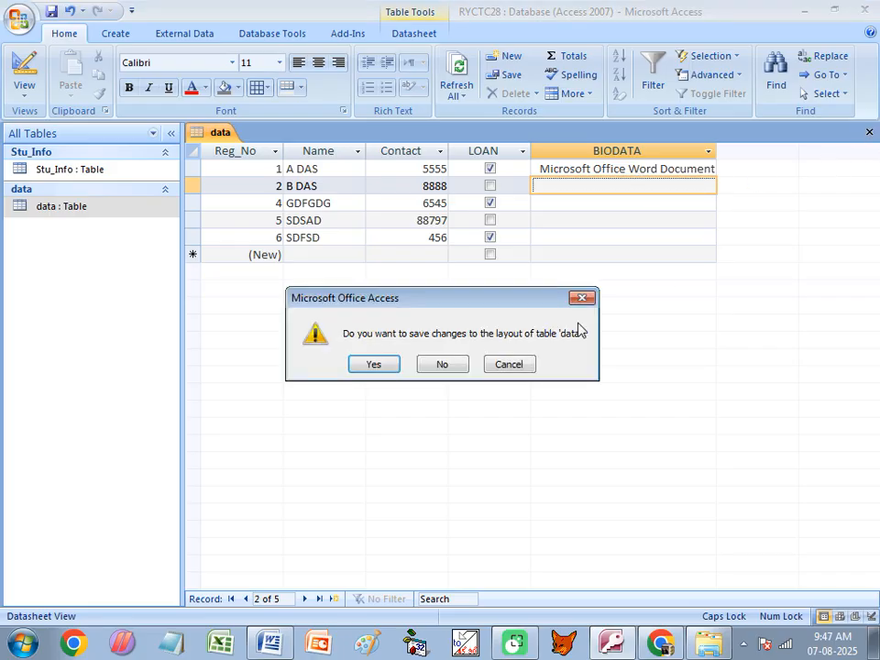
left_click(383, 365)
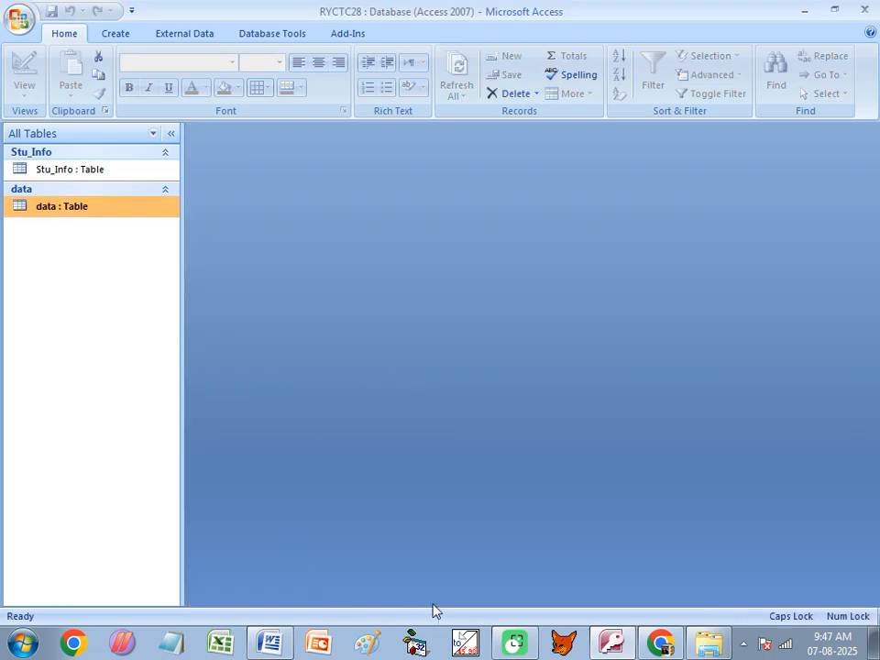
left_click(269, 642)
- Scroll to the Hyperlink paragraph in the Access notes and select the word URL
scroll(266, 417, "down", 1)
scroll(271, 394, "down", 5)
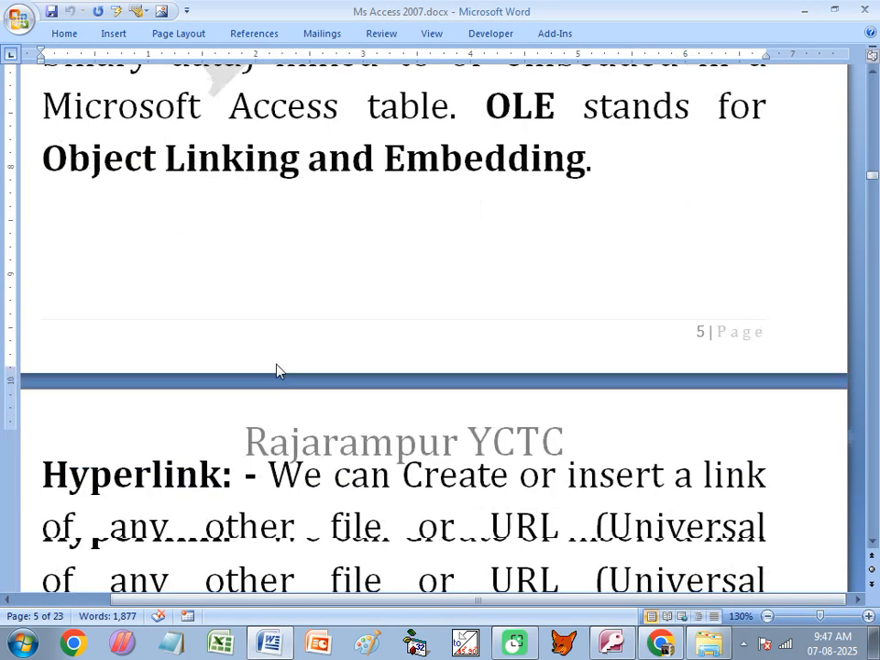
left_click(138, 367)
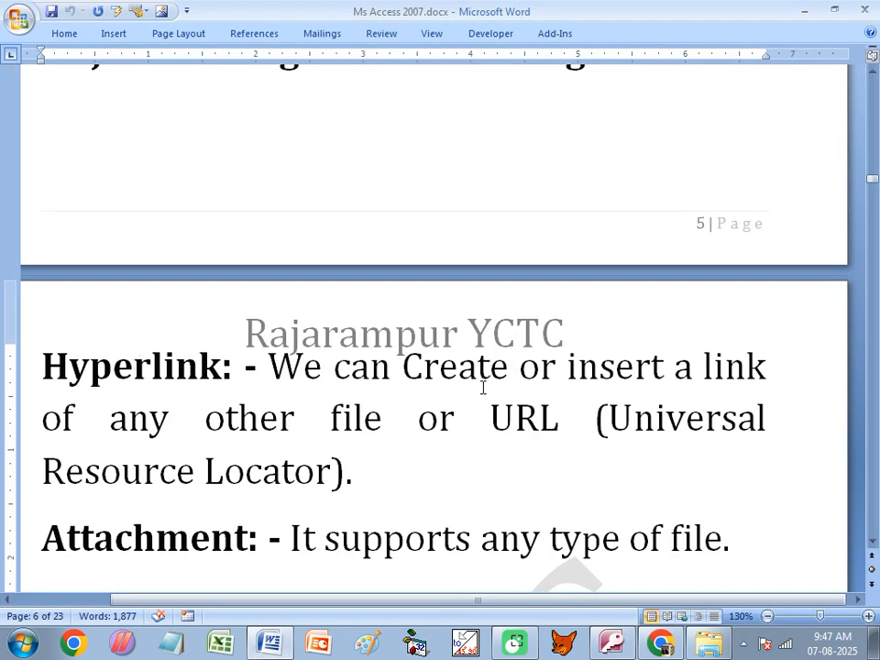
left_click_drag(560, 418, 492, 415)
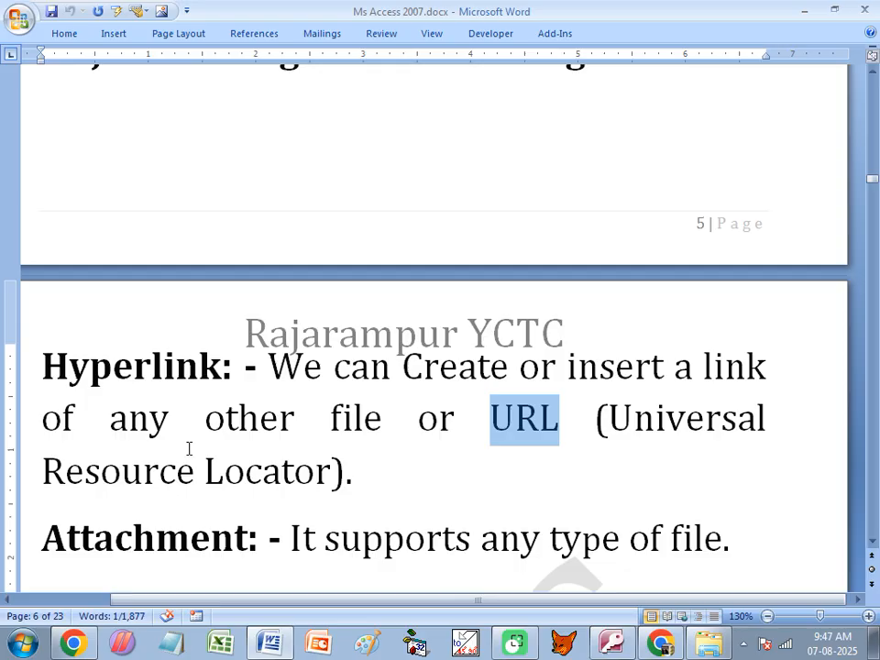
- Switch to Google Chrome and open a new blank tab
key("ctrl+k")
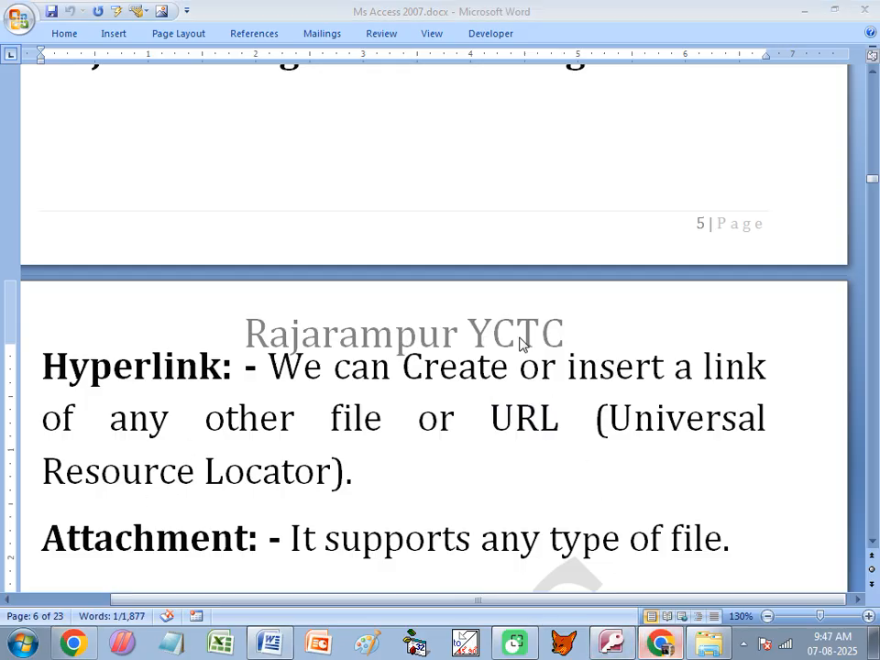
key("alt+Tab")
left_click(233, 14)
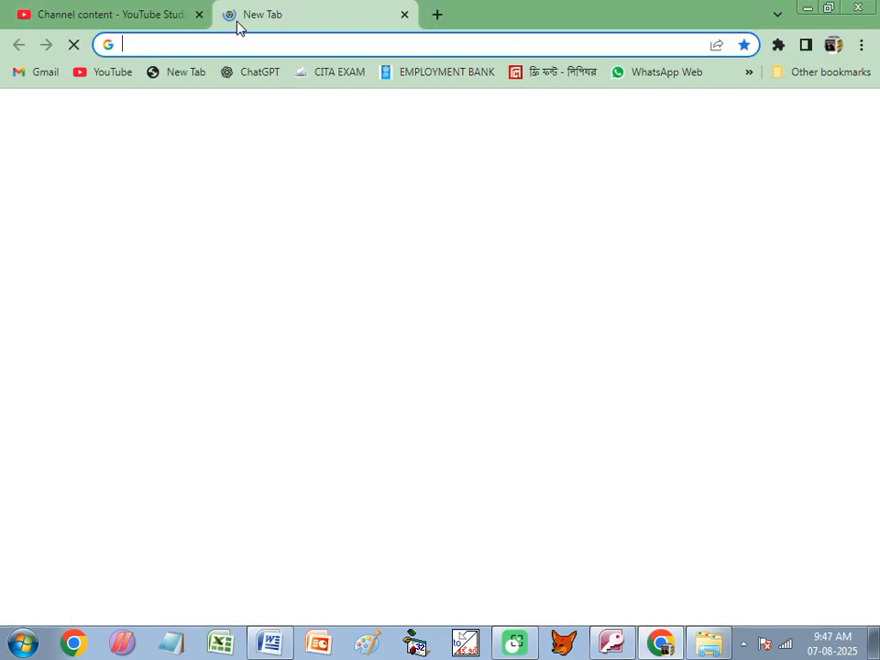
- Open the CITA EXAM bookmark's PcBooks exam page, copy its web address, close the tab and minimize Chrome
left_click(336, 80)
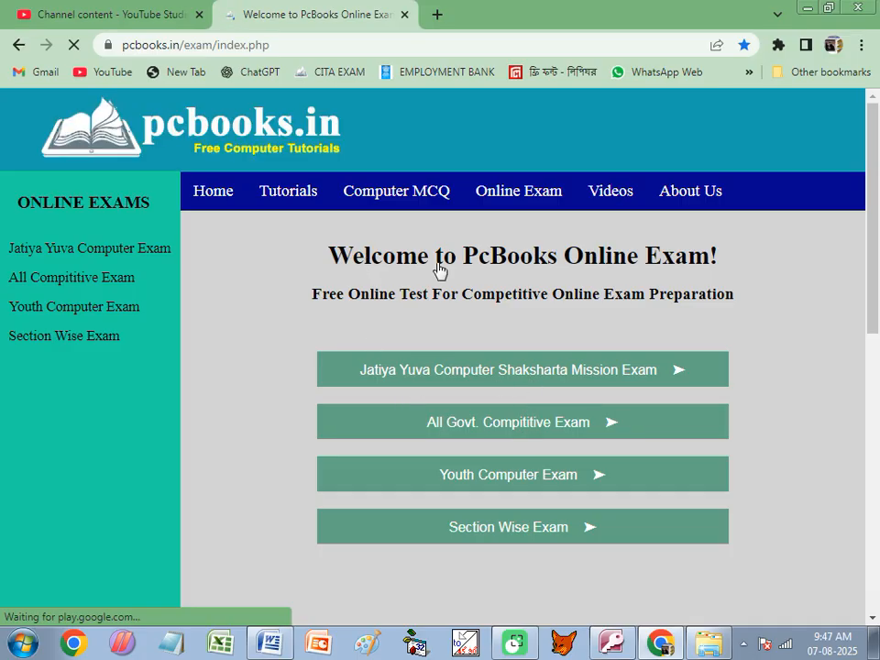
left_click(137, 45)
left_click(137, 45)
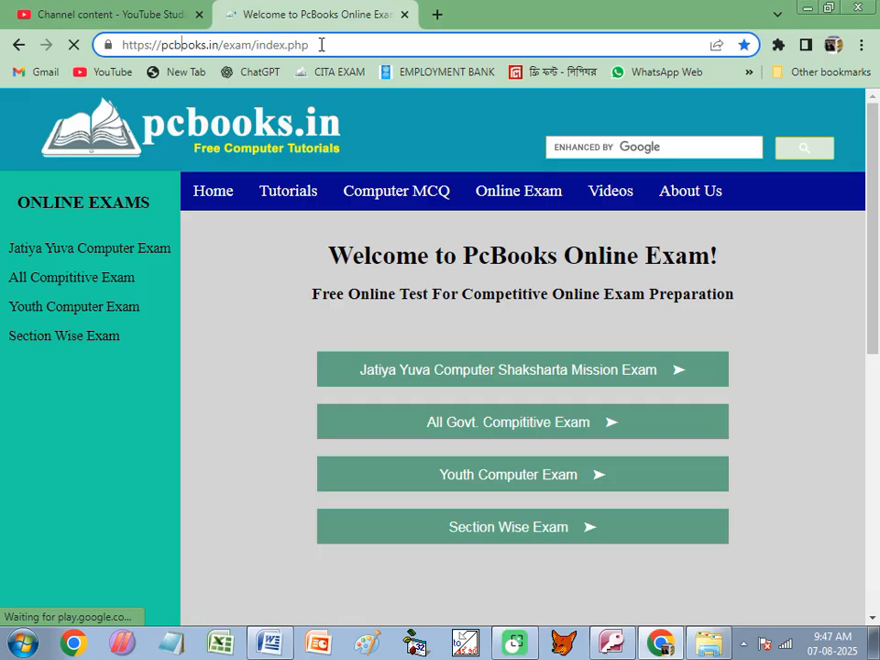
left_click_drag(316, 44, 117, 58)
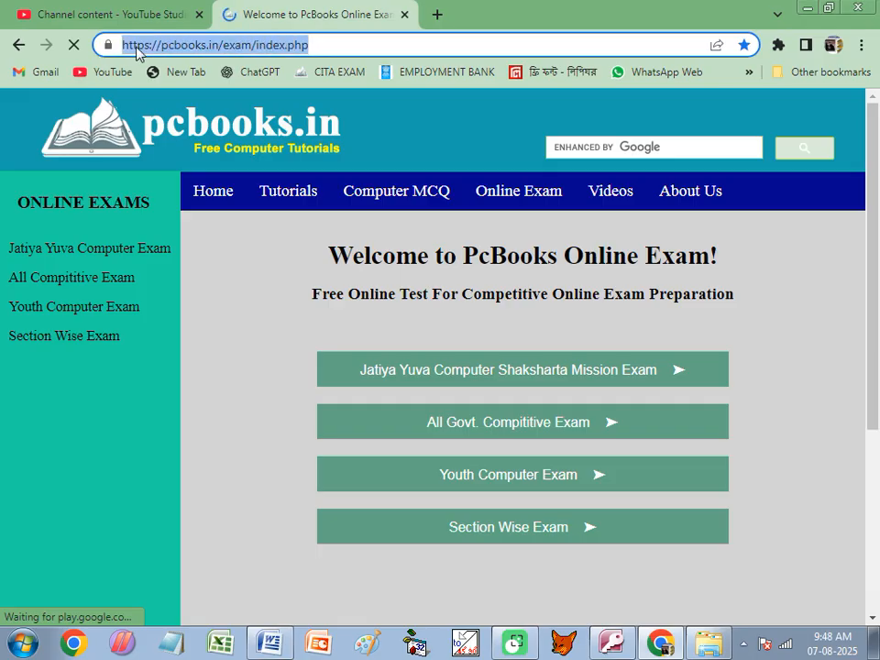
right_click(136, 49)
left_click(206, 142)
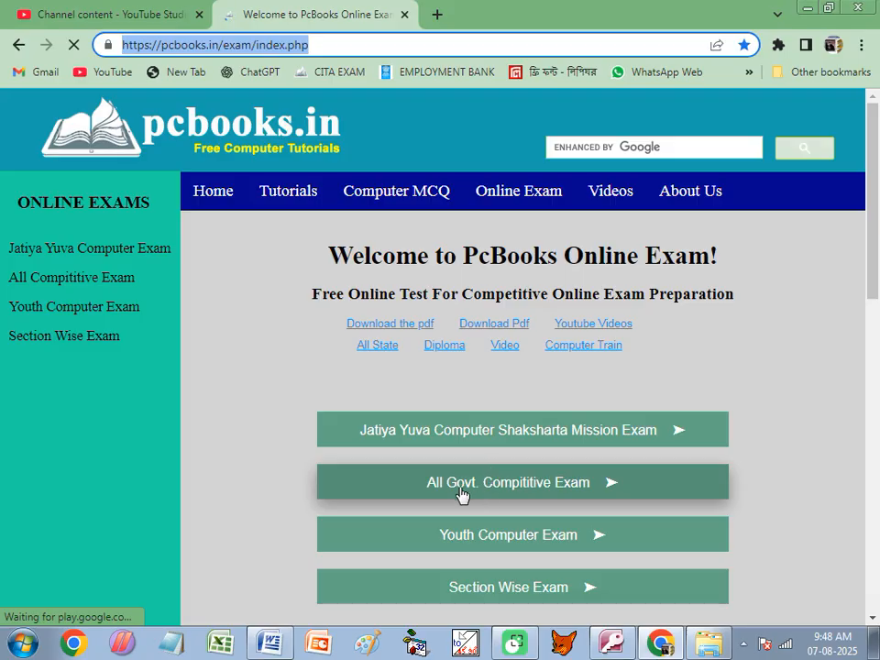
left_click(406, 18)
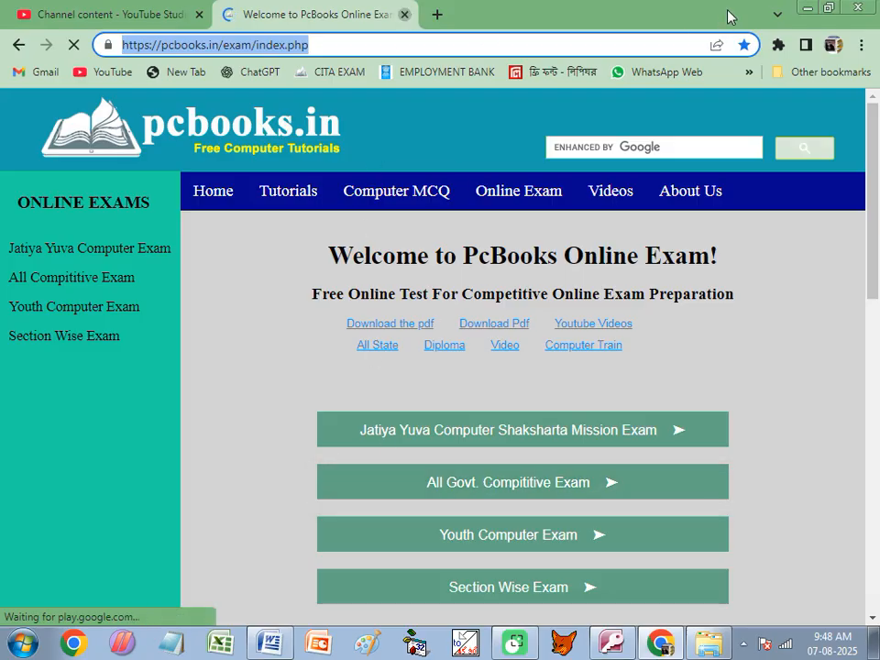
left_click(805, 11)
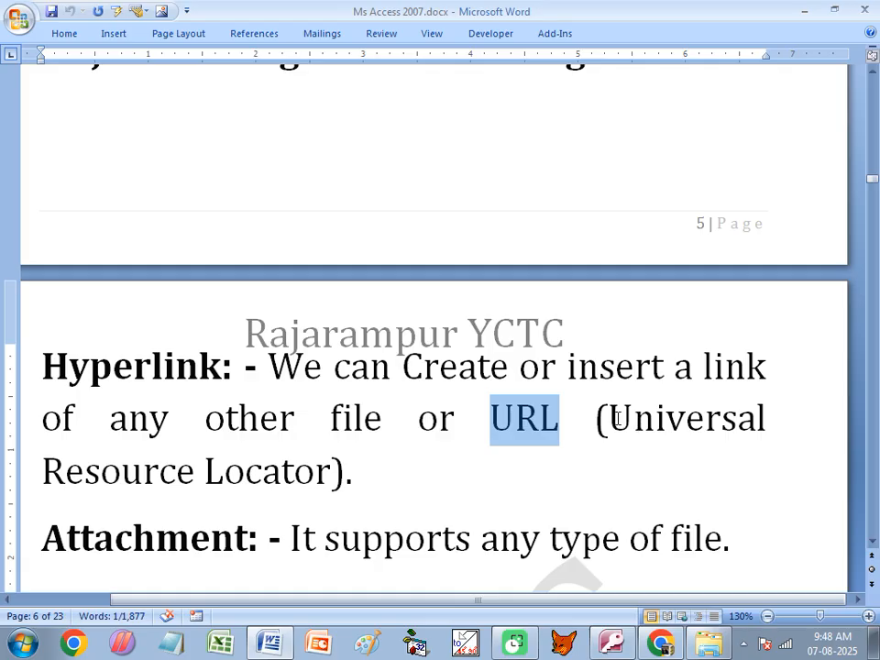
- Change 'Universal' to 'Uniform' in the URL expansion and save the document
left_click_drag(614, 418, 759, 418)
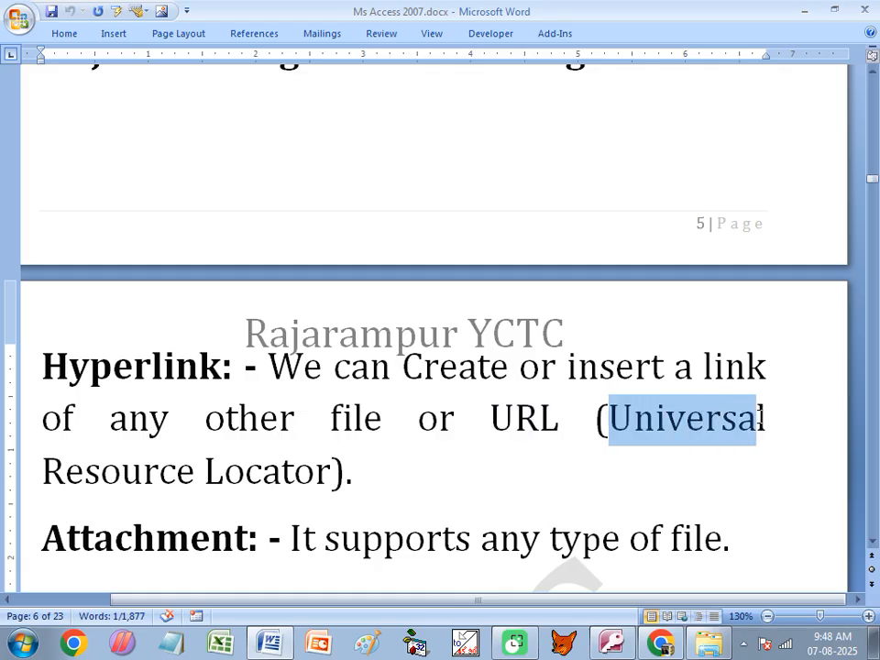
left_click_drag(665, 418, 767, 423)
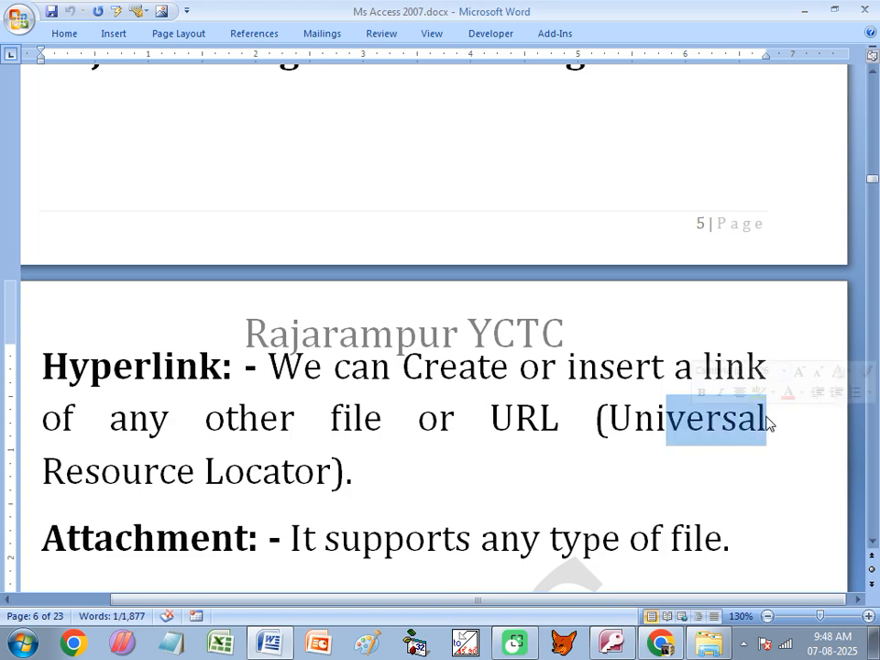
type("form Resource")
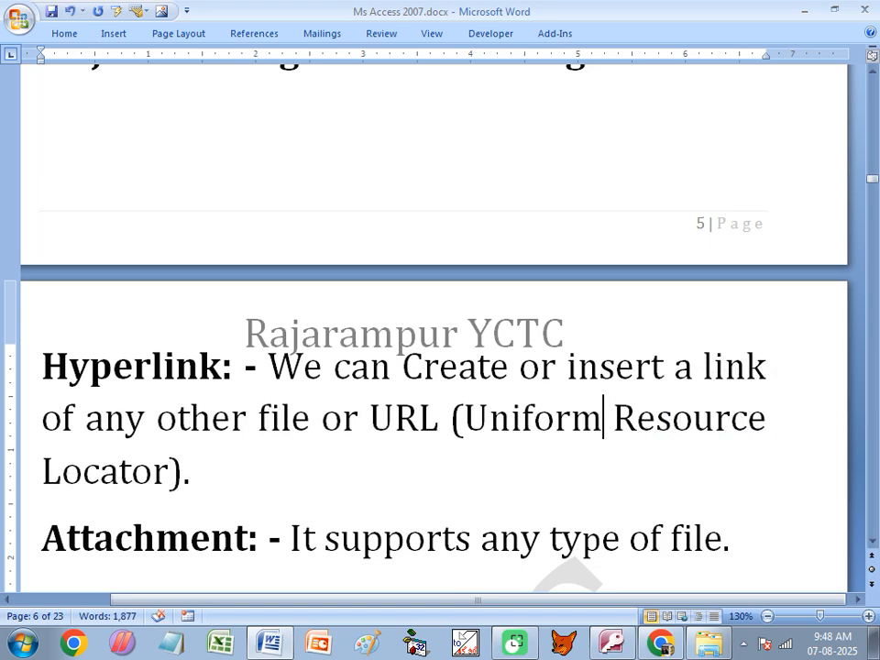
left_click(265, 481)
key("ctrl+s")
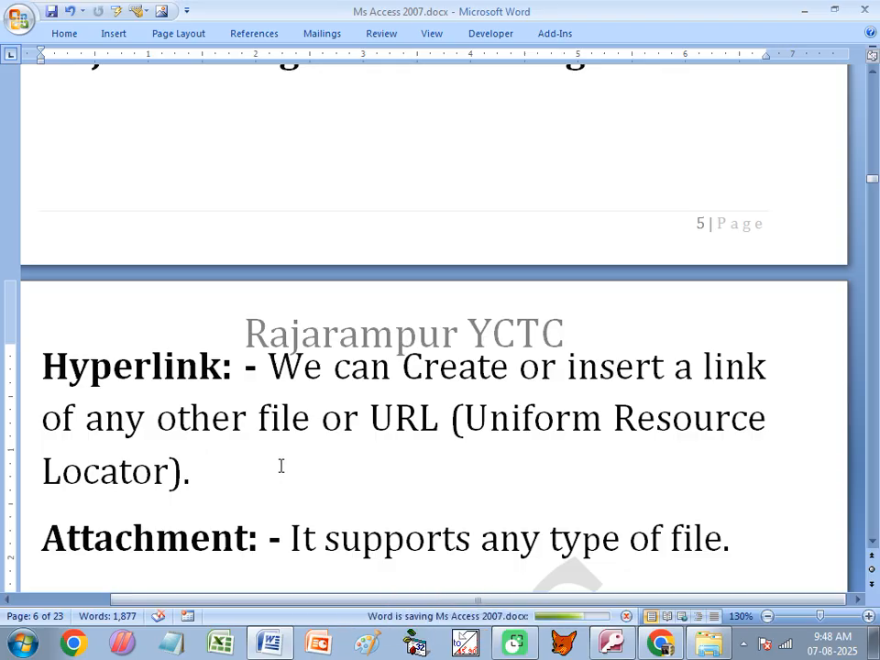
- Move down to the Attachment heading below the Hyperlink definition
left_click_drag(463, 418, 598, 411)
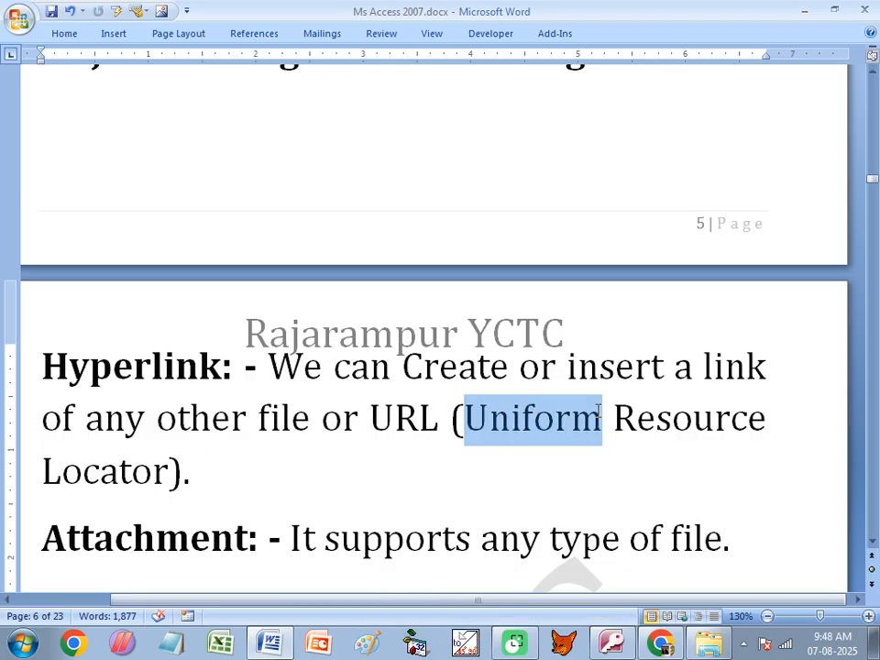
left_click(401, 455)
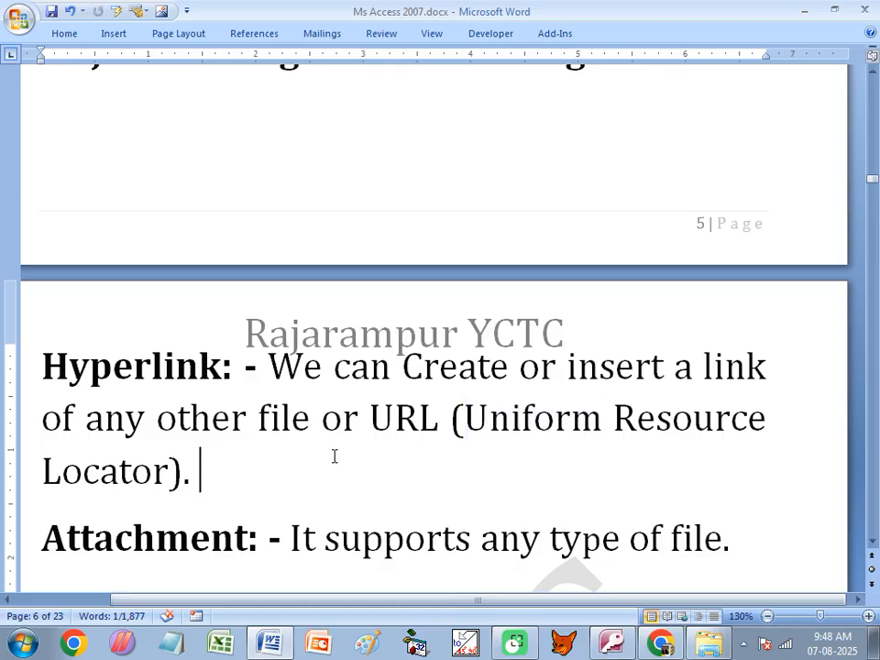
scroll(95, 466, "down", 2)
left_click(133, 431)
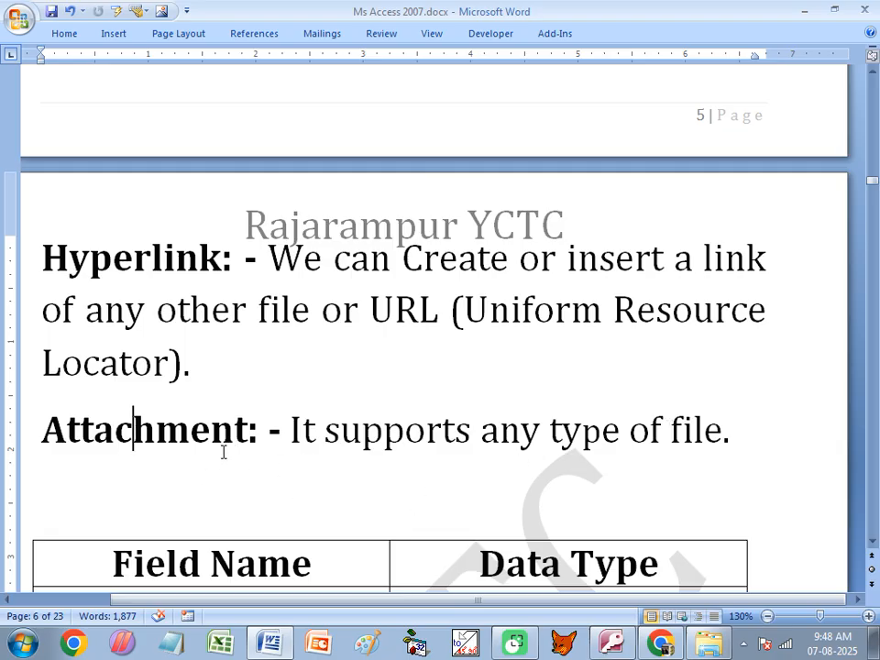
- Scroll to the Marks_Info field table and go over Reg_No, P1, P2, P3, Pract, Total, Per and Grade
scroll(261, 412, "down", 3)
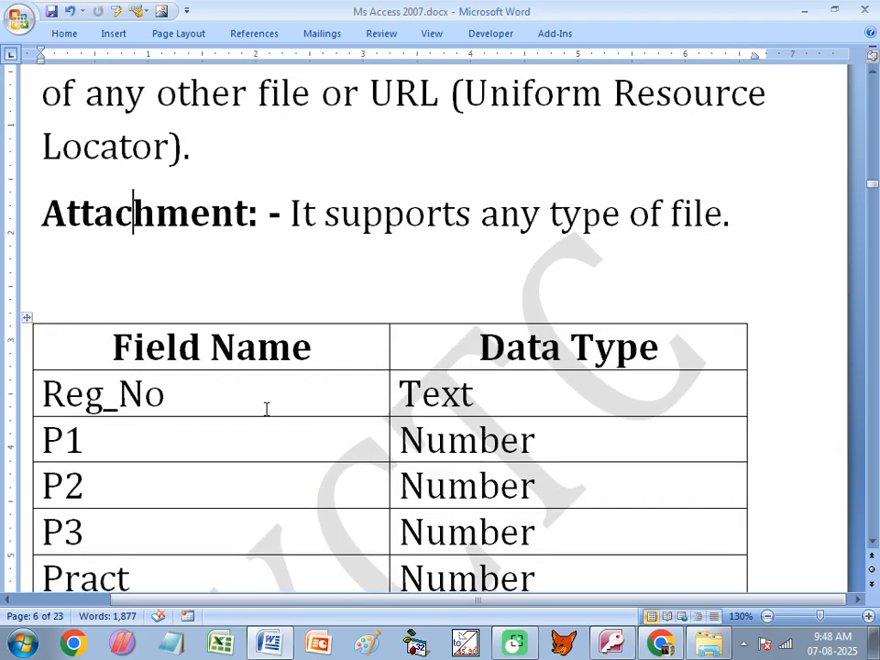
scroll(259, 387, "down", 2)
scroll(259, 387, "down", 1)
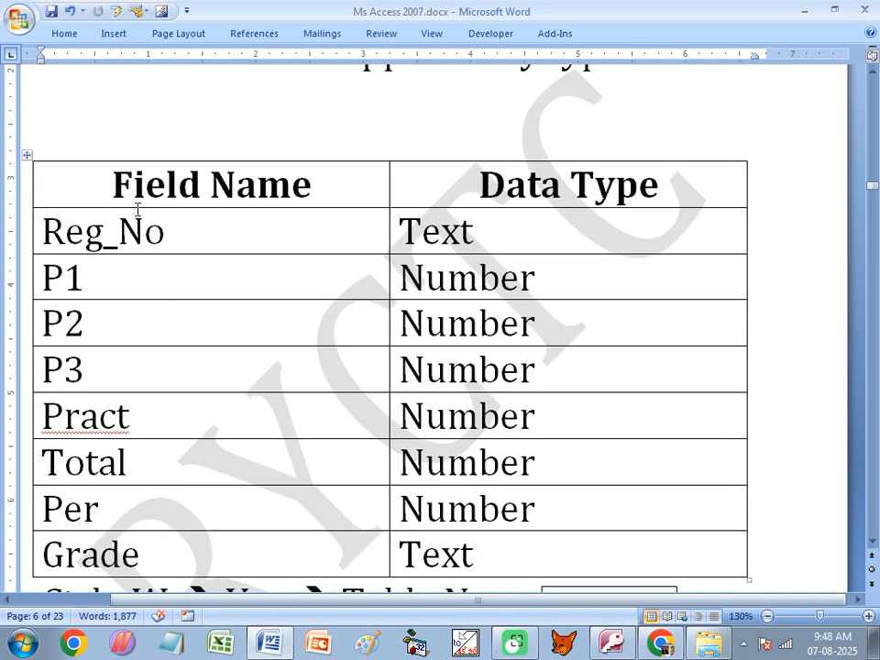
scroll(181, 232, "down", 2)
scroll(191, 297, "up", 1)
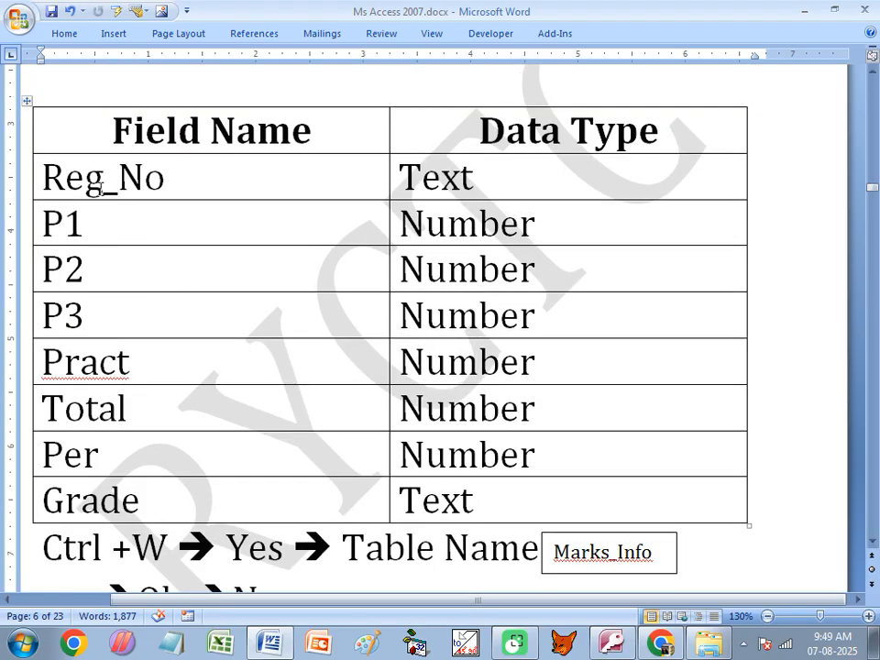
left_click(102, 187)
left_click(92, 236)
left_click(91, 275)
left_click(101, 306)
left_click(135, 361)
left_click(154, 405)
left_click(149, 456)
left_click(179, 501)
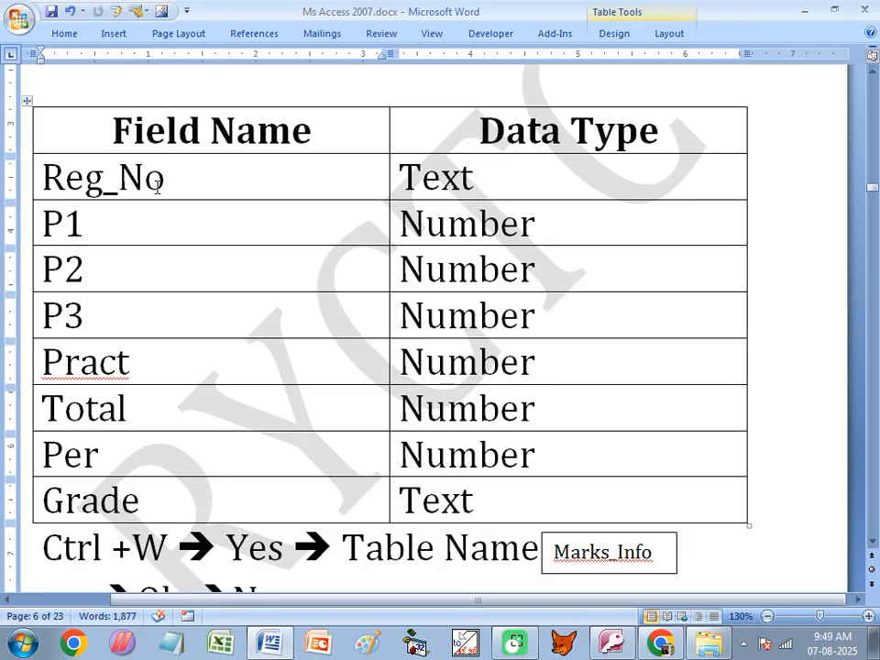
left_click_drag(158, 186, 55, 187)
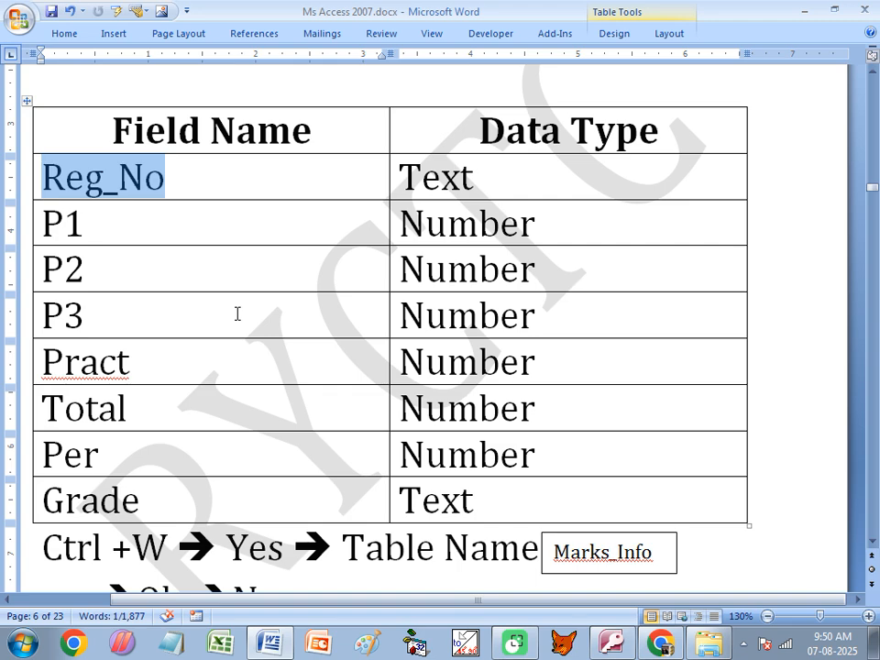
left_click_drag(171, 183, 55, 178)
left_click_drag(181, 175, 77, 175)
left_click(191, 176)
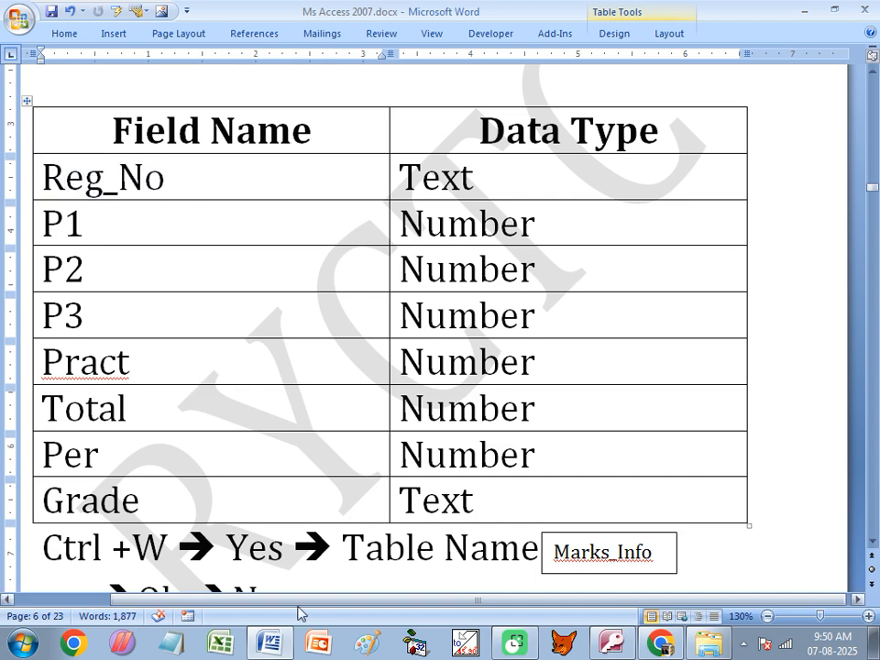
mouse_move(673, 650)
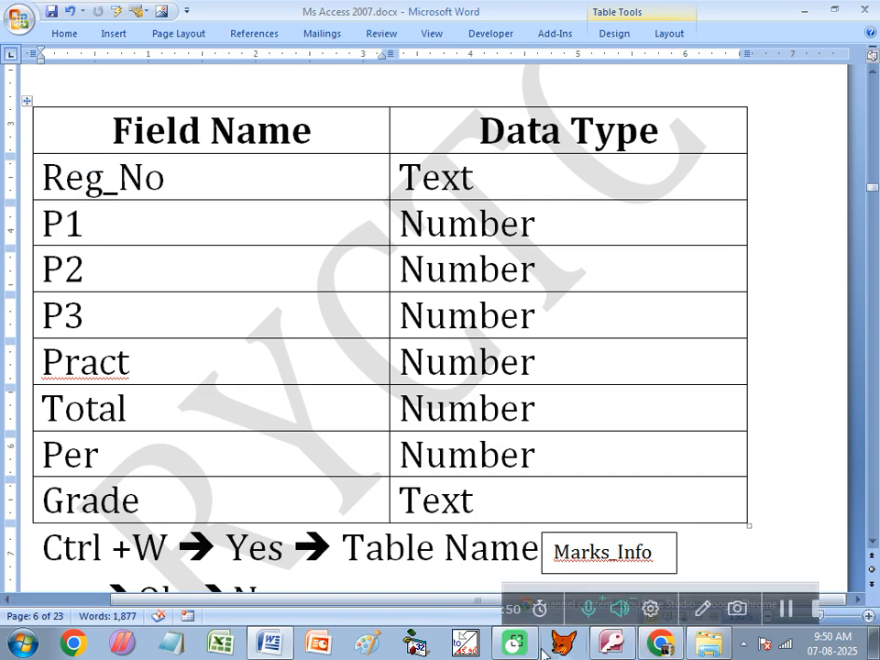
- Open Stu_Info and start a new record: Reg_No R002, course DITA, student's and father's names
left_click(611, 642)
double_click(73, 168)
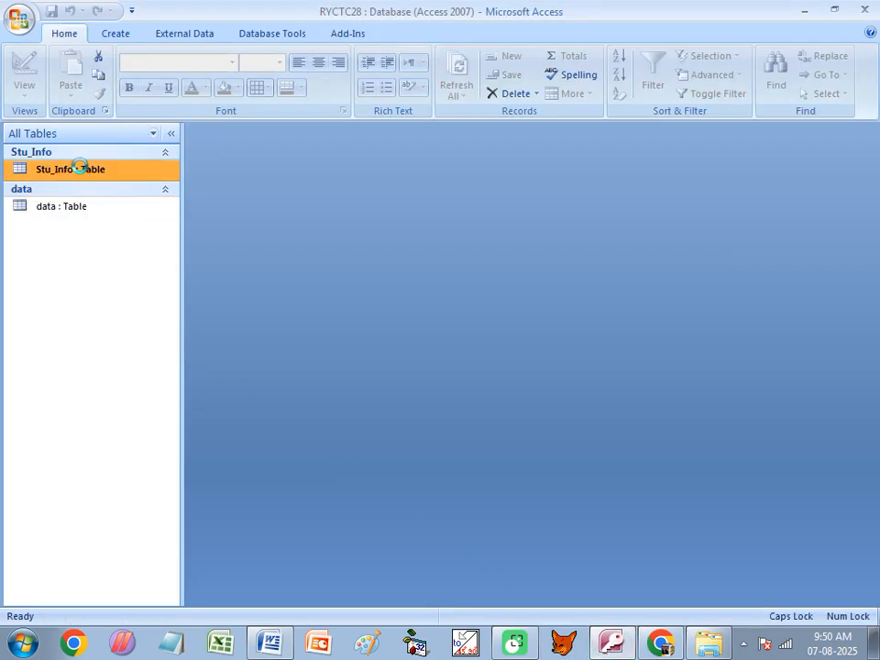
left_click(227, 187)
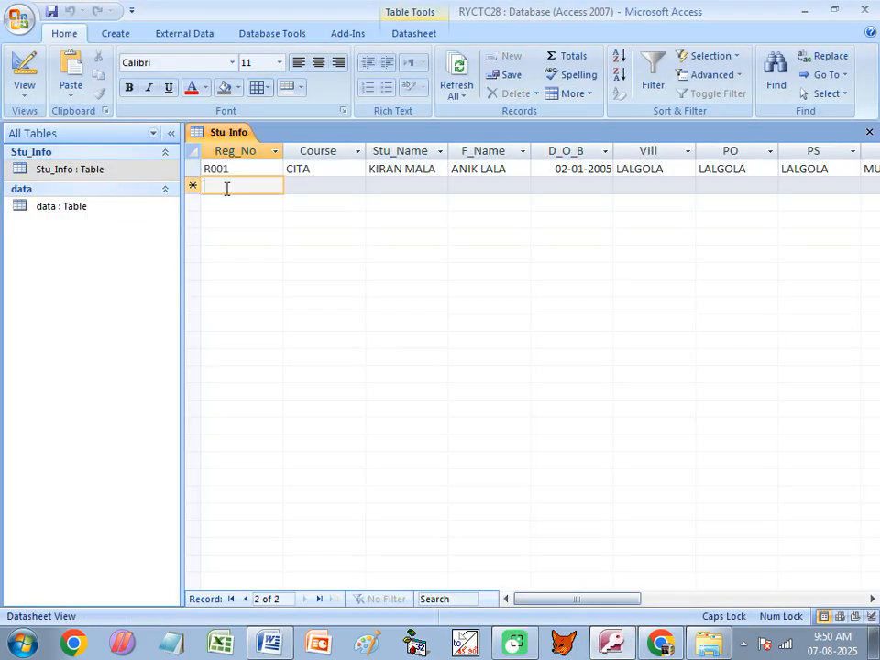
type("R002")
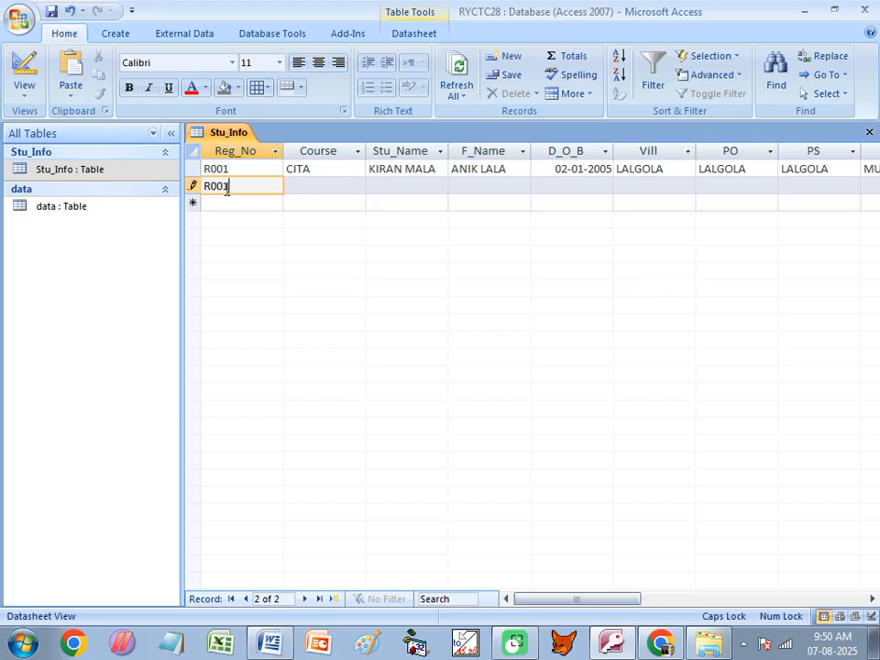
key("Tab")
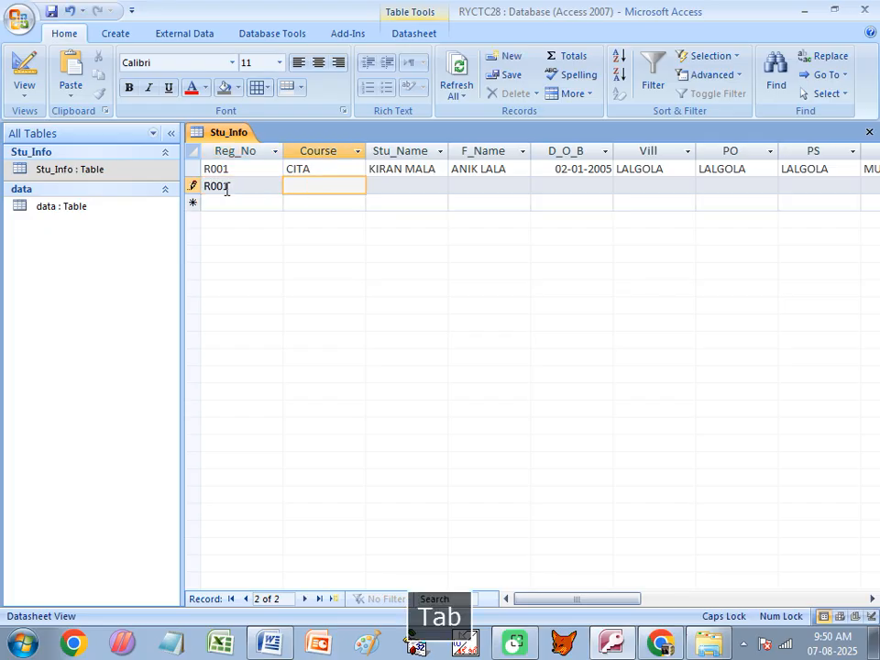
type("DITA")
key("Tab")
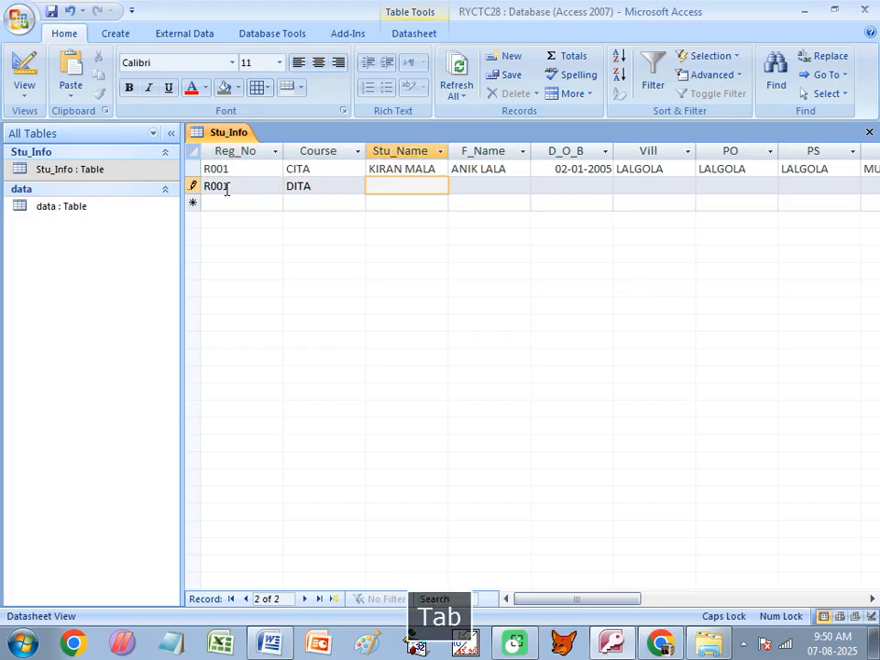
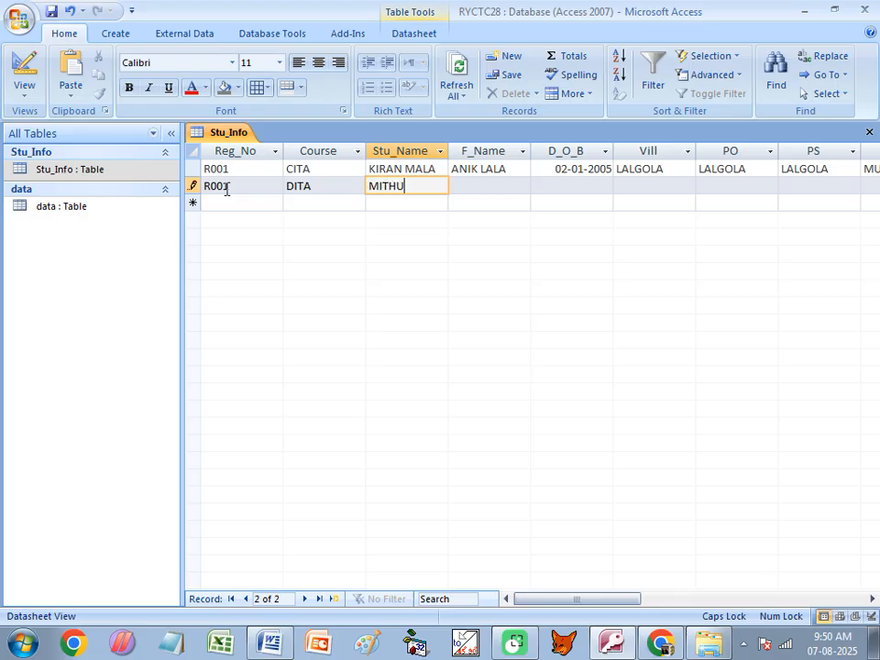
key("Tab")
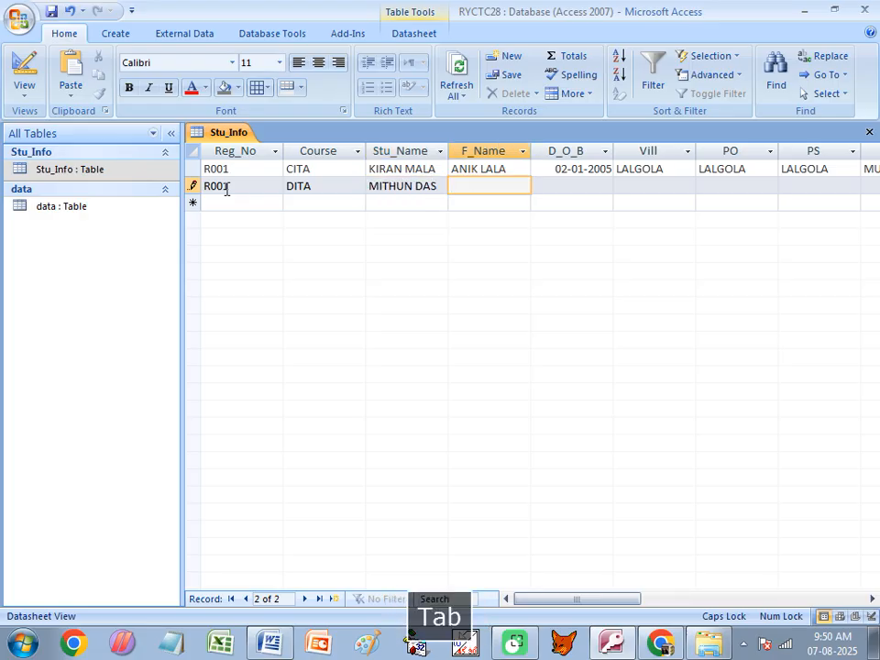
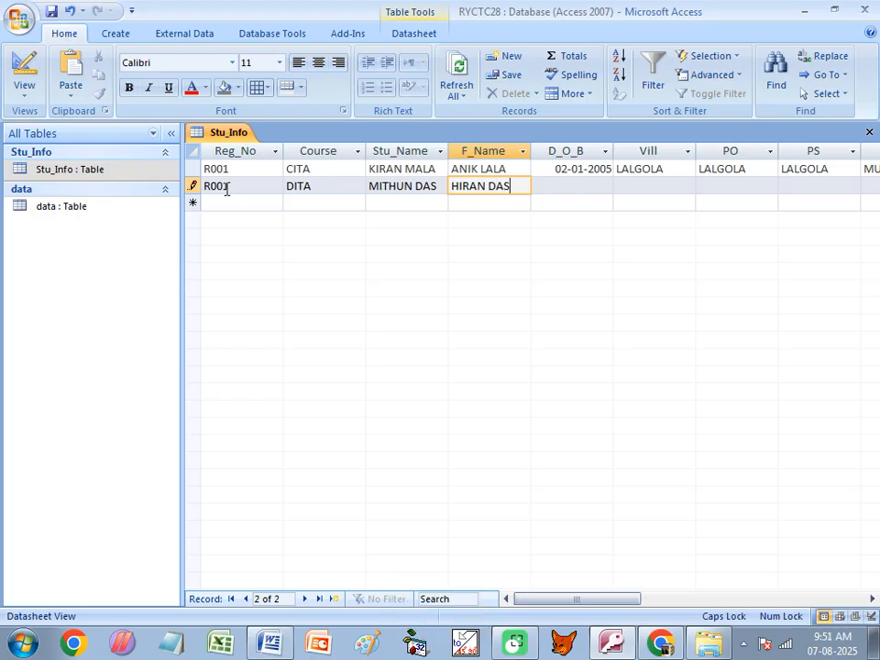
key("Tab")
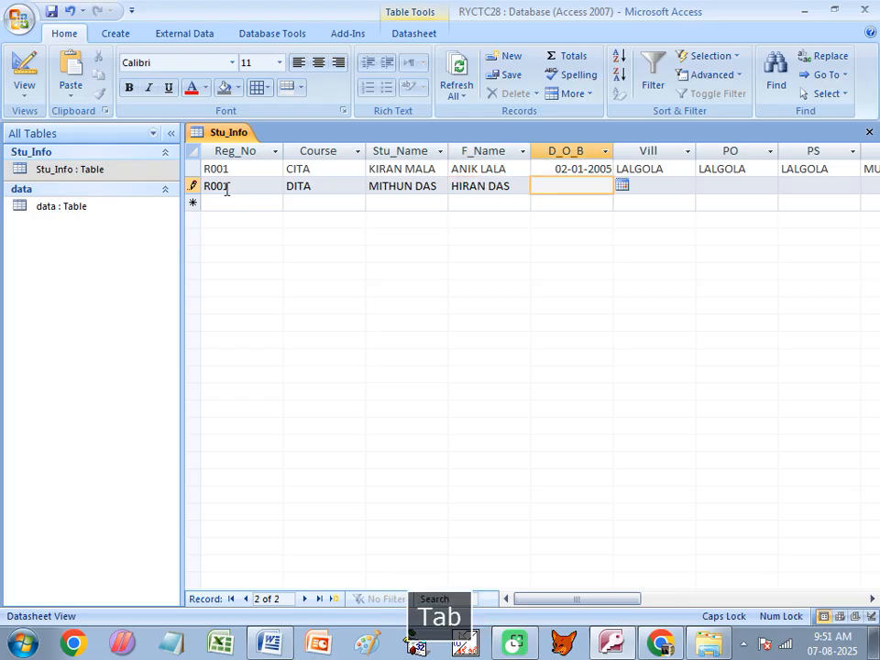
- Enter the student's date of birth and village name, correcting the village's spelling
type("01")
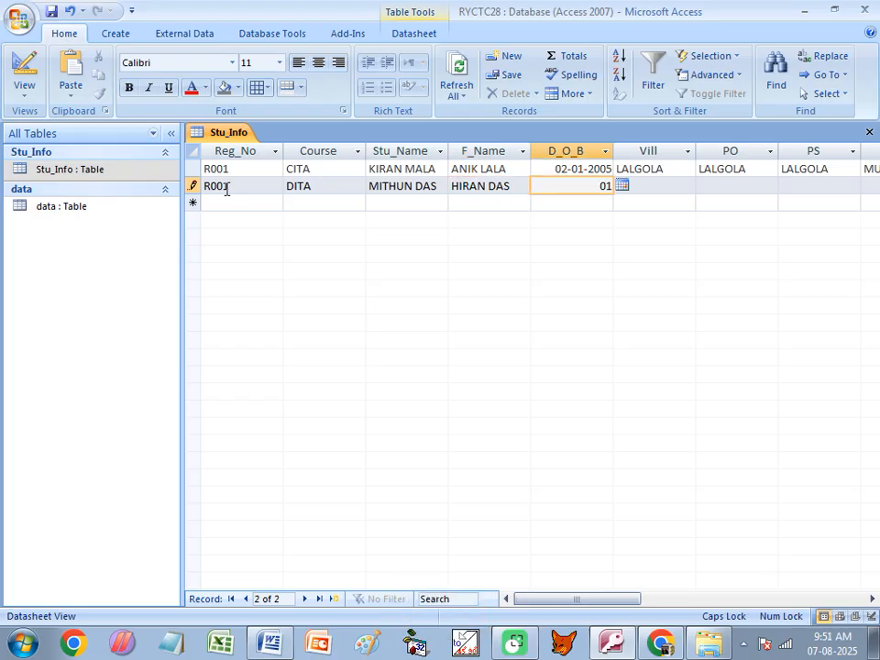
type("/01/200")
type("1")
key("Tab")
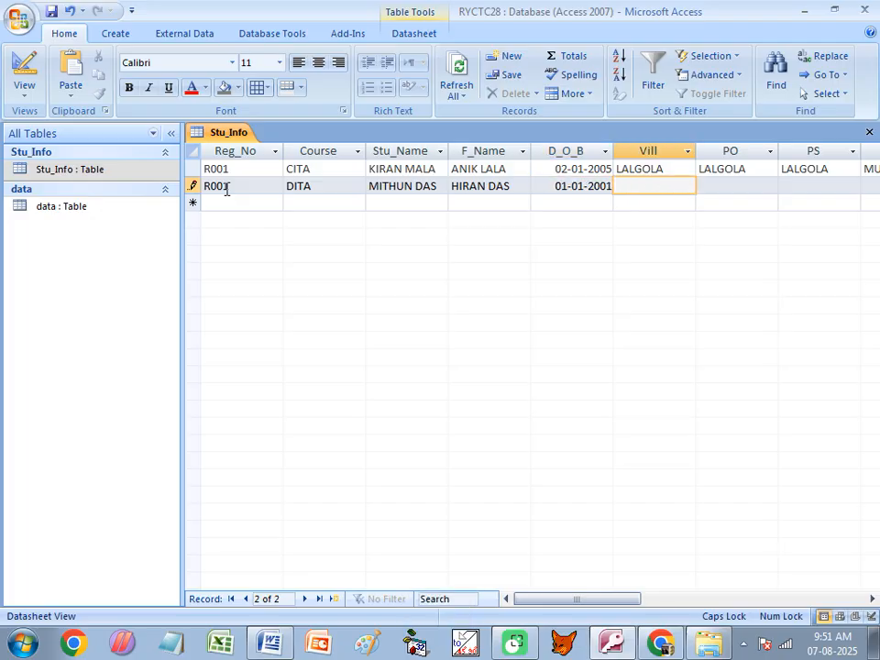
type("BERHAMPURE")
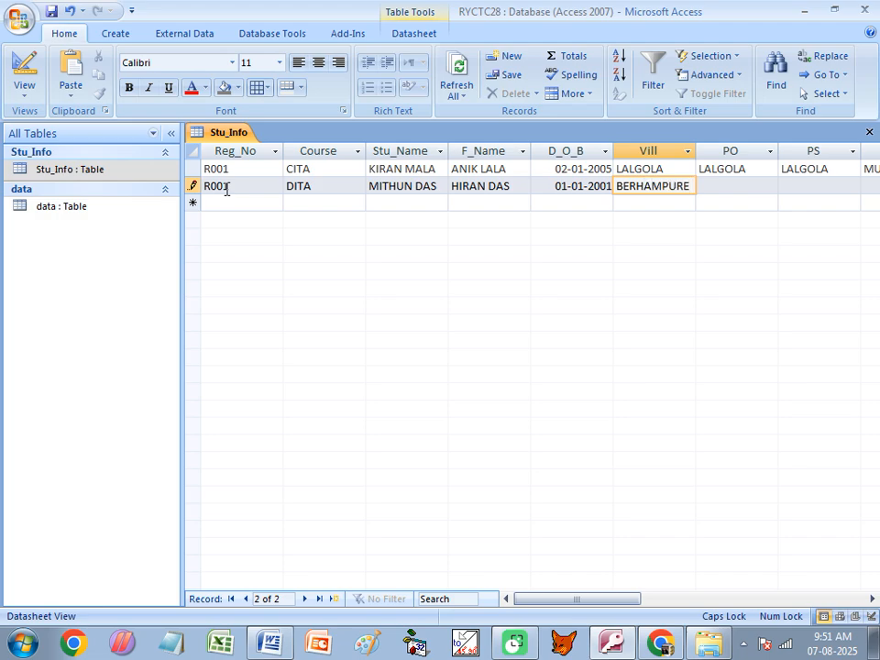
key("BackSpace")
key("BackSpace")
key("BackSpace")
type("ORE")
key("Tab")
key("Tab")
key("Tab")
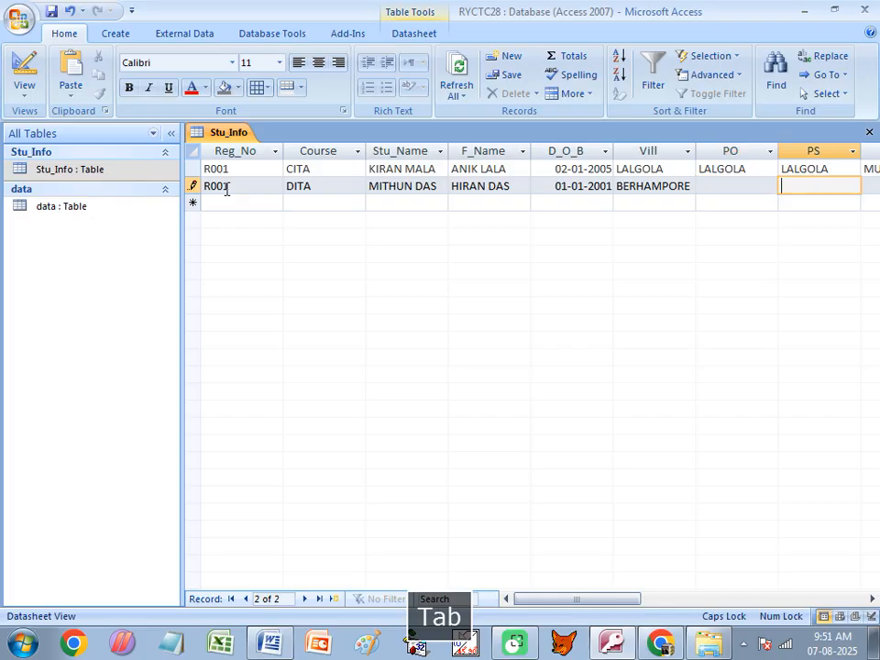
- Fill in qualification BA, session 2025 and F_Code F2 to save the record
key("Tab")
key("Tab")
key("Tab")
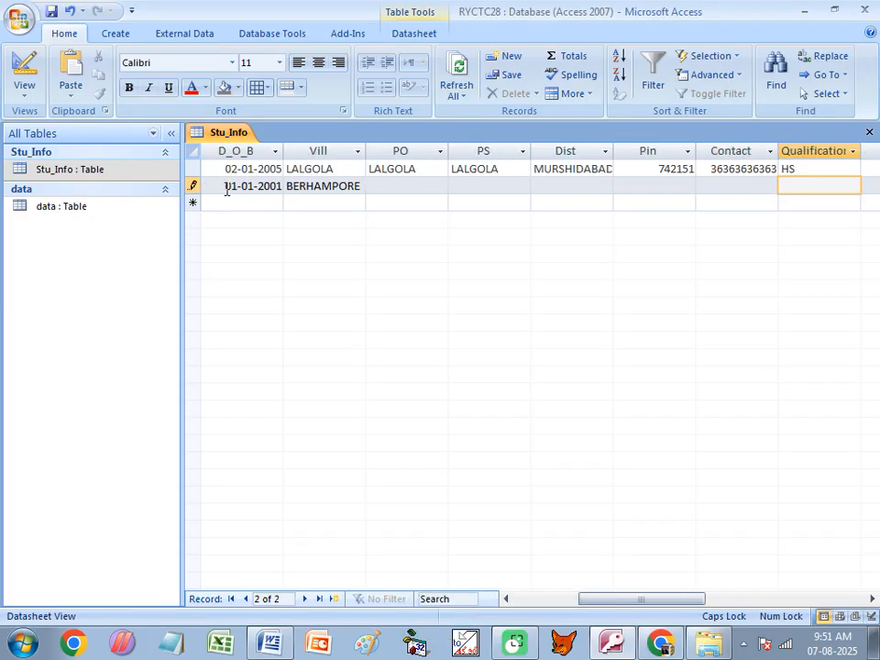
type("BA")
key("Tab")
key("Tab")
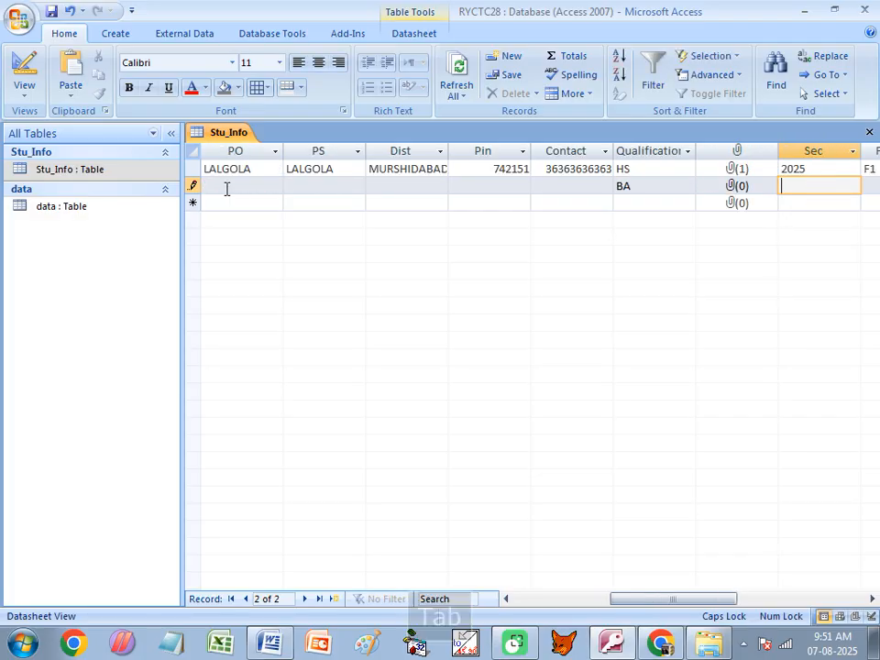
type("2025")
key("Tab")
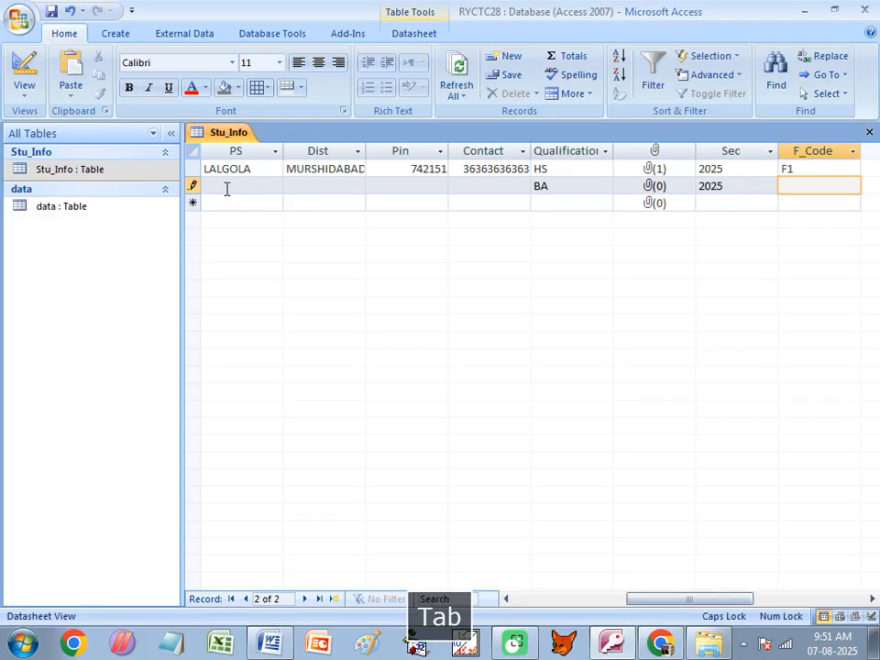
type("F2")
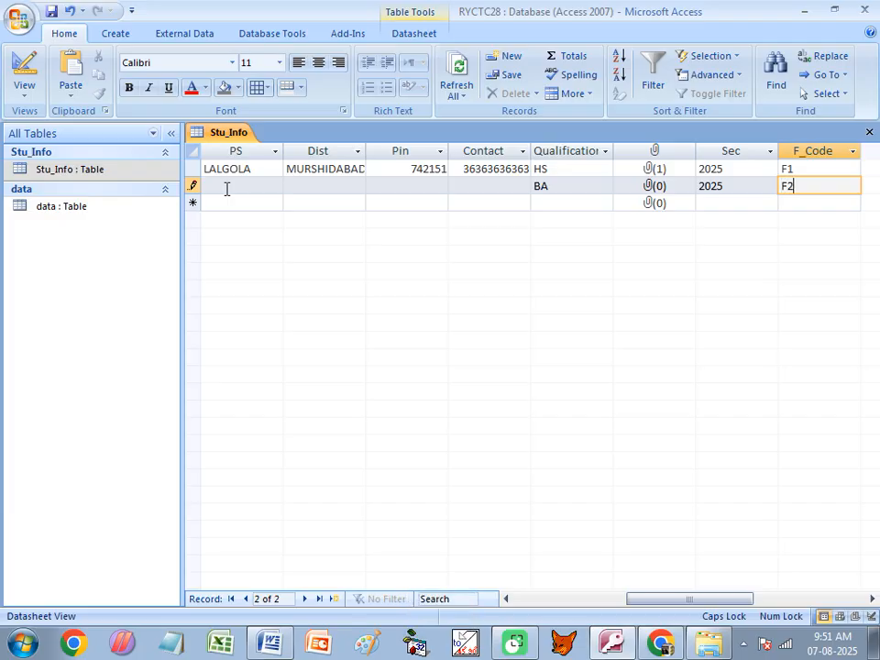
key("Tab")
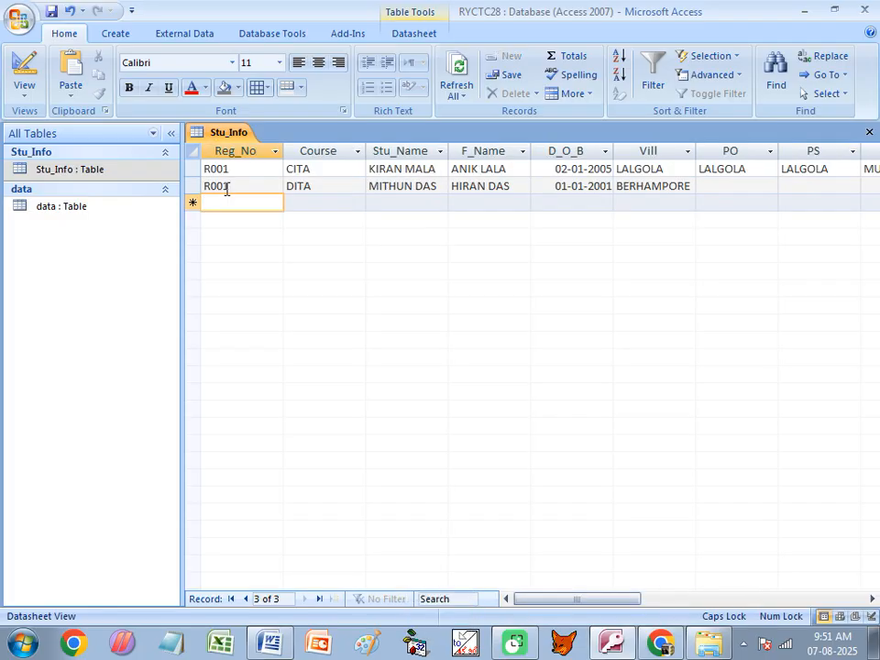
- Correct the second record's Reg_No ending to read R002 and close the table
left_click(228, 187)
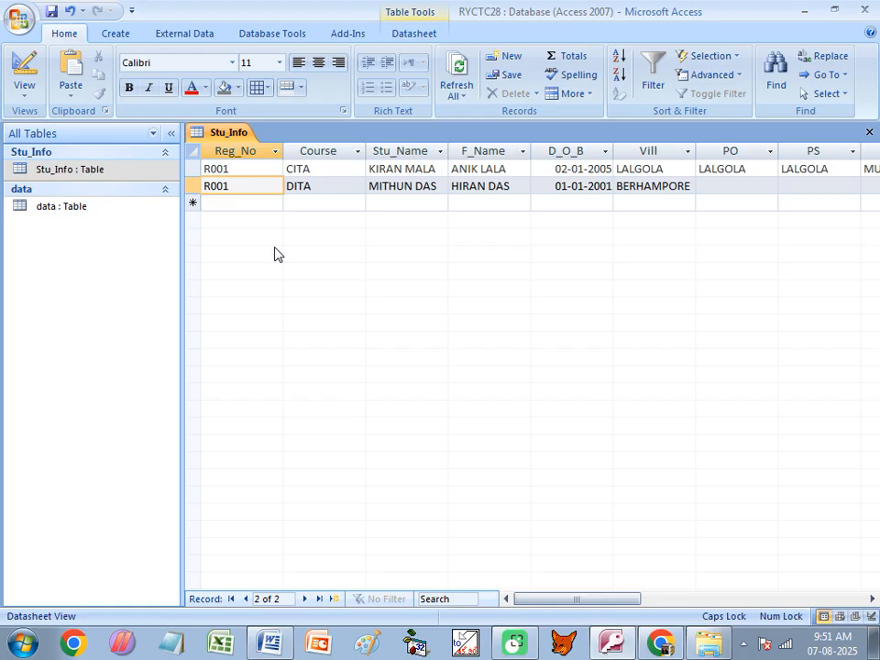
left_click(241, 169)
left_click(234, 190)
key("BackSpace")
type("2")
left_click(869, 135)
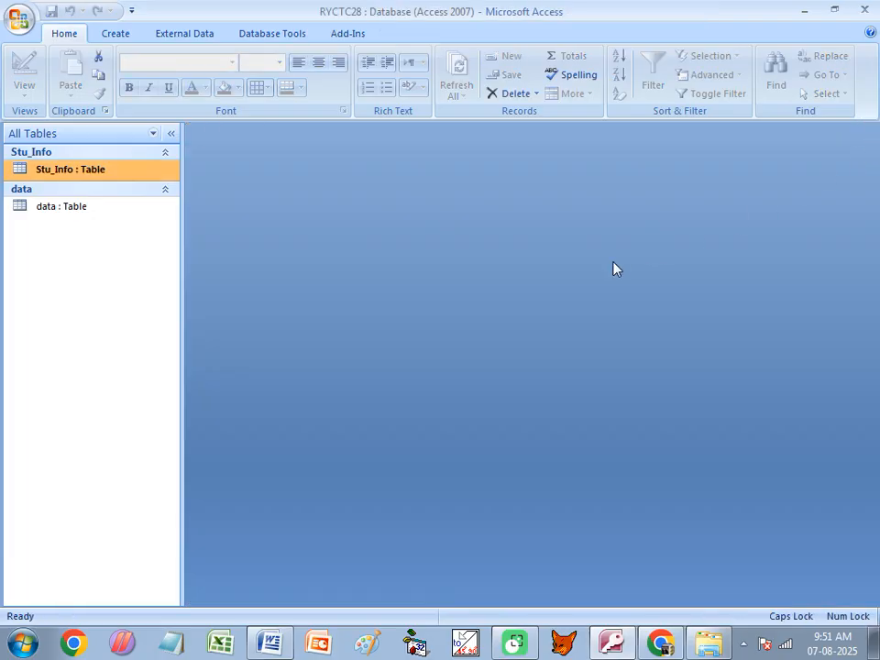
- Reopen Stu_Info and click through the R001 and R002 records to check them
double_click(61, 170)
left_click(228, 171)
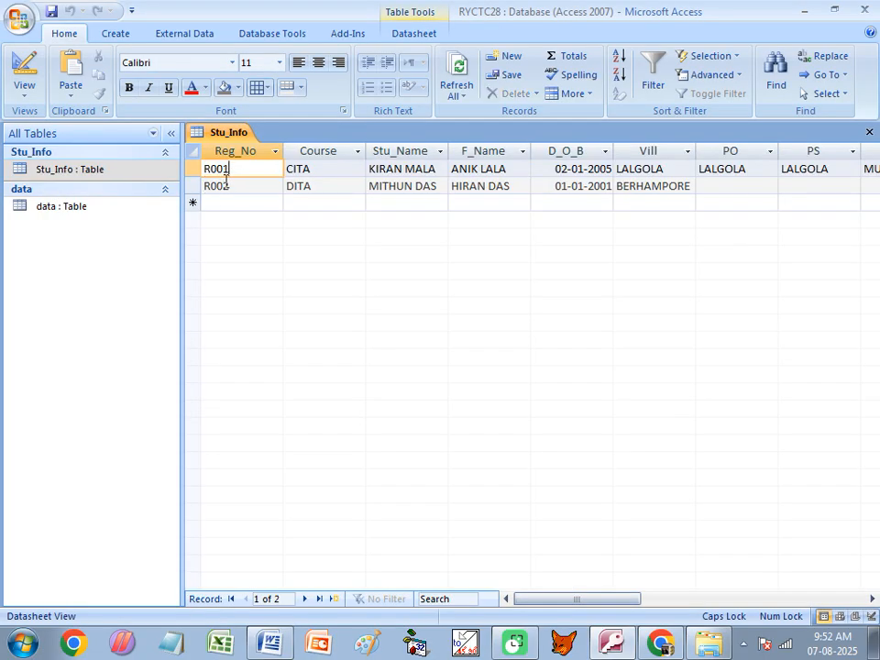
left_click(220, 189)
left_click(58, 211)
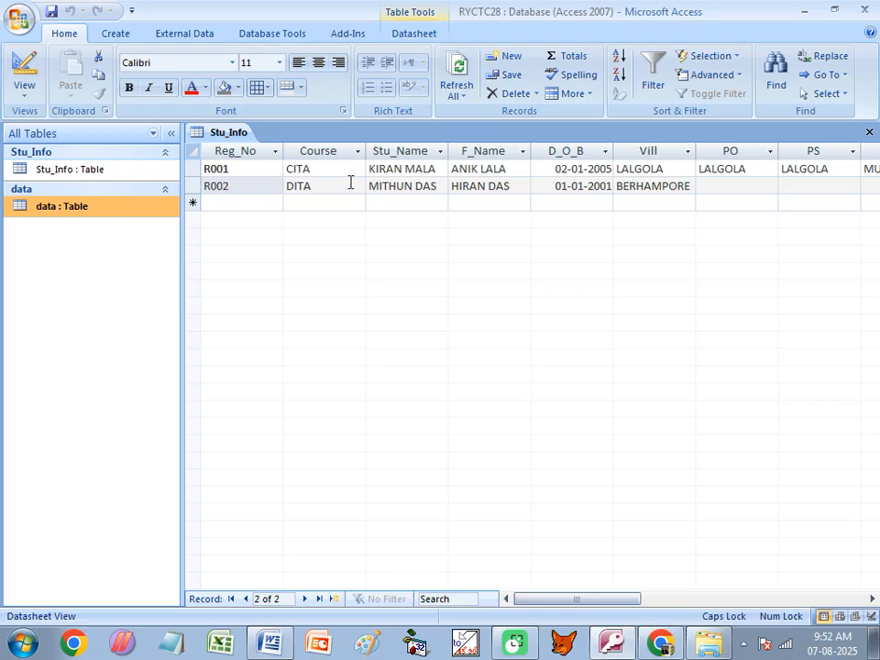
left_click(387, 168)
left_click(389, 188)
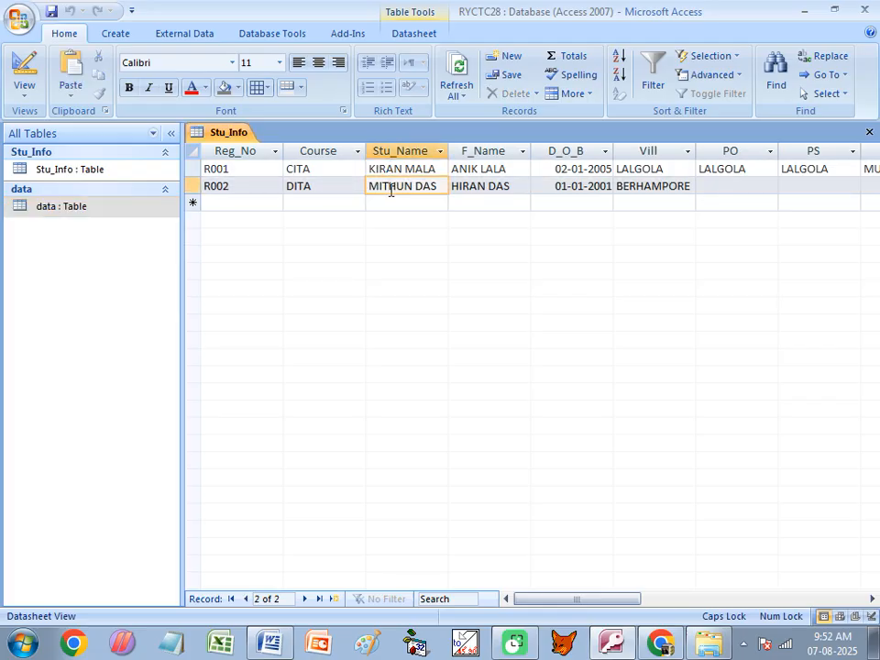
left_click(229, 170)
left_click(229, 186)
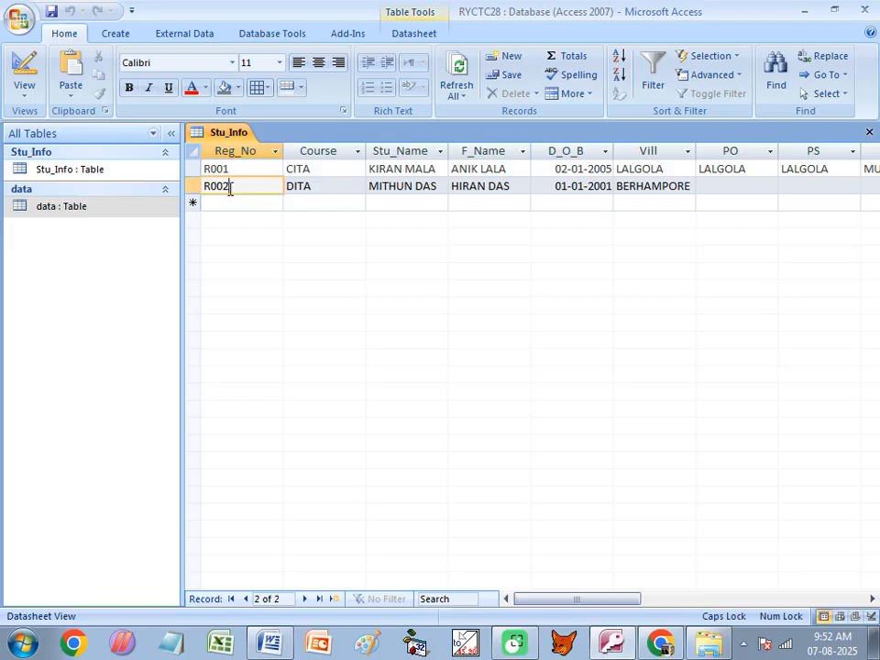
left_click(272, 644)
- Highlight the Reg_No field name in the Marks_Info field table
left_click_drag(167, 178, 42, 177)
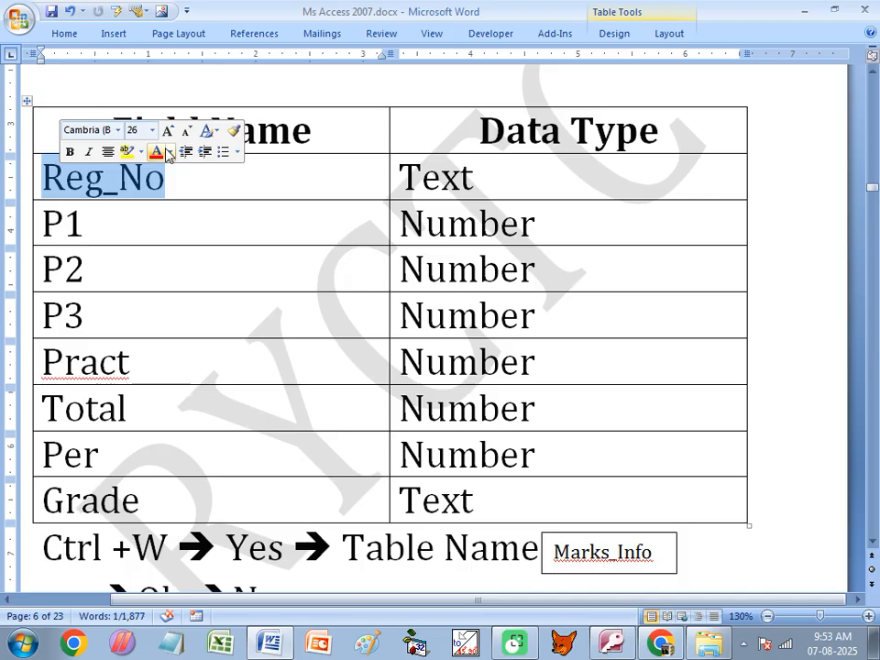
left_click(168, 180)
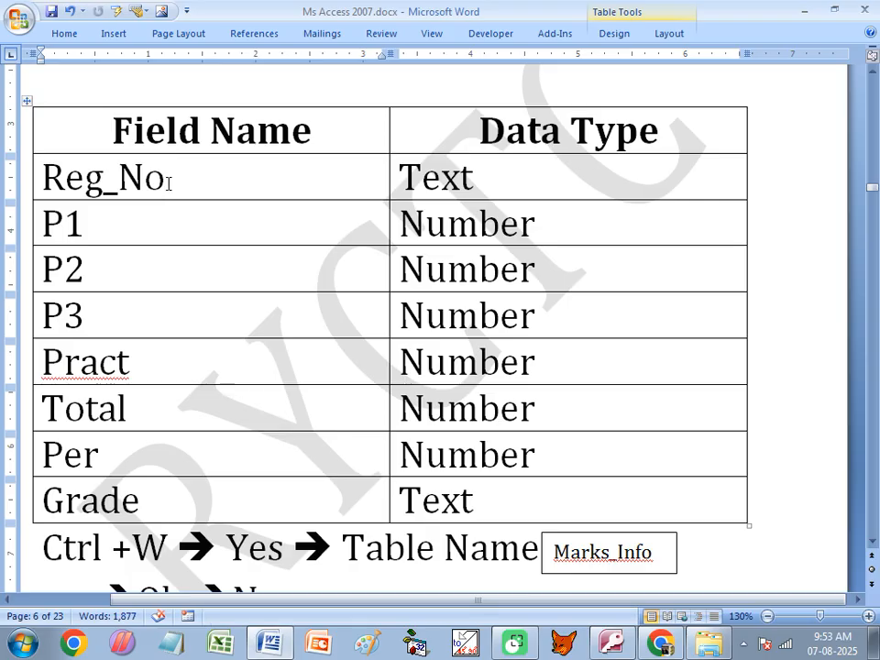
scroll(263, 234, "up", 1)
scroll(257, 230, "down", 1)
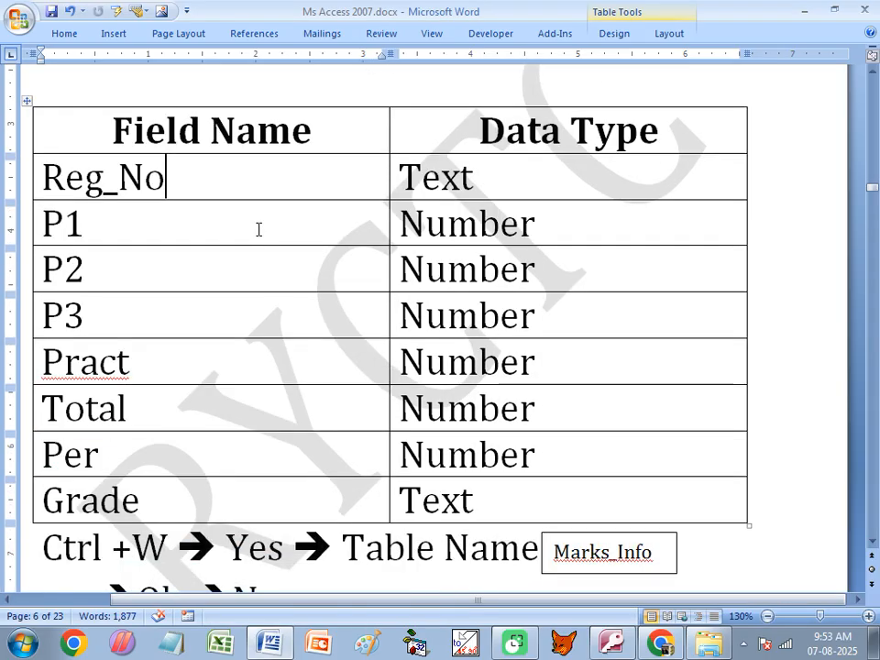
scroll(258, 229, "down", 1)
left_click_drag(553, 444, 660, 444)
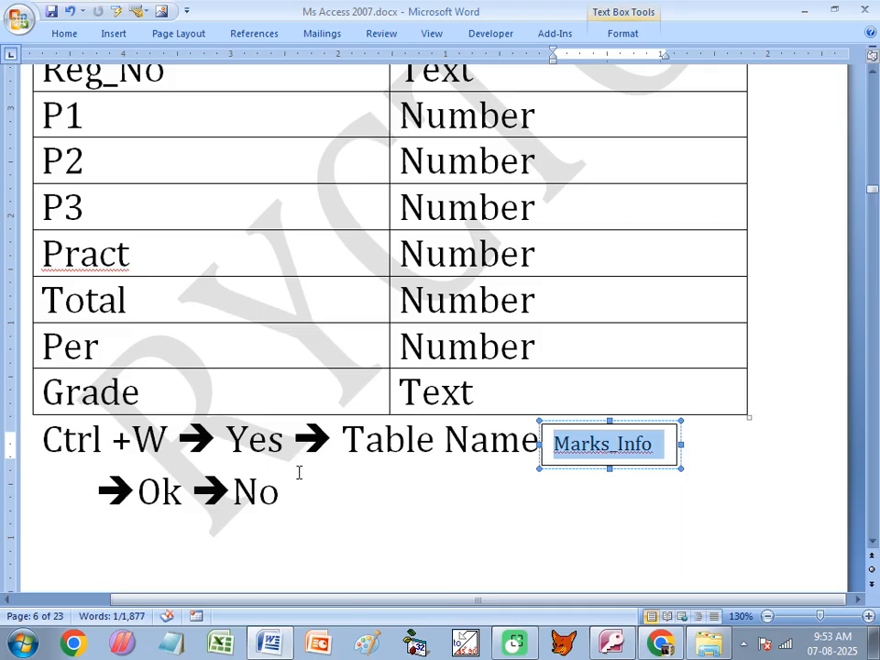
- Go over the P1, P2, P3, Pract and Total field names, then switch to Access
left_click(95, 126)
left_click_drag(94, 126, 51, 126)
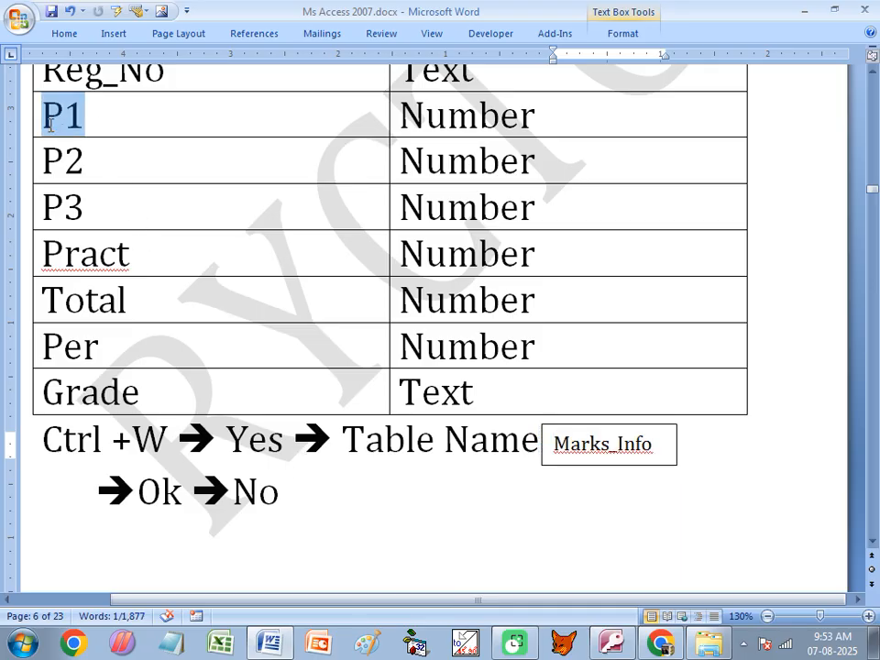
left_click(88, 179)
left_click(88, 204)
left_click(131, 254)
left_click(127, 307)
key("Up")
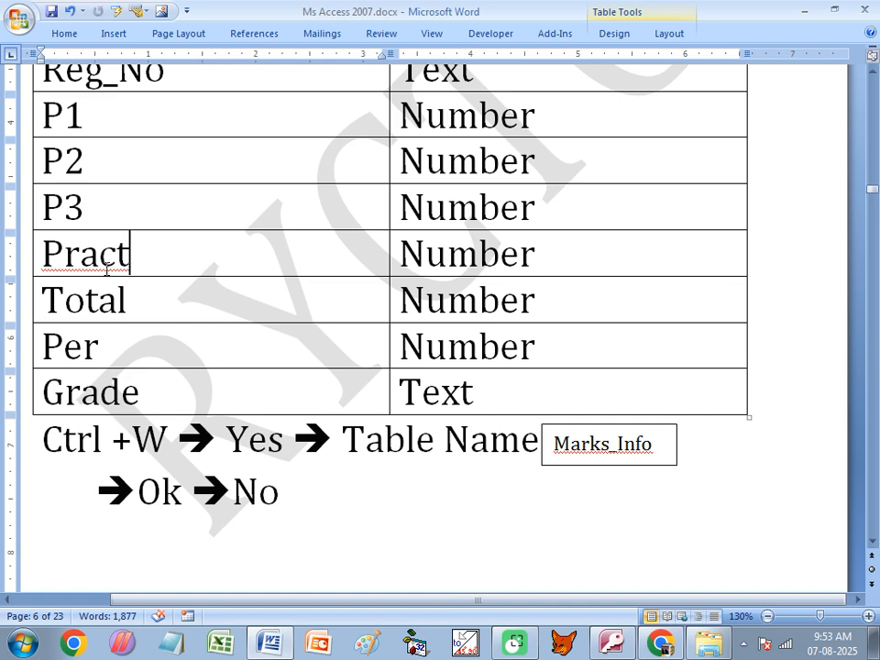
scroll(130, 256, "up", 1)
left_click(93, 214)
left_click(103, 261)
left_click(132, 308)
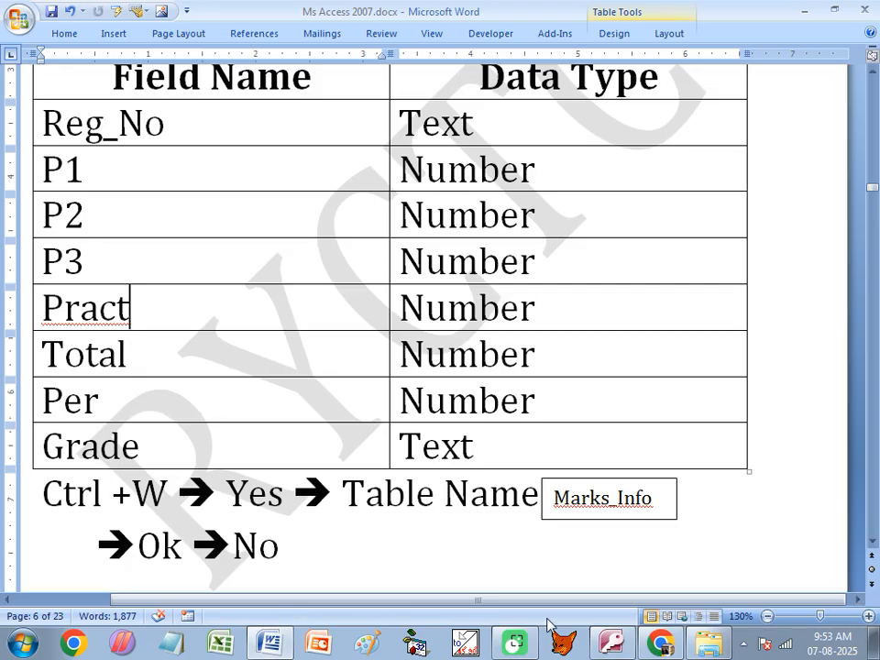
key("alt+Tab")
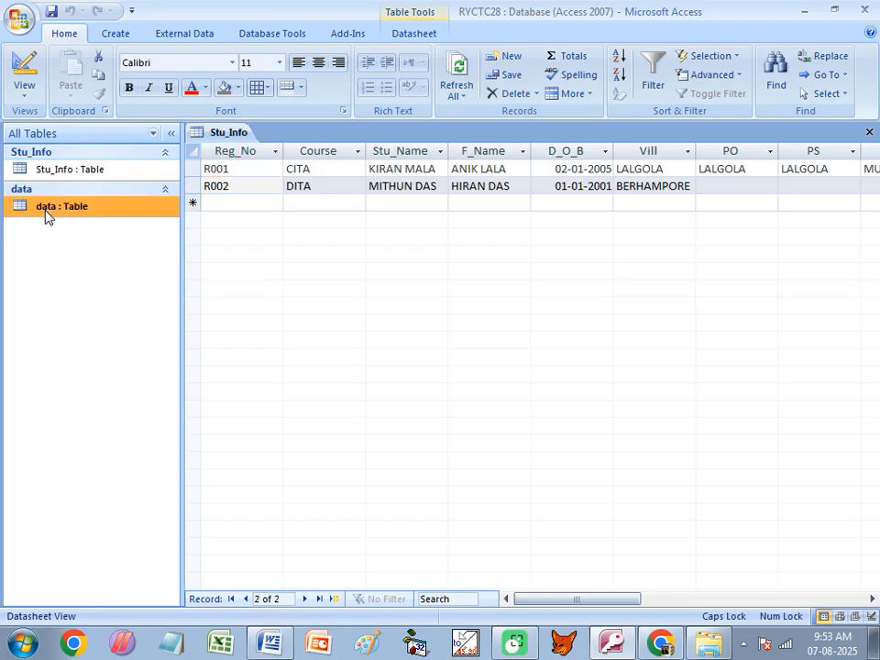
- Close Stu_Info and open the data table in Design View, setting Reg_No to Text
left_click(869, 131)
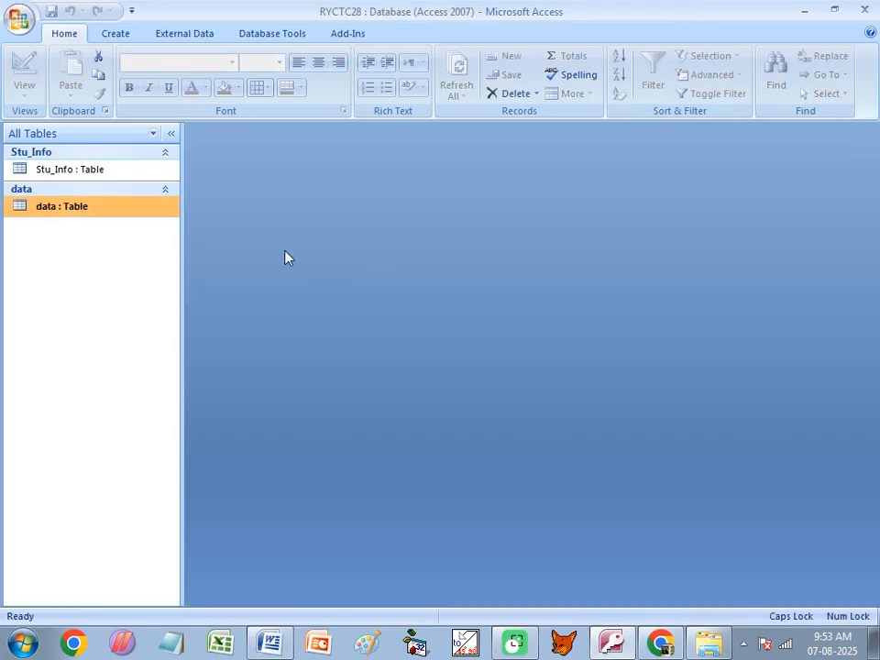
right_click(57, 210)
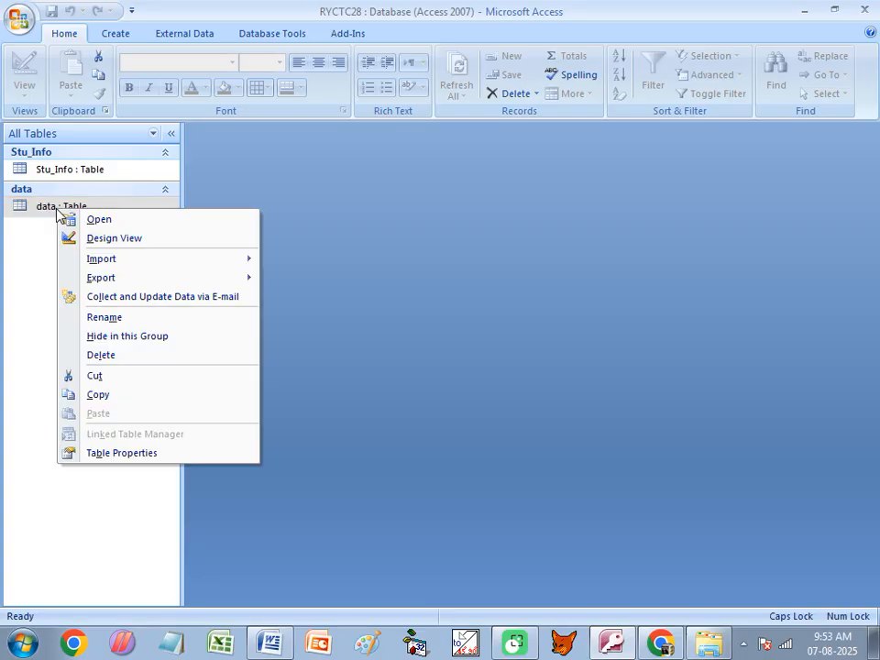
left_click(109, 220)
right_click(73, 210)
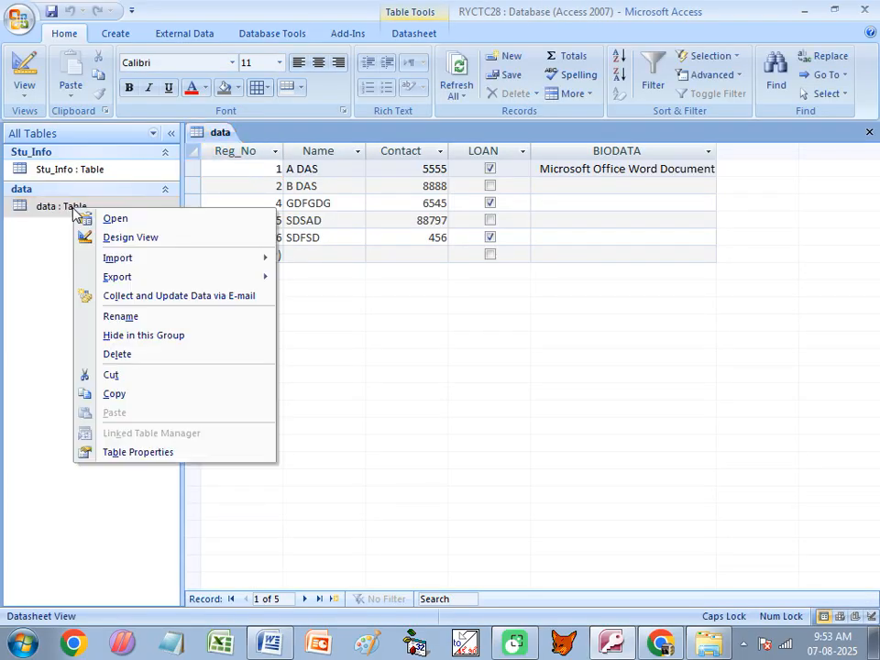
left_click(104, 238)
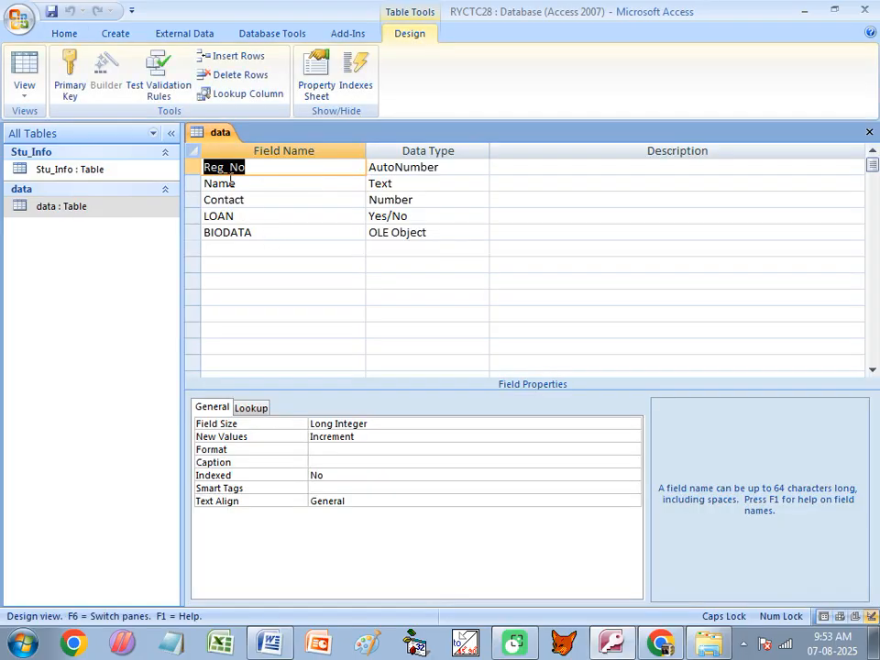
left_click(475, 166)
key("Tab")
left_click(481, 170)
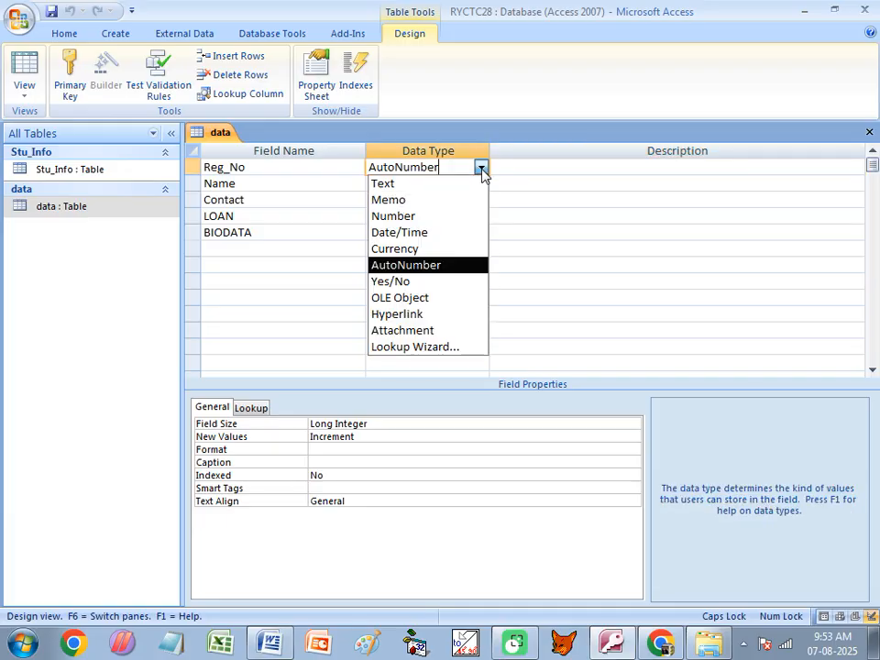
left_click(383, 184)
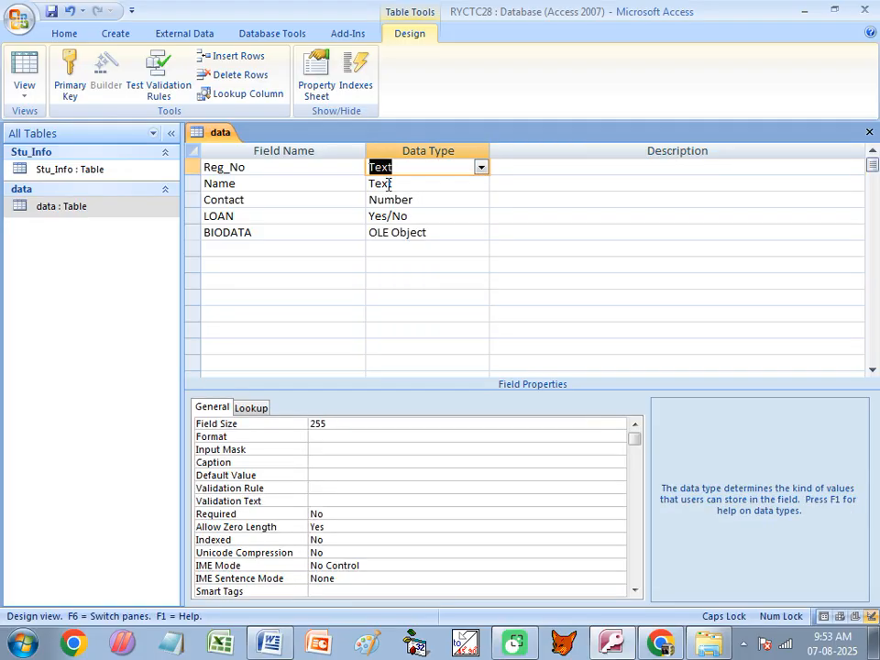
- Rename the following fields to P1, P2 and P3, each of Number type
double_click(225, 183)
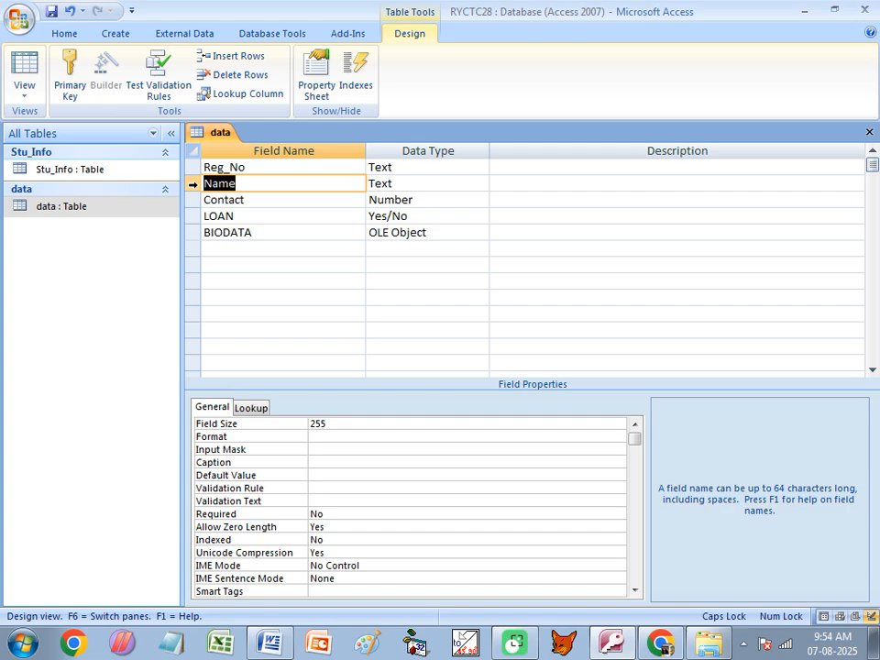
type("P1")
key("Tab")
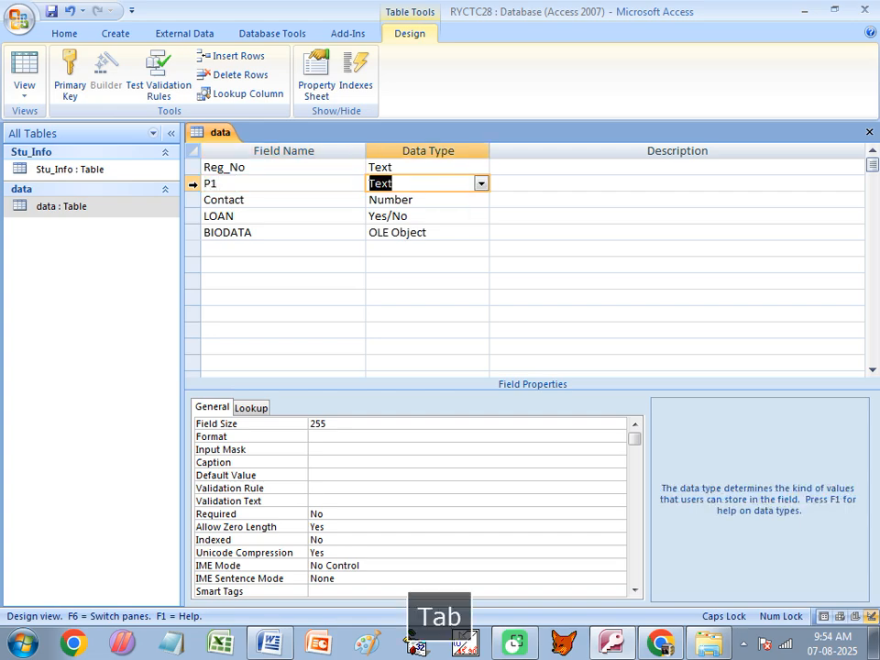
type("Number")
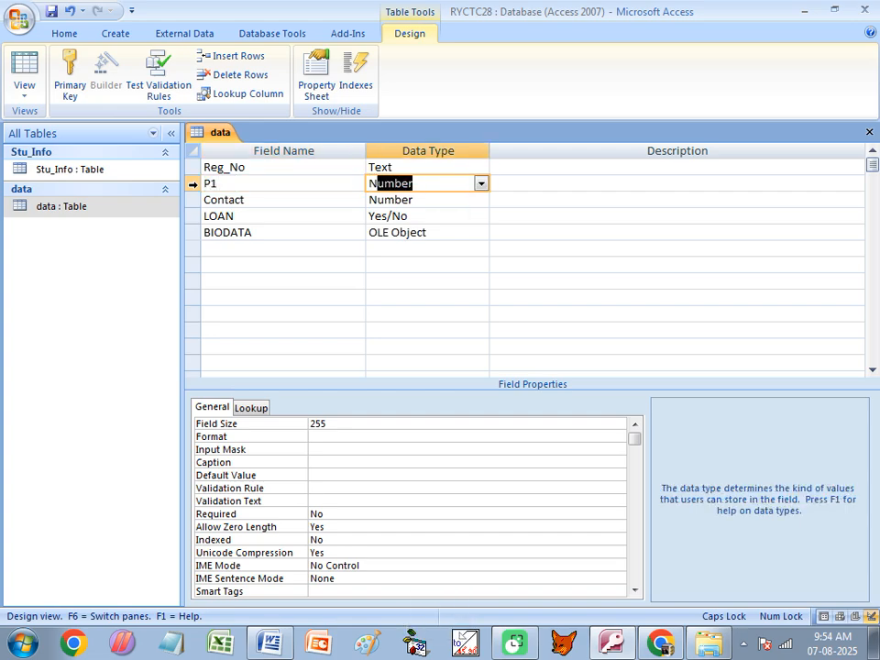
key("Tab")
key("Tab")
type("P2")
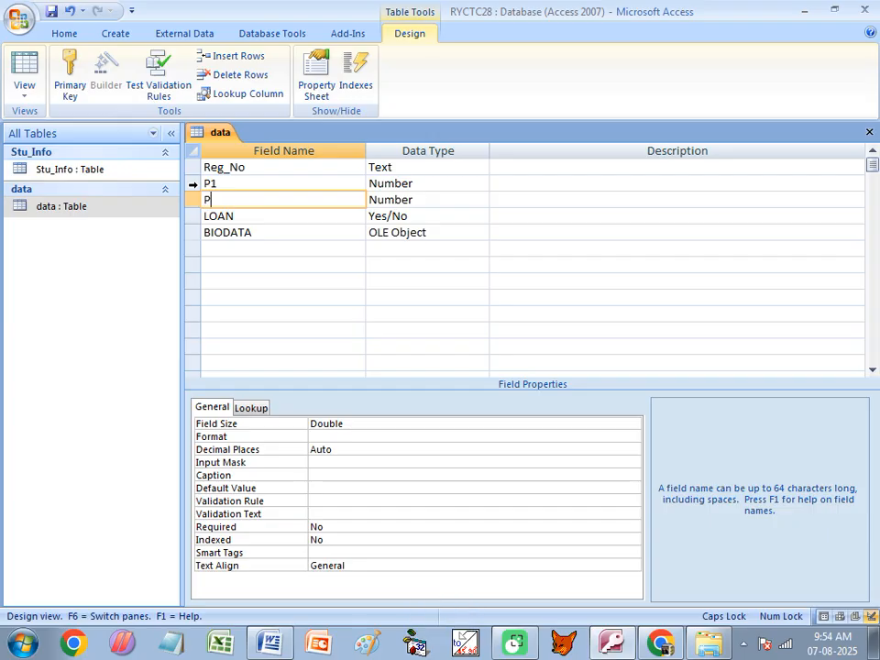
key("Tab")
type("N")
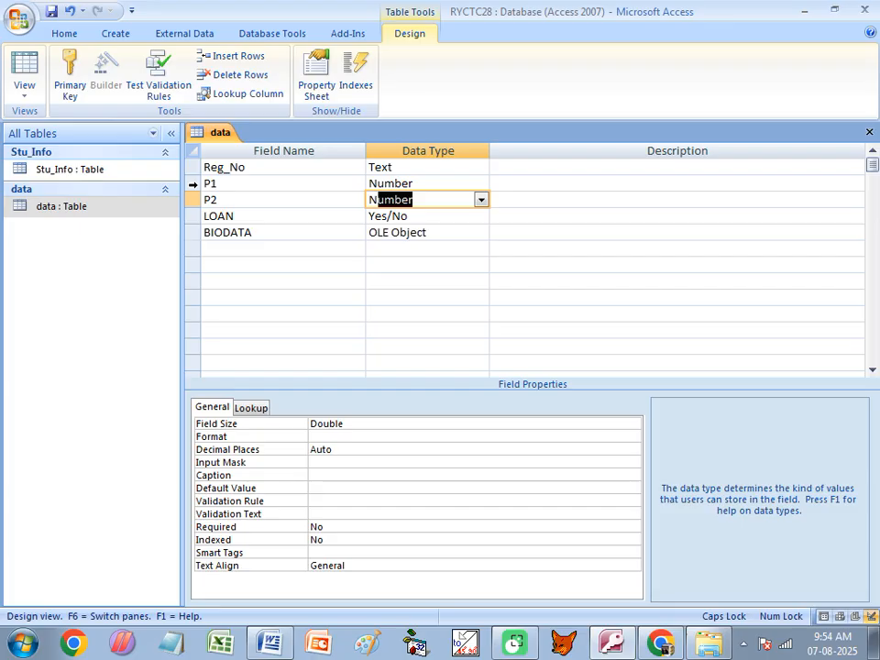
key("Tab")
key("Tab")
type("P3")
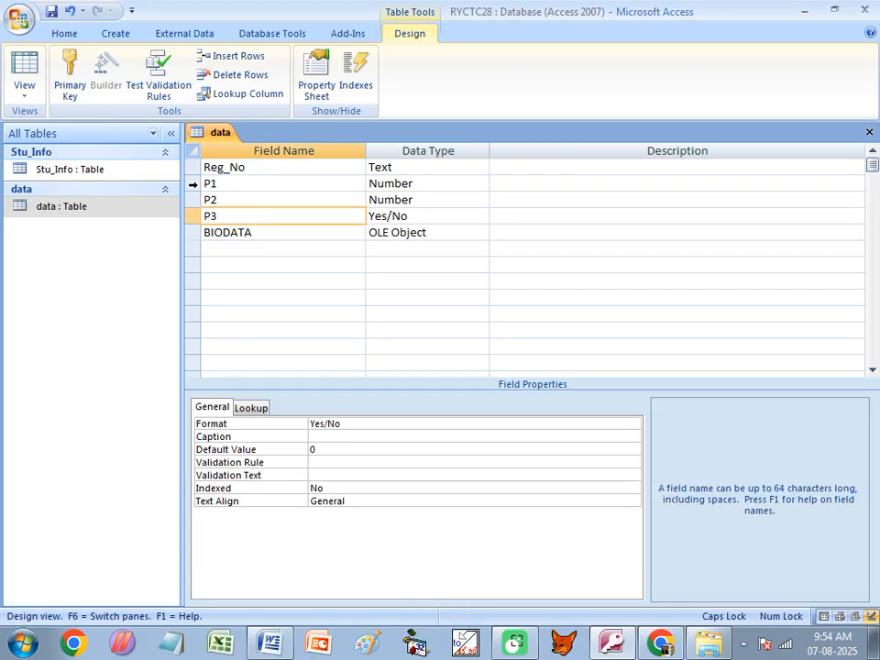
key("Tab")
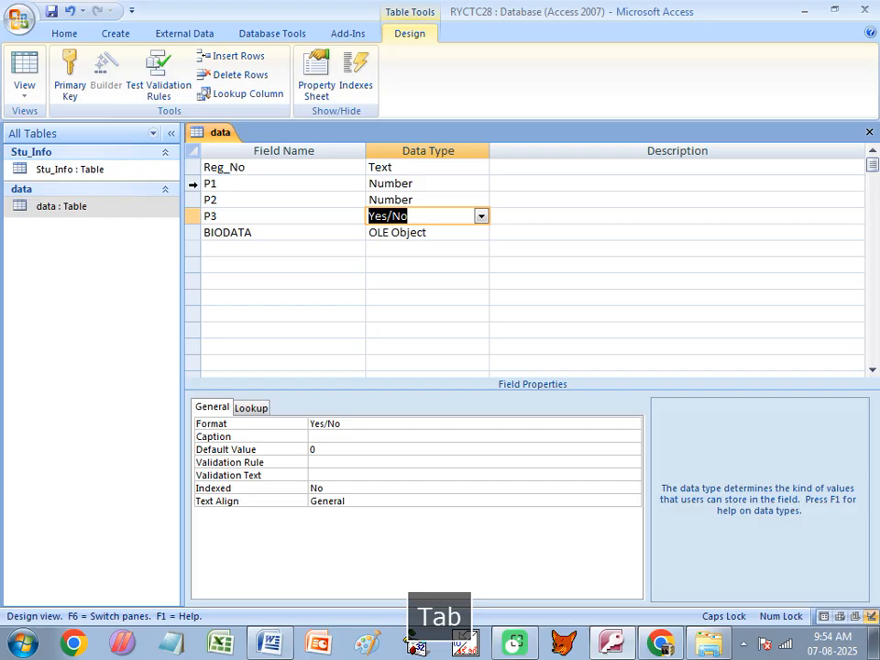
type("n")
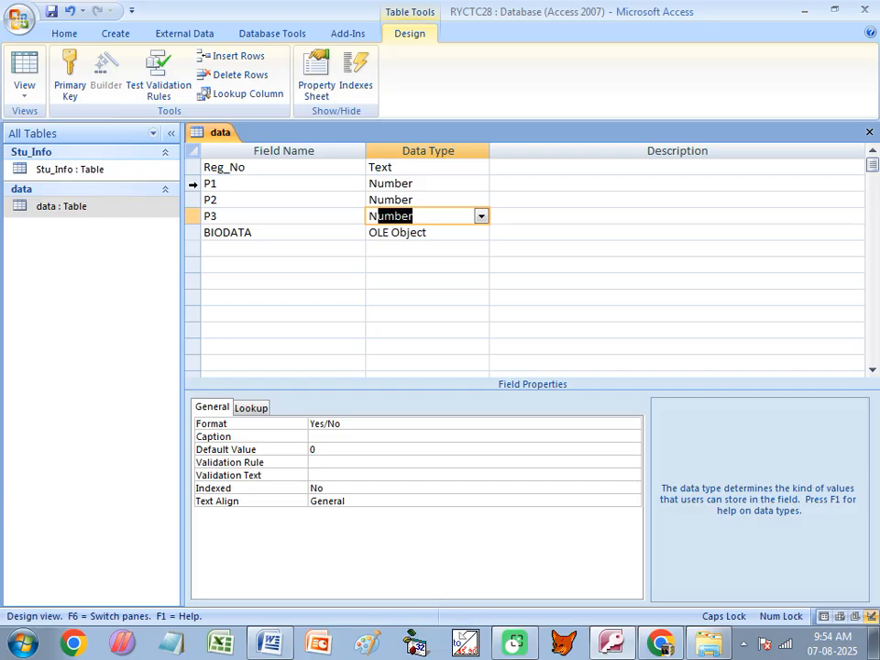
key("Tab")
key("Tab")
- Add PRACT, TOTAL and PER as Number fields, removing a stray PER description
type("PRACT")
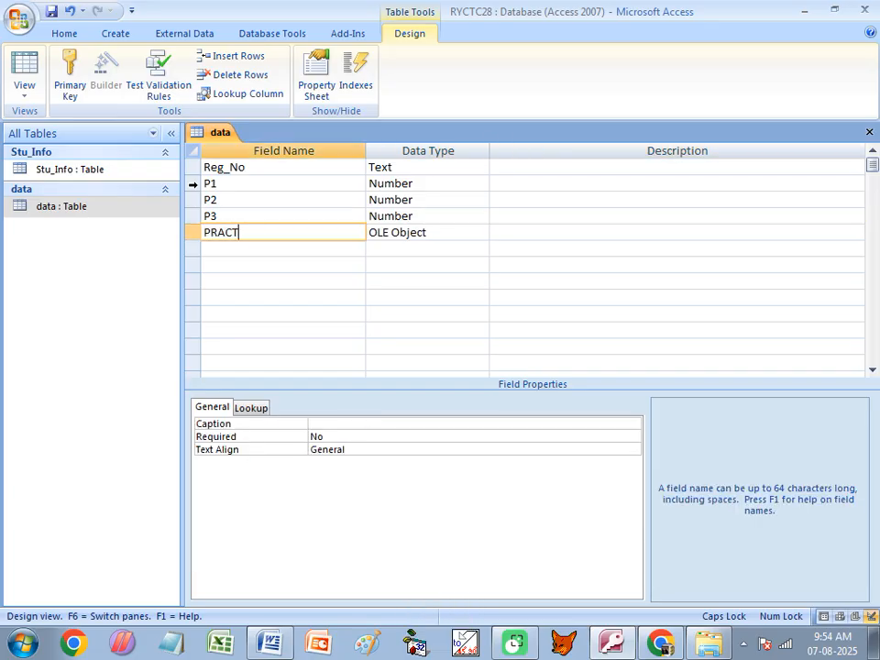
key("Tab")
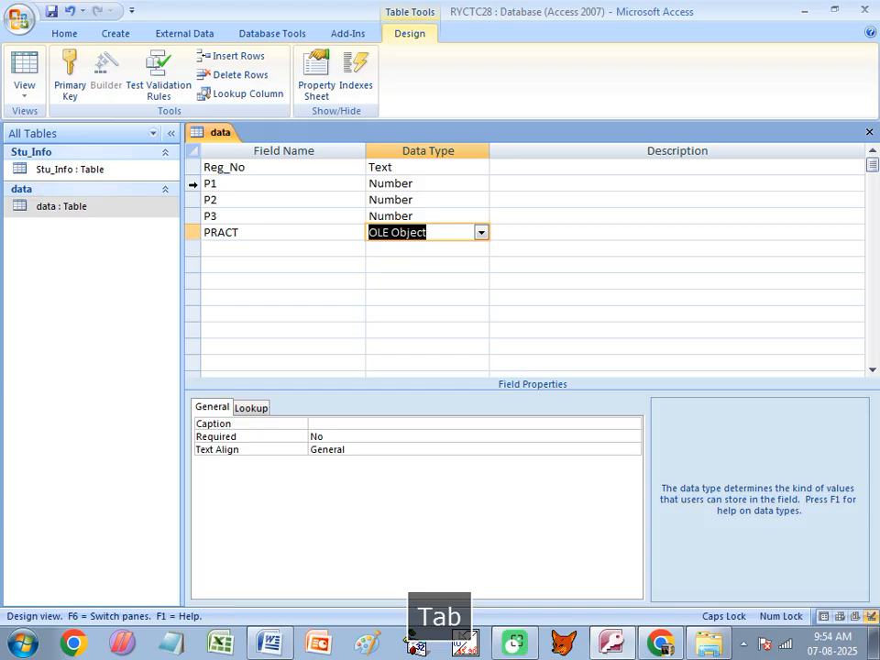
type("n")
key("Tab")
key("Tab")
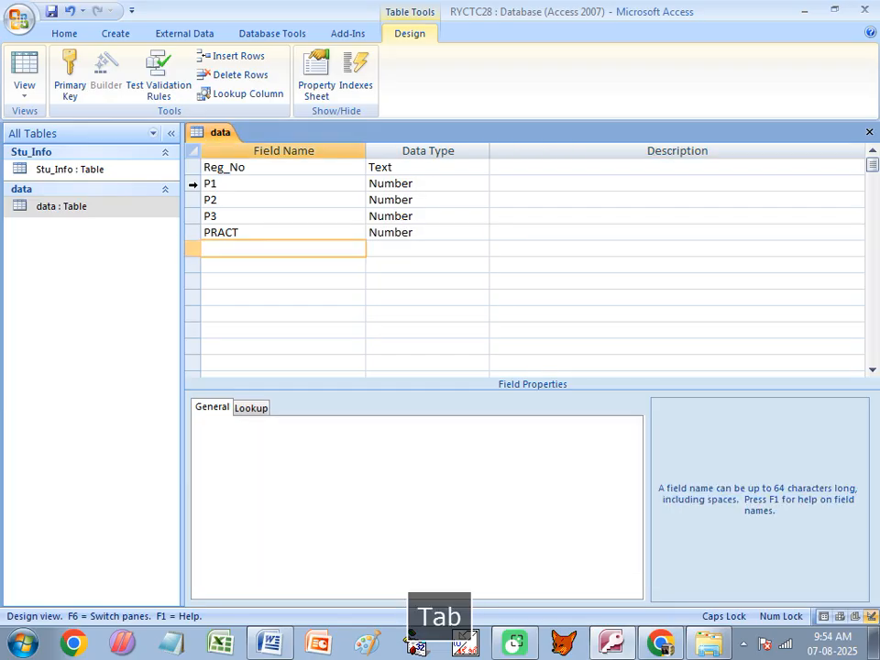
type("TOTAL")
key("Tab")
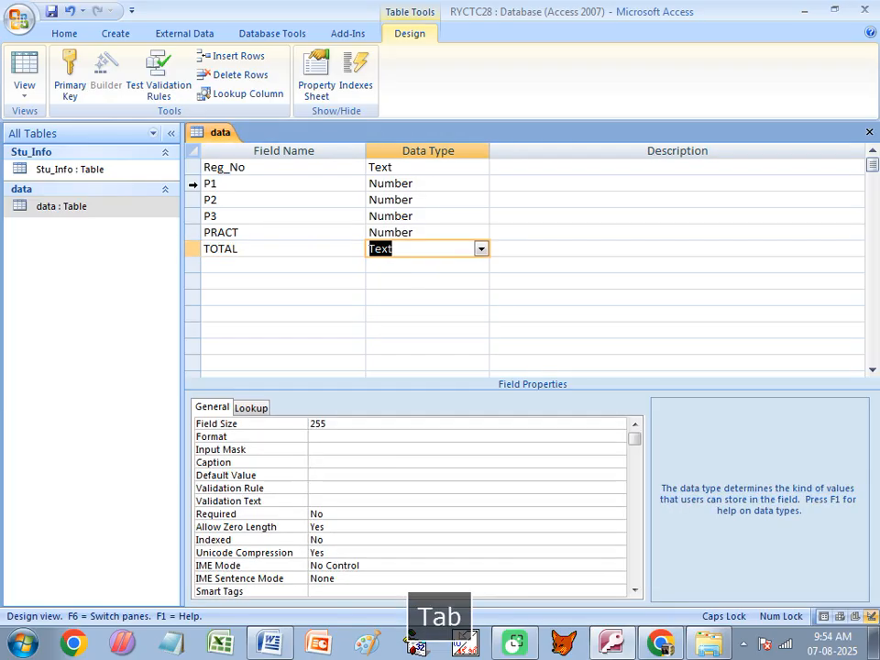
type("n")
key("Tab")
type("PER")
key("Tab")
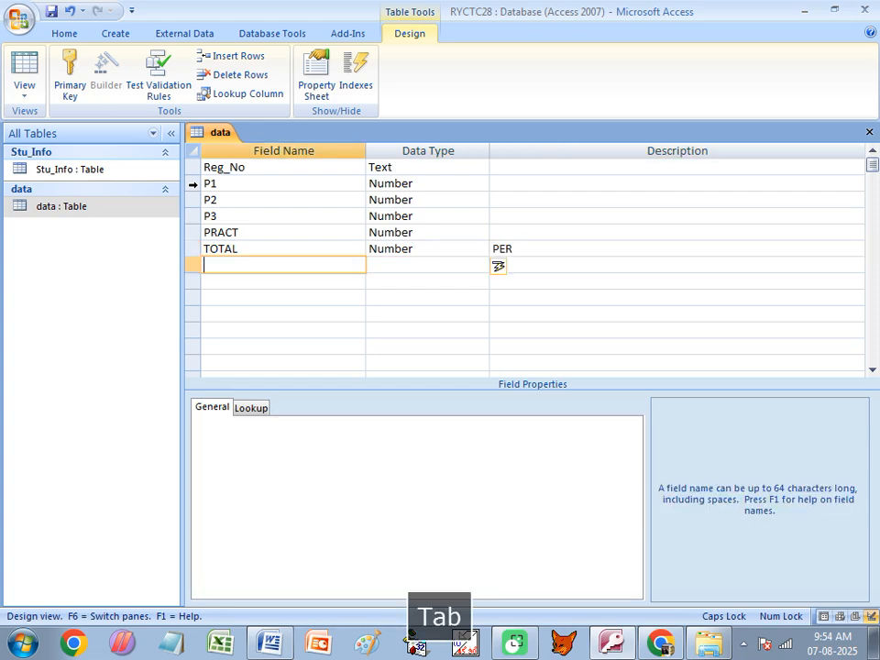
type("PER")
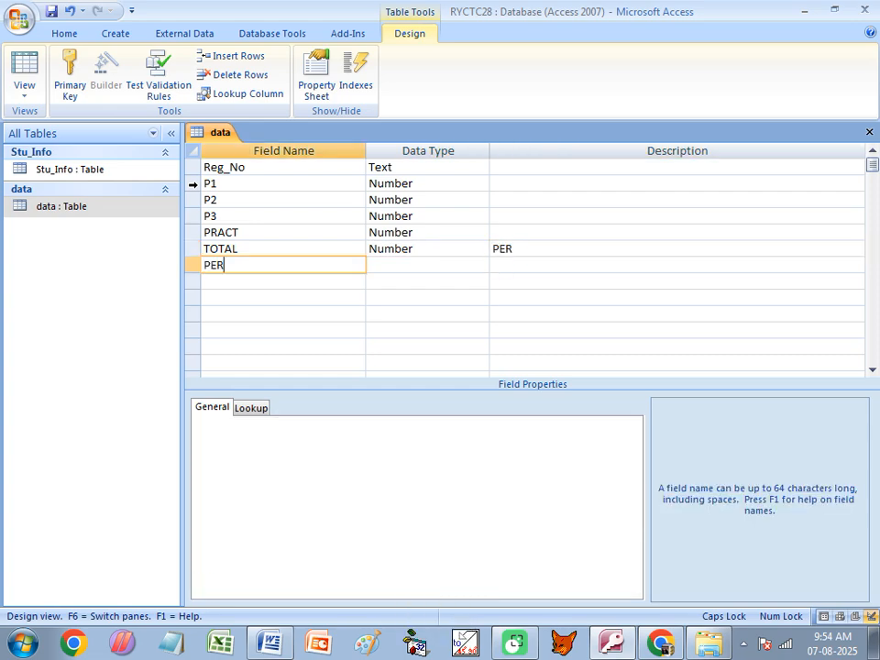
key("Tab")
type("n")
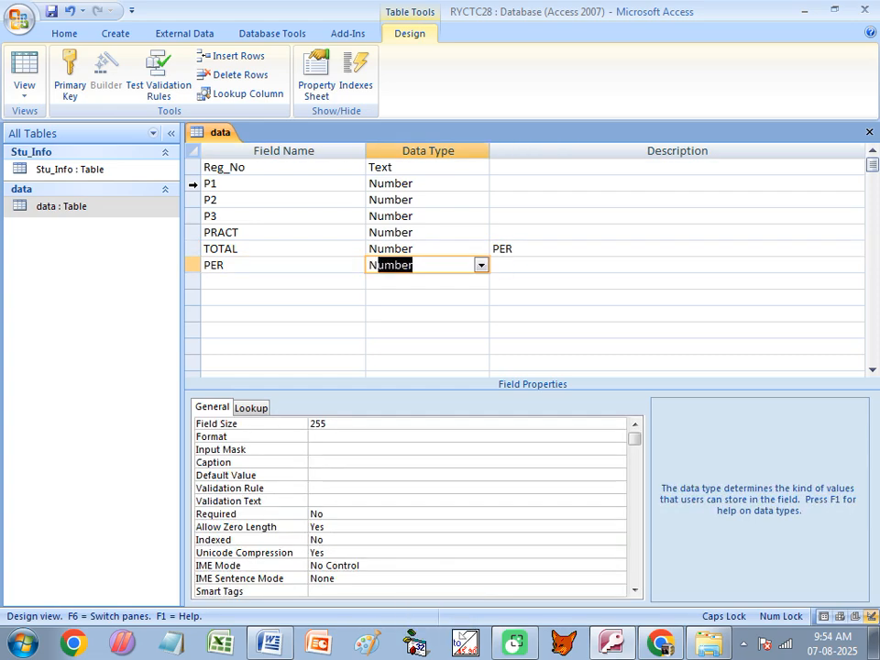
left_click(493, 248)
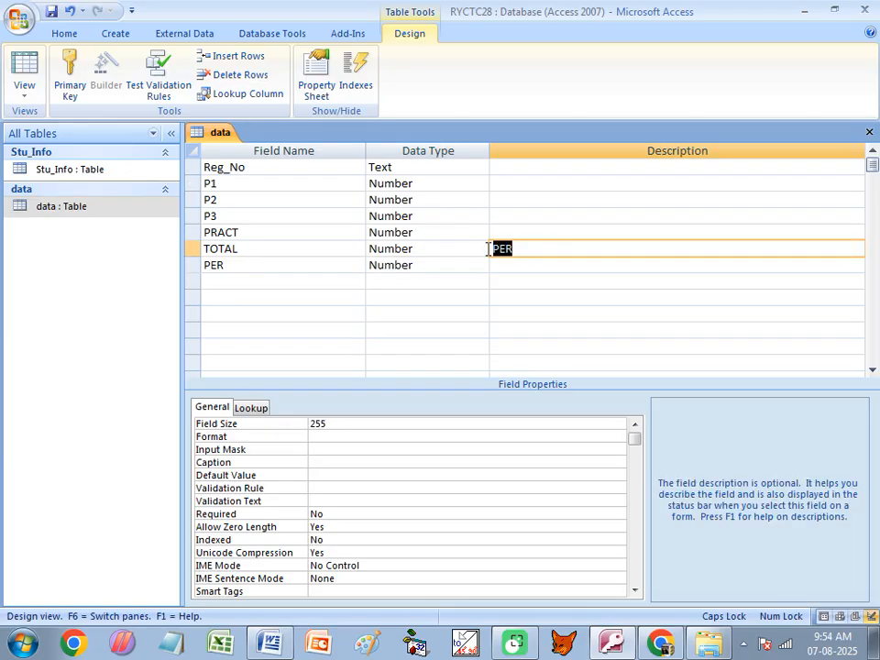
key("Delete")
- Add a GRADE field of Text type and close the table design
left_click(307, 280)
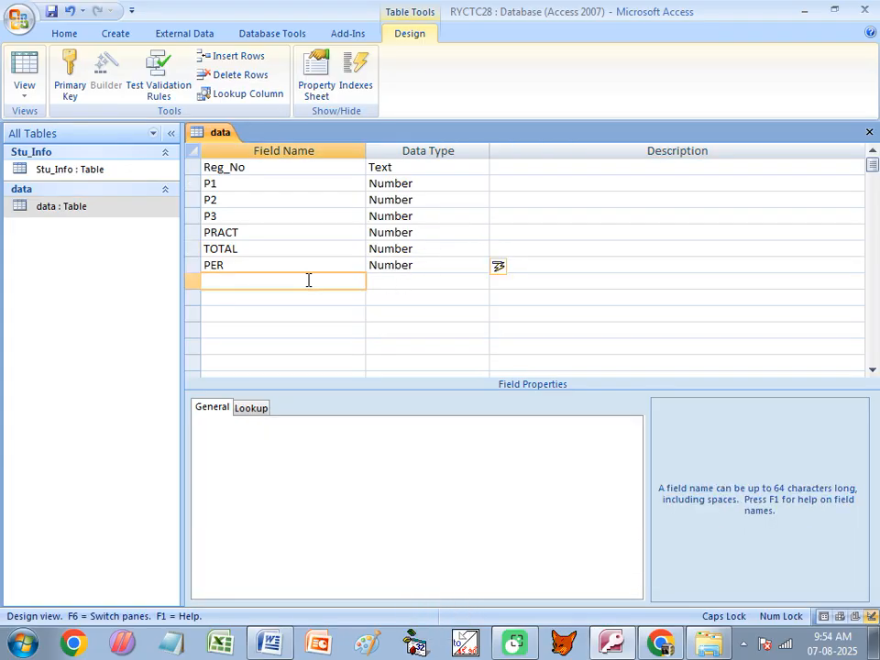
type("GRADE")
key("Tab")
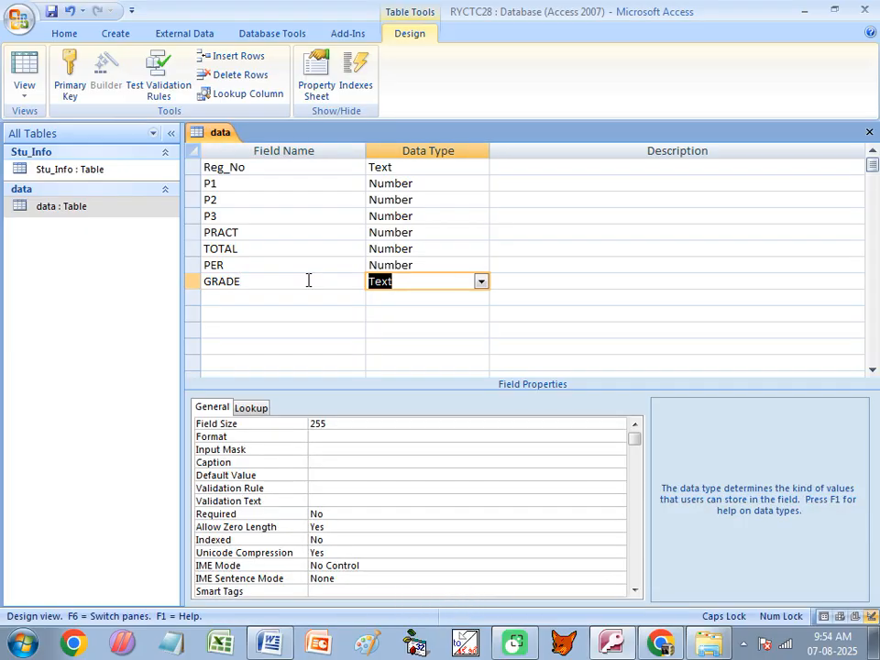
key("ctrl+w")
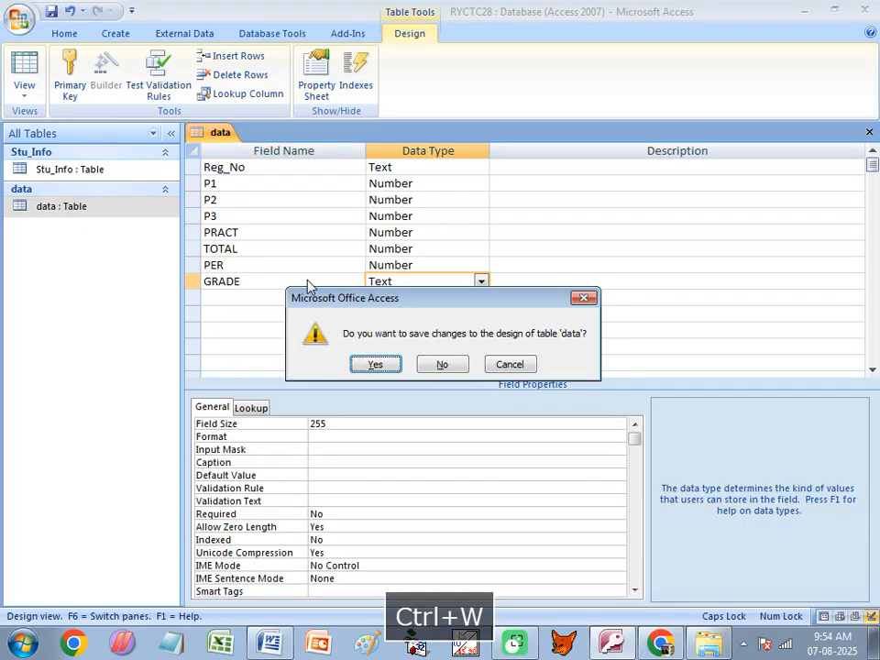
- Save the data table design, accepting the data-loss warning and conversion errors
left_click(370, 366)
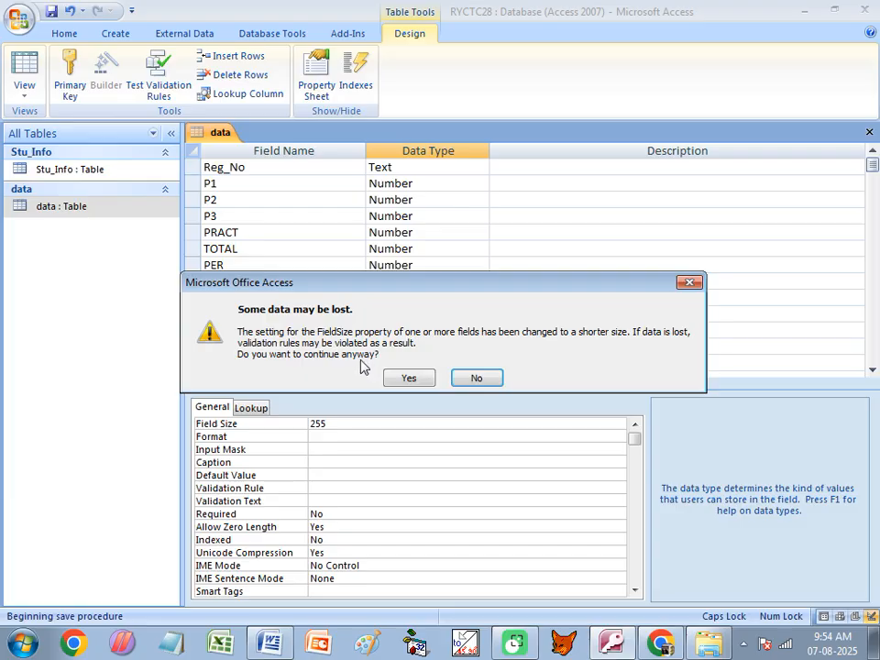
left_click(413, 383)
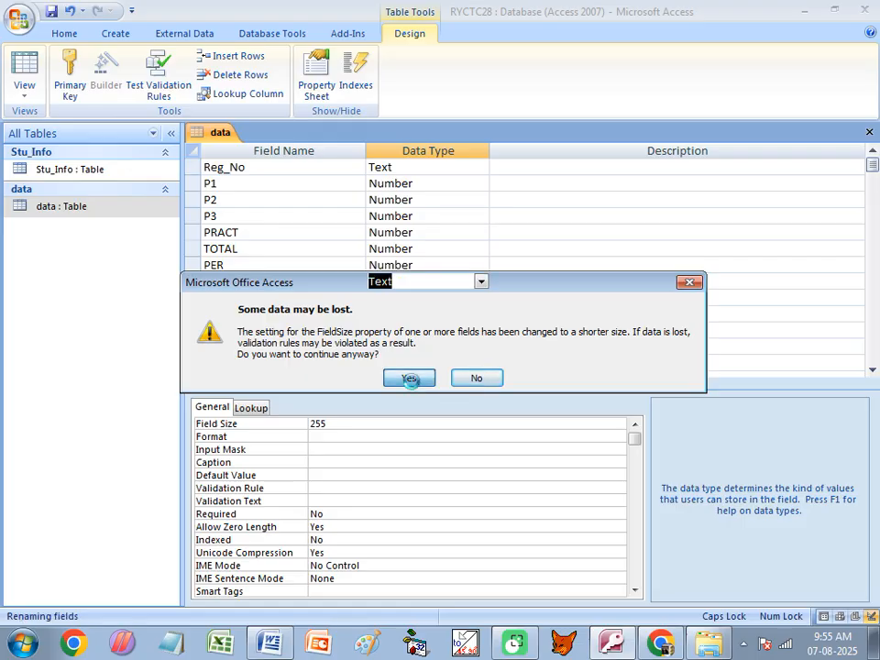
left_click(407, 374)
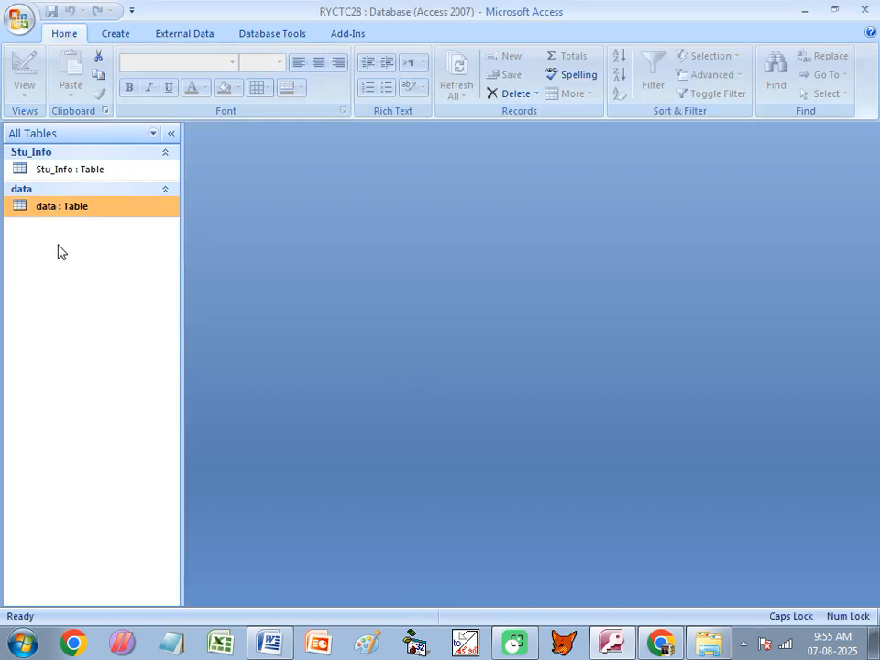
- Open the data table and delete the 5555 mark from the first record's P2
double_click(38, 214)
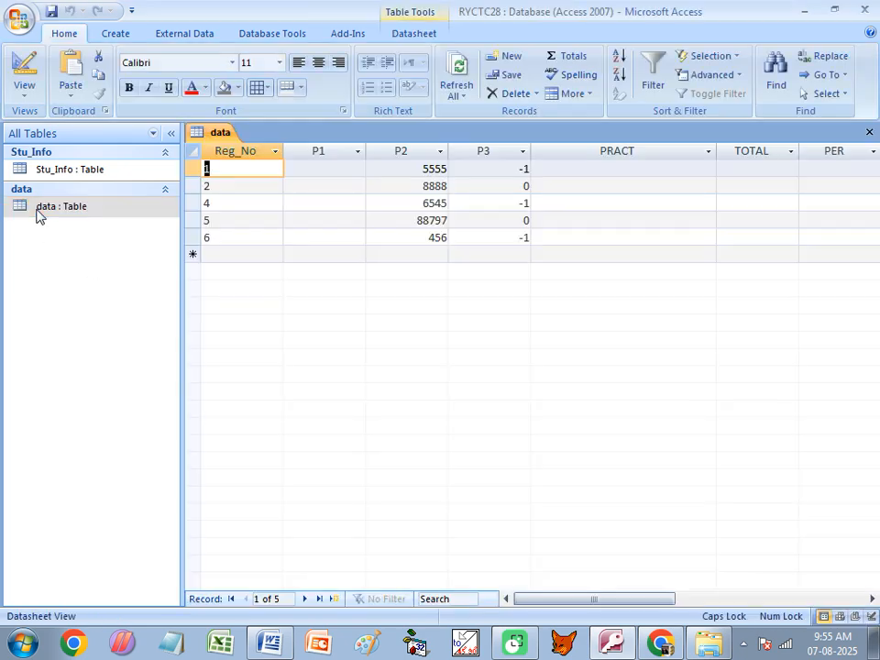
left_click(413, 170)
double_click(413, 174)
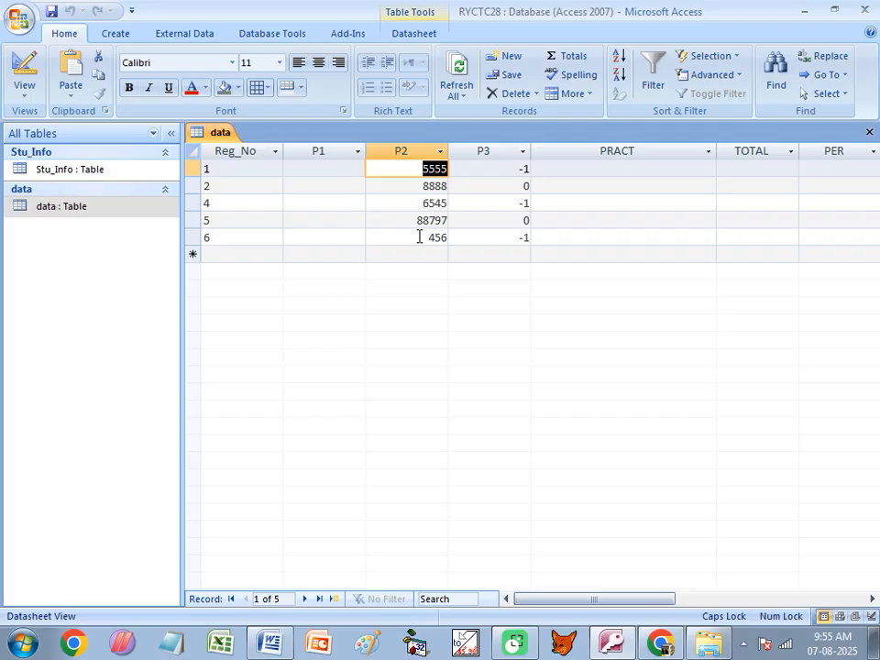
key("Delete")
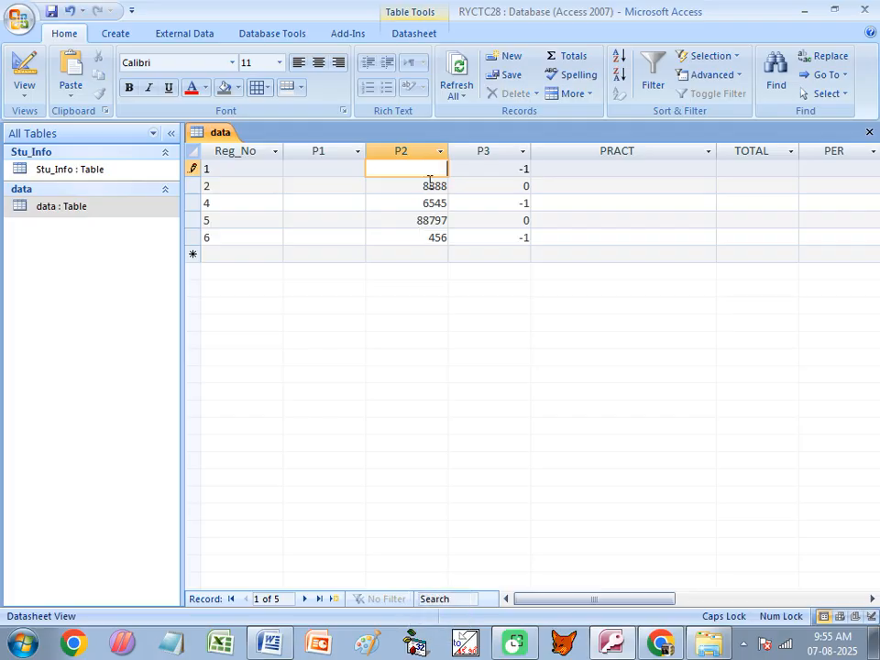
- Clear the remaining P2 values and all P3 values in the data table
key("Down")
key("Delete")
key("Down")
key("Delete")
key("Down")
key("Delete")
key("Down")
key("Delete")
key("Down")
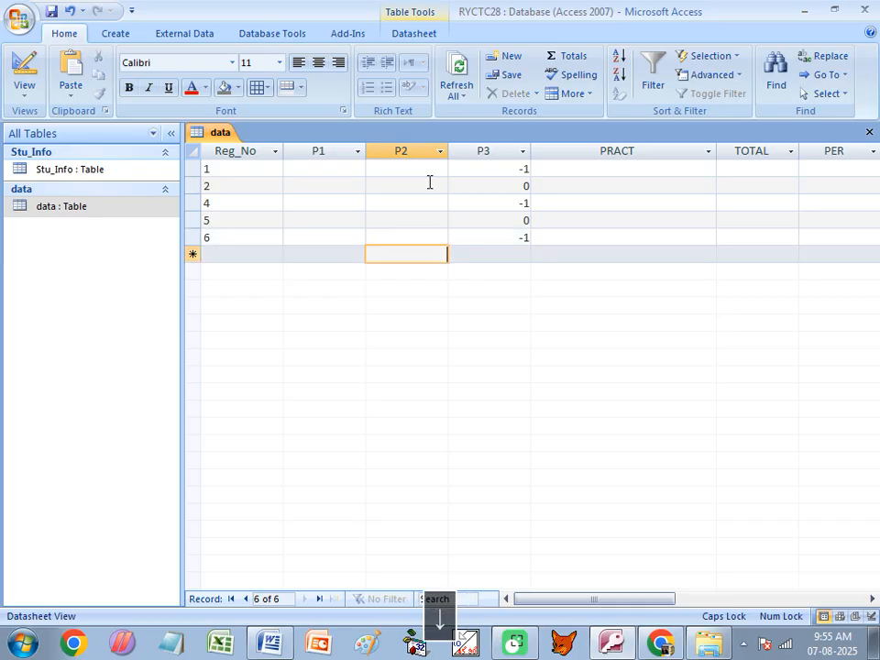
key("Right")
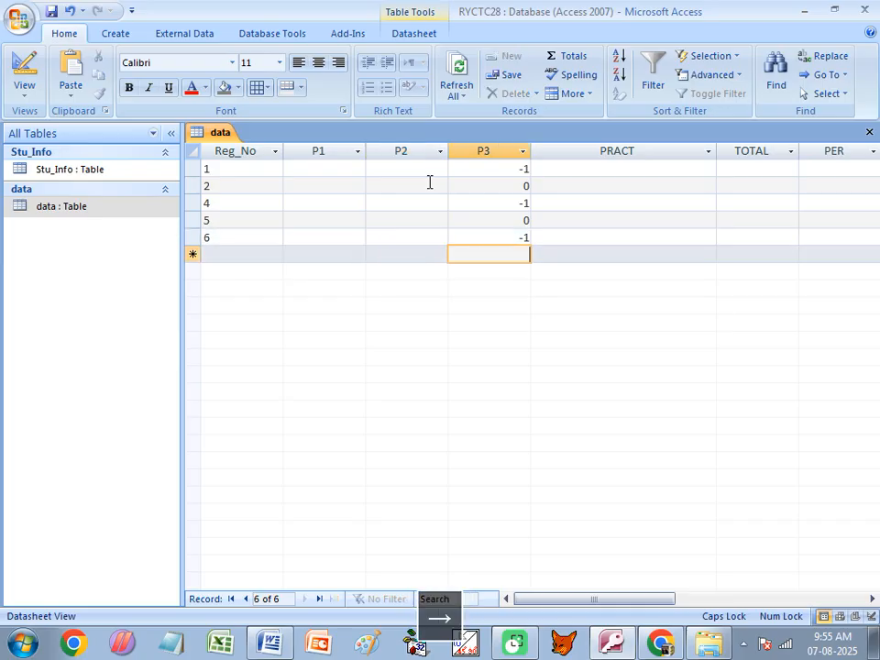
key("Up")
key("Up")
key("Up")
key("Up")
key("Up")
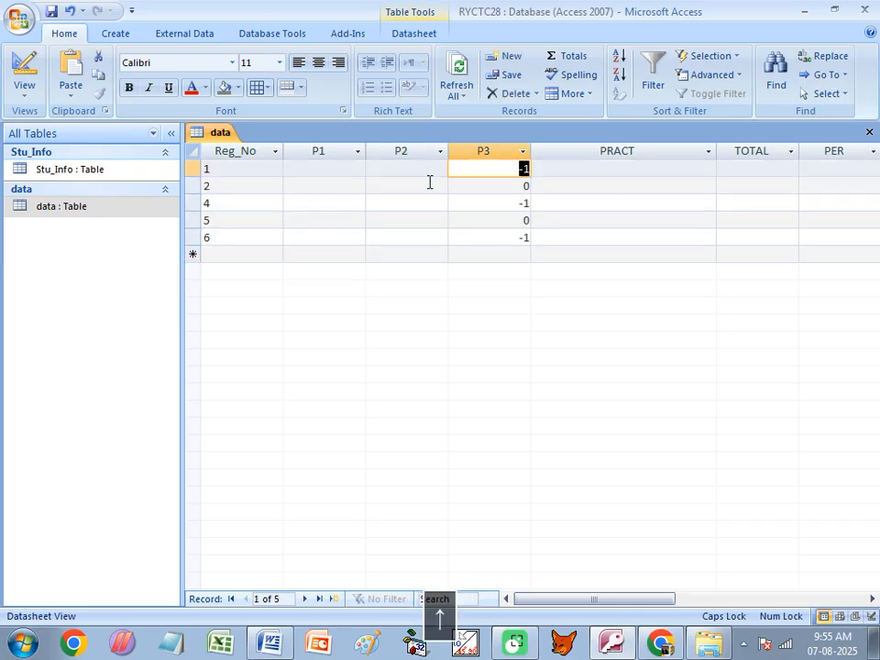
key("Delete")
key("Down")
key("Delete")
key("Down")
key("Delete")
key("Down")
key("Delete")
key("Down")
key("Delete")
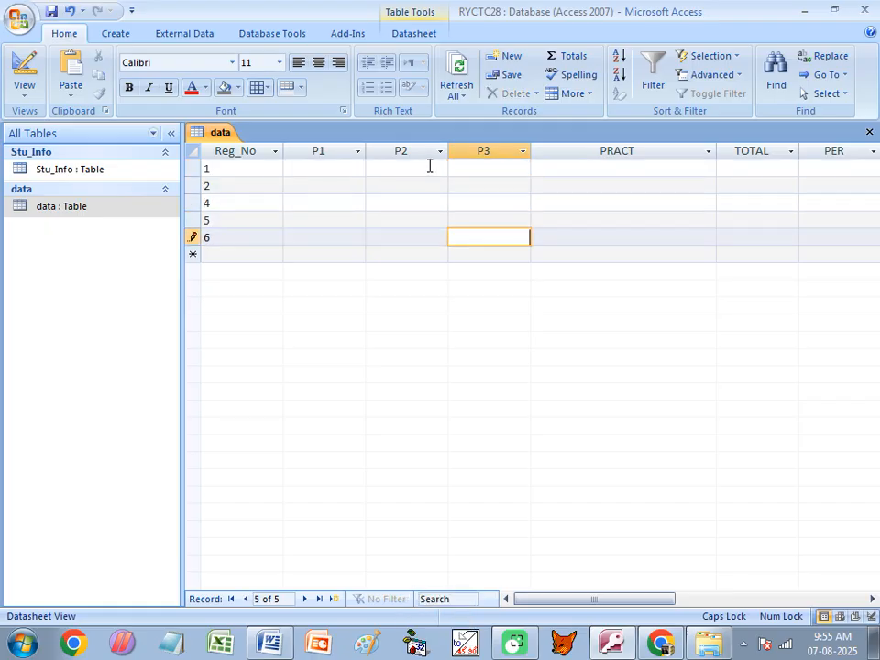
- Clear every Reg_No value in the data table
left_click(227, 175)
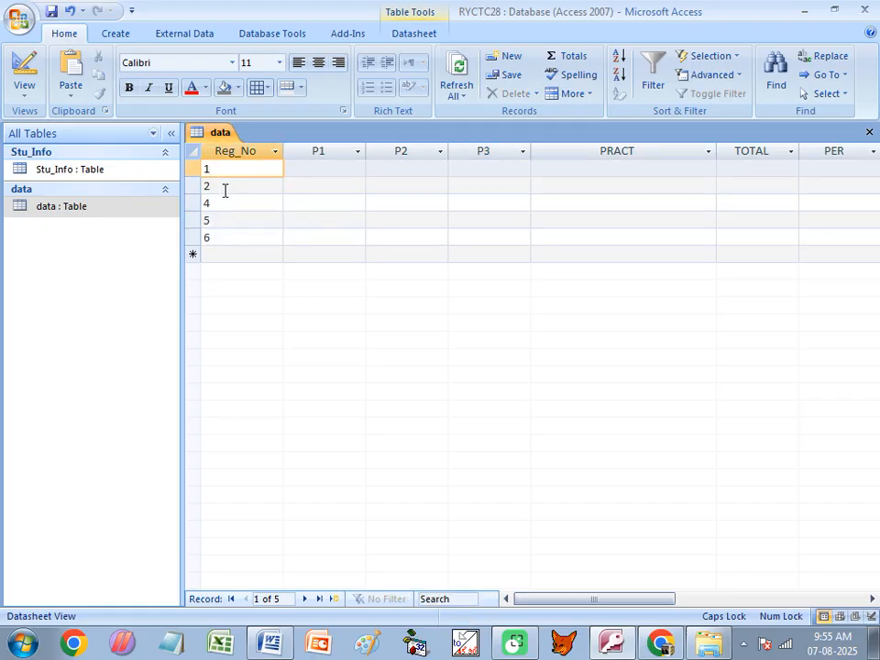
key("Delete")
key("Down")
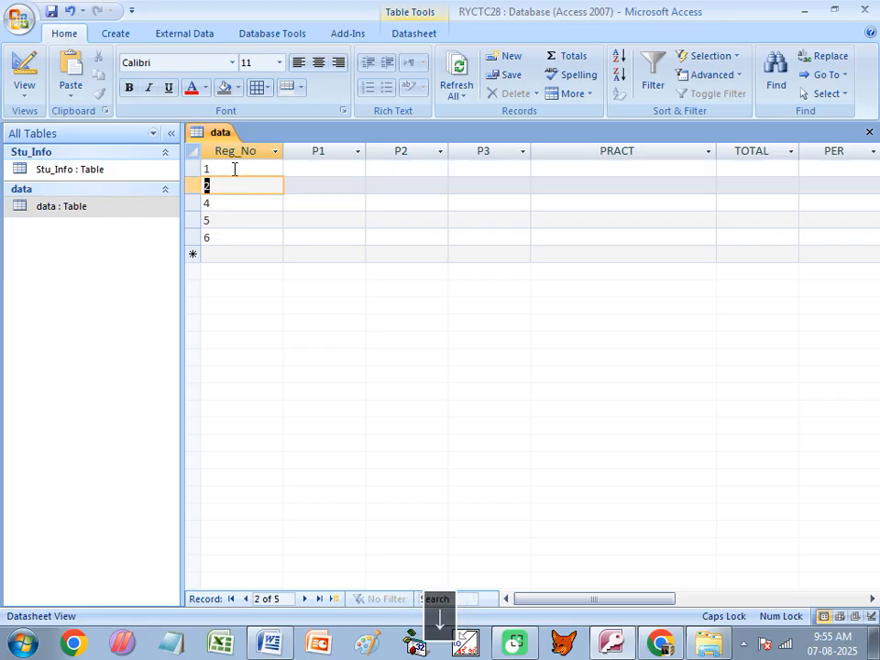
key("Delete")
key("Down")
key("Delete")
key("Down")
key("Delete")
key("Down")
key("Delete")
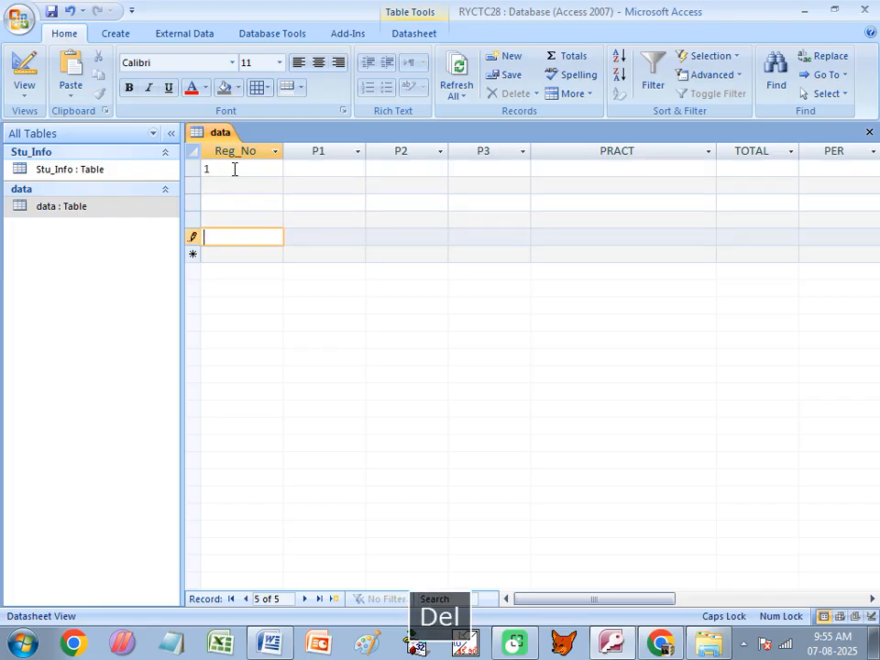
key("Up")
key("Up")
key("Up")
key("Up")
key("Delete")
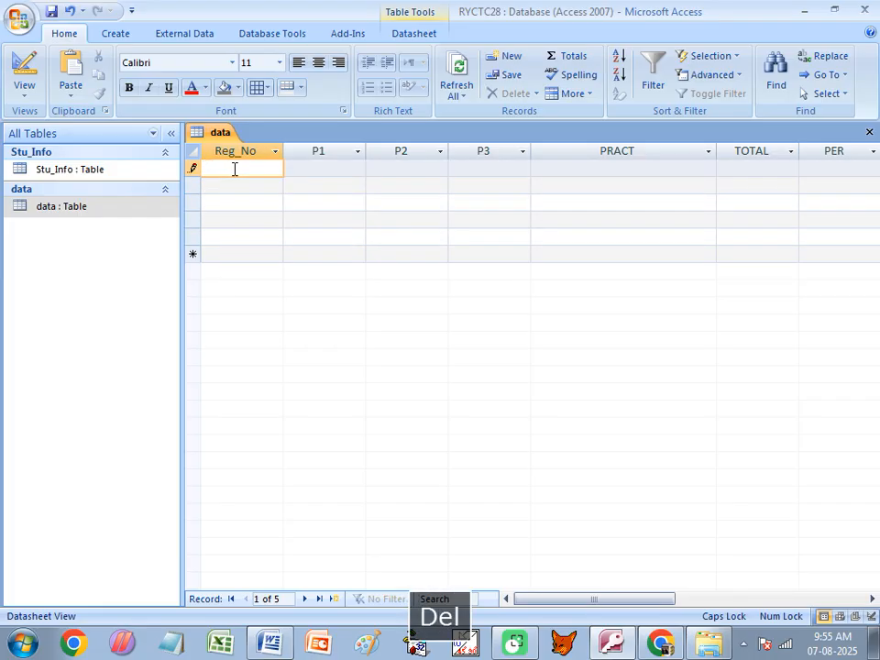
- Delete records 2–5, confirming the deletion, and close the data table
left_click_drag(189, 184, 190, 251)
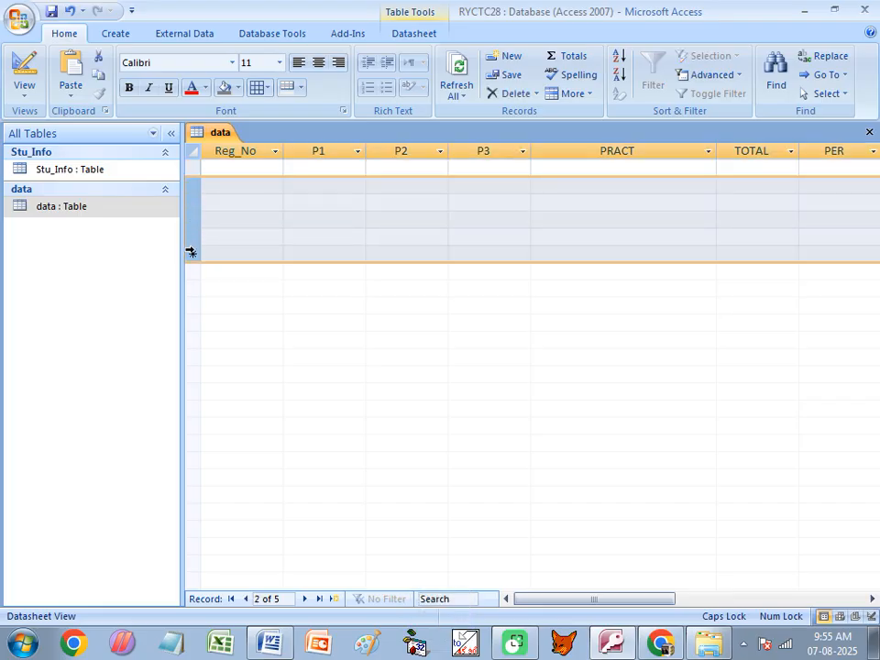
key("Delete")
left_click(398, 375)
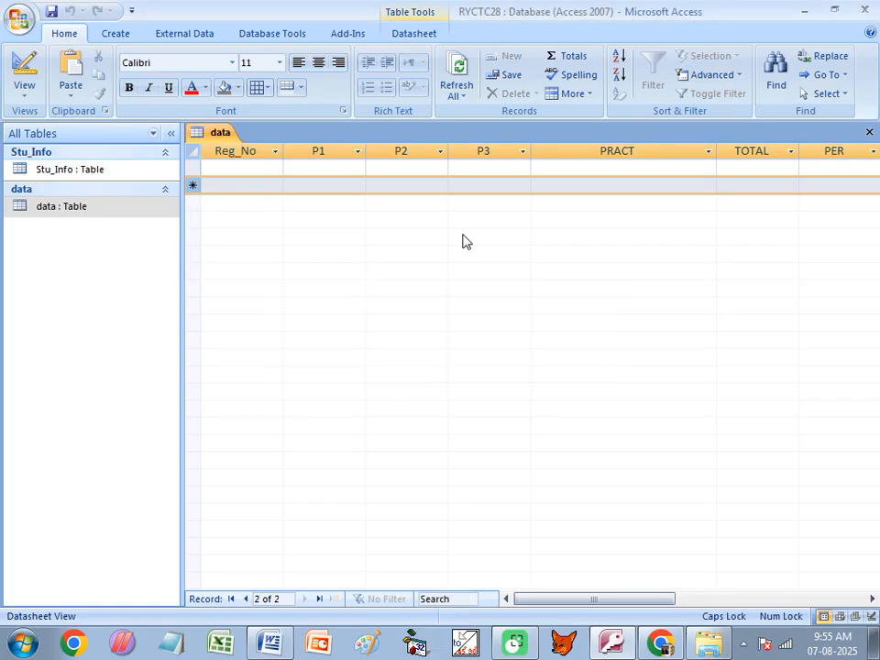
left_click(869, 132)
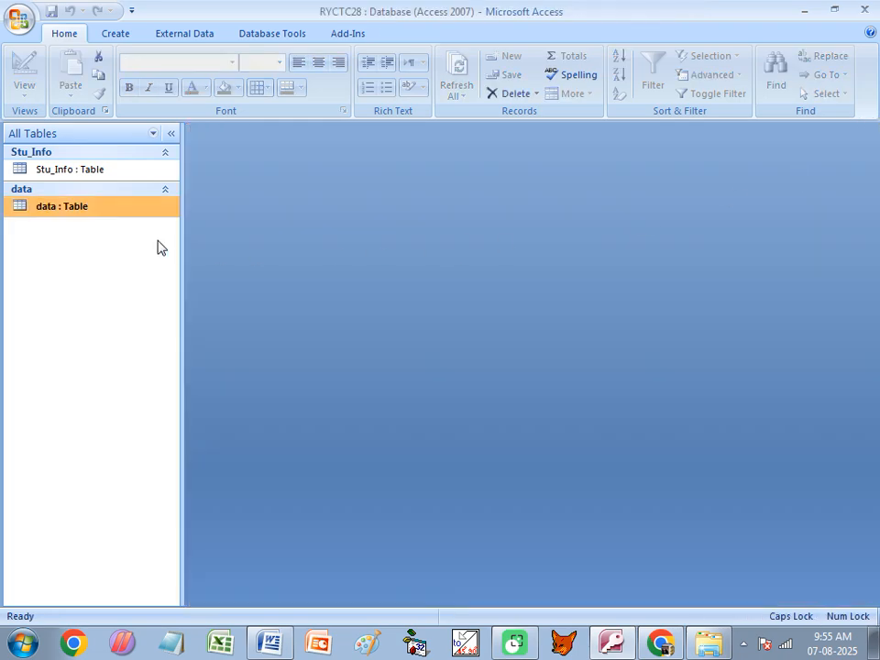
- Rename the data table to Marksheet
right_click(44, 218)
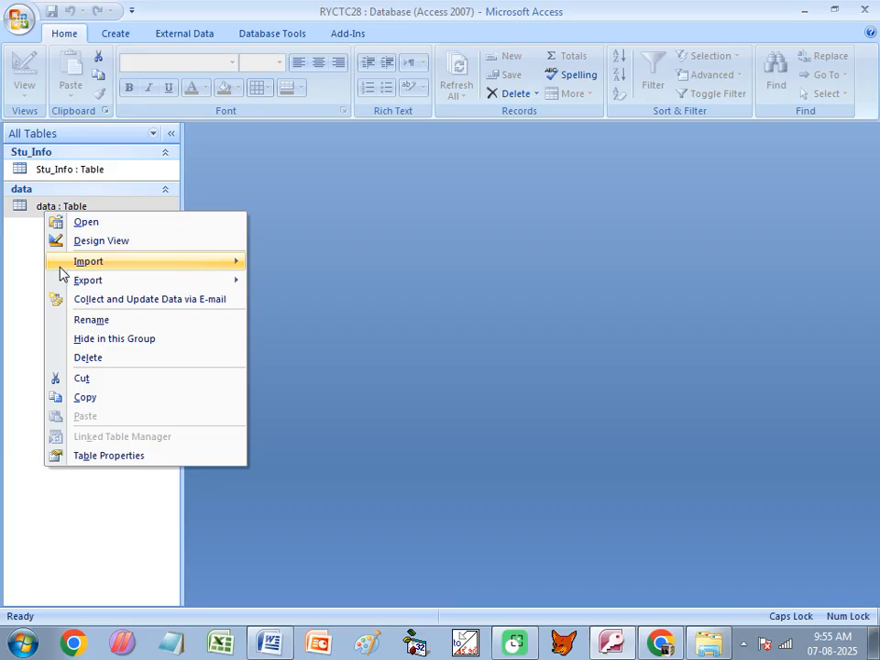
left_click(91, 322)
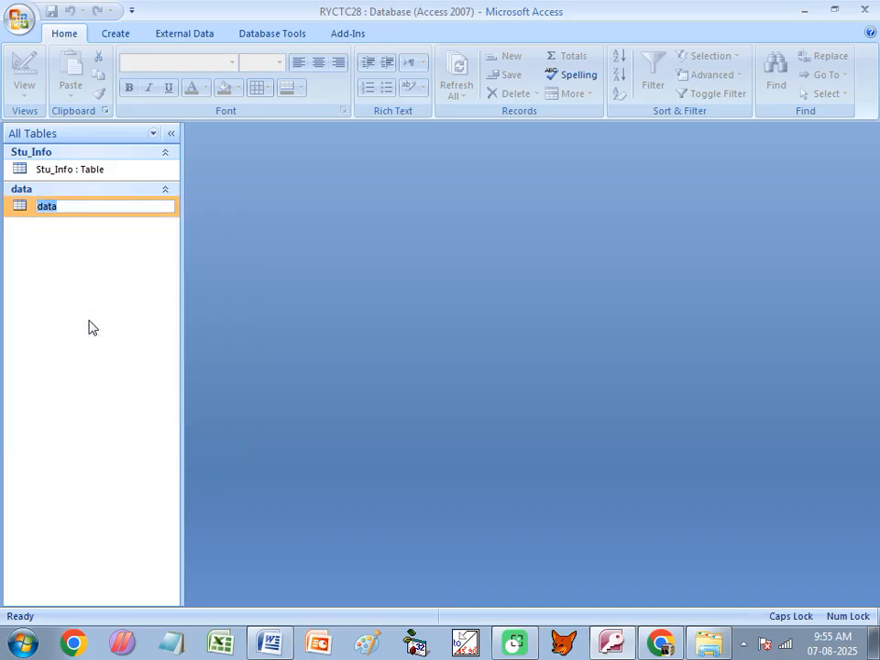
key("Caps_Lock")
type("Marksheet")
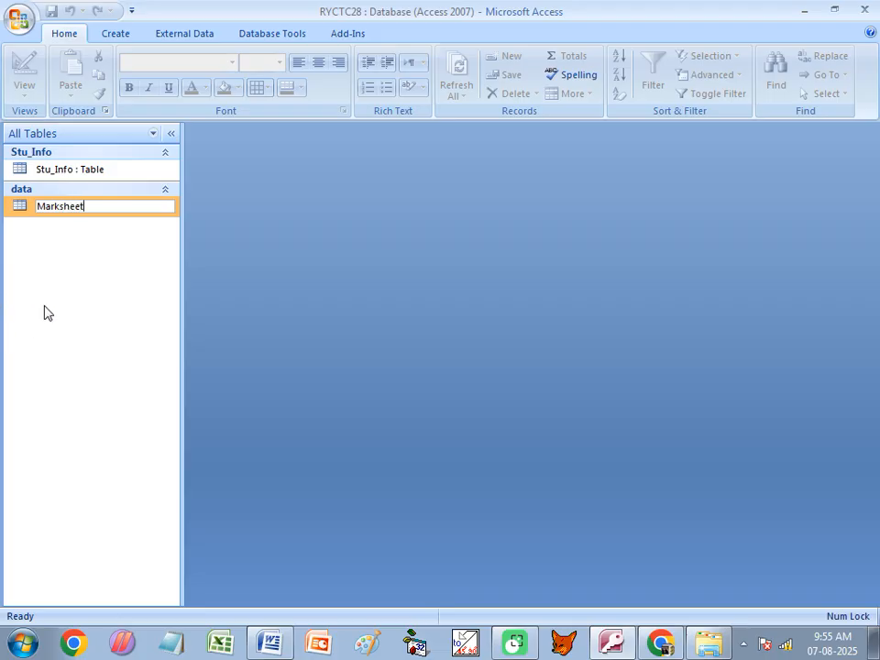
key("Return")
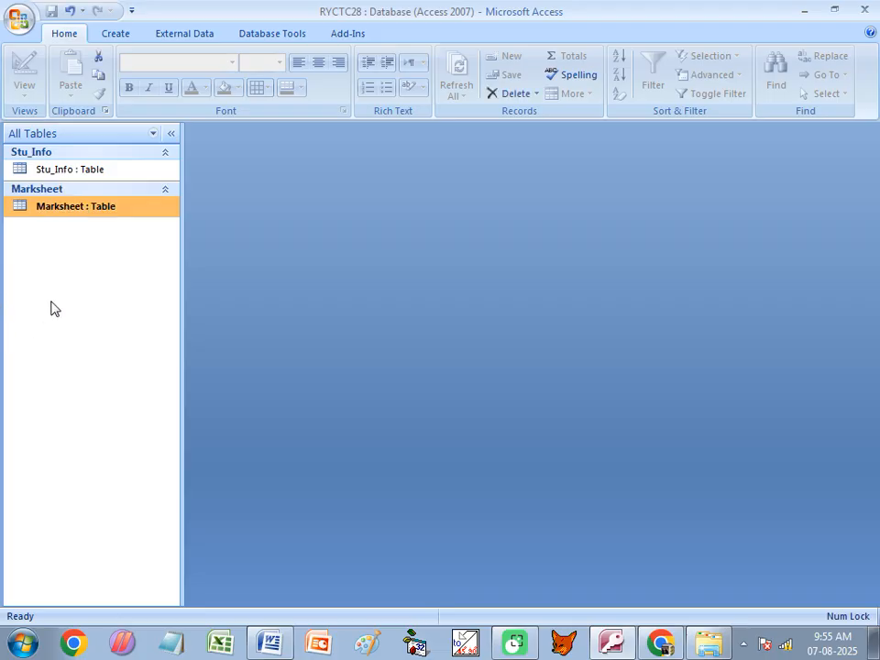
- Change the Marksheet table's name to Mark_Info
right_click(52, 217)
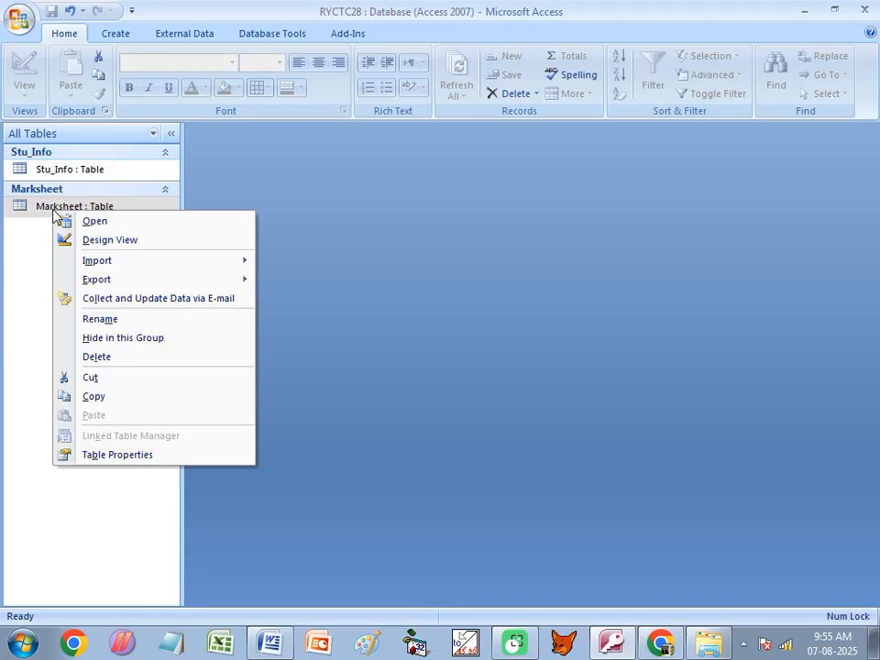
left_click(104, 320)
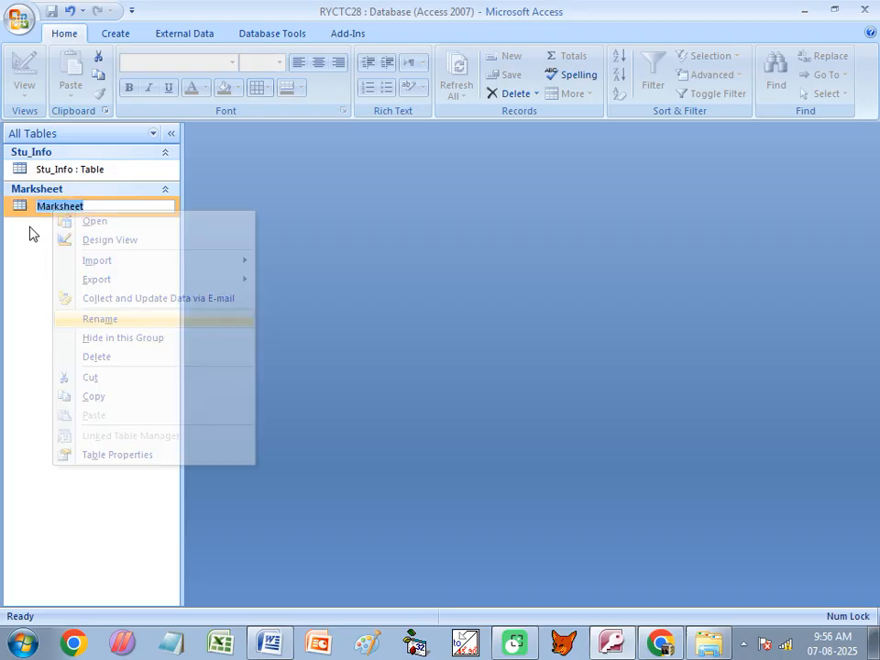
left_click(85, 206)
key("BackSpace")
key("BackSpace")
key("BackSpace")
key("BackSpace")
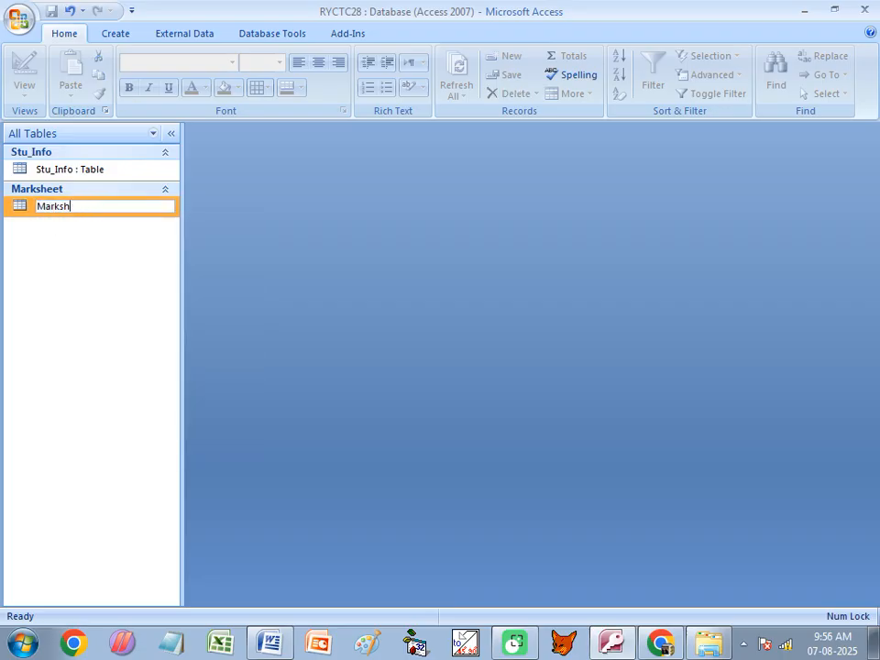
type("_Info")
key("Return")
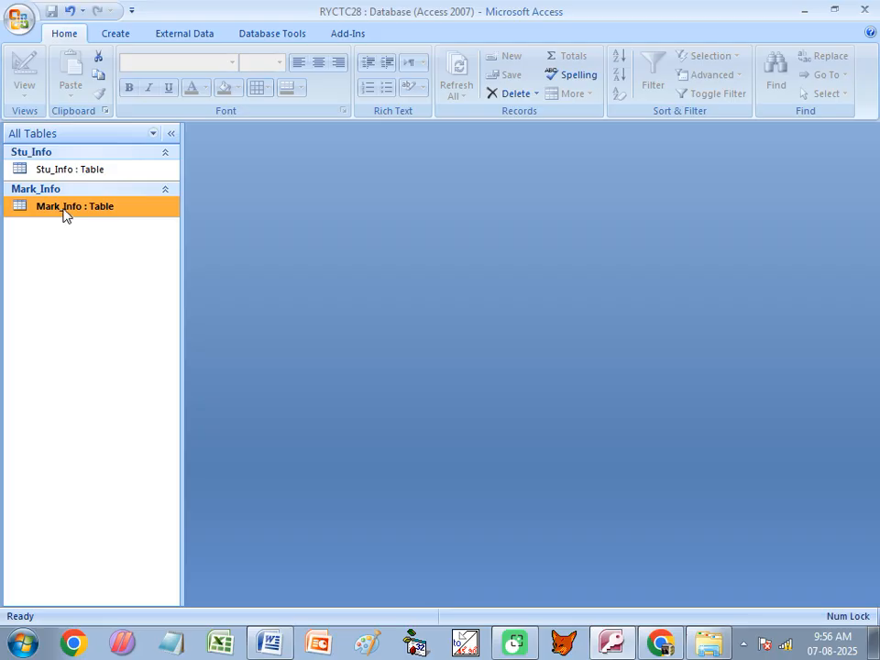
- Check the Mark_Info design, then rename the table to Marks_Info
right_click(64, 212)
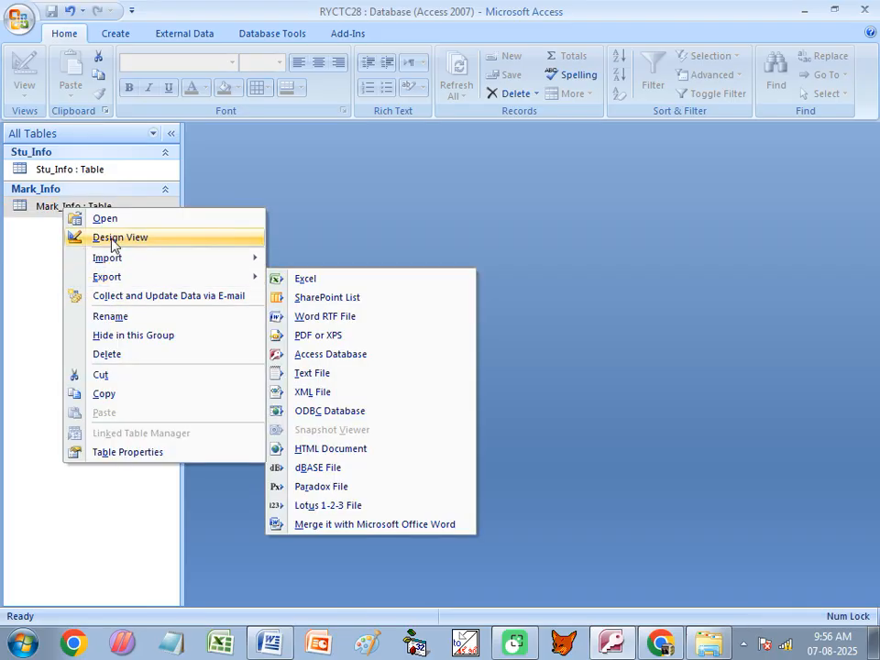
left_click(114, 240)
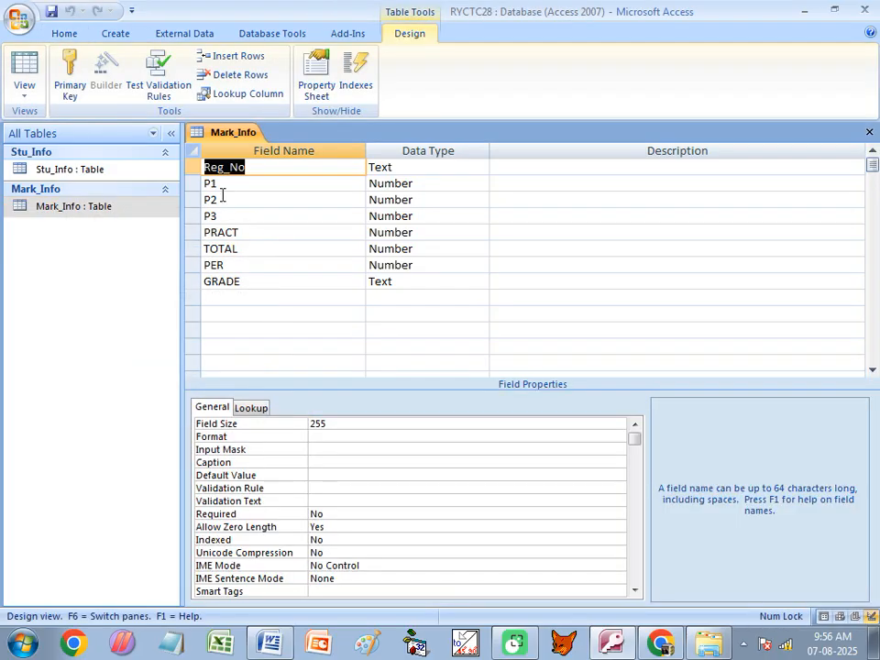
left_click(869, 133)
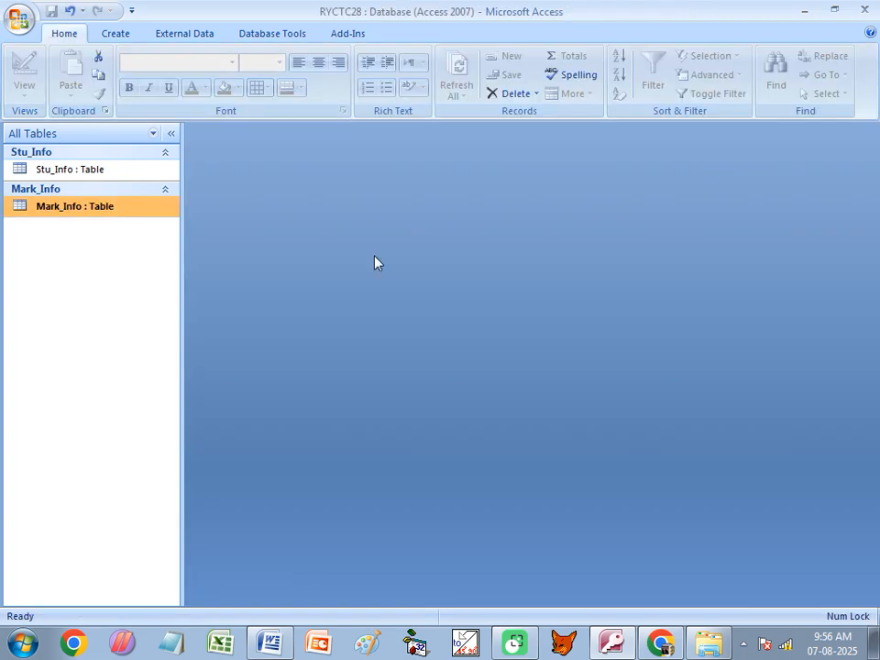
right_click(70, 208)
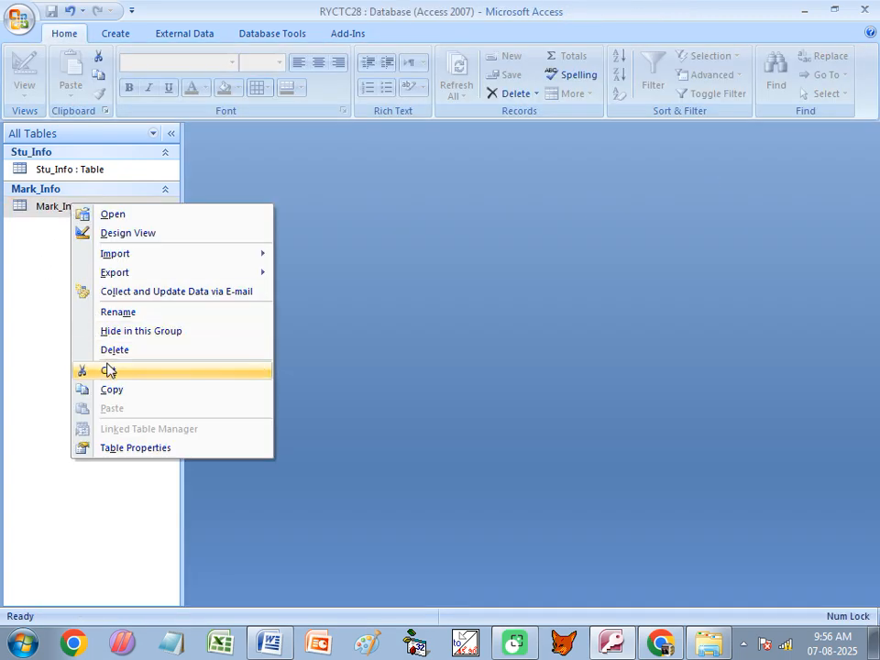
left_click(133, 313)
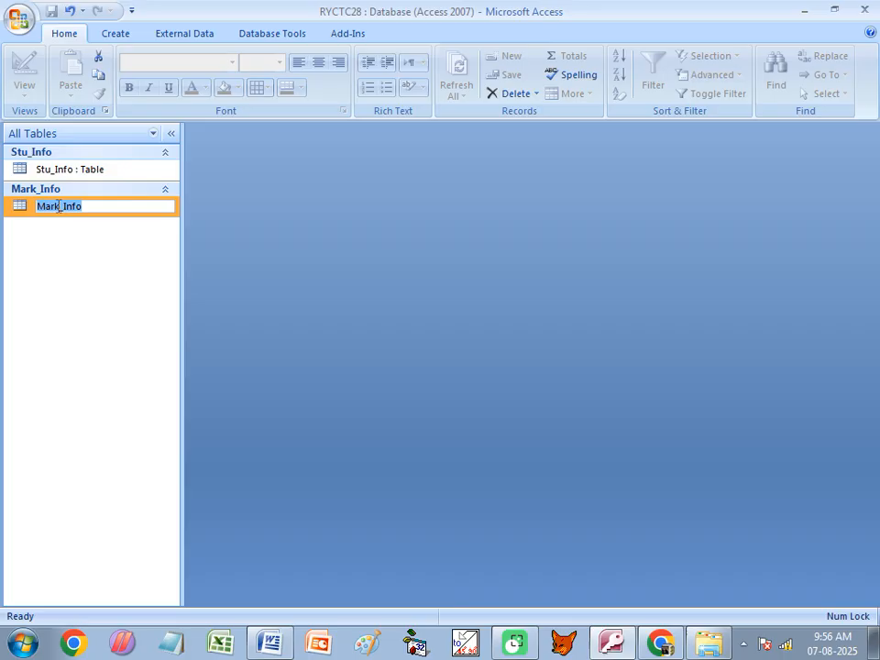
key("Right")
key("Right")
key("Right")
key("Right")
key("Right")
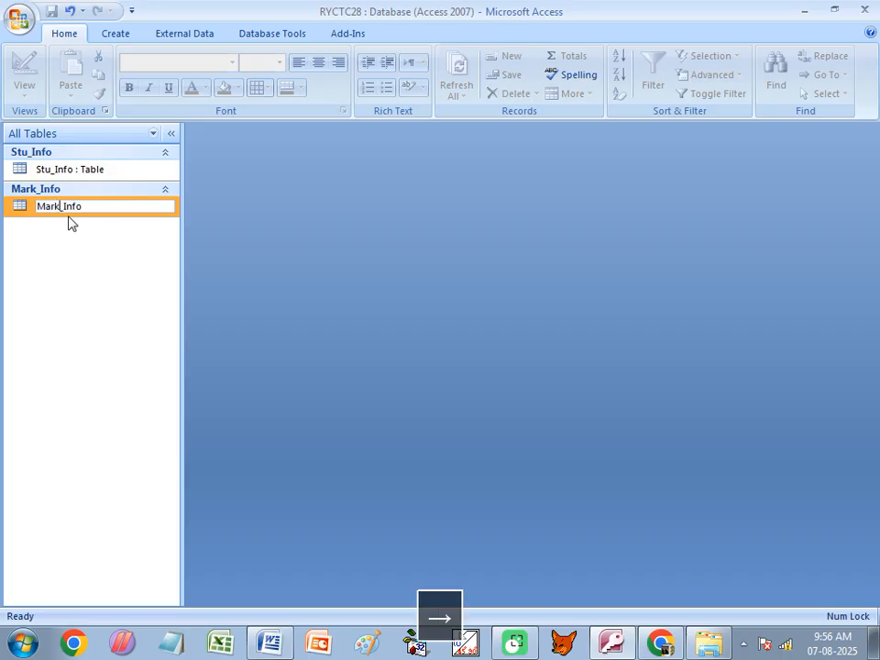
type("s")
key("Return")
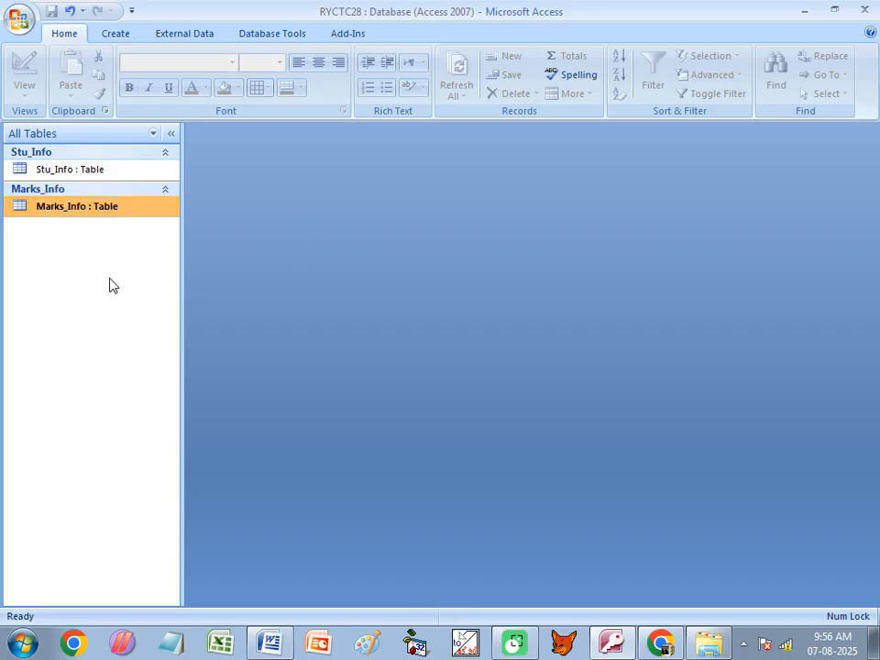
- Enter R001 into Marks_Info with marks P1 85, P2 74, P3 85, PRACT 88
double_click(92, 207)
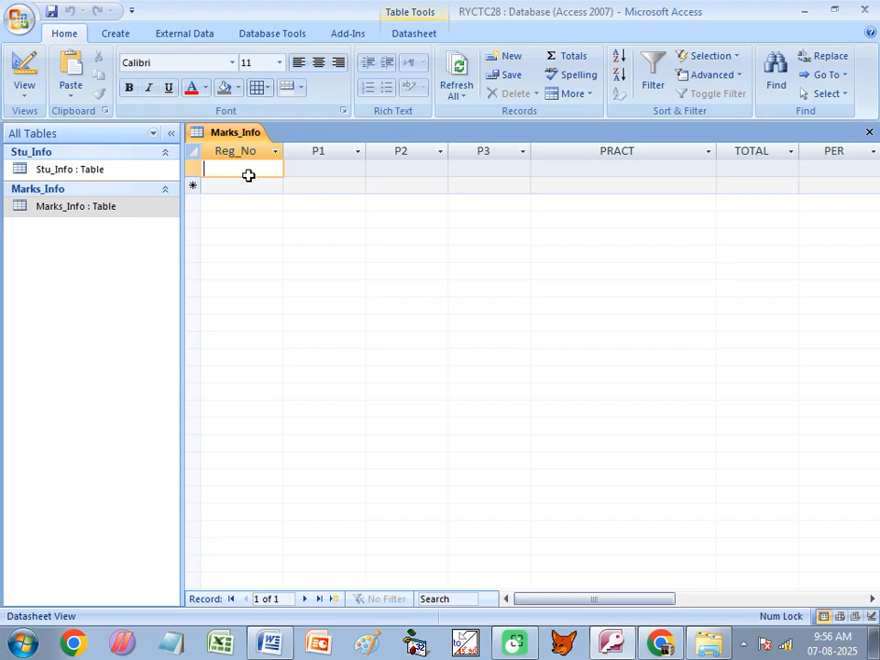
key("Caps_Lock")
type("R001")
key("Tab")
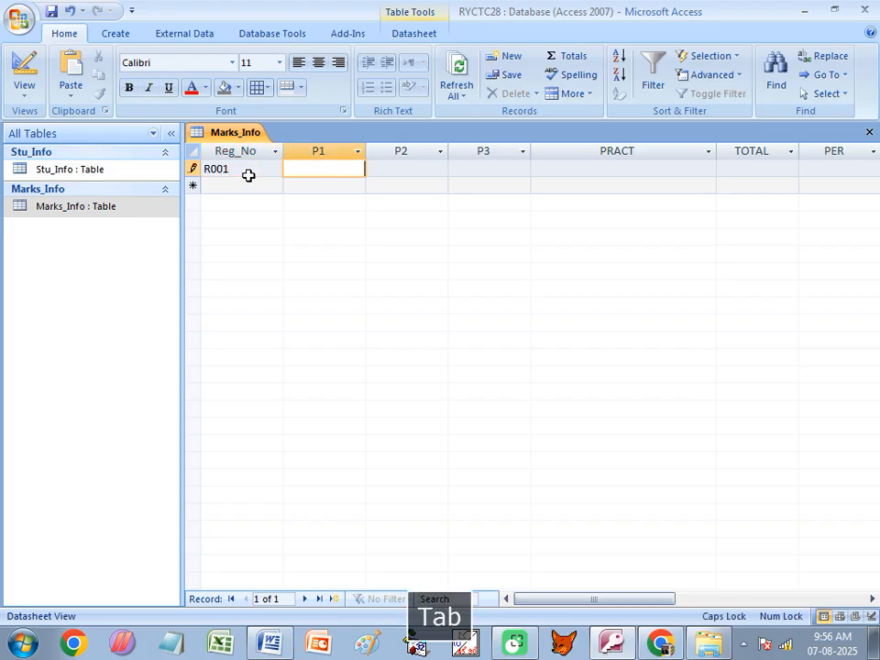
type("85")
key("Tab")
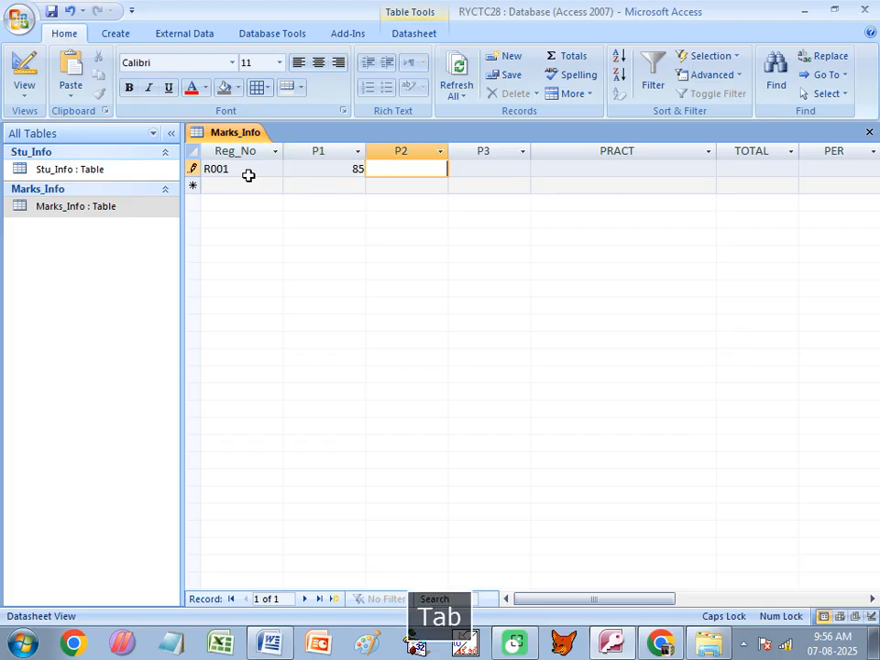
type("74")
key("Tab")
type("85")
key("Tab")
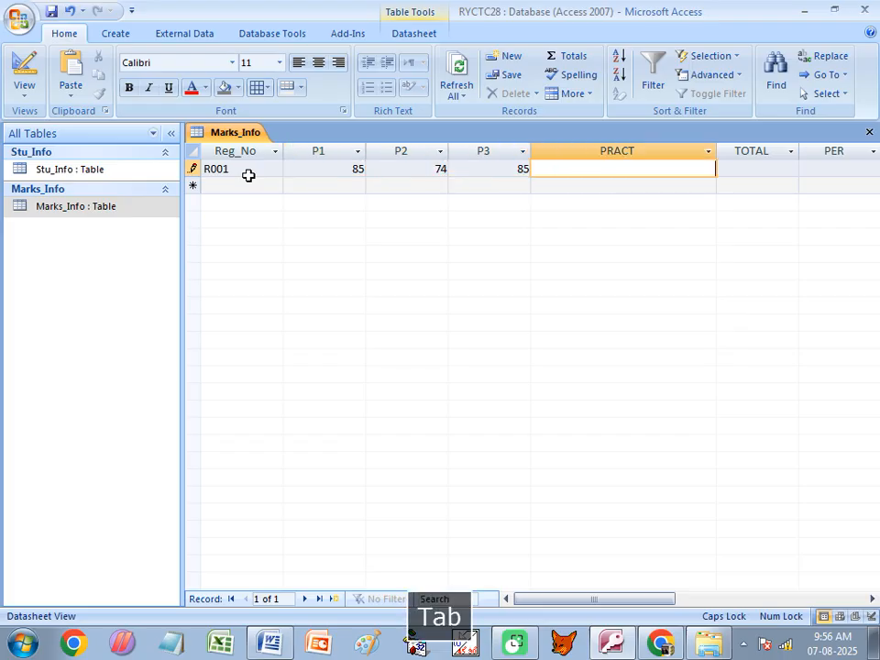
type("88")
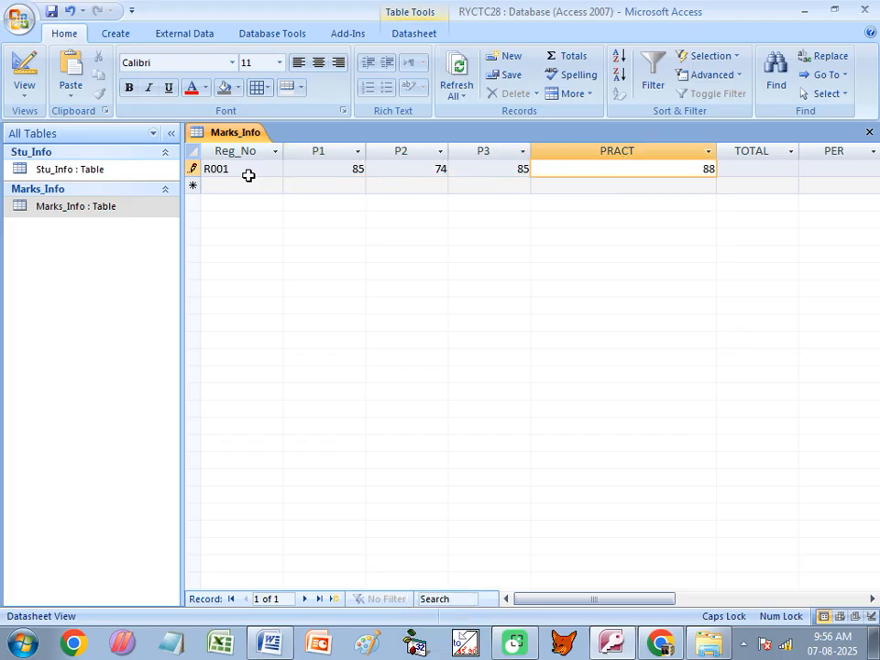
key("Tab")
key("Tab")
key("Tab")
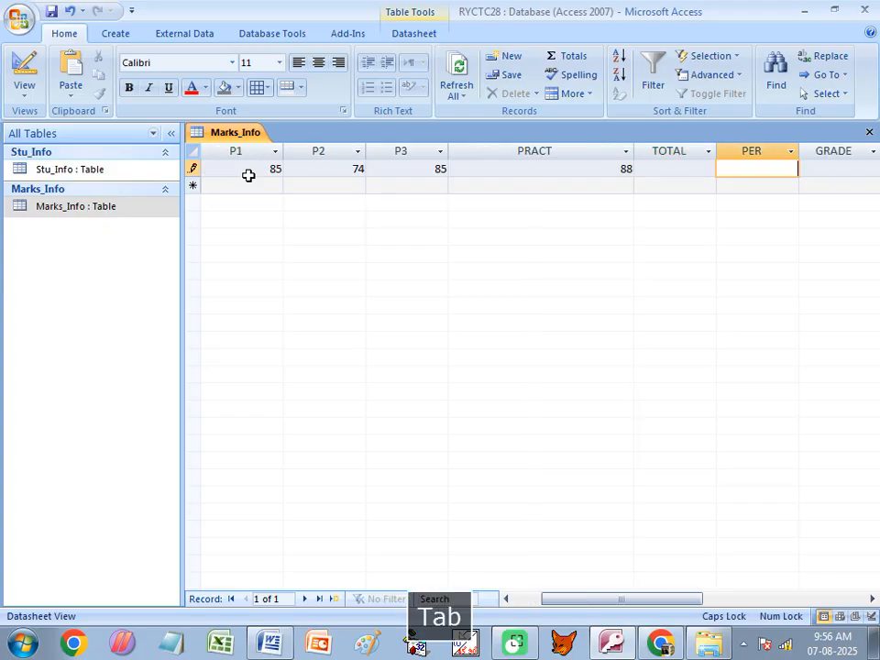
key("Tab")
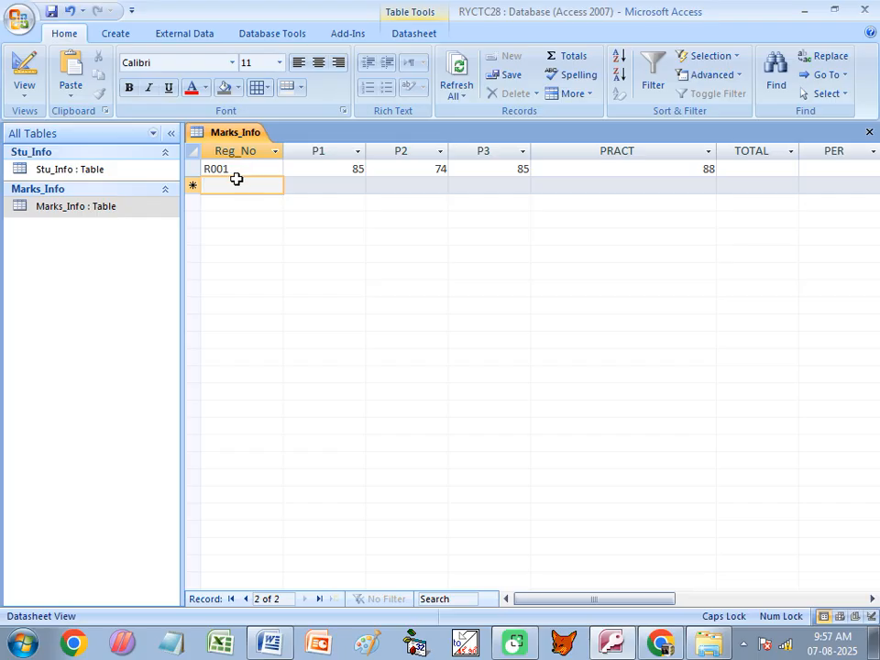
- Review the R001 and R002 records in Stu_Info, then close both tables
double_click(79, 168)
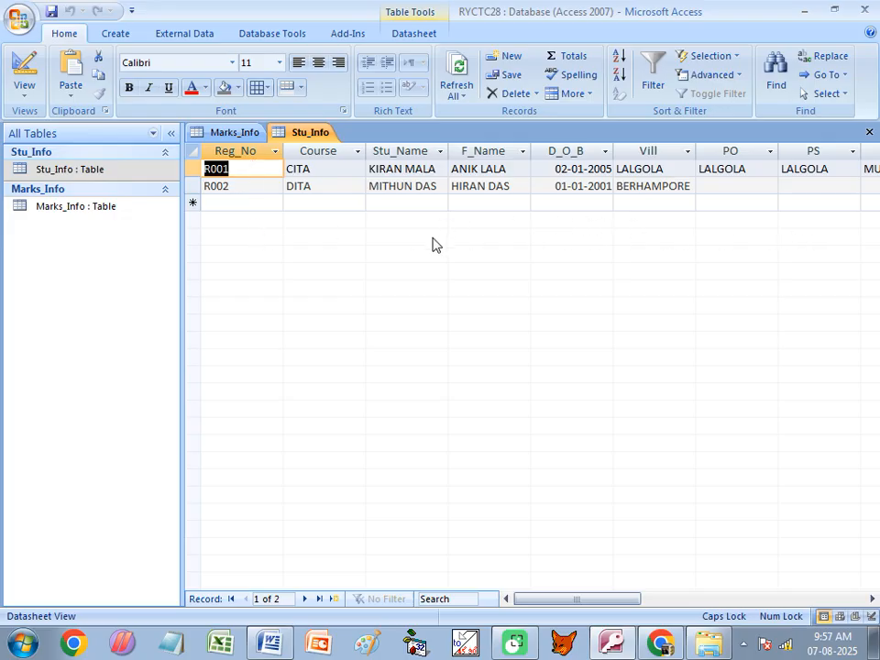
left_click(231, 168)
left_click(230, 187)
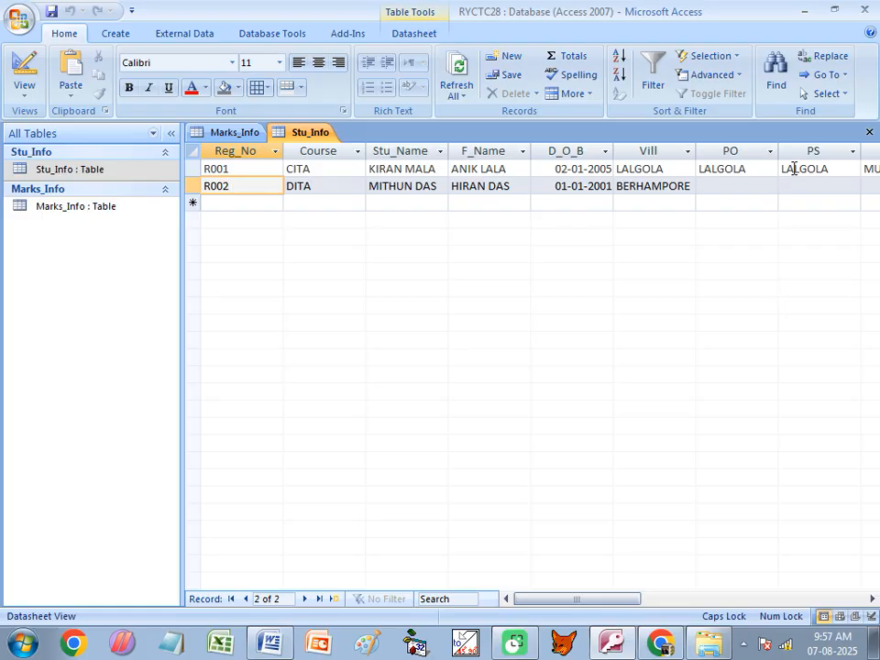
left_click(866, 131)
left_click(869, 131)
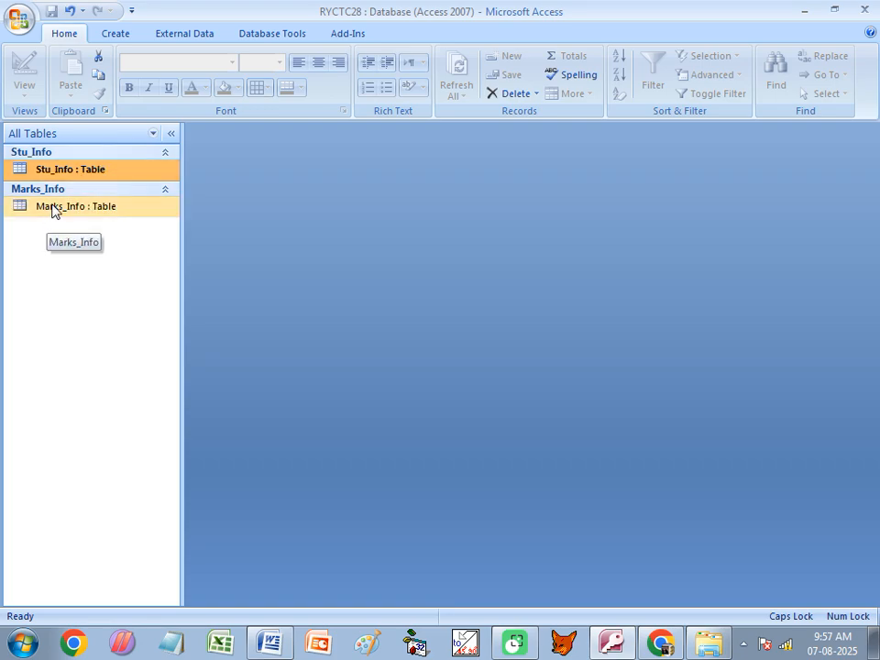
- Reopen Stu_Info and Marks_Info to check them, then close both again
double_click(64, 173)
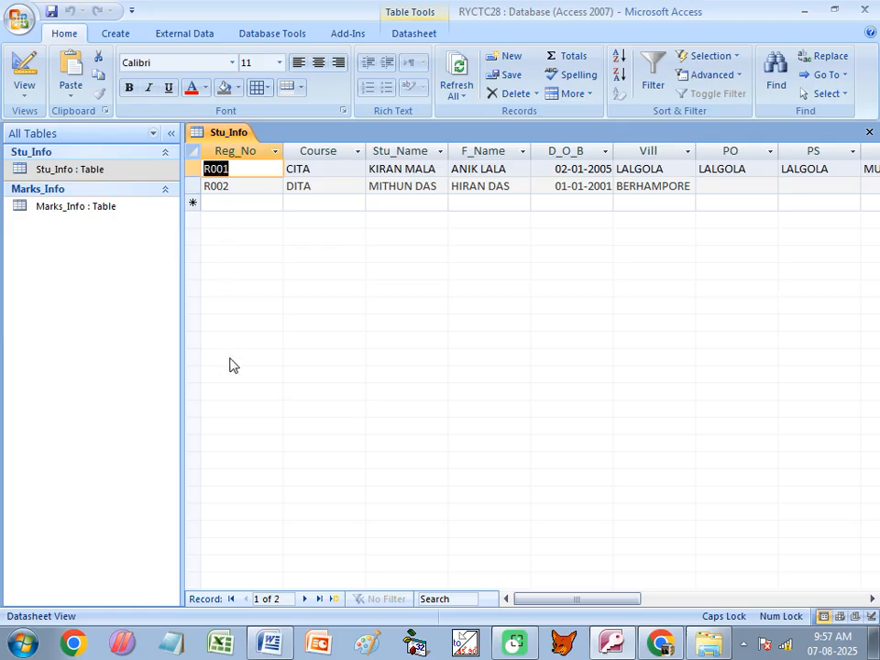
double_click(57, 205)
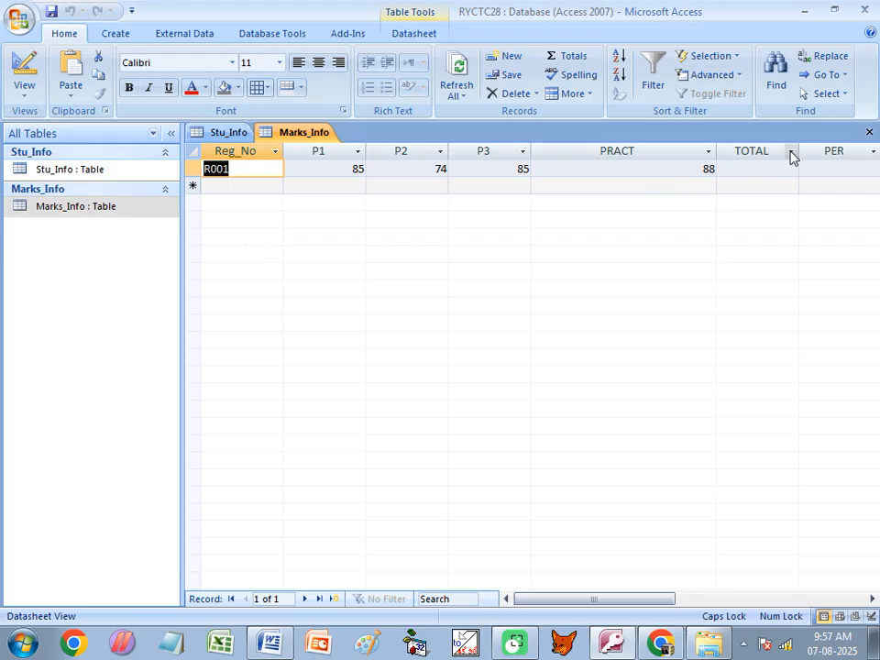
left_click(868, 133)
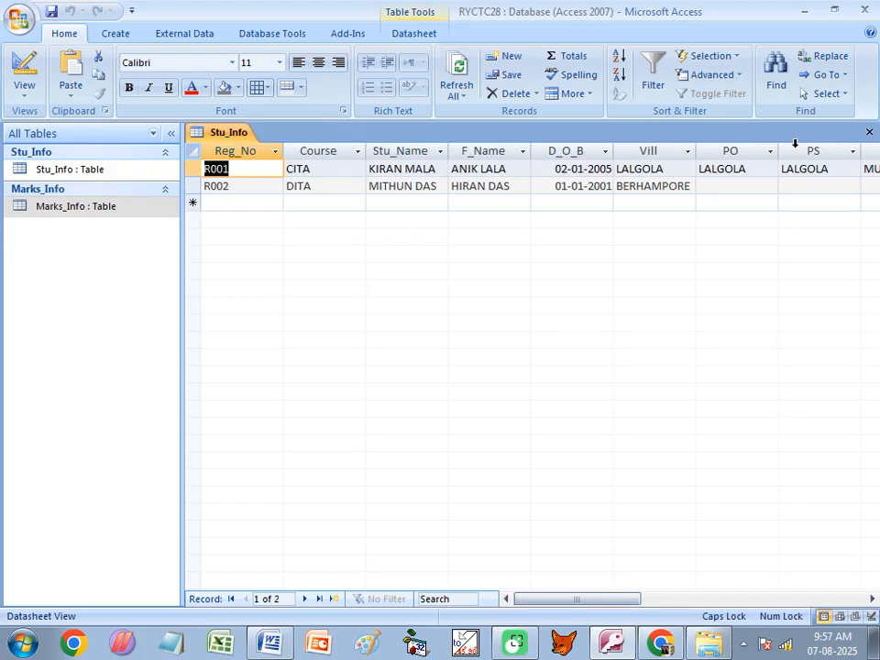
left_click(868, 133)
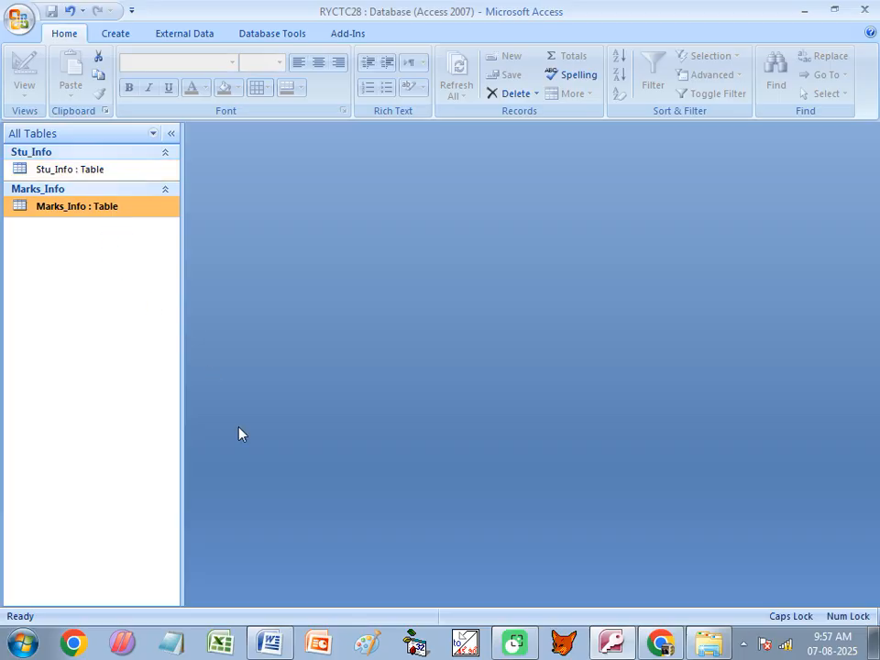
- Switch back to the Word notes and scroll down to the Field Properties section
left_click(269, 643)
scroll(286, 328, "down", 2)
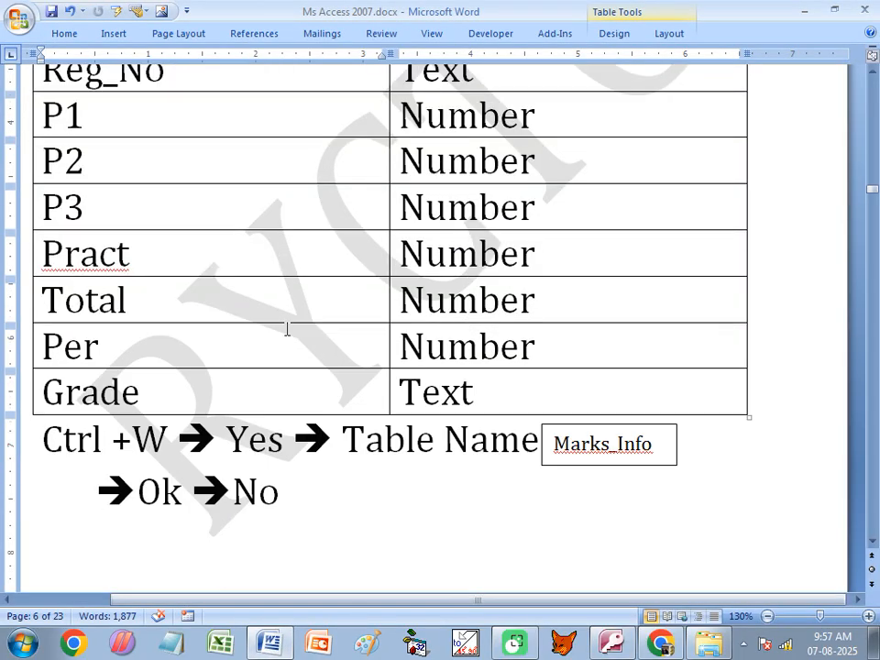
scroll(303, 353, "down", 3)
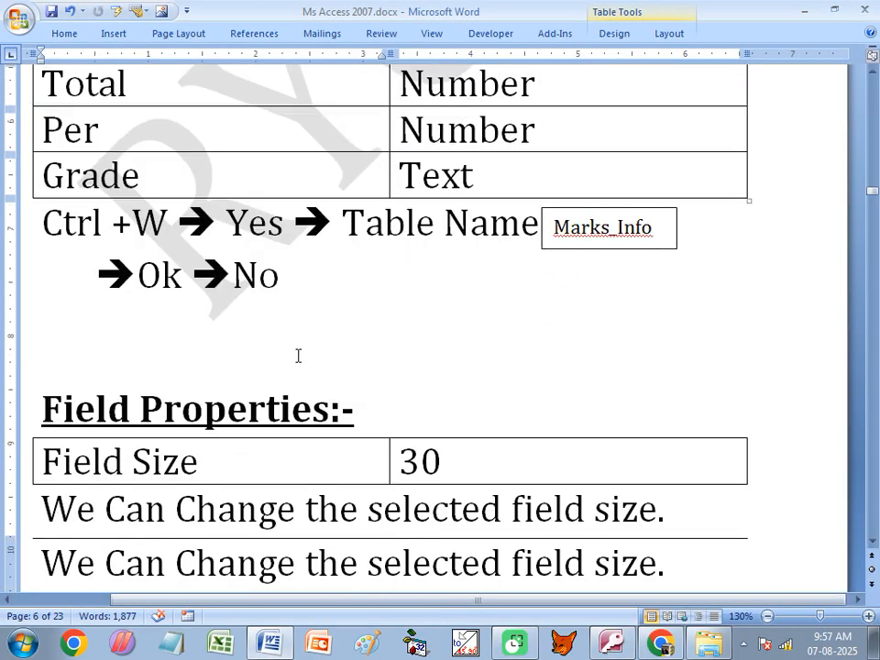
scroll(307, 320, "down", 1)
scroll(316, 293, "down", 1)
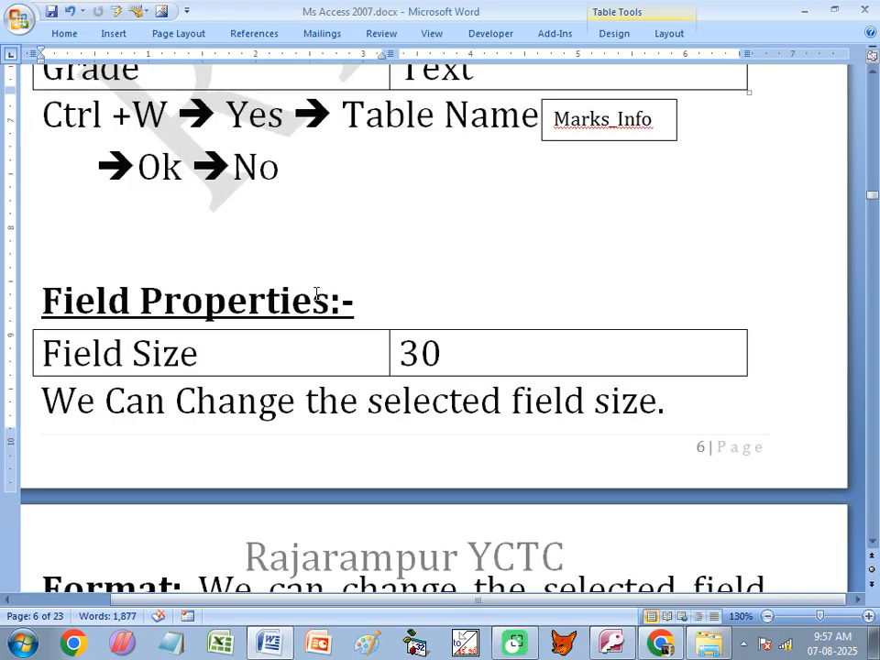
scroll(316, 294, "down", 3)
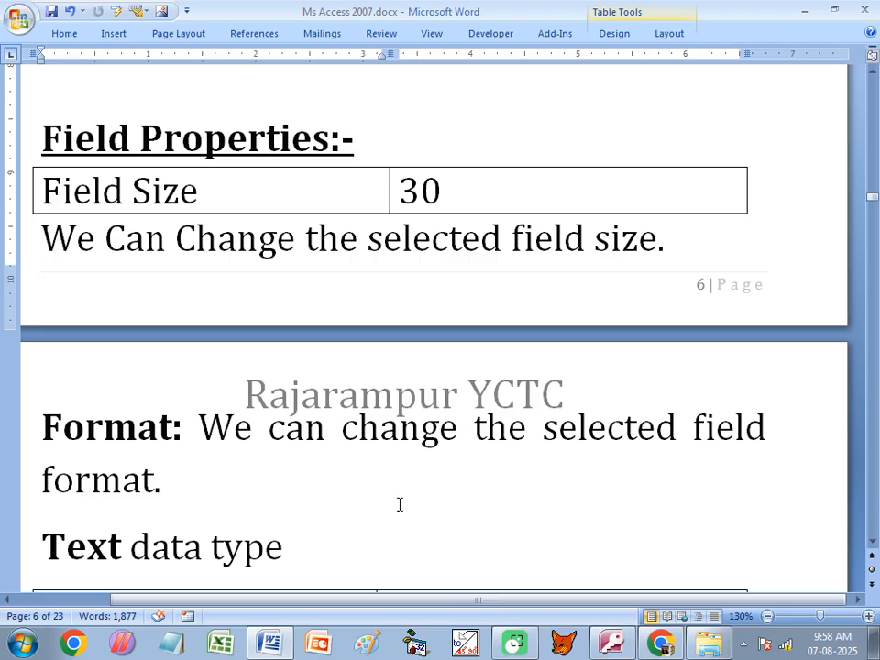
- In the Word notes, highlight the P3, P1 and Pract field names and review the Field Size entry
scroll(366, 417, "up", 3)
scroll(329, 383, "up", 8)
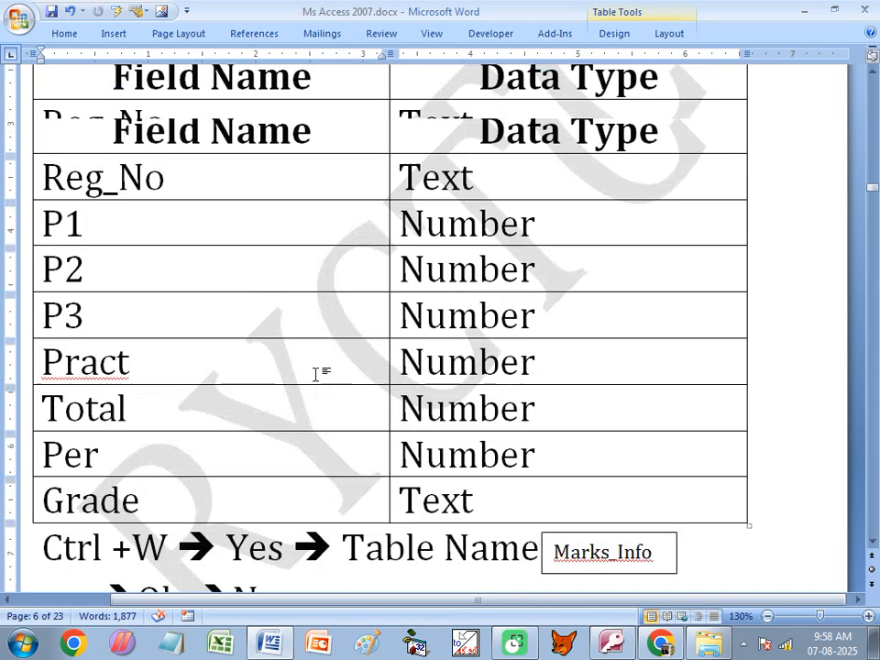
double_click(64, 315)
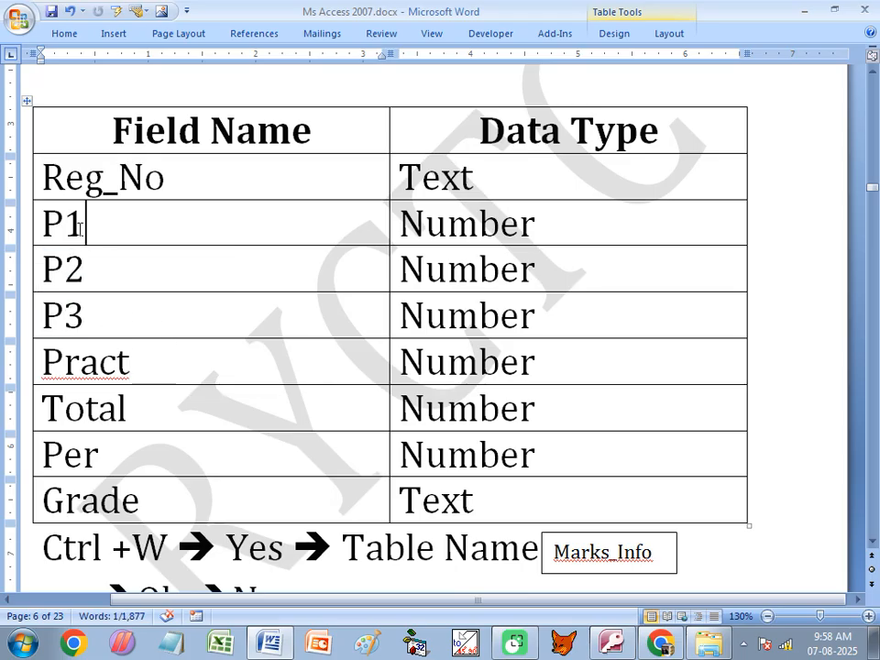
left_click_drag(110, 222, 46, 223)
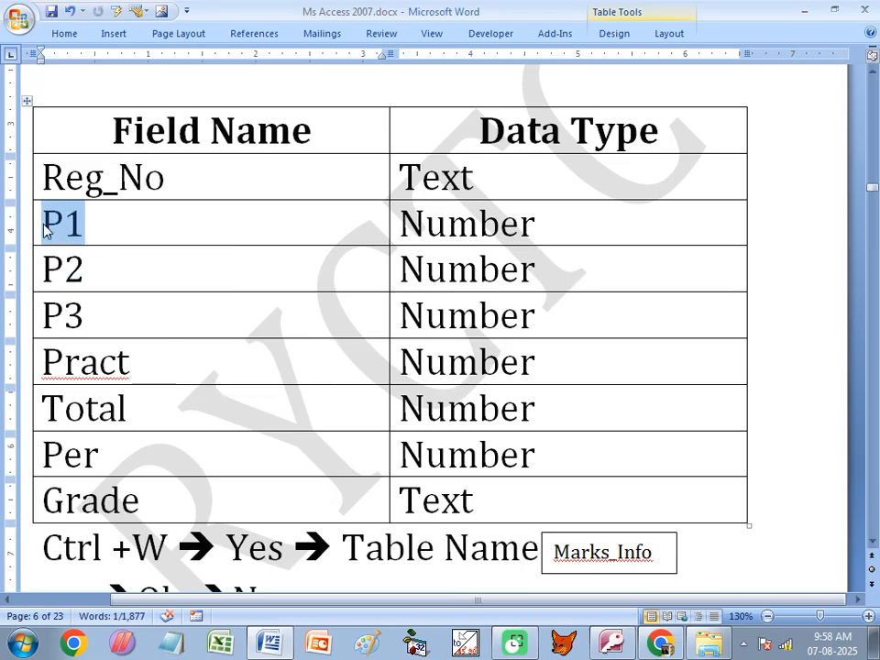
left_click_drag(130, 362, 46, 363)
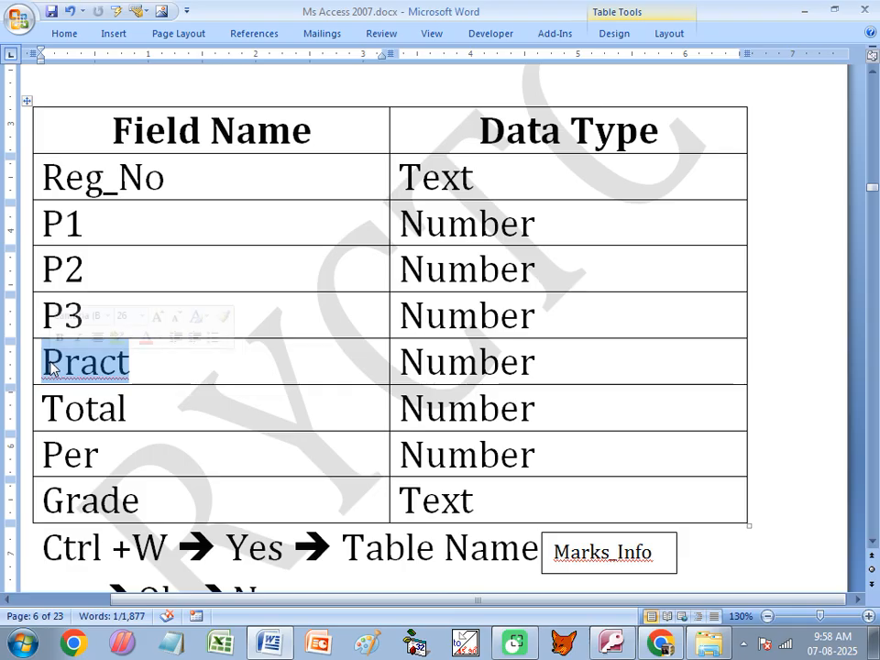
left_click(149, 400)
scroll(276, 332, "down", 6)
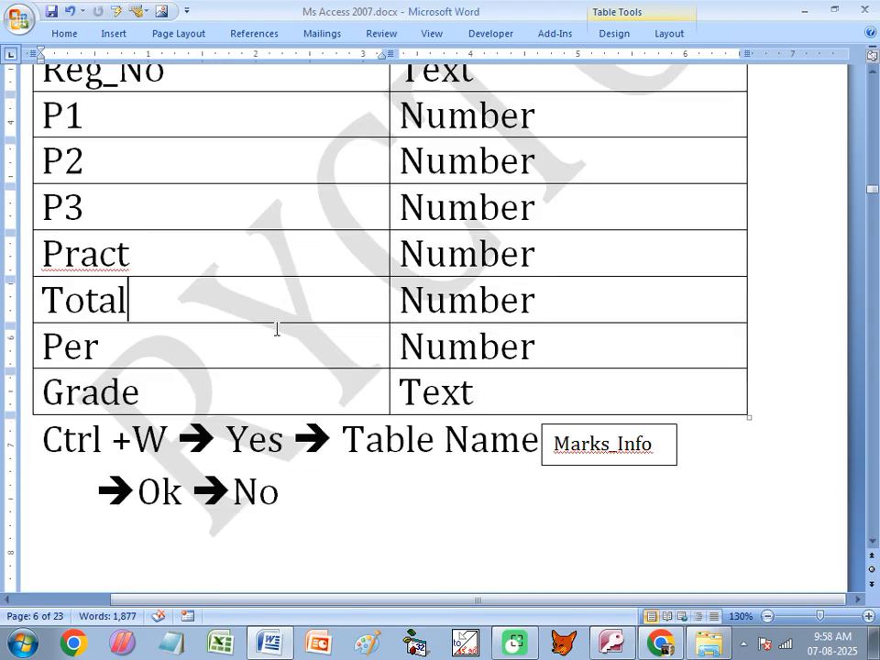
scroll(277, 335, "down", 1)
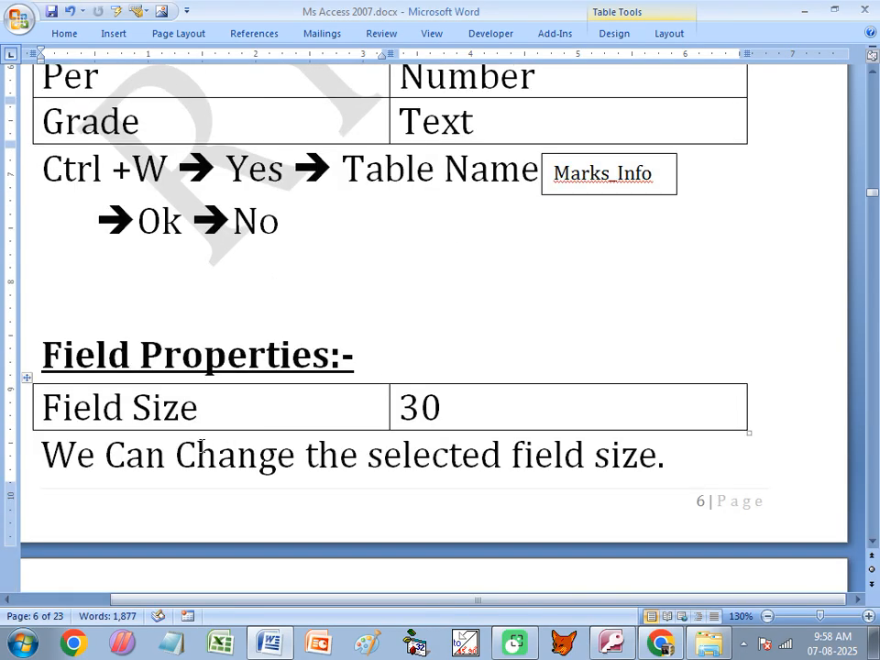
left_click(206, 414)
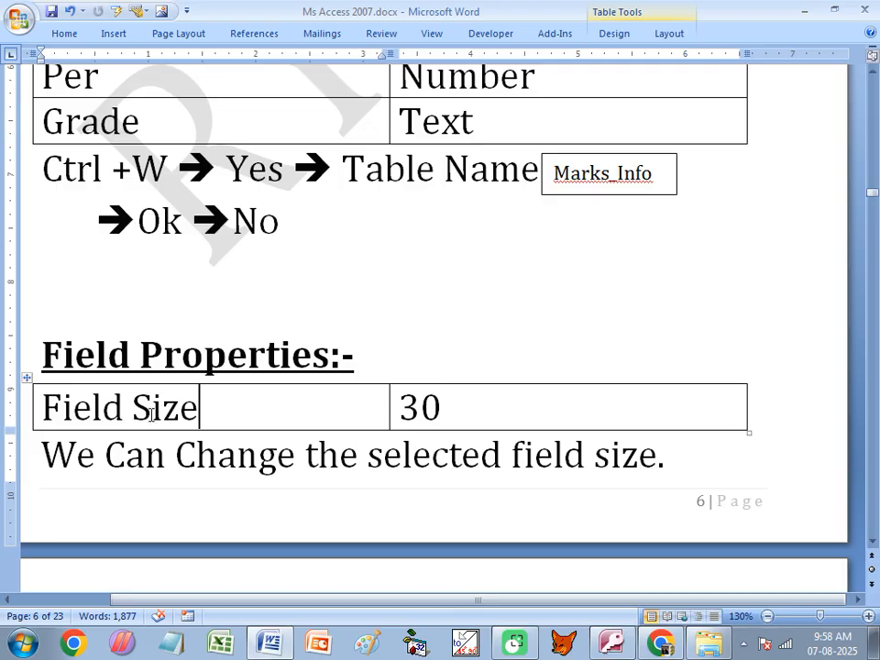
left_click(438, 407)
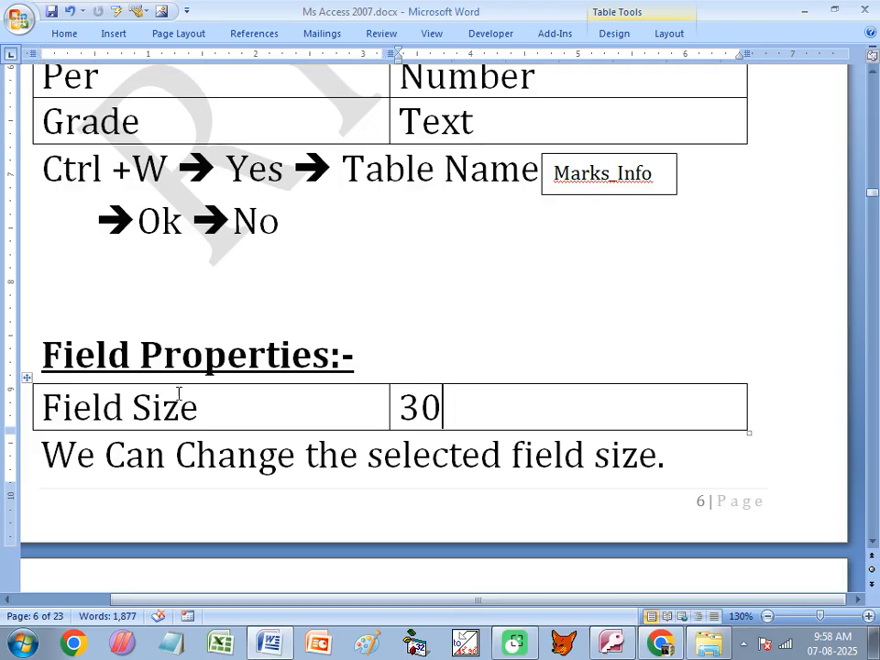
- Open Stu_Info in Design view and inspect the Reg_No, Course, Stu_Name and D_O_B fields
left_click(612, 641)
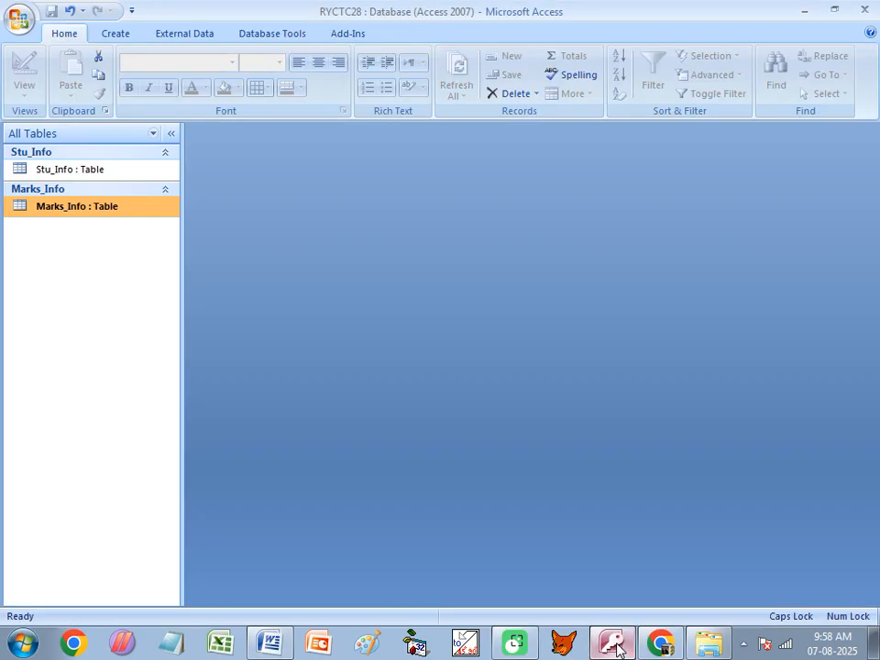
left_click(59, 170)
right_click(59, 170)
left_click(114, 195)
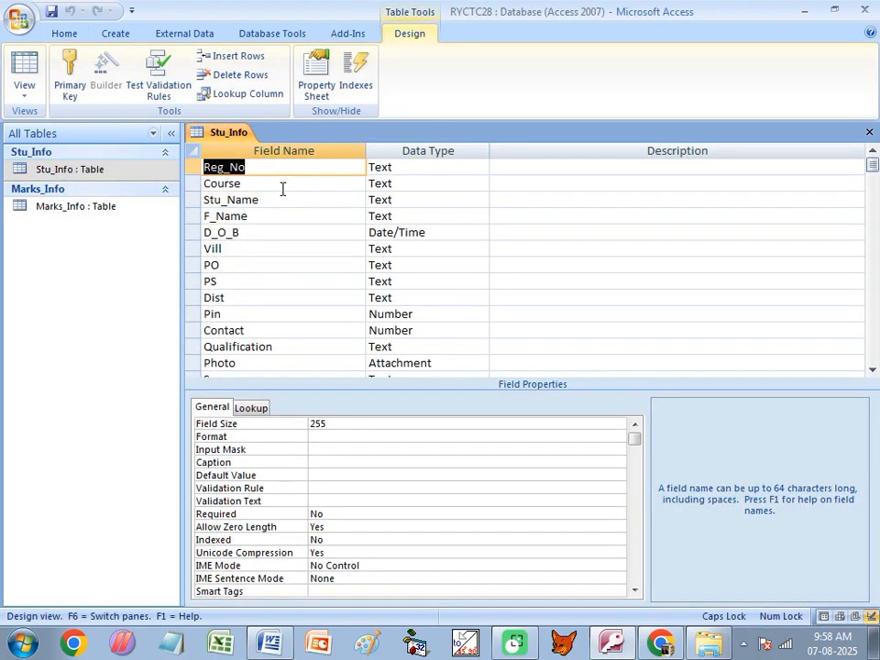
left_click(224, 167)
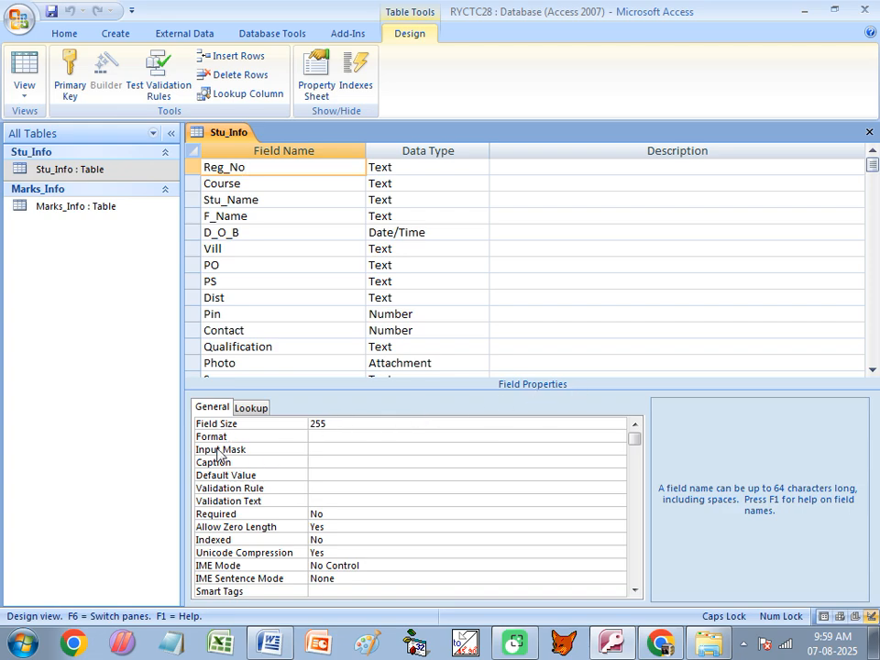
left_click(243, 183)
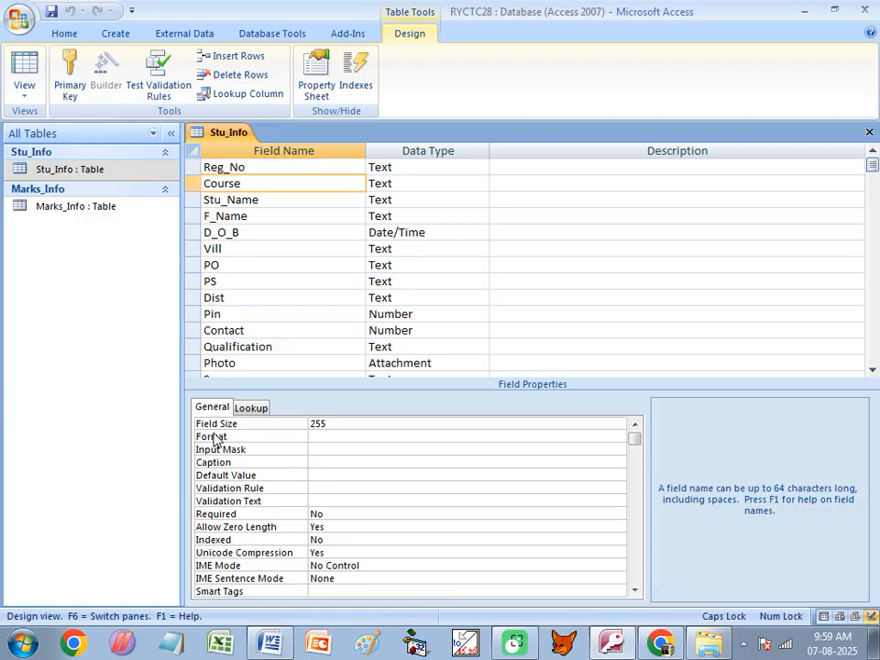
left_click(263, 199)
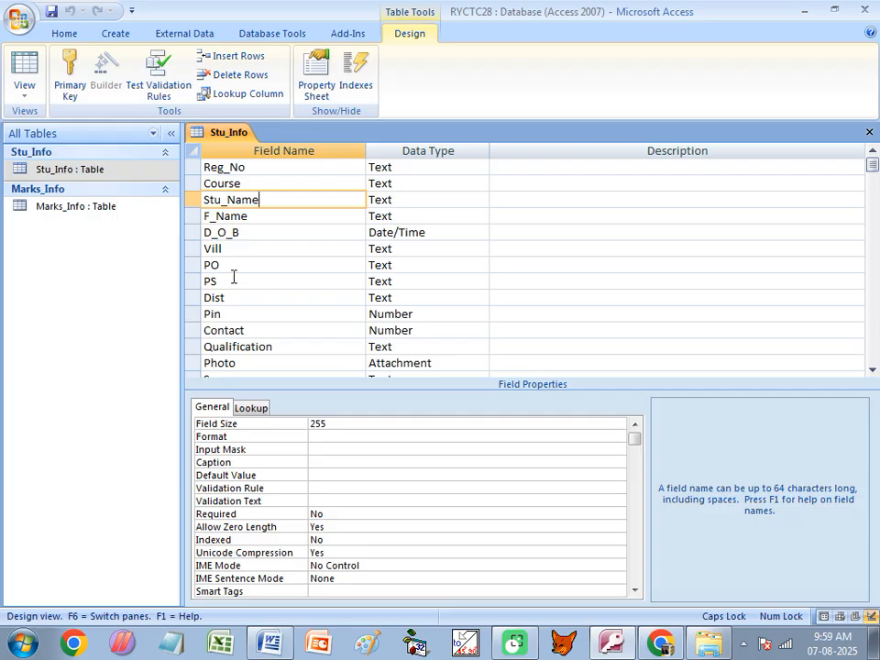
left_click(247, 231)
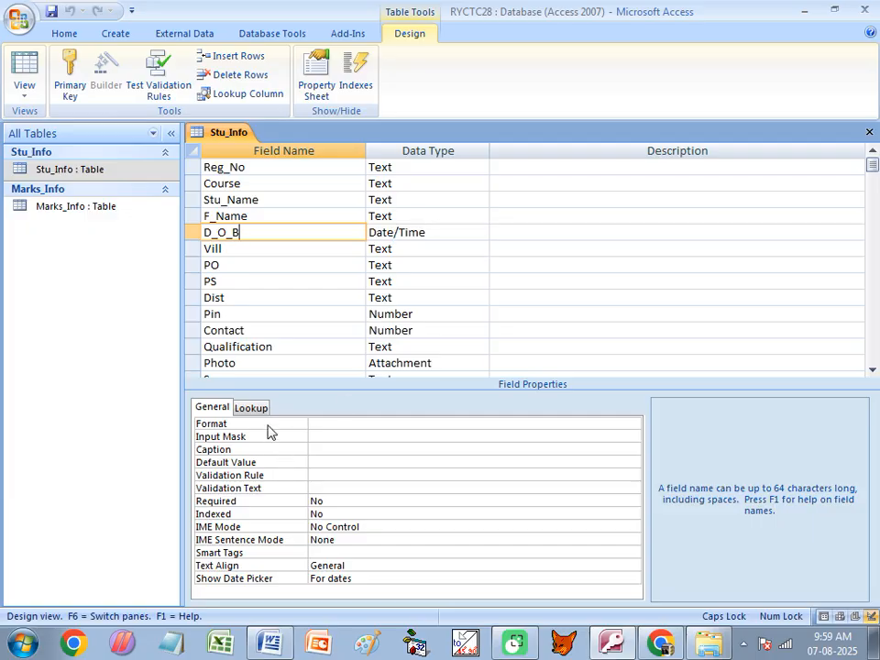
- Compare properties of Reg_No, Course, D_O_B, the Pin number field and the Photo attachment field
left_click(353, 167)
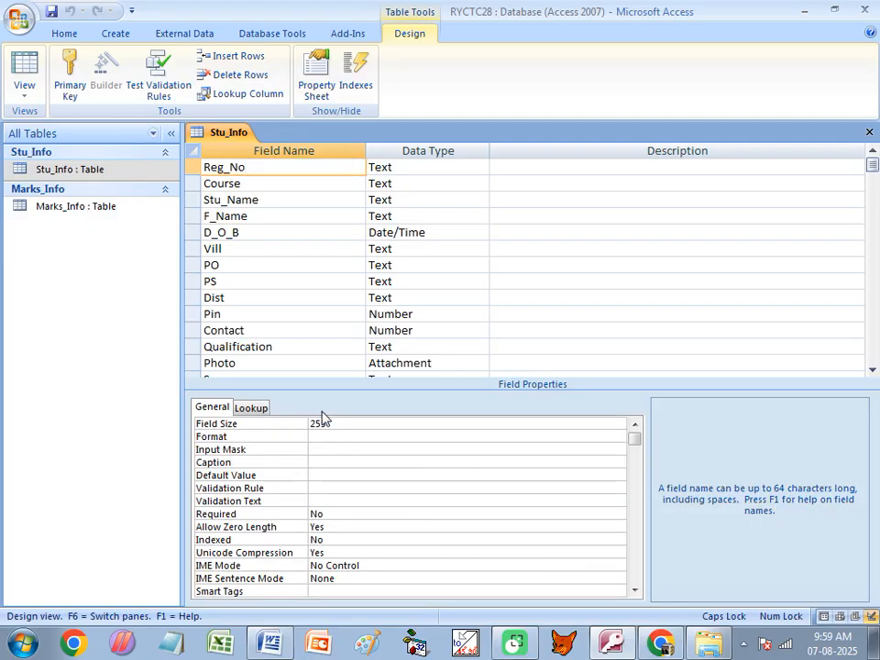
left_click(245, 184)
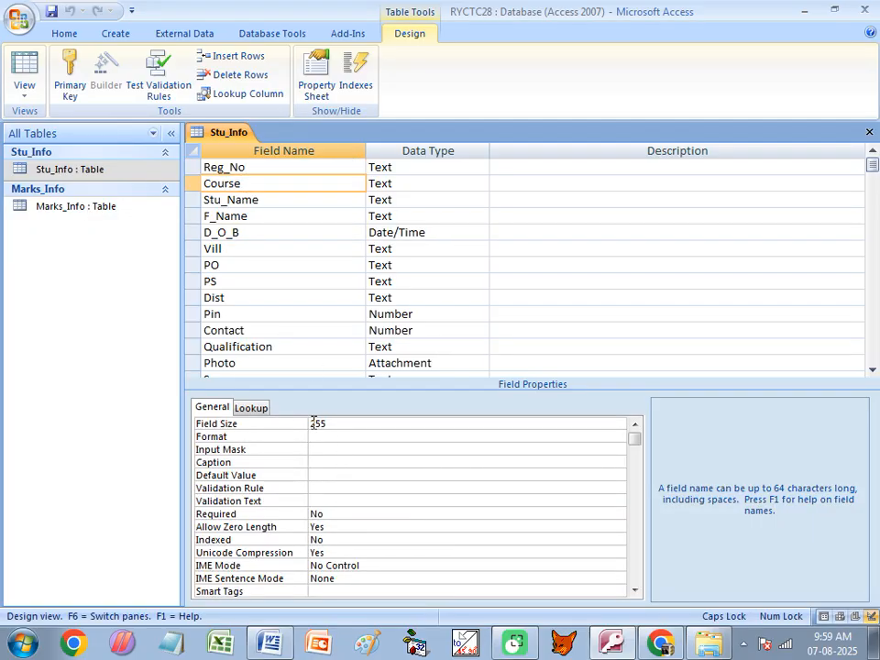
left_click(295, 233)
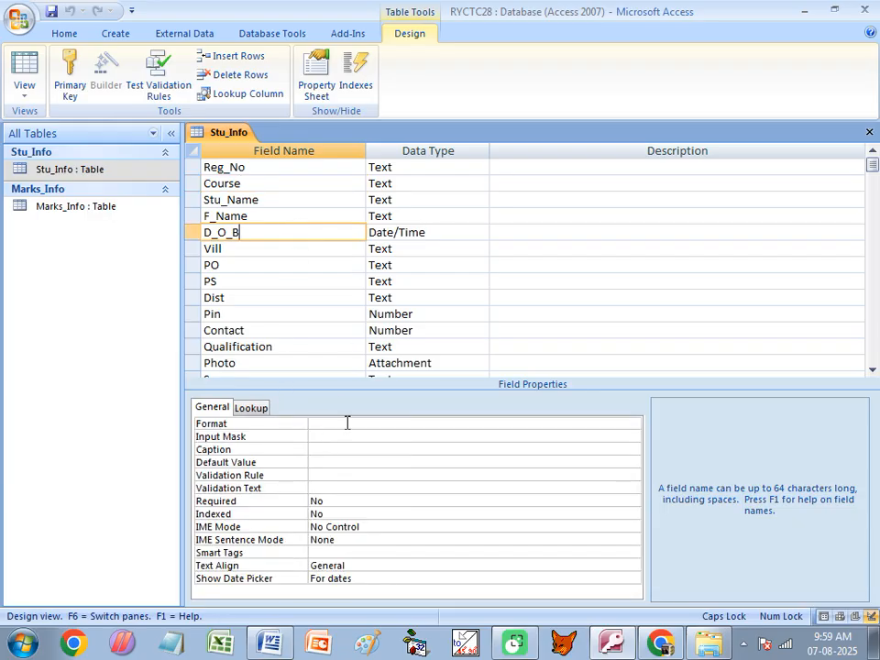
left_click(307, 315)
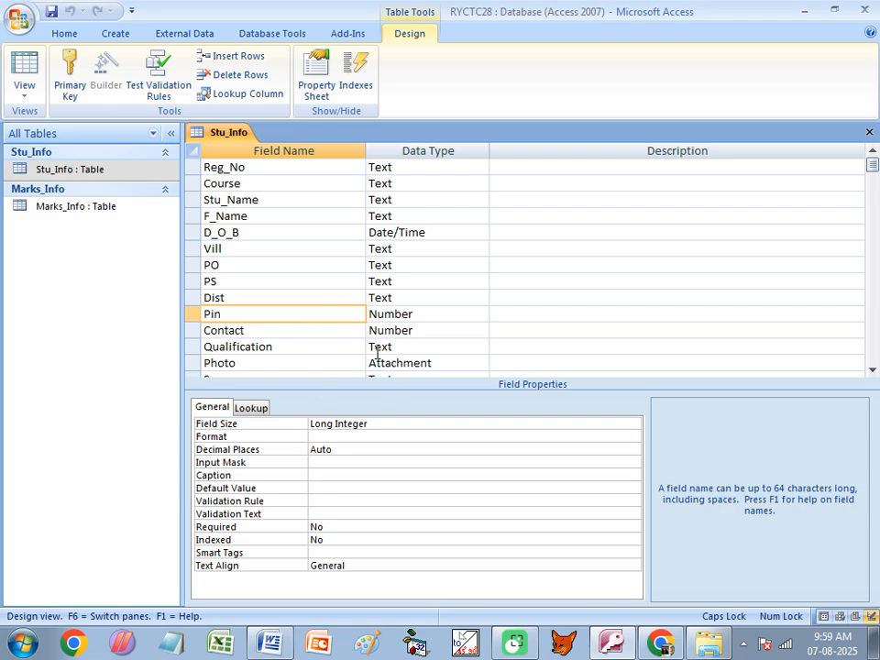
left_click(333, 367)
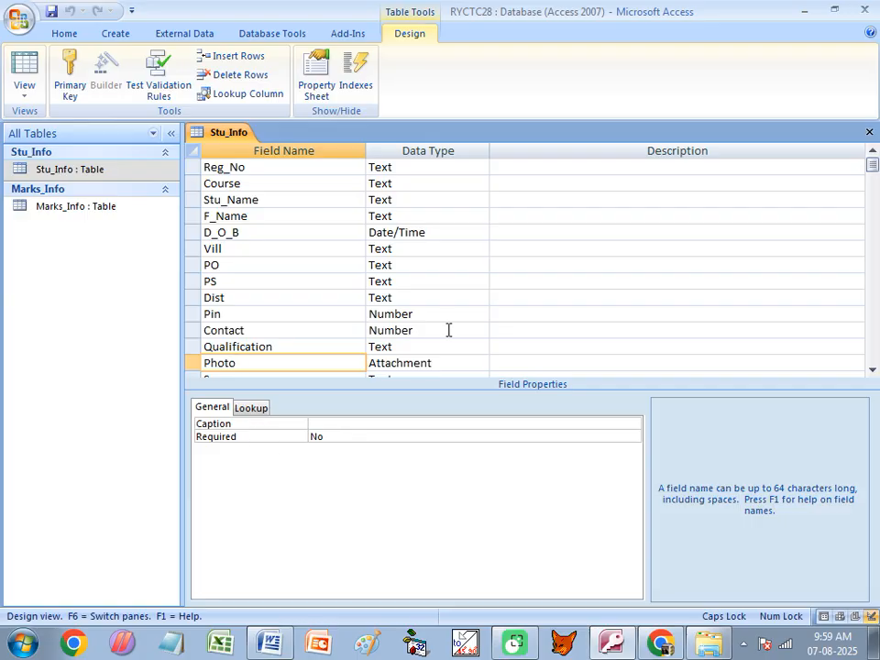
scroll(450, 328, "down", 2)
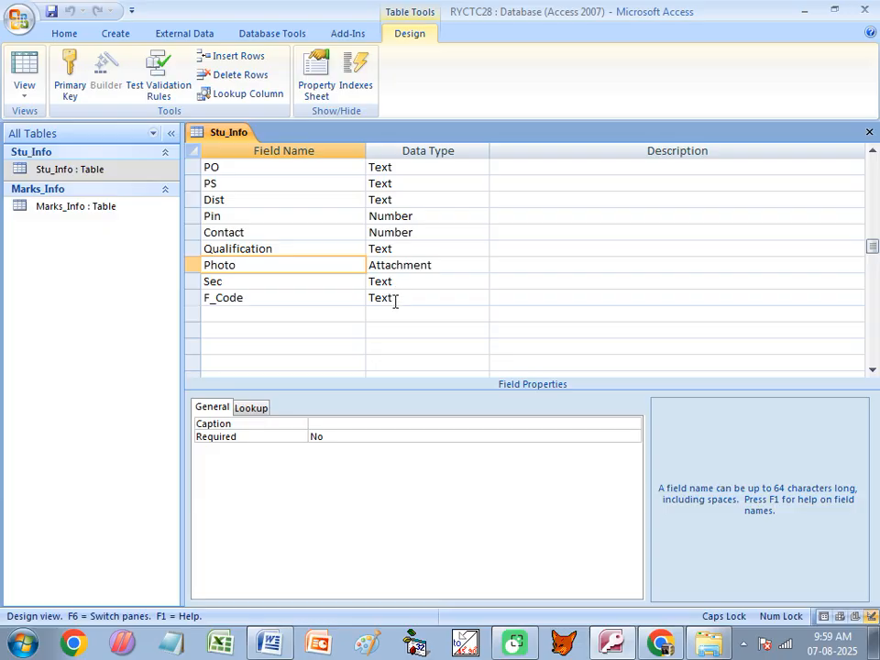
scroll(303, 279, "up", 2)
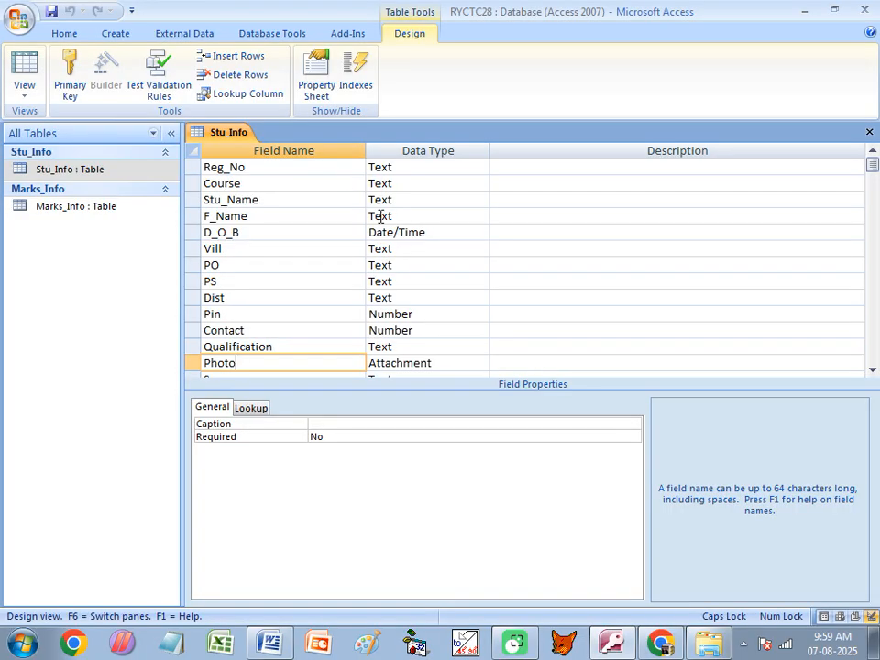
left_click(283, 170)
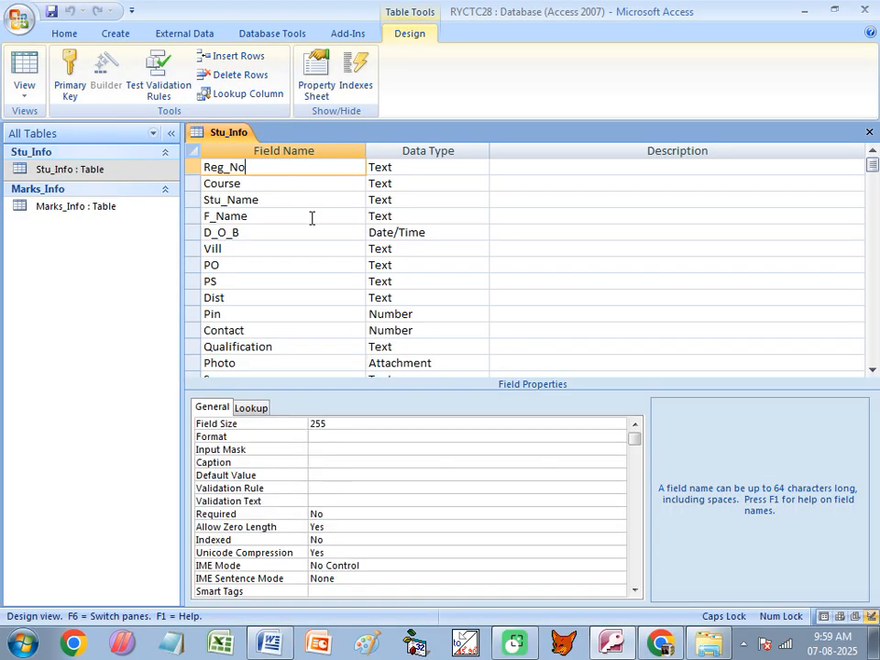
left_click(365, 235)
left_click(268, 169)
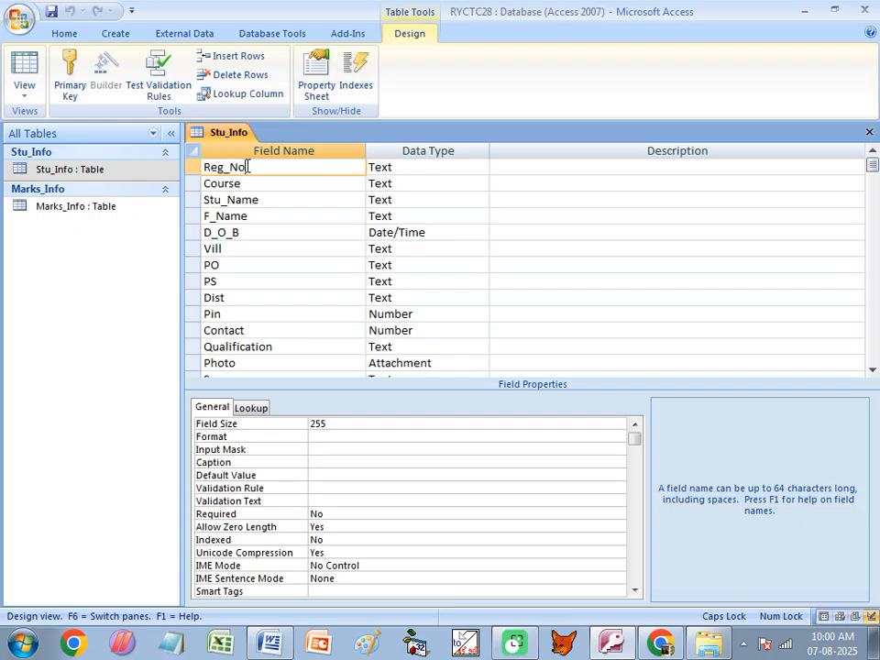
- Change the Course field size from 255 to 10 and save, accepting the data-loss warning
left_click(220, 185)
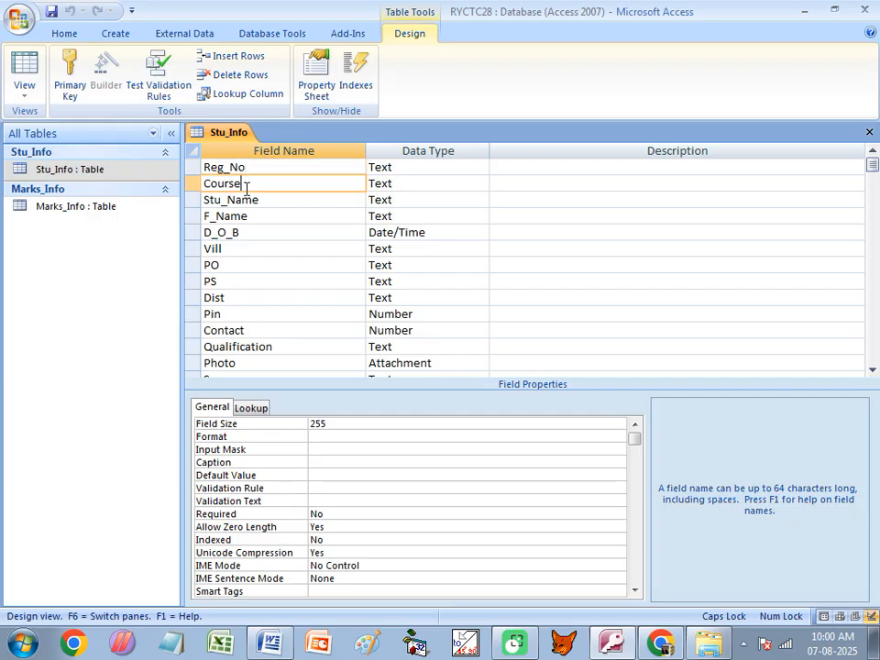
left_click(337, 424)
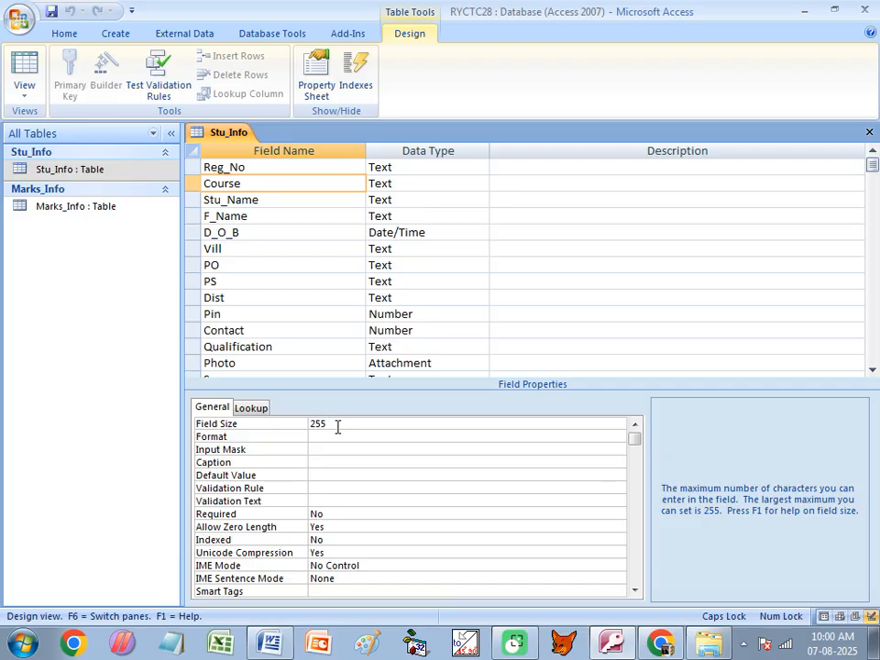
left_click_drag(338, 424, 300, 421)
type("10")
left_click(411, 184)
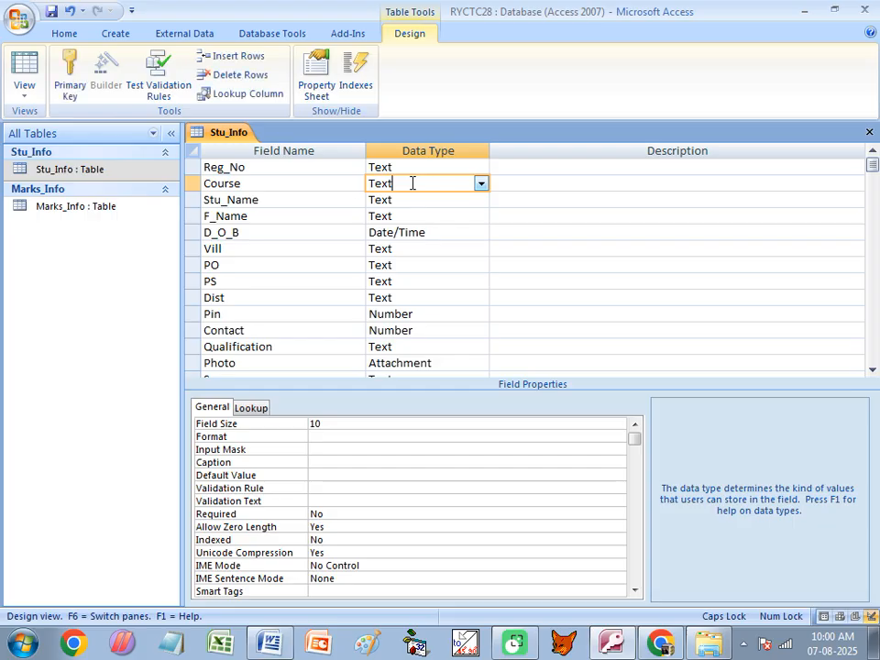
left_click(280, 186)
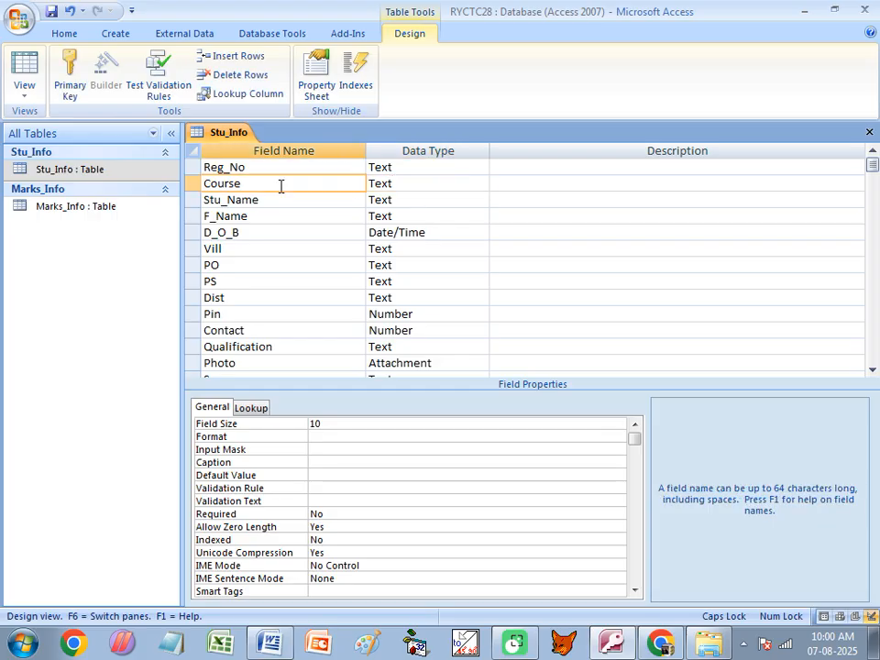
key("ctrl+w")
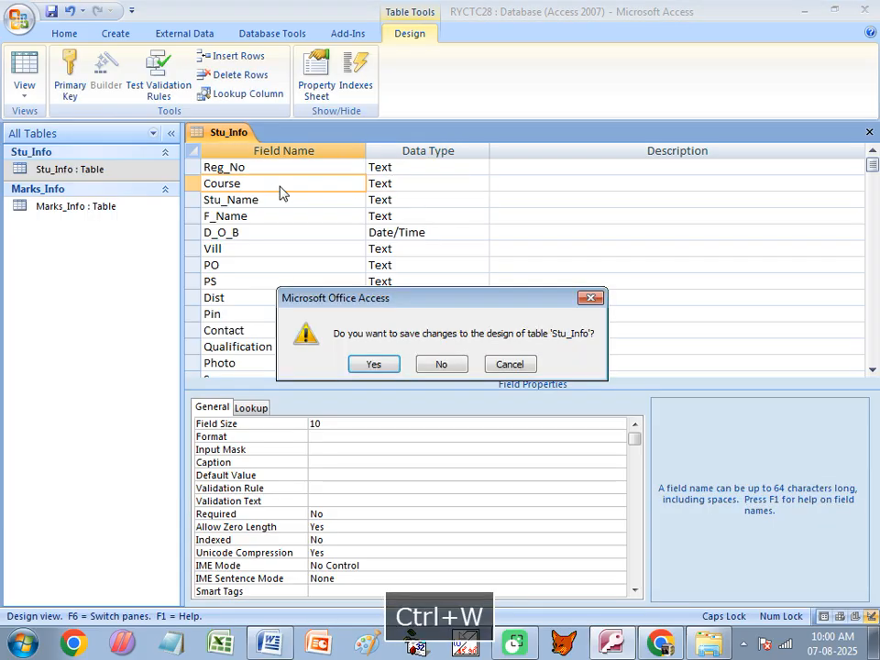
left_click(369, 364)
left_click(411, 378)
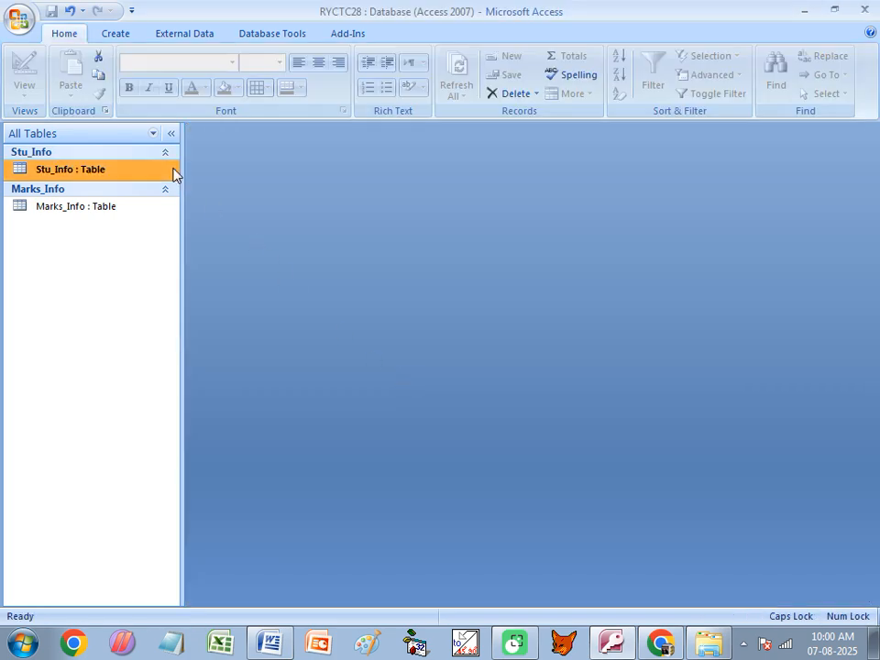
- Open the Stu_Info datasheet and enter AAAAAAAAAA as a new record's Course
left_click(108, 153)
left_click(73, 152)
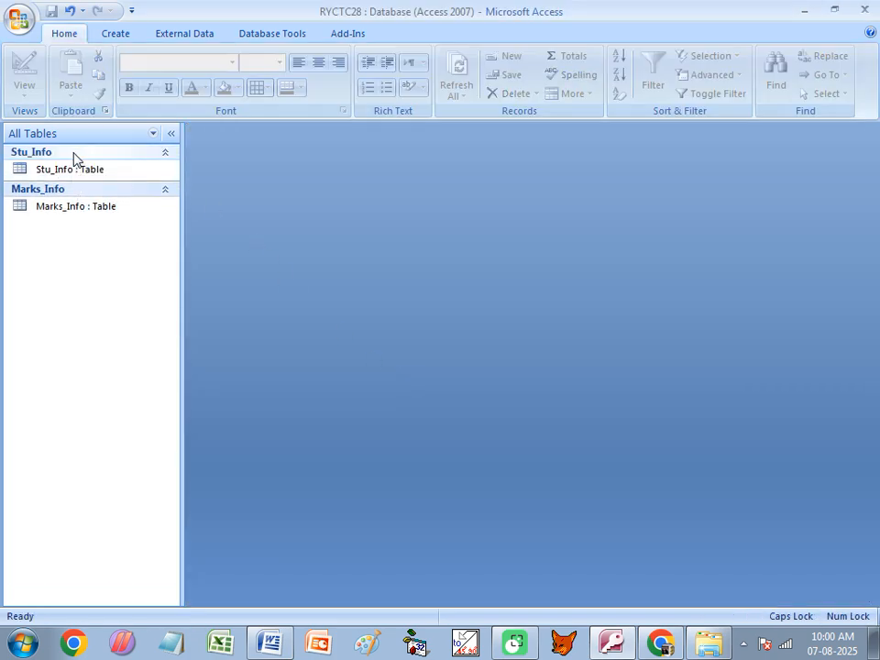
double_click(77, 170)
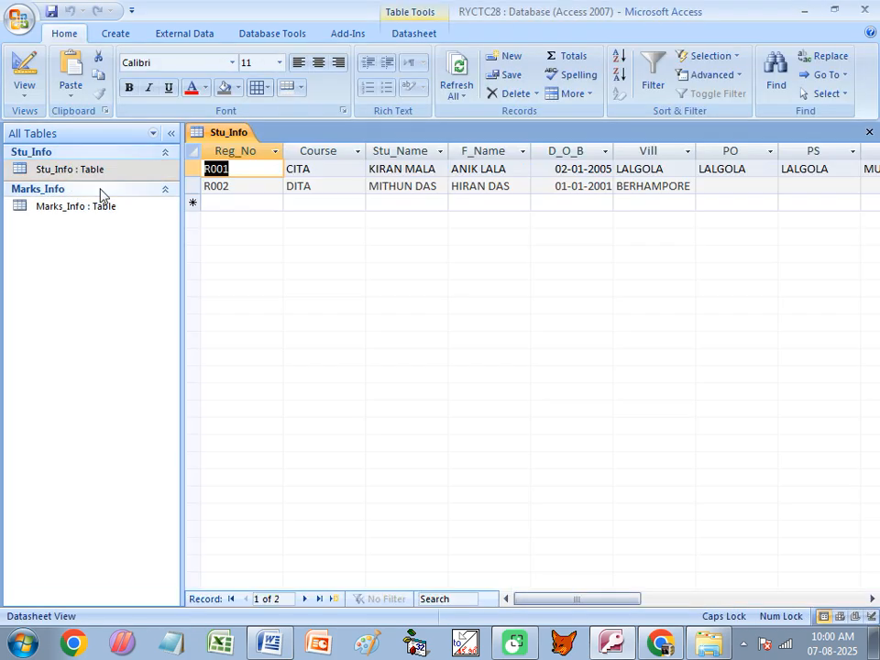
left_click(314, 202)
type("S")
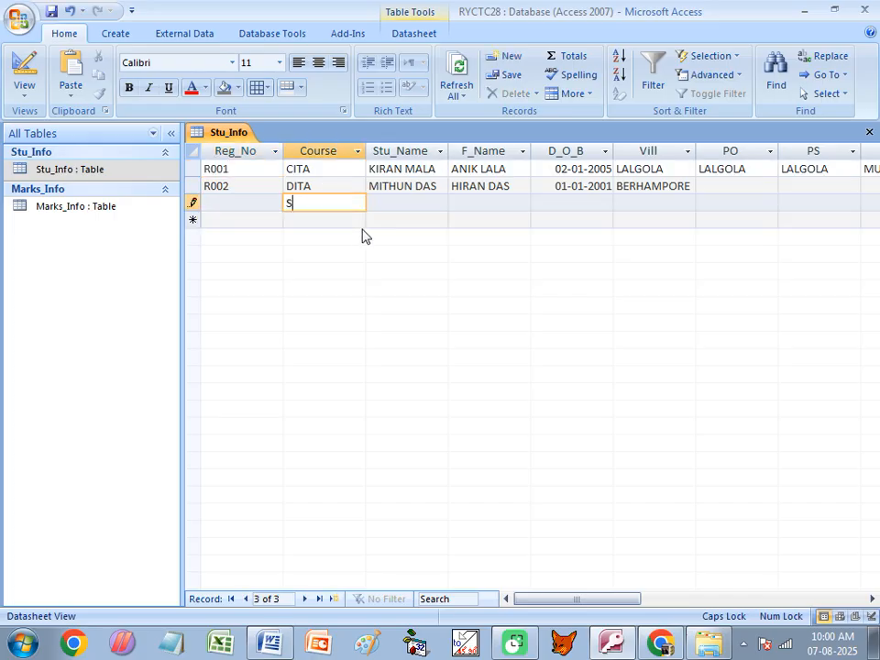
type("SASDDDSAF")
left_click_drag(357, 204, 265, 204)
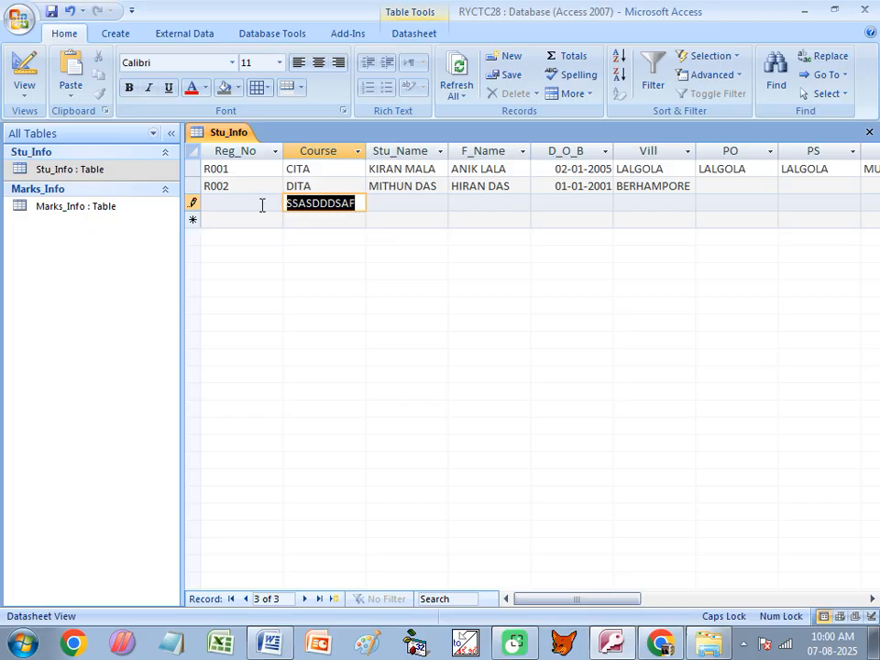
type("AAAAAAAAAA")
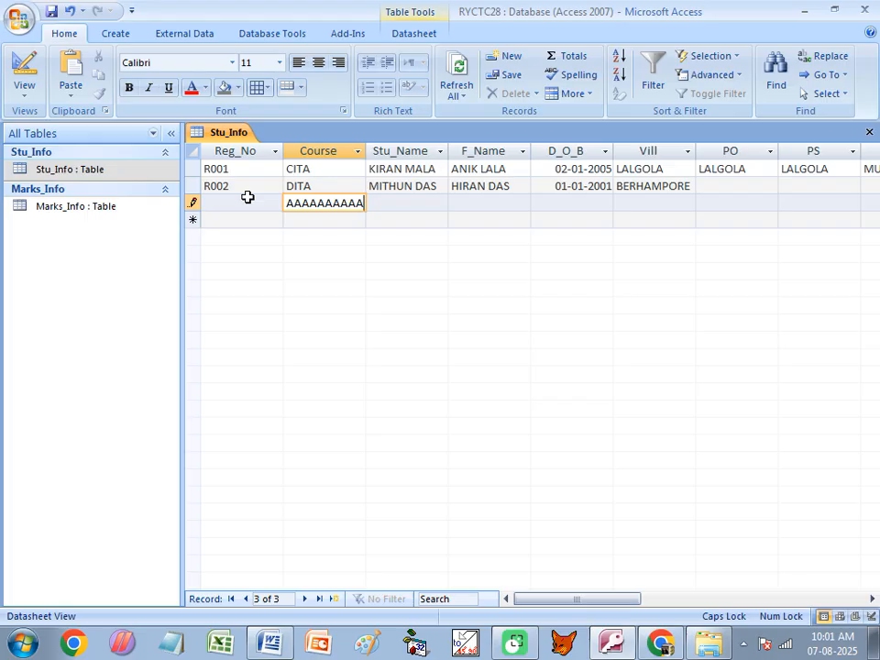
- Fill the new record's Stu_Name with a string of S's, then close the table and reopen its design options
left_click(409, 203)
type("SSSSSSSSSS")
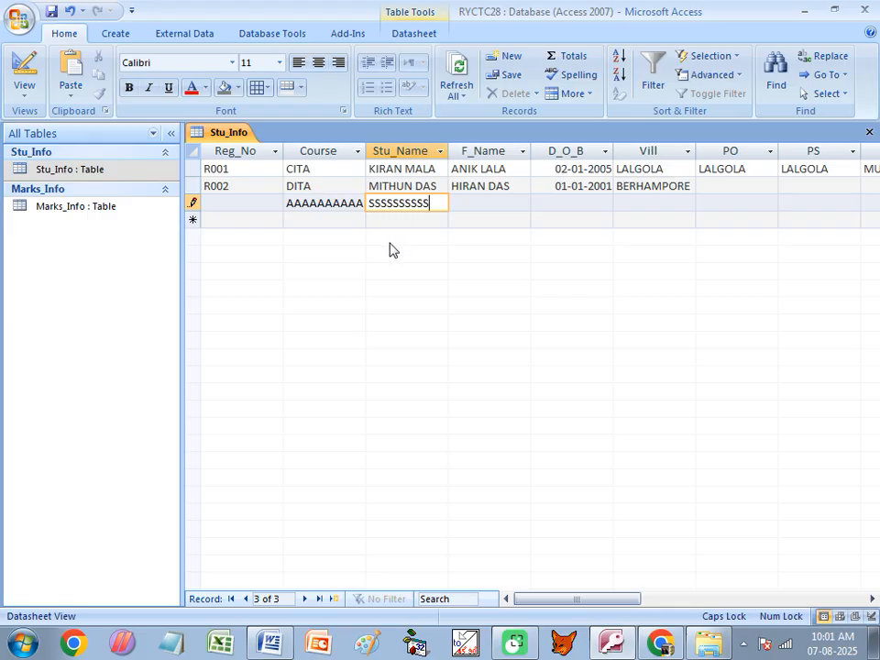
type("SSSSSSSSSSSS")
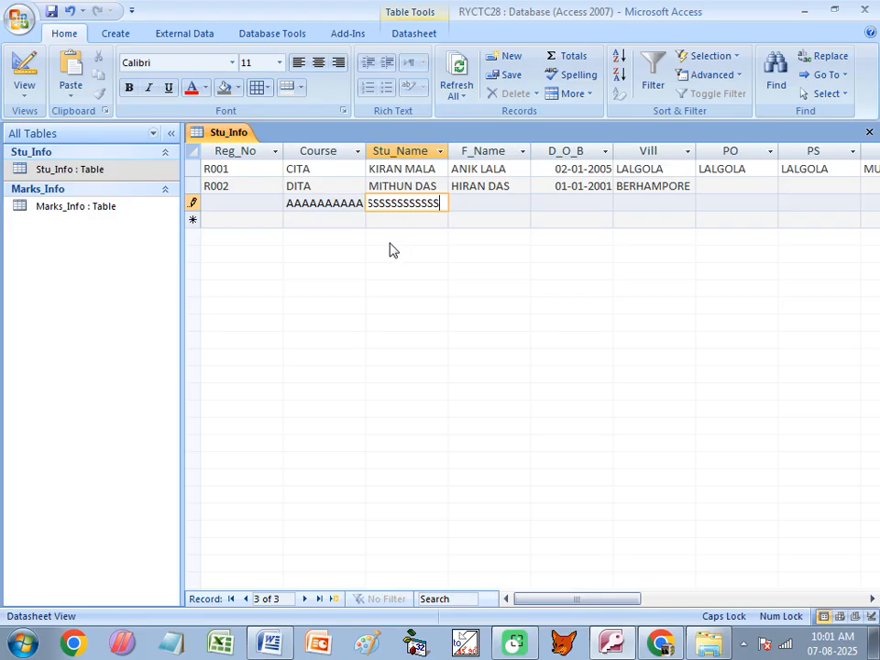
type("S")
key("BackSpace")
key("BackSpace")
left_click(868, 132)
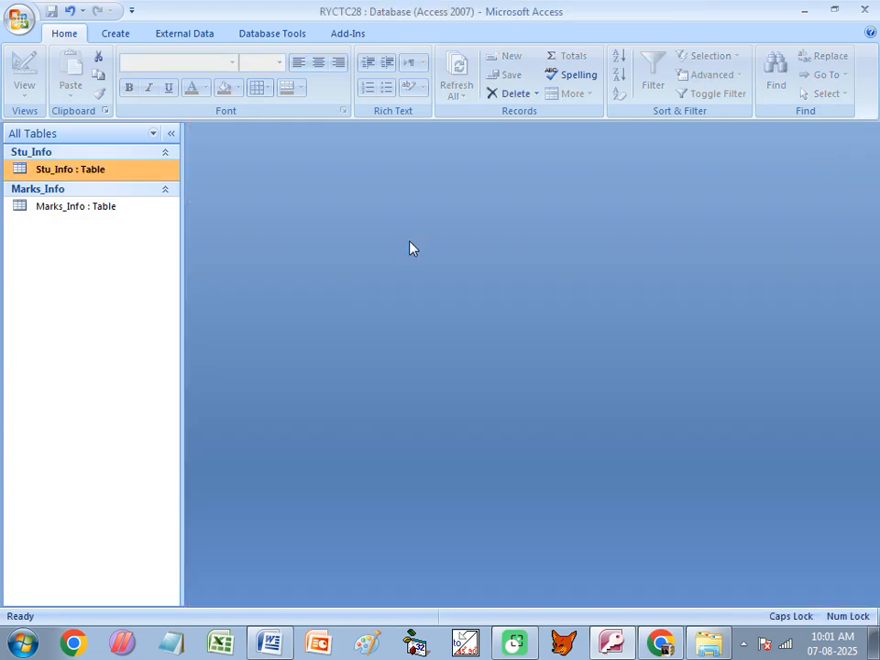
right_click(127, 173)
left_click(173, 194)
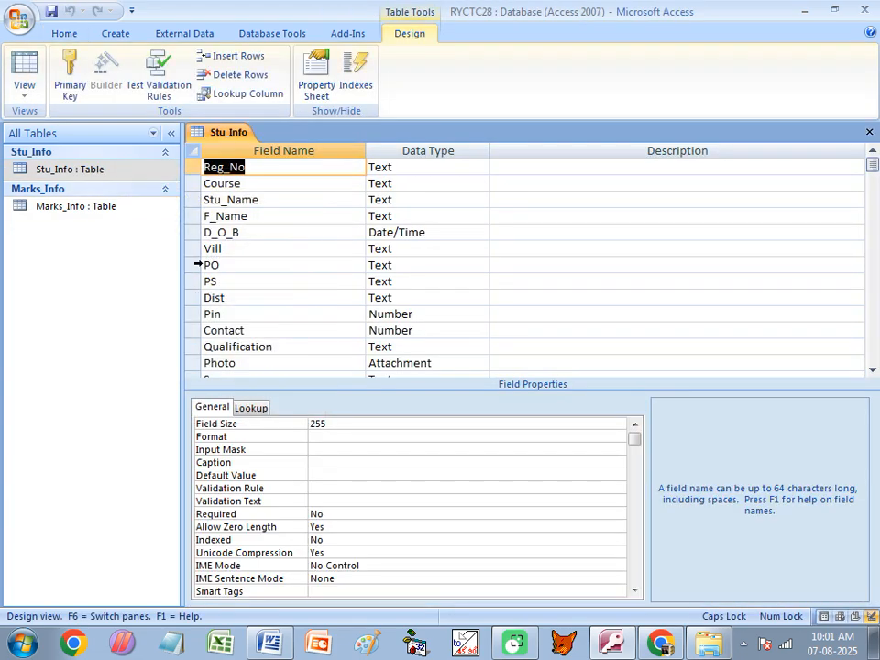
left_click(268, 183)
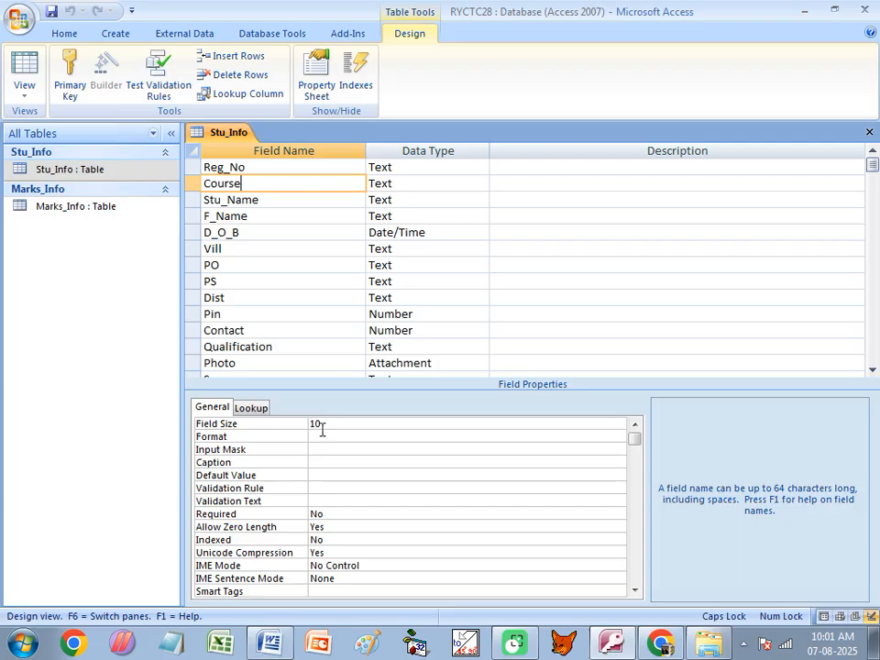
left_click(236, 169)
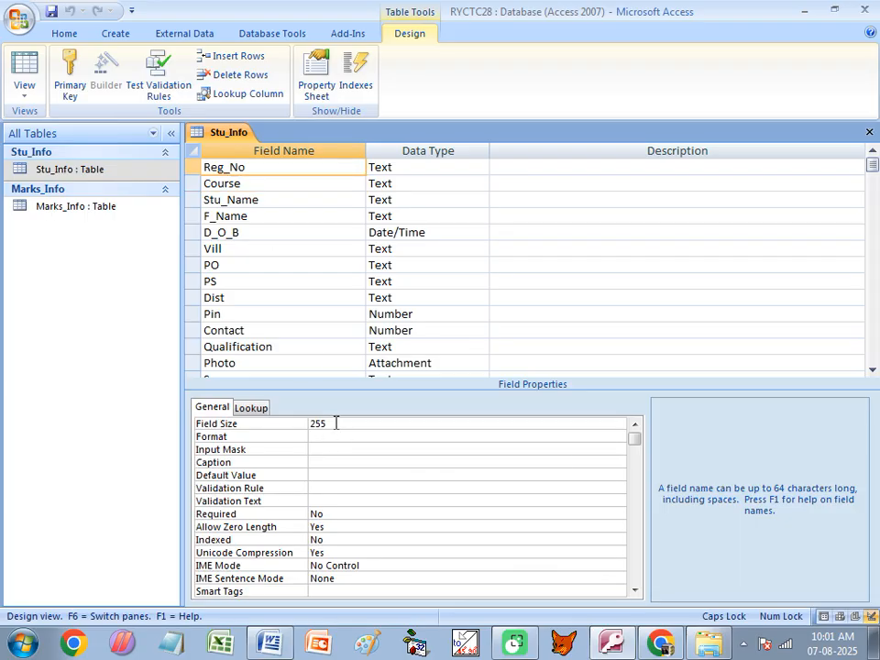
left_click(248, 184)
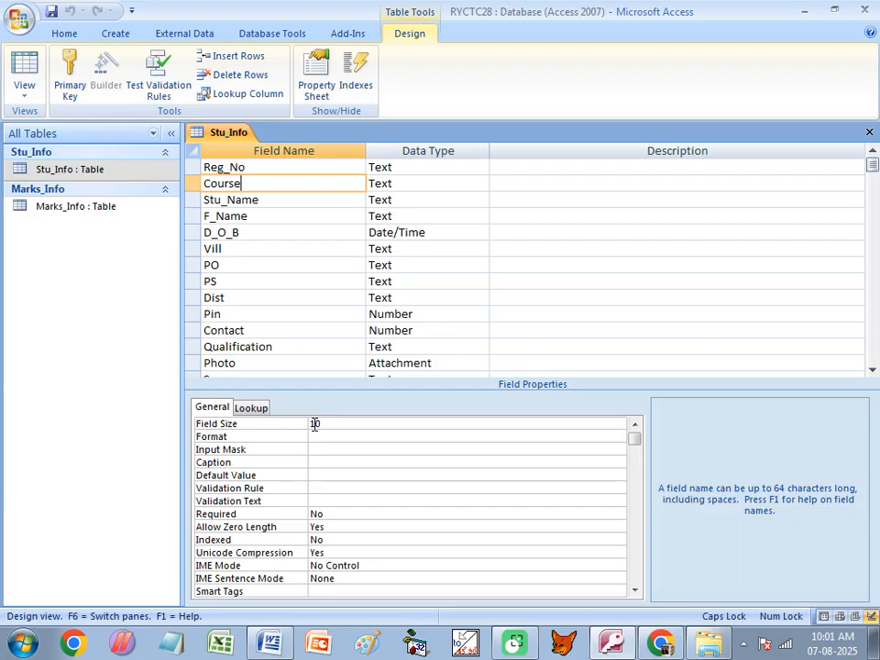
left_click(234, 438)
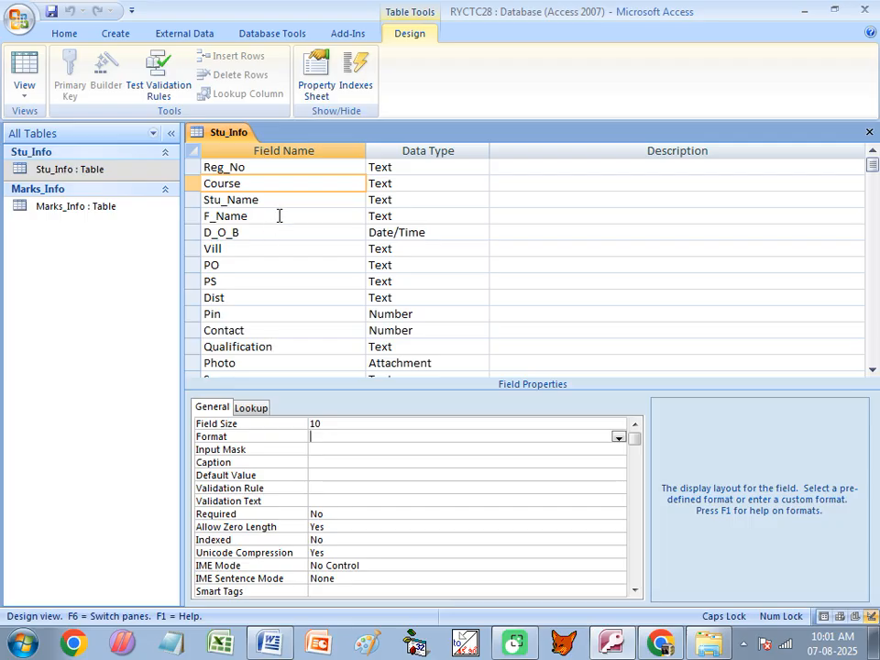
left_click(268, 645)
- Scroll the Word notes to the Format examples: > for upper case and dd/mm/yyyy for D_O_B
scroll(306, 440, "down", 7)
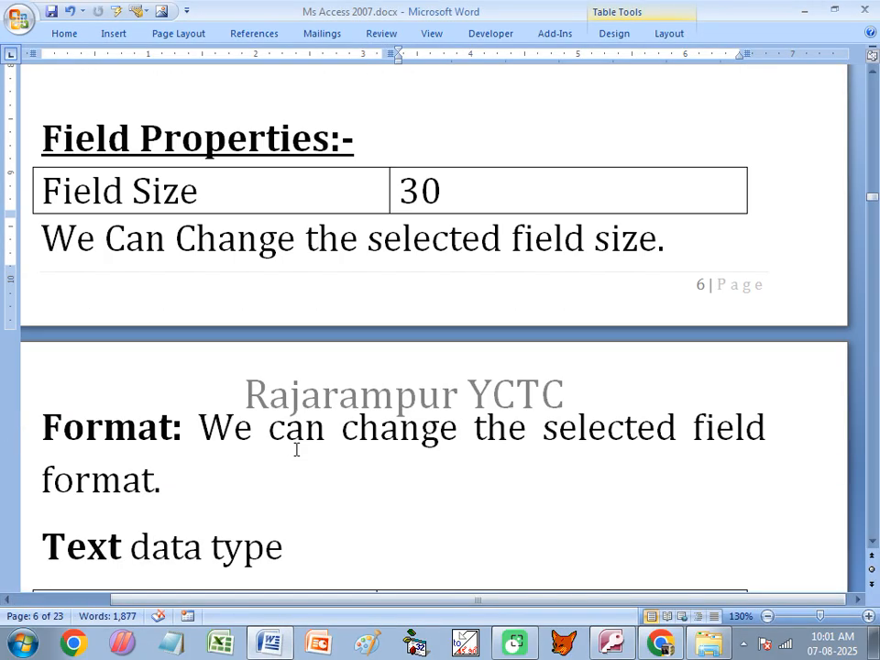
scroll(296, 449, "down", 2)
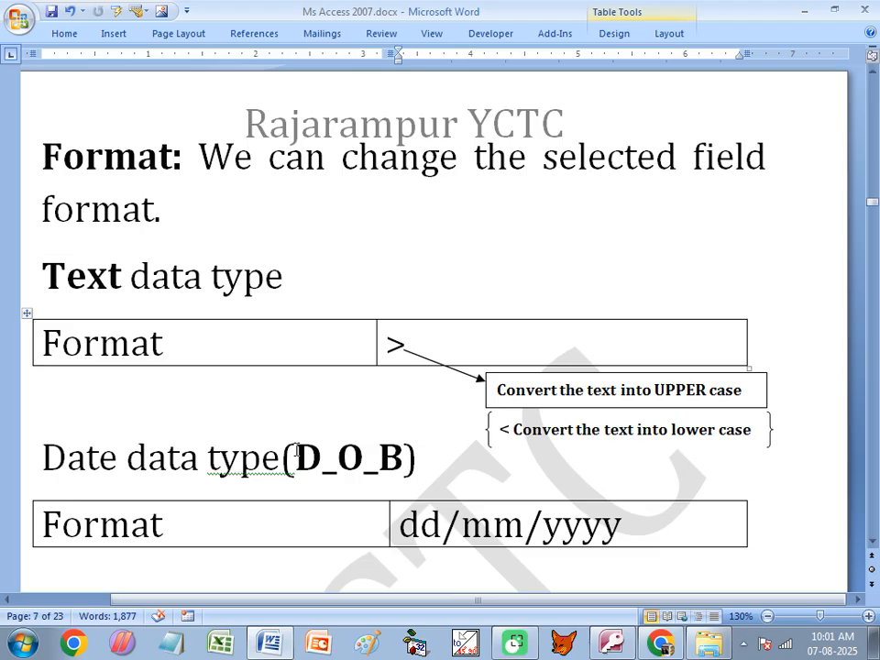
left_click(406, 346)
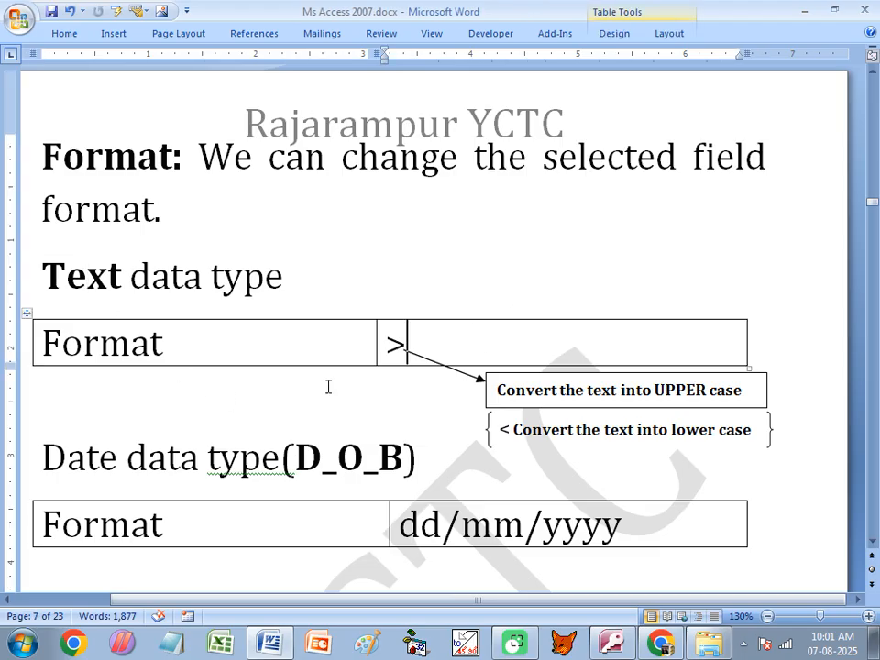
scroll(376, 363, "down", 2)
left_click(305, 349)
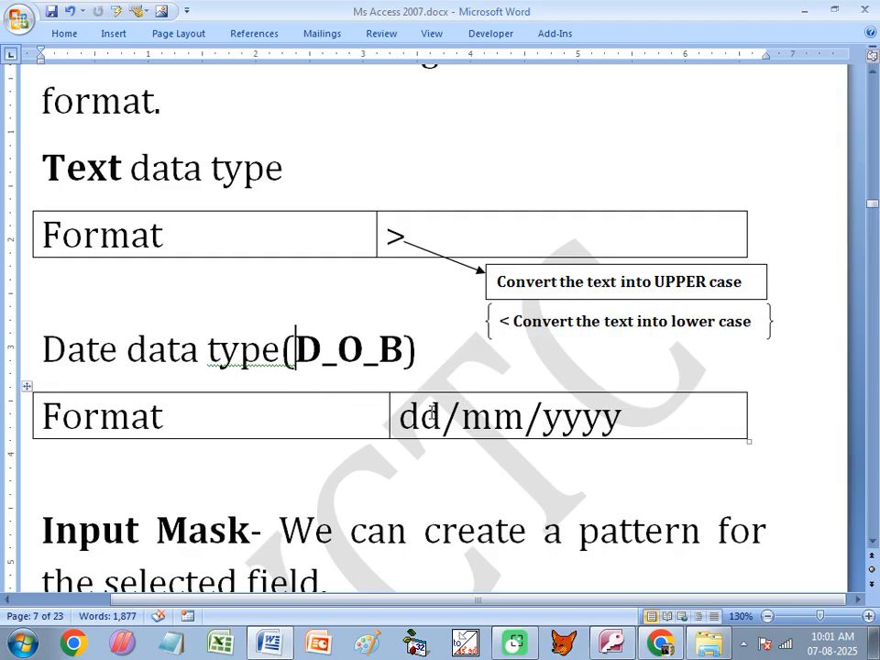
scroll(258, 425, "up", 2)
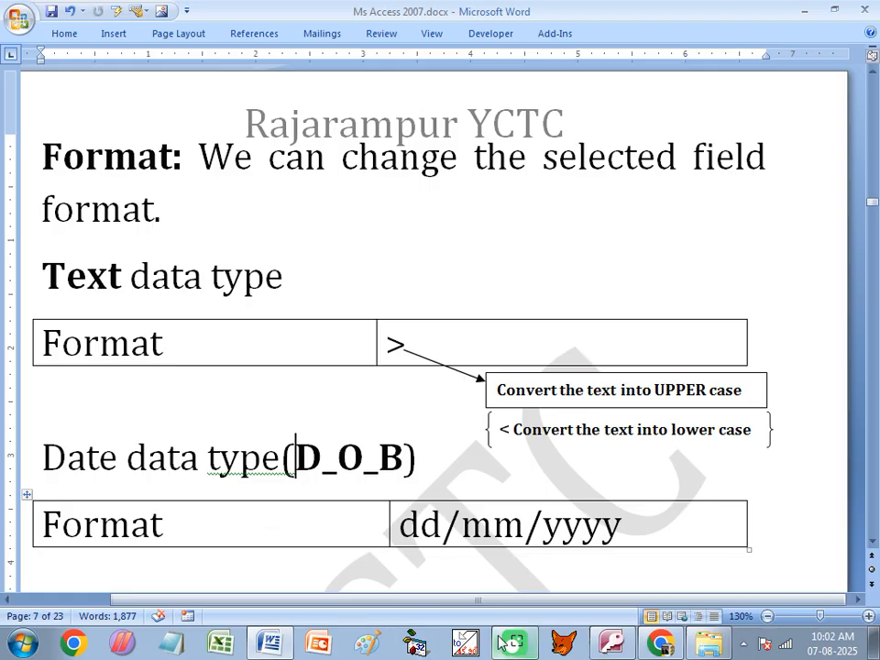
- Back in Access, set Stu_Name's Format to > so it displays in upper case
left_click(610, 644)
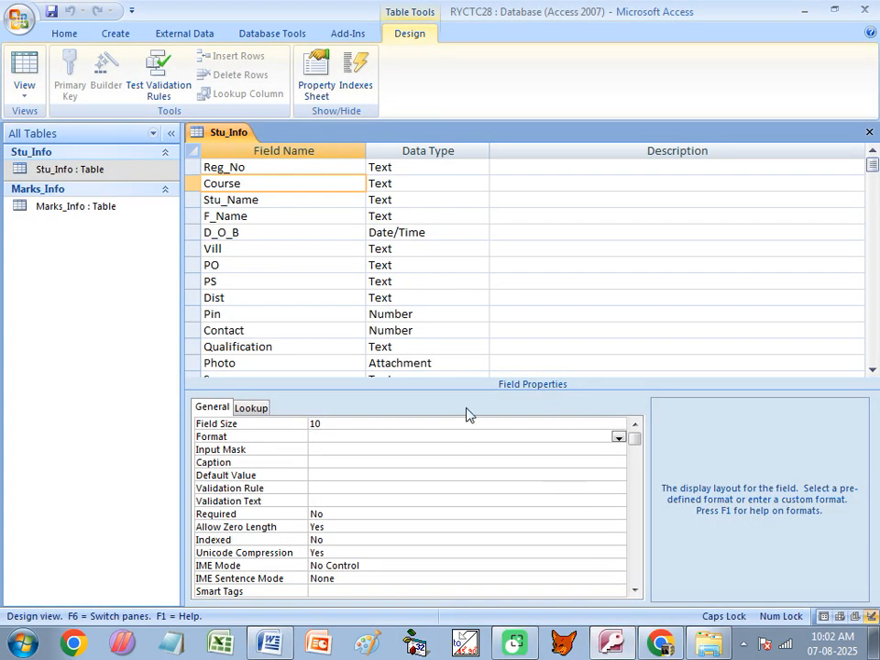
left_click(261, 200)
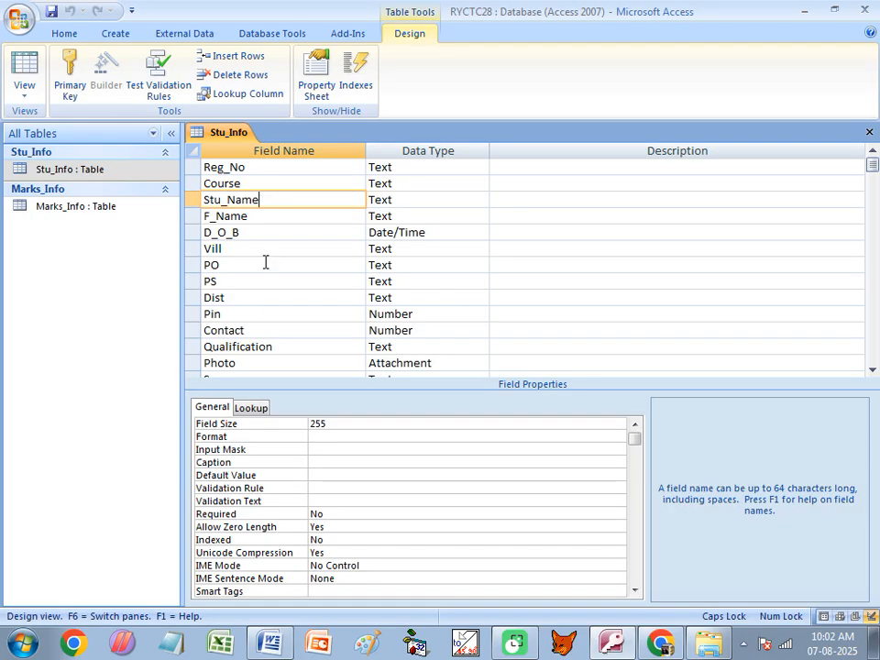
left_click(268, 438)
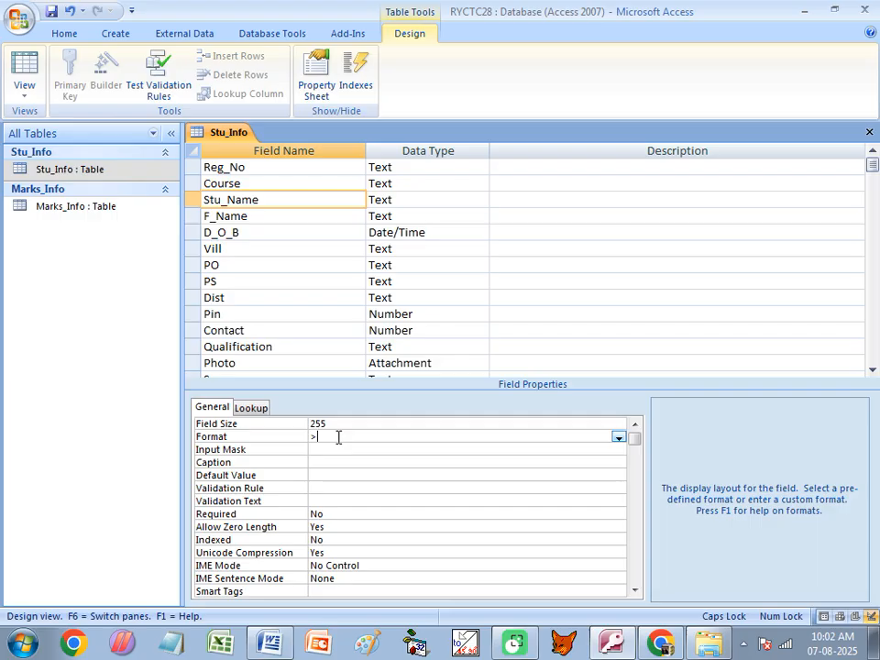
key("Return")
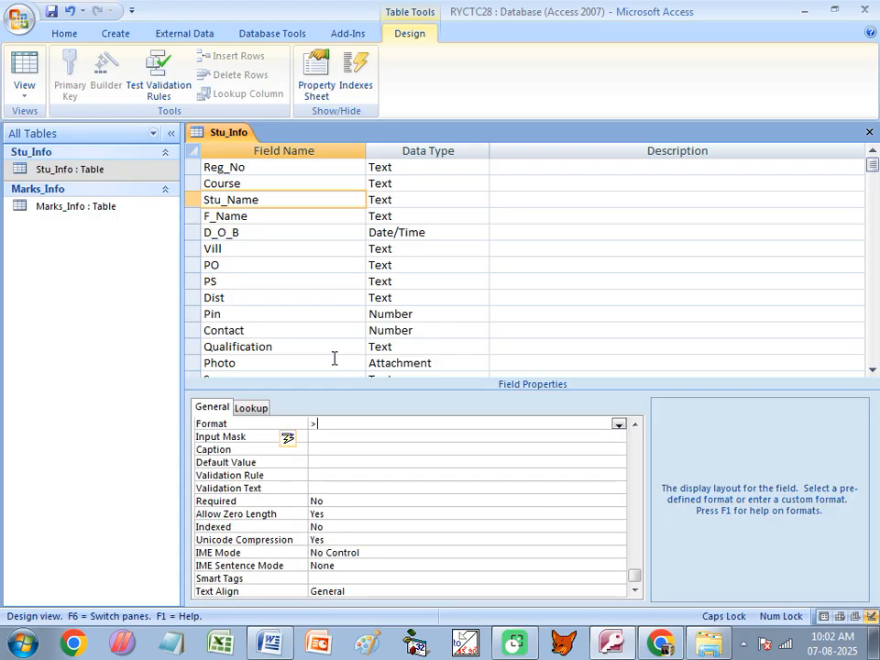
- Insert an Email_Id Text field above D_O_B and begin setting its Format to <
left_click(189, 232)
right_click(191, 234)
left_click(238, 325)
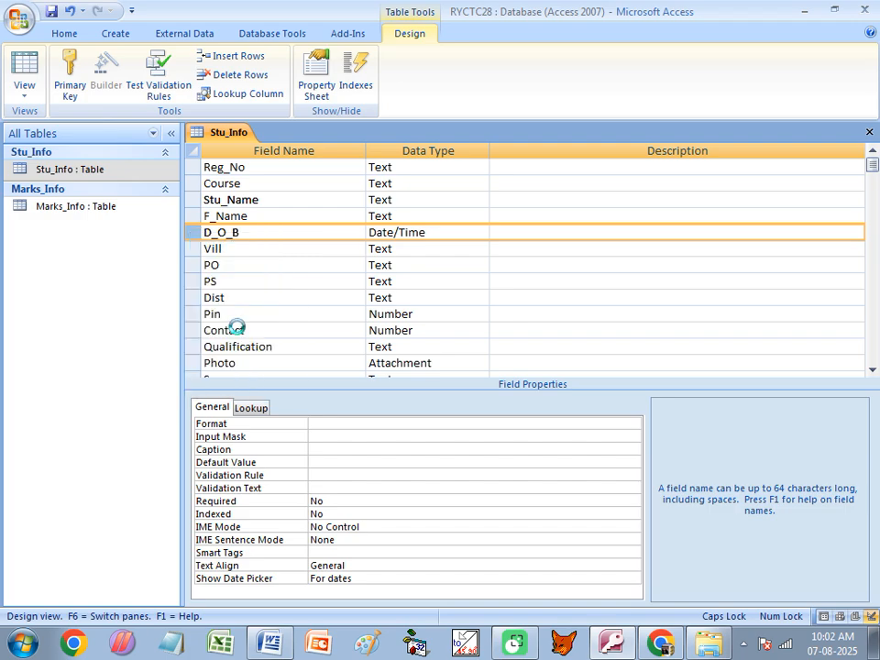
key("Caps_Lock")
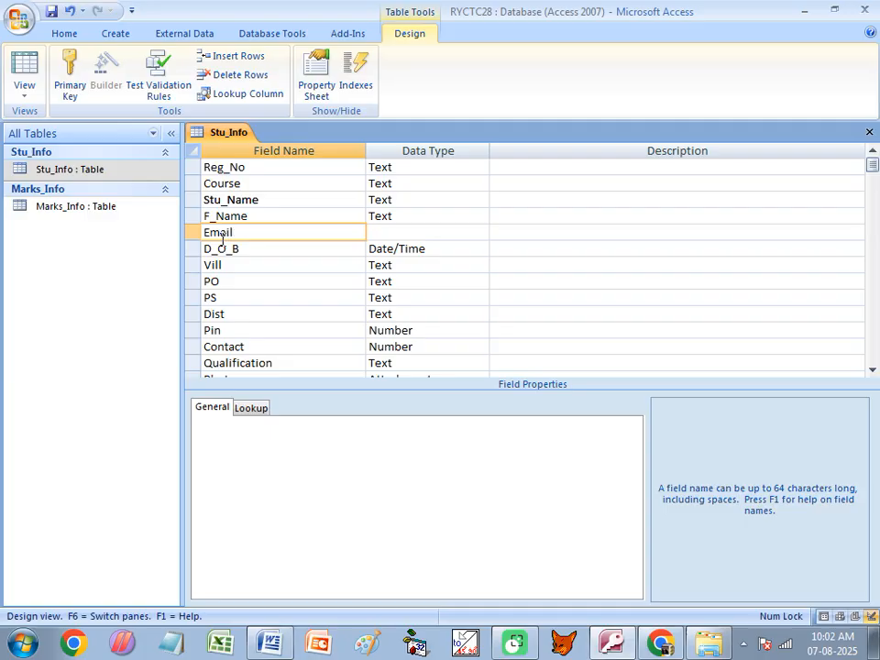
key("Tab")
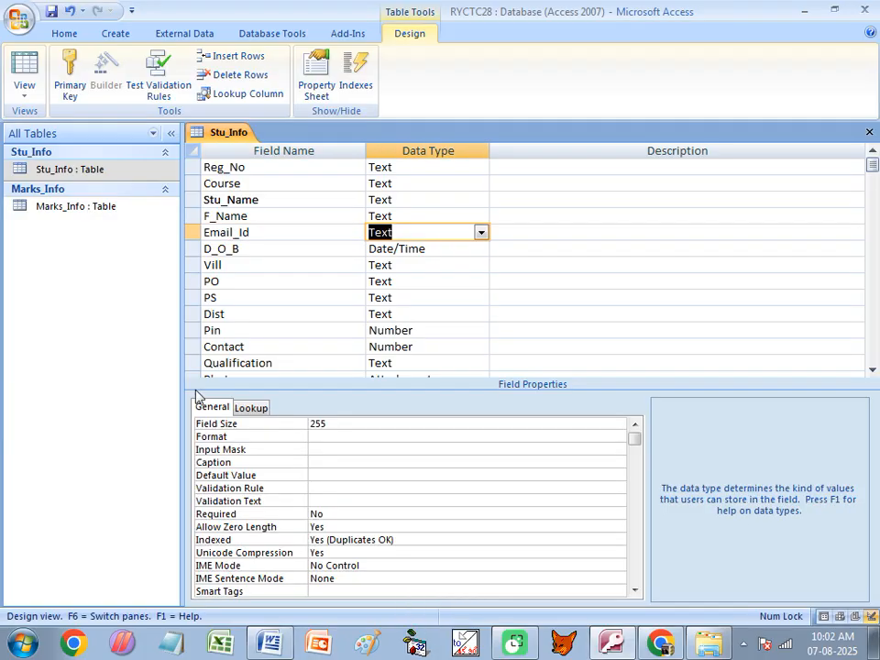
left_click(316, 437)
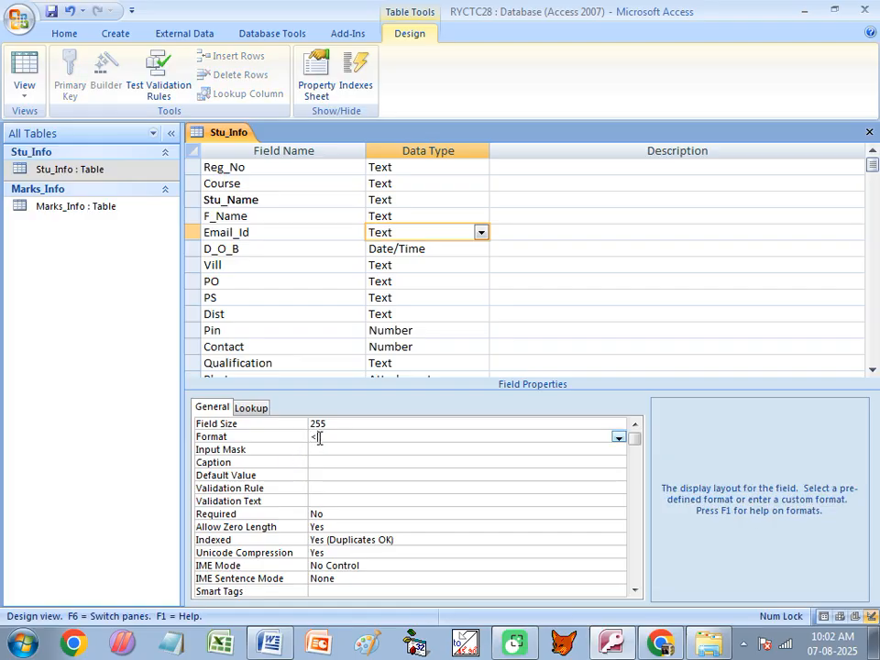
- Save the design, open the datasheet, and enter the third student's name and F_Name sdfsdfs
key("ctrl+w")
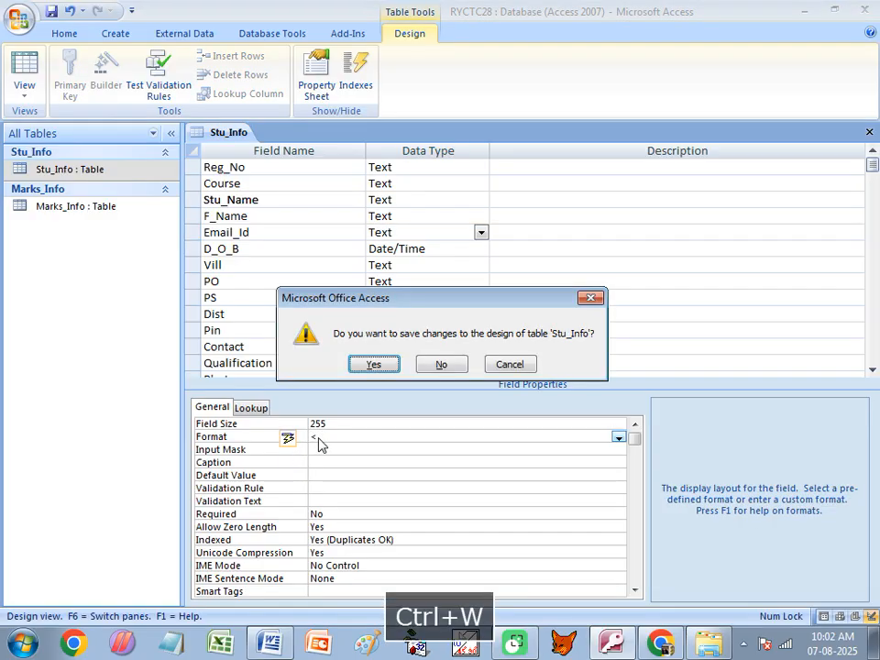
left_click(358, 365)
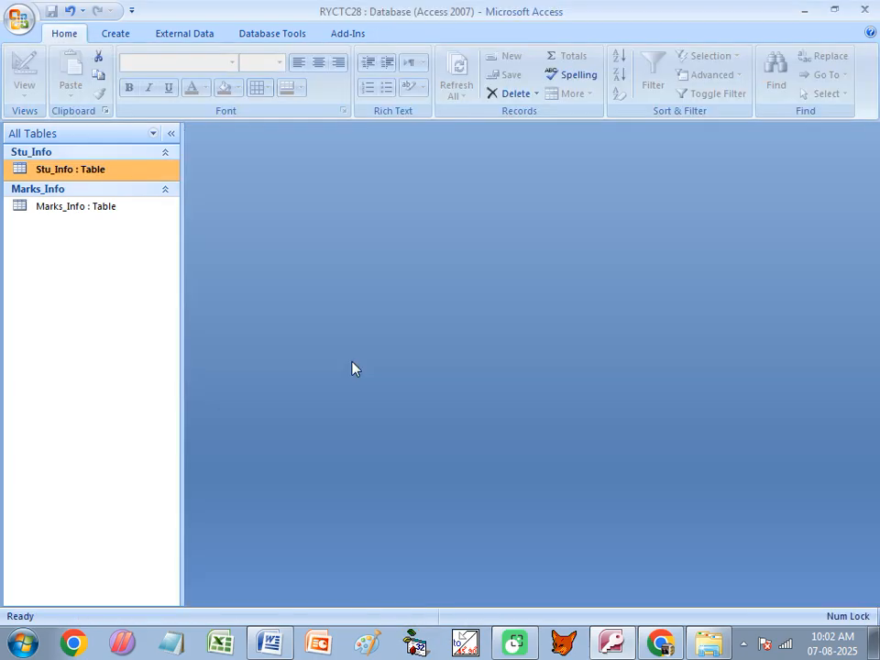
double_click(61, 169)
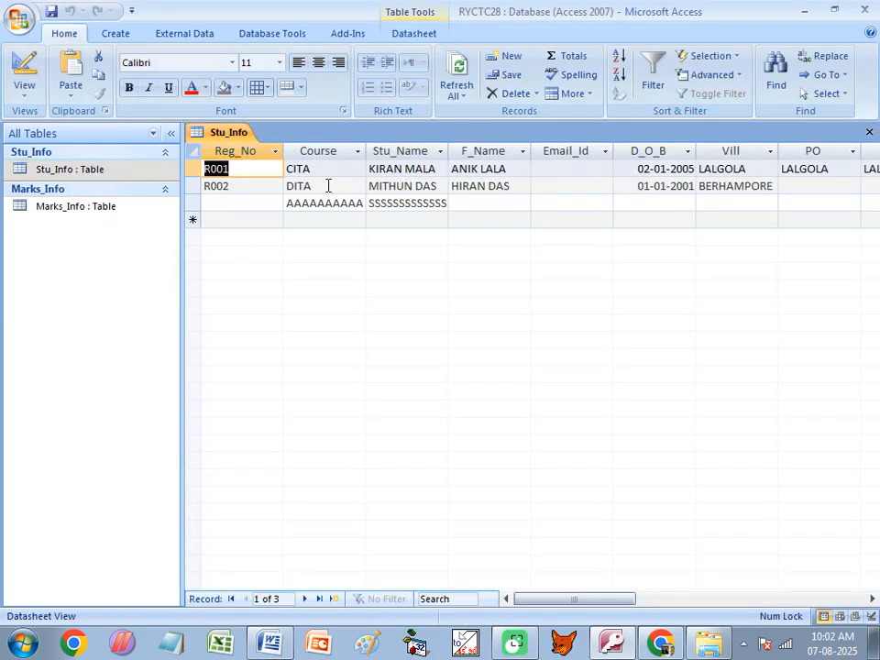
left_click_drag(451, 146, 484, 147)
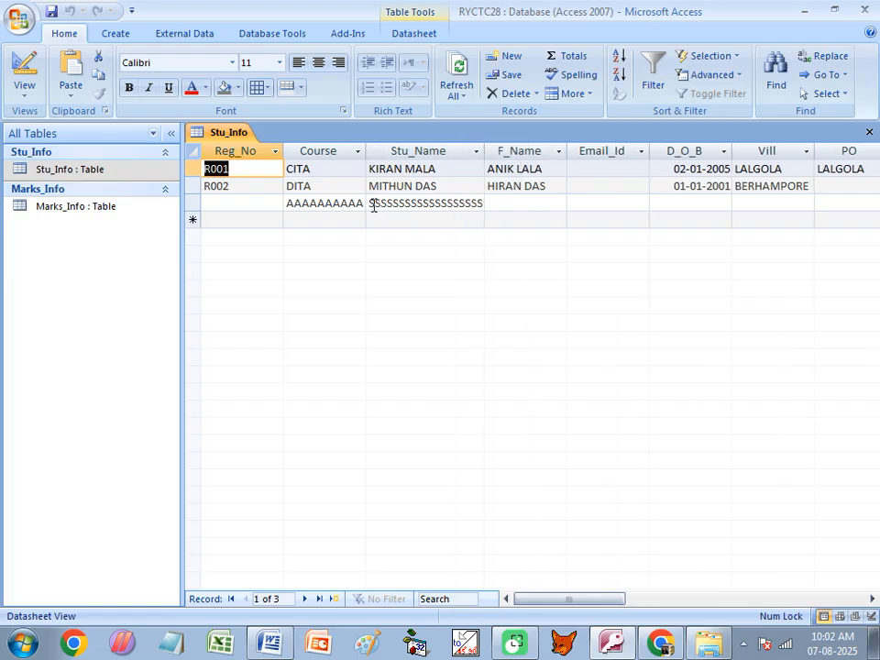
left_click(418, 204)
key("Delete")
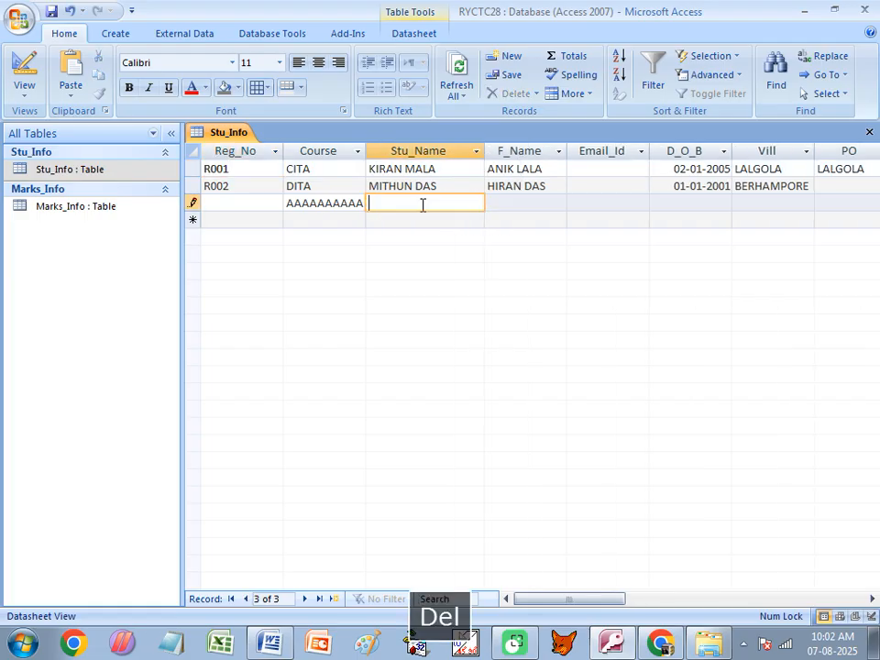
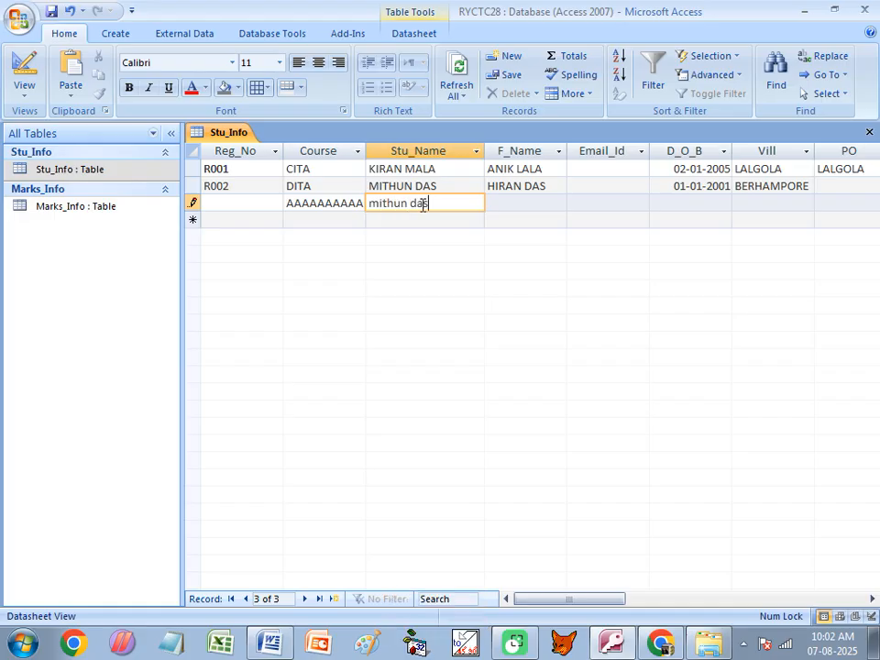
key("Tab")
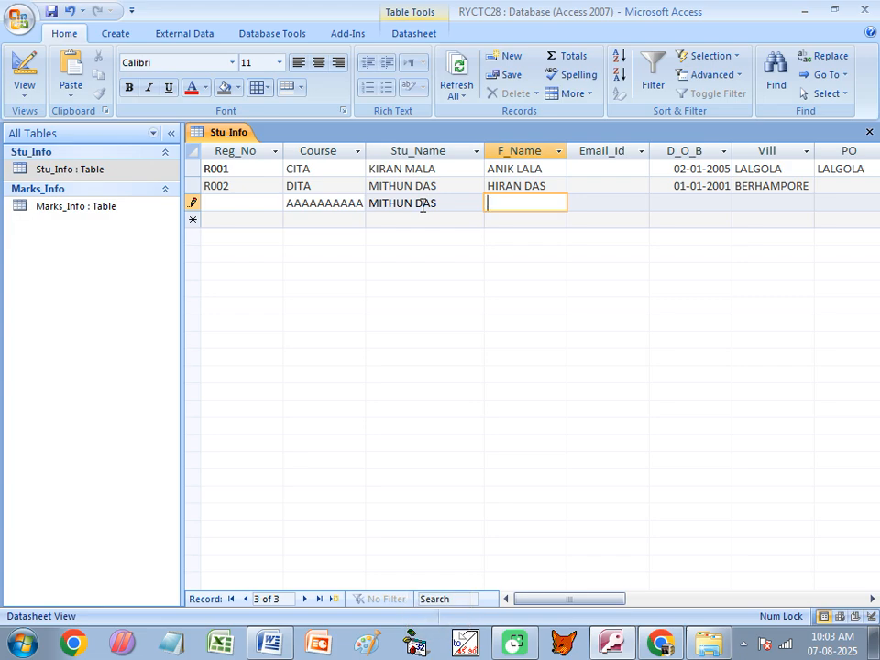
type("sdfsdfs")
key("Tab")
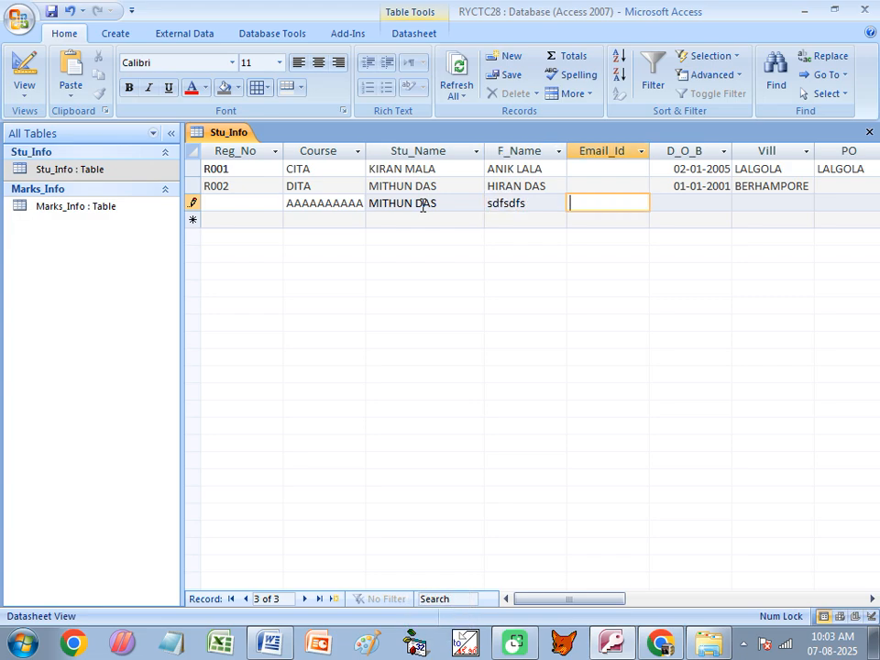
- Enter the student's e-mail address in capitals, widen the Email_Id column and fix a stray character
key("Caps_Lock")
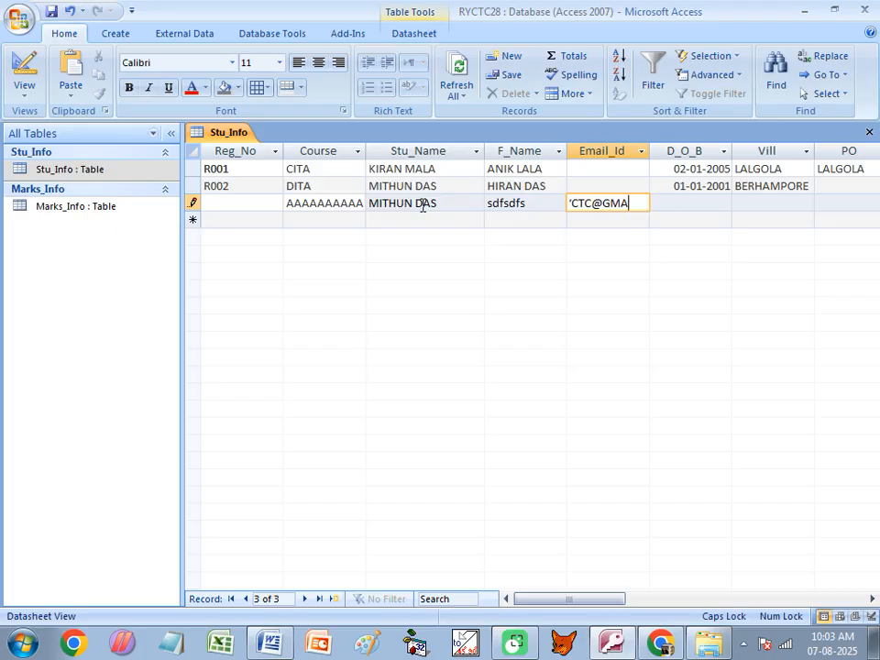
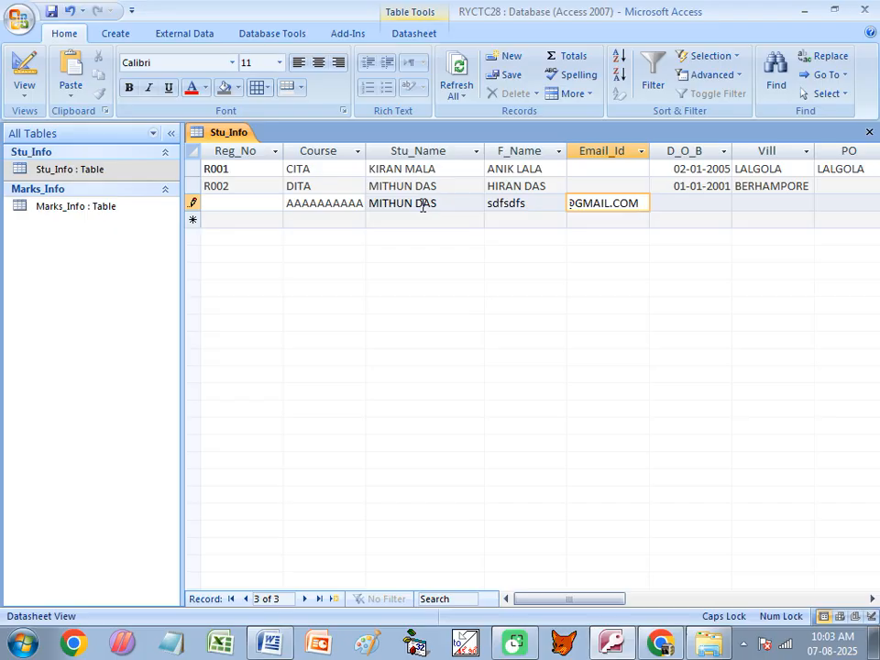
key("Tab")
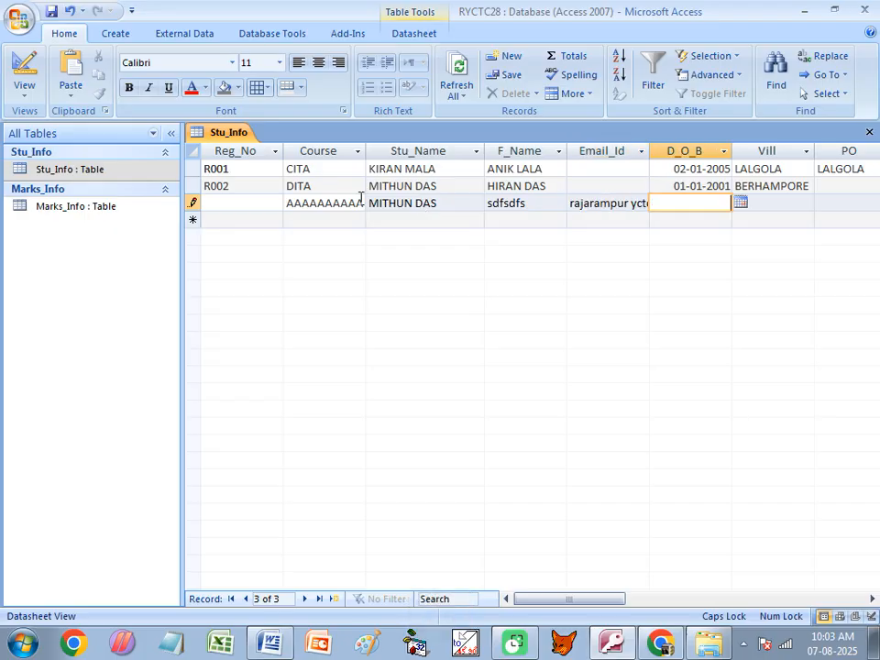
left_click_drag(655, 147, 724, 147)
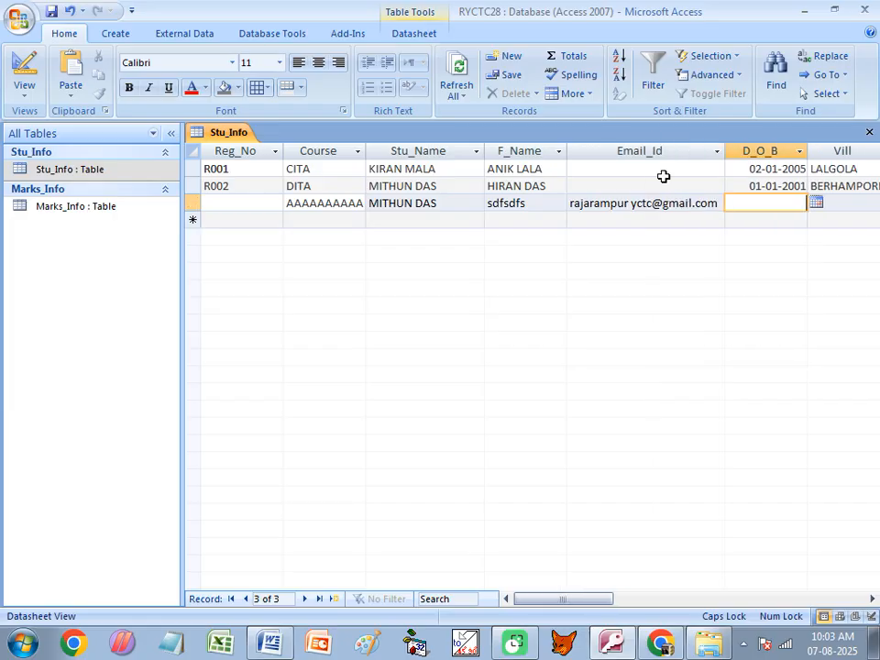
left_click(630, 204)
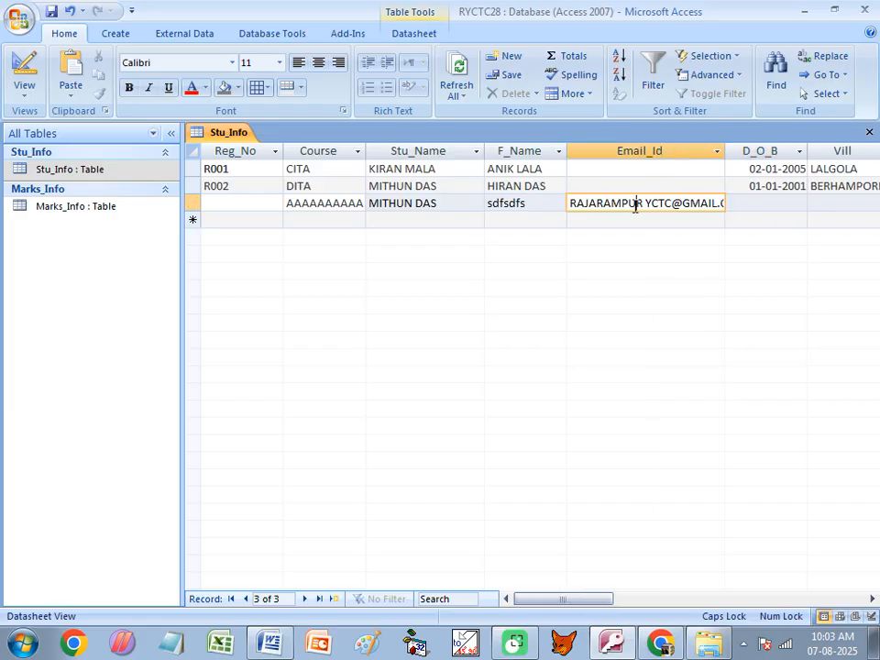
key("BackSpace")
left_click(747, 203)
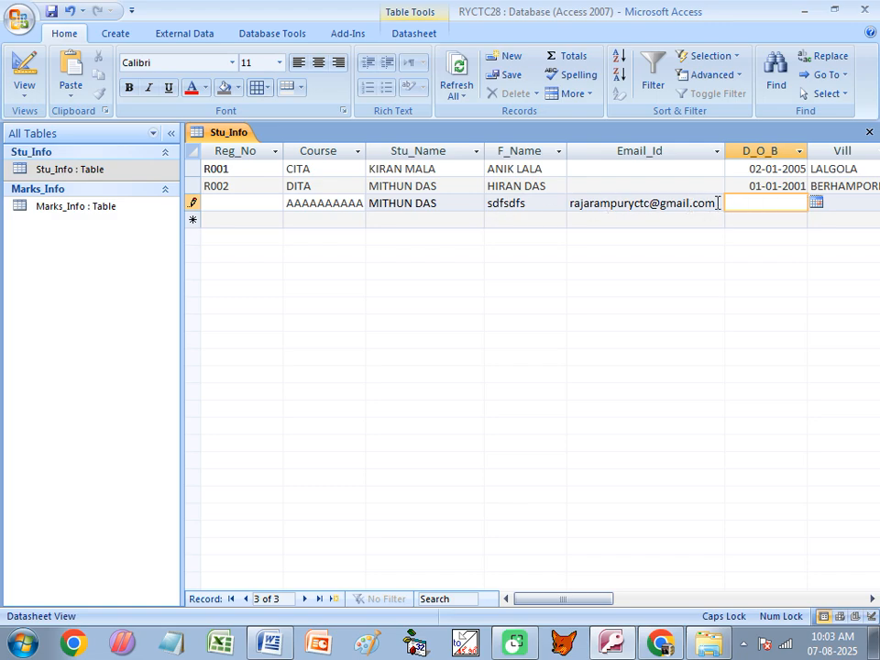
- Switch Stu_Info to Design view and check the Format of Email_Id (<), Stu_Name (>) and D_O_B
right_click(231, 133)
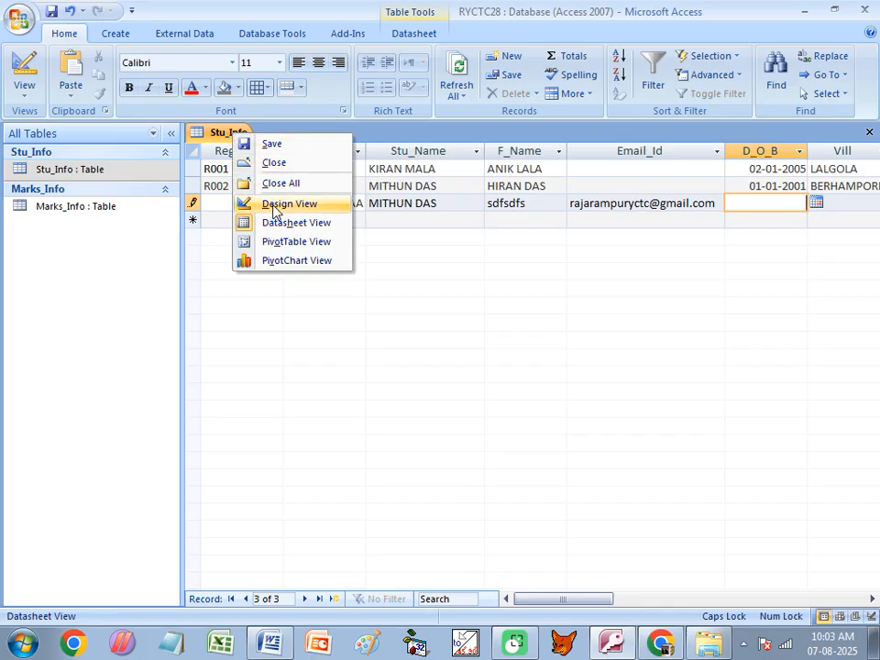
left_click(252, 202)
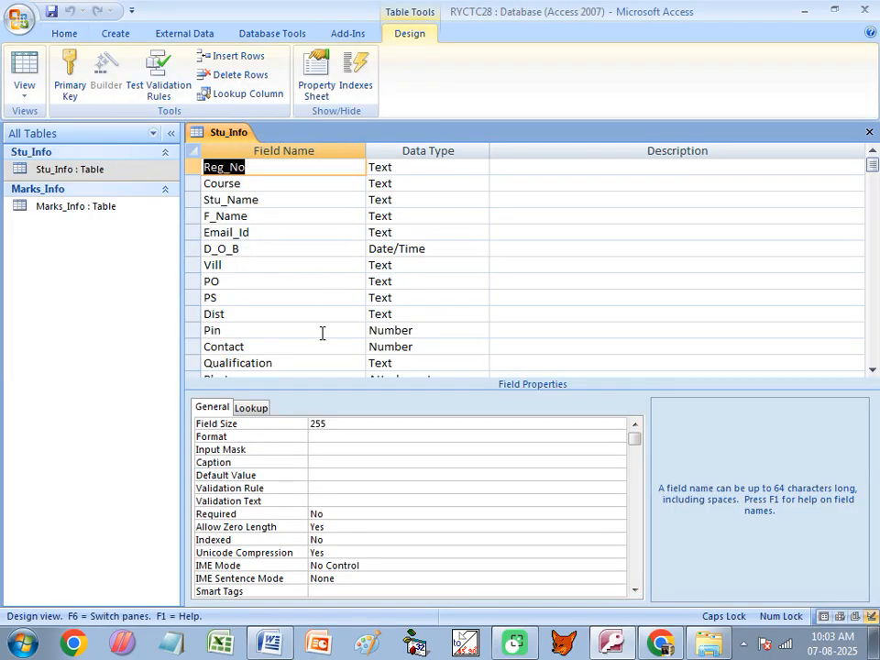
left_click(249, 233)
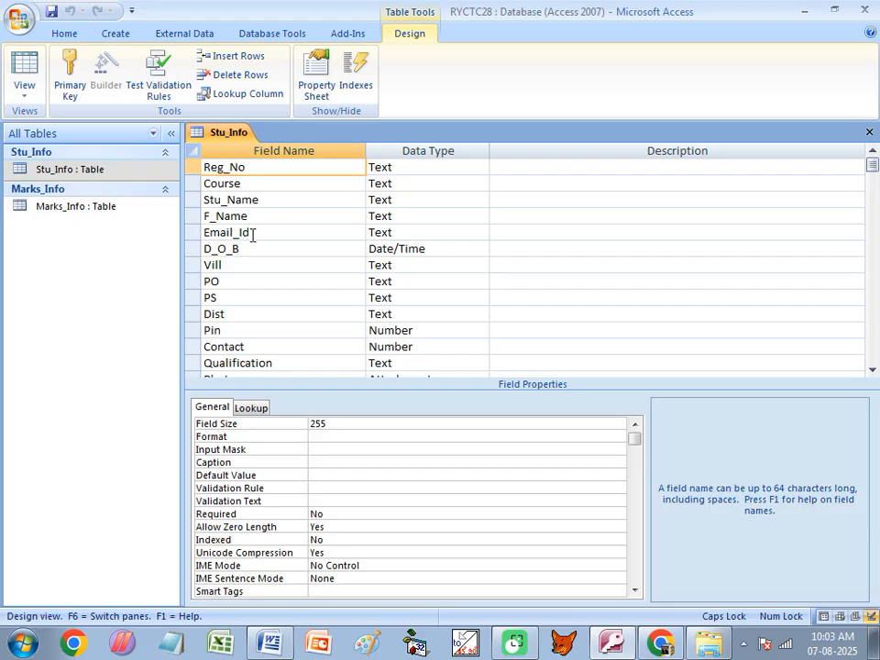
left_click(305, 438)
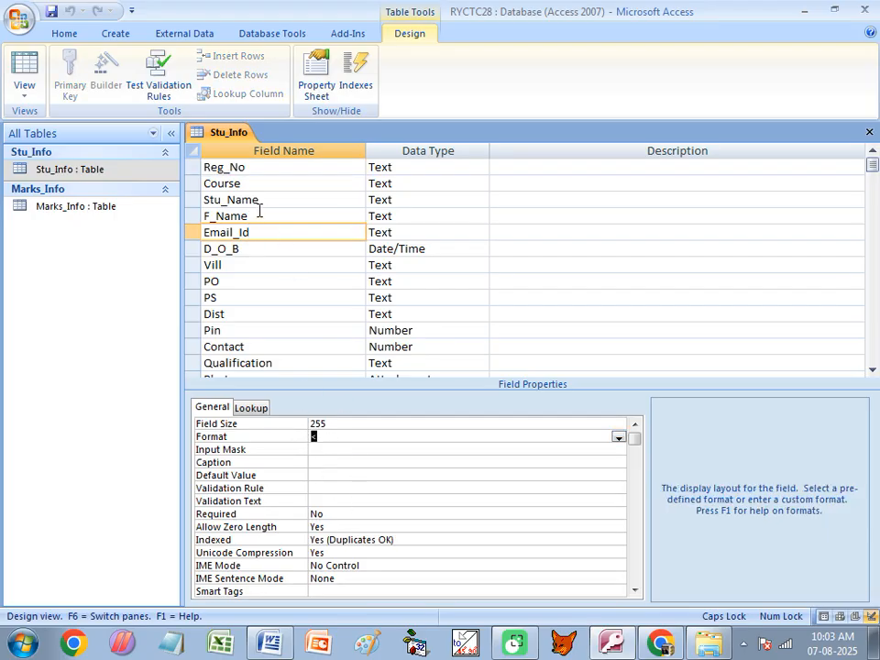
left_click(260, 198)
left_click(316, 437)
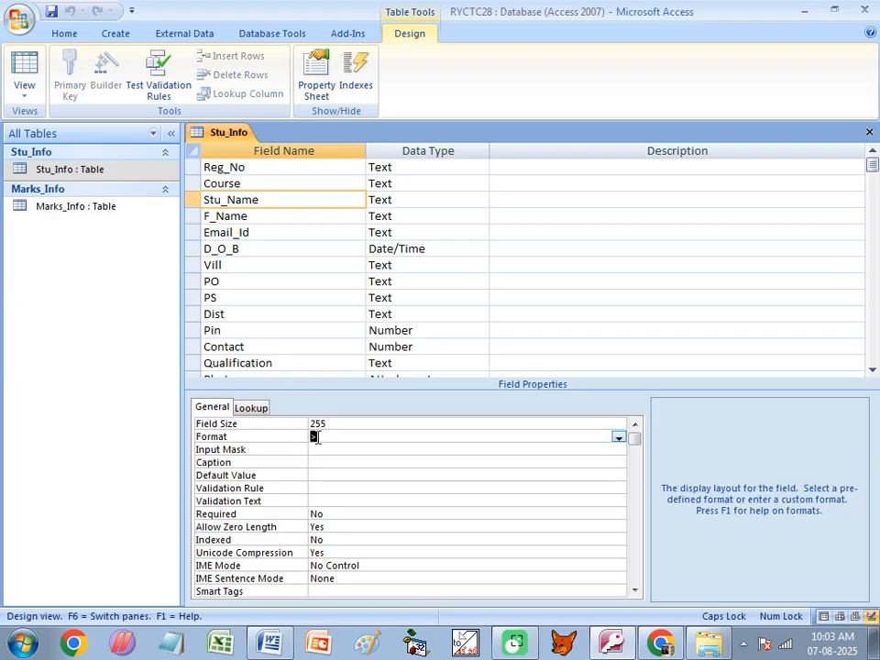
left_click(245, 249)
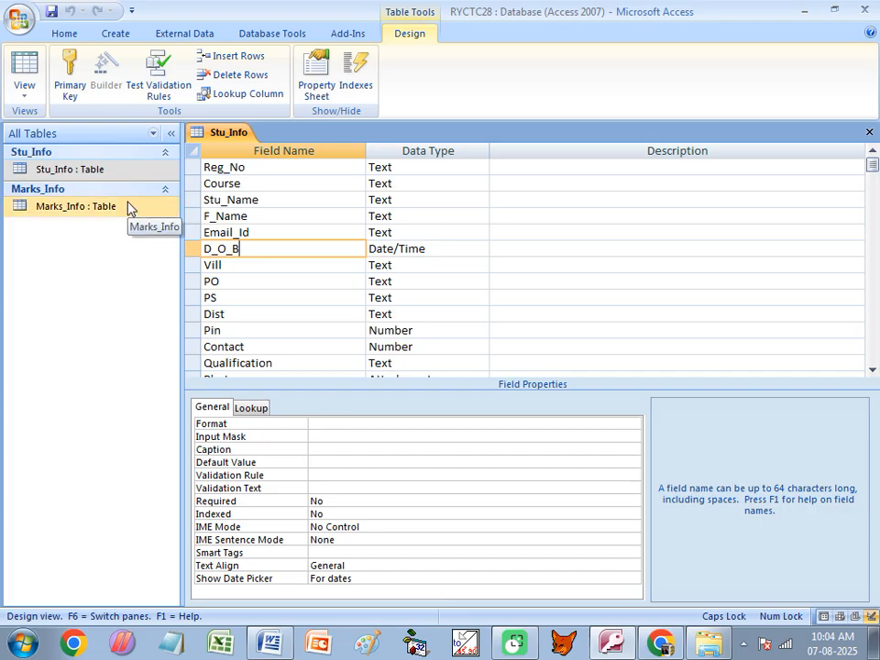
- Open the Stu_Info datasheet and type 31/08/2025 into the third record's D_O_B cell
double_click(108, 169)
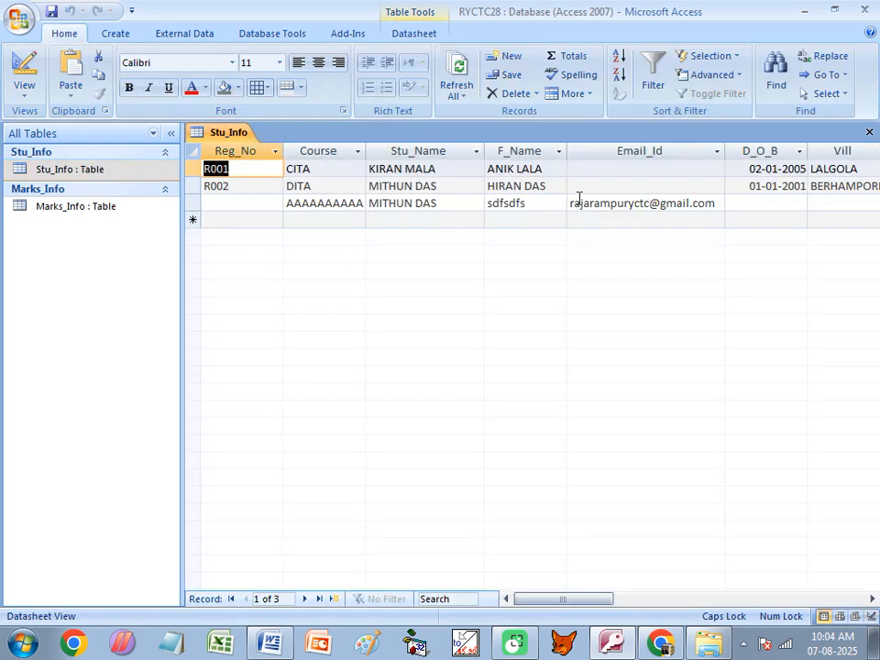
left_click(764, 202)
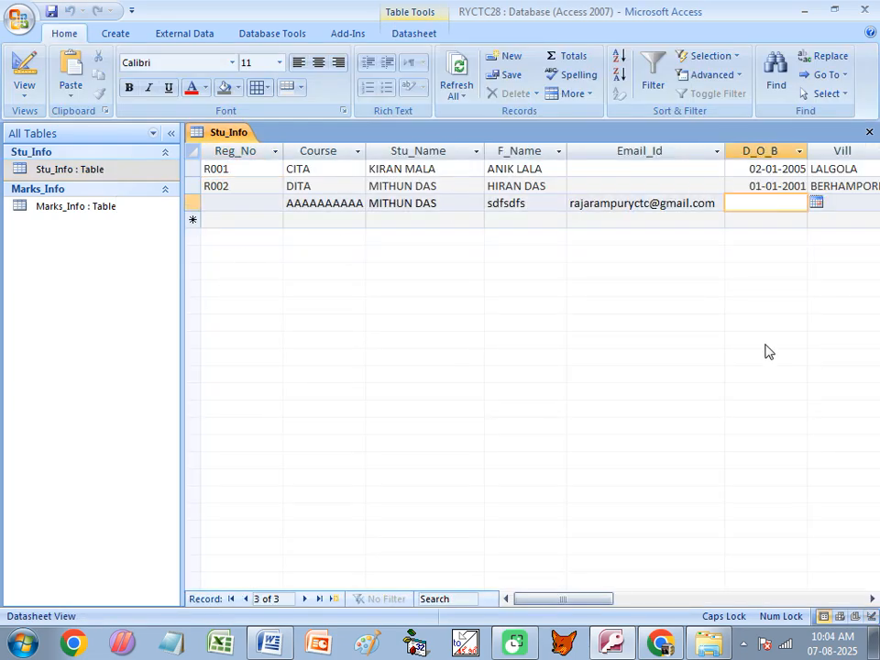
type("0")
type("1/08/2")
type("02")
type("5")
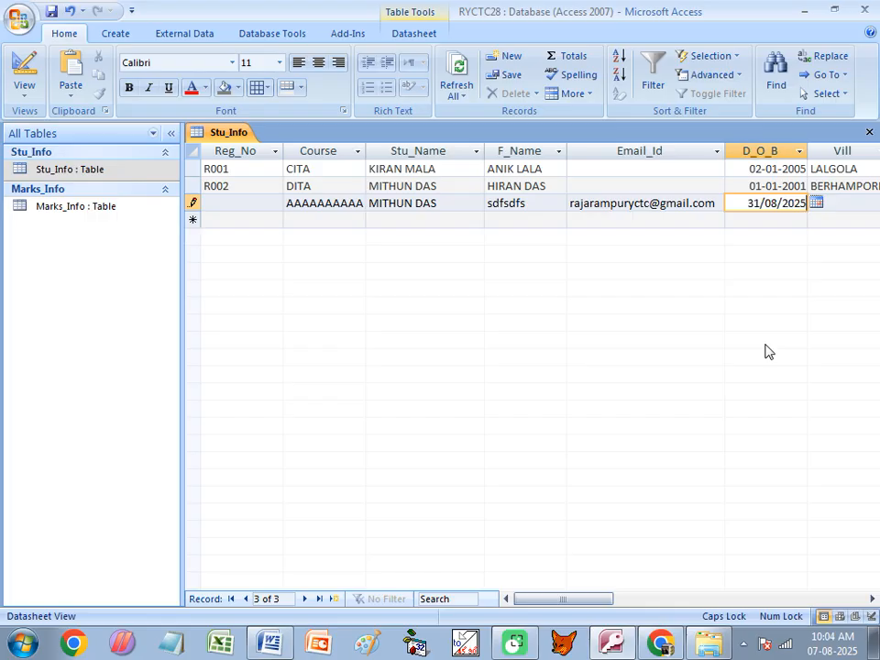
key("Tab")
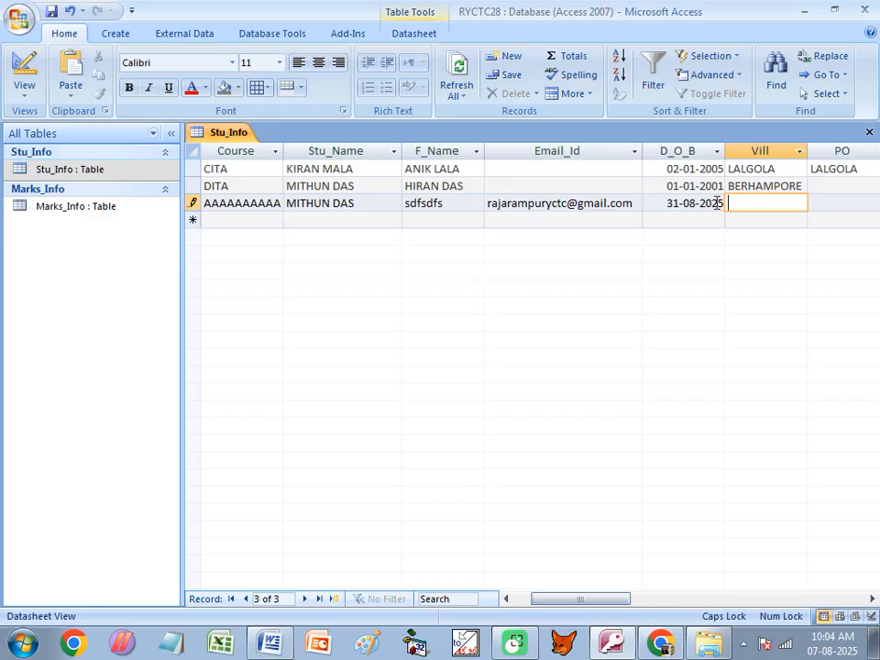
- In Design view, enter dd/mm/yyyy as D_O_B's Format and save the table design
right_click(224, 135)
left_click(265, 206)
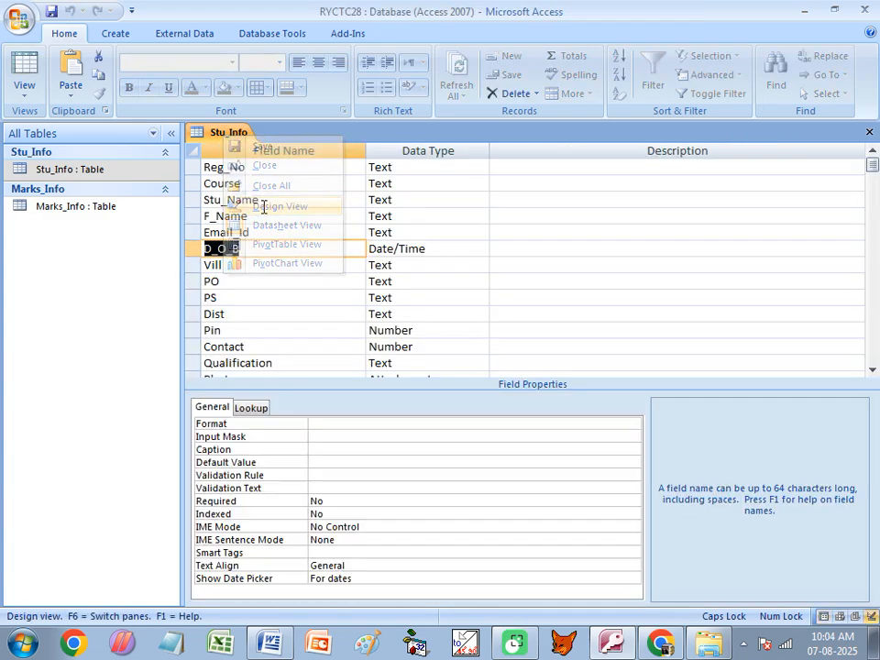
left_click(325, 424)
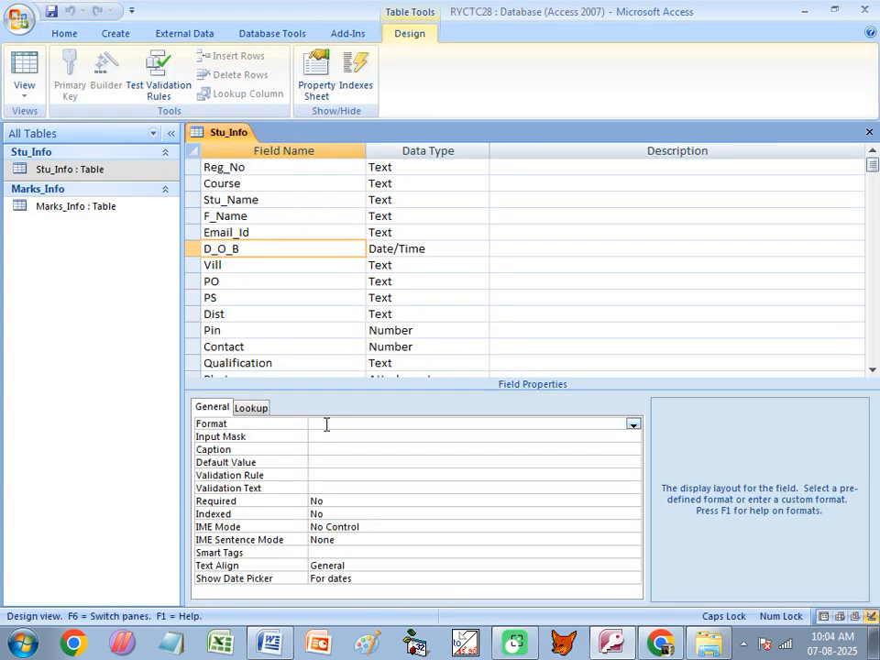
key("Caps_Lock")
type("dd")
type("/mm/yyyy")
left_click(374, 450)
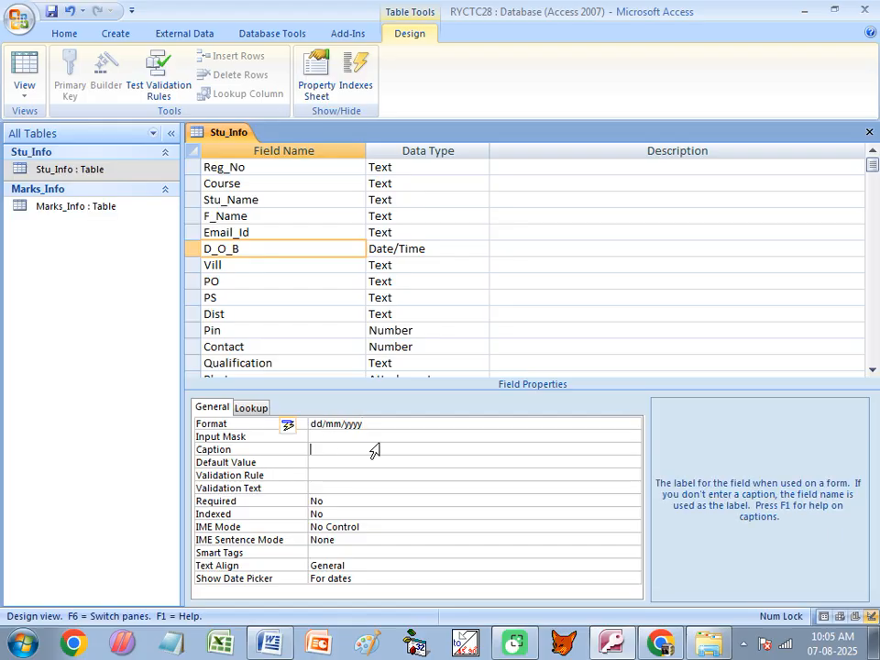
key("ctrl+w")
left_click(370, 364)
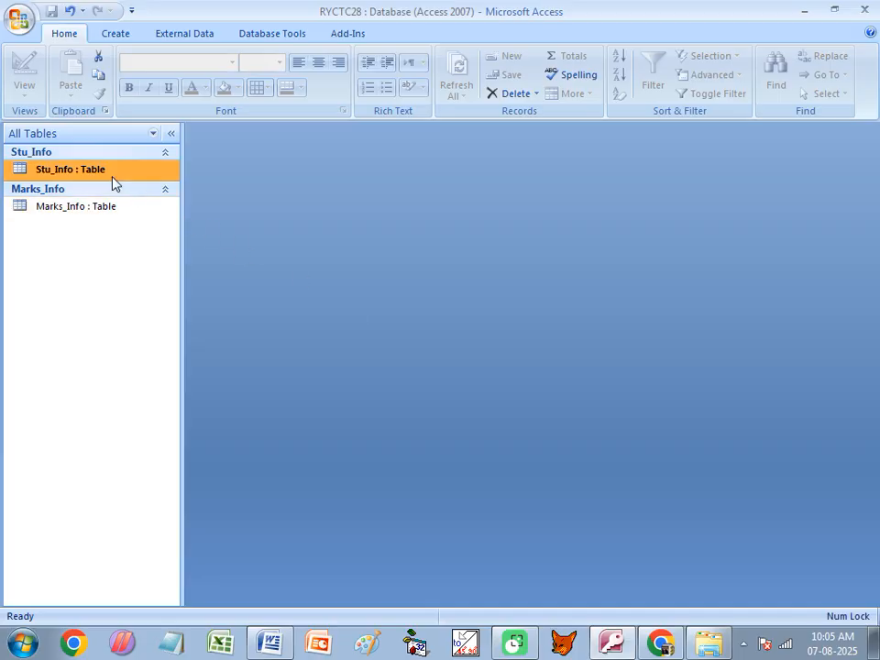
- Change D_O_B's Format to dd/mmm/yyyy by adding an m, then save the design
double_click(112, 174)
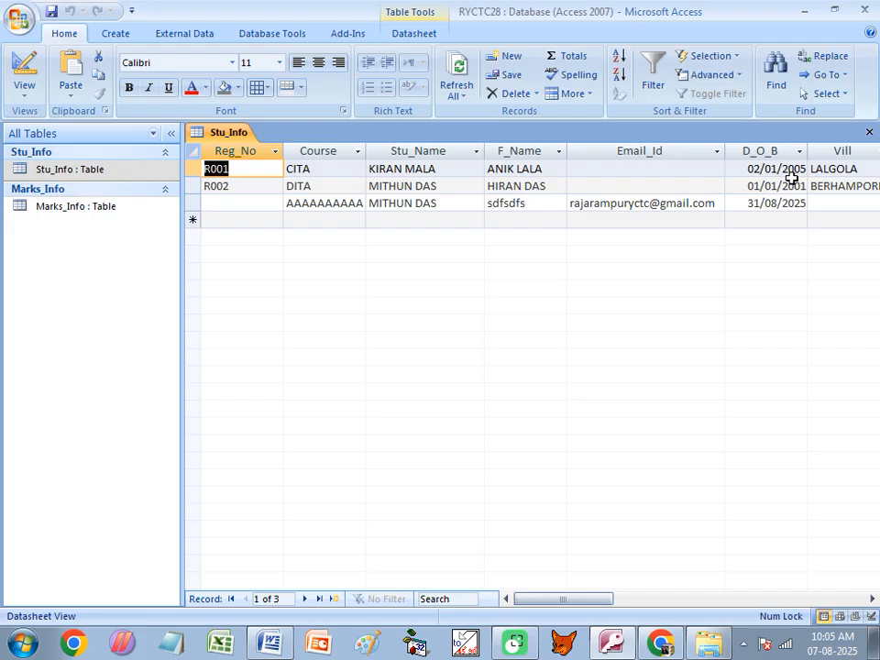
right_click(228, 134)
left_click(262, 203)
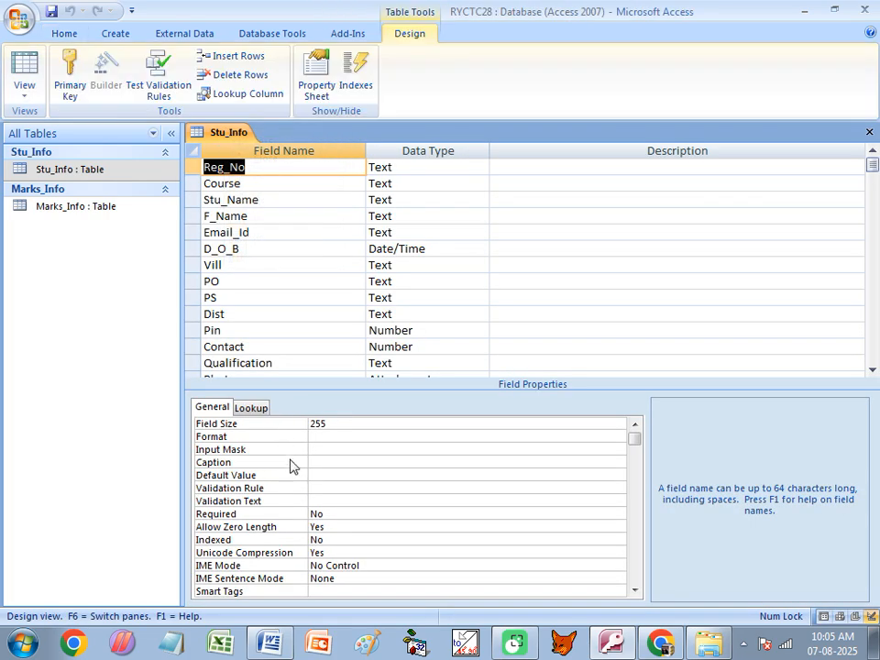
left_click(238, 249)
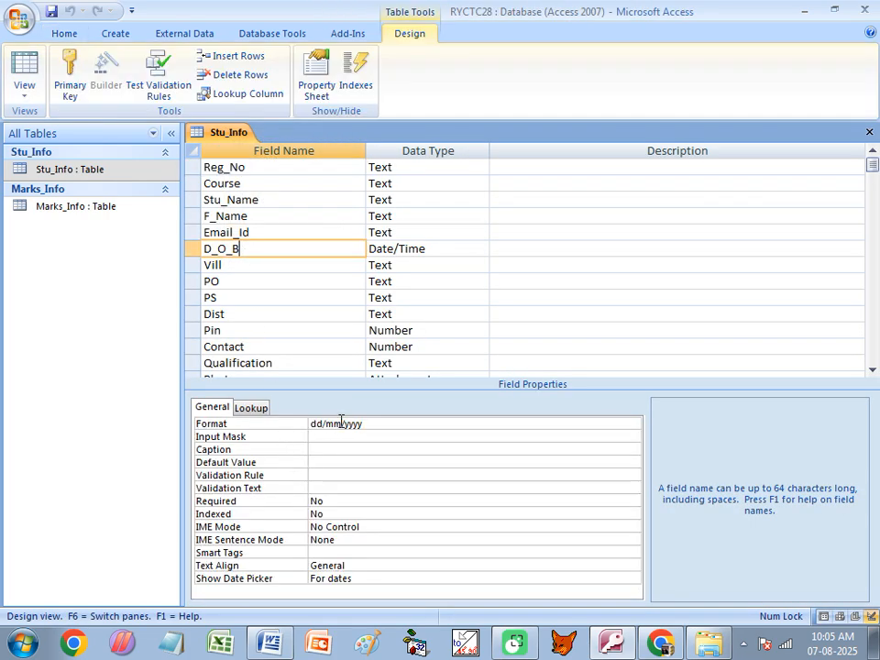
left_click(344, 425)
type("m")
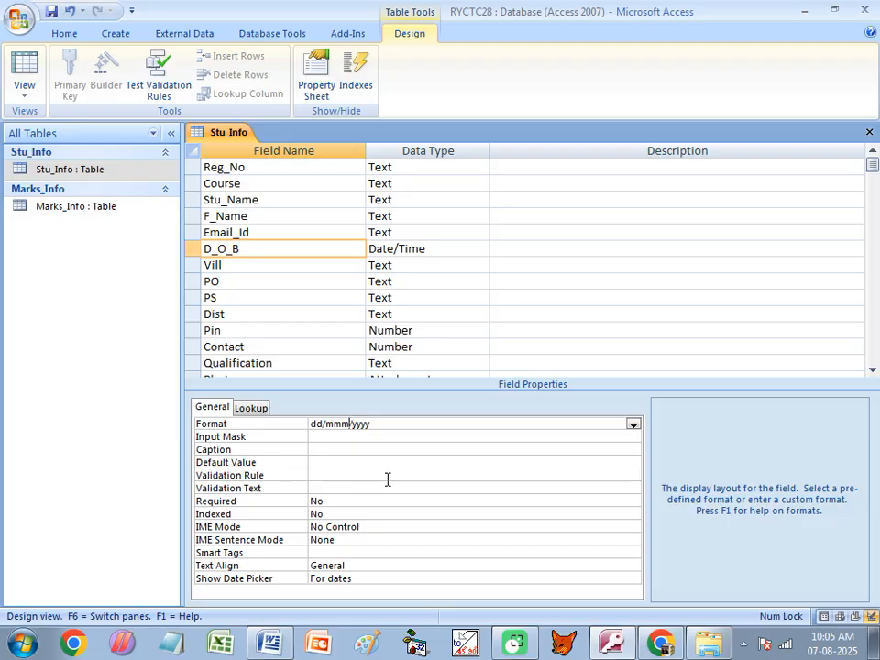
key("ctrl+w")
left_click(365, 363)
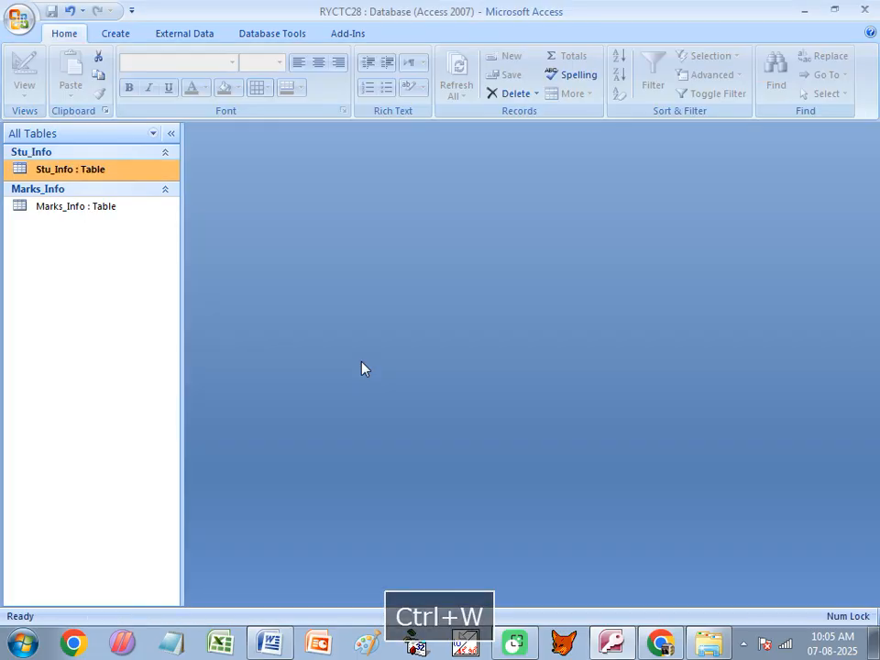
- Replace the slashes in D_O_B's Format with hyphens to make dd-mmm-yyyy, and save
double_click(124, 171)
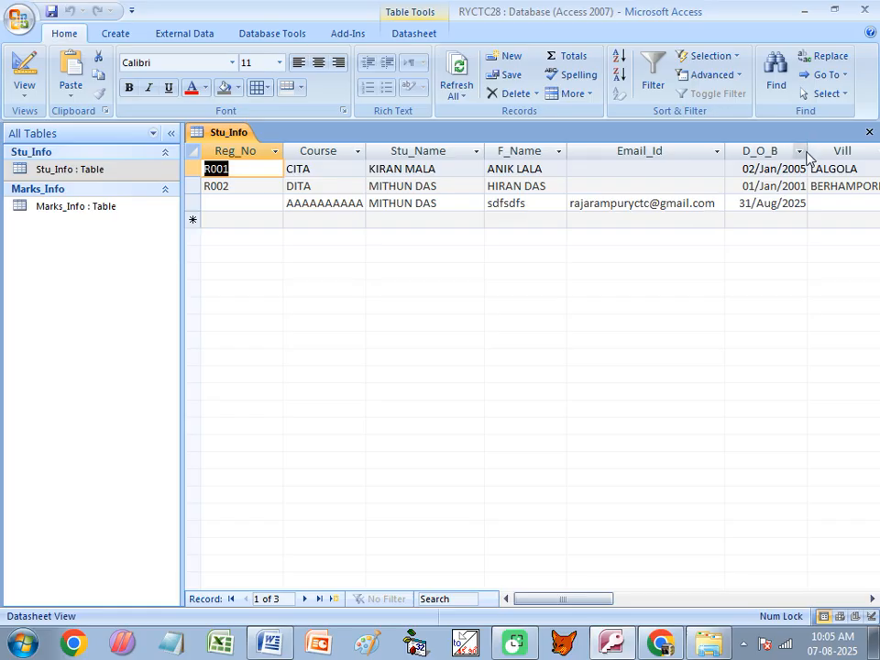
right_click(87, 170)
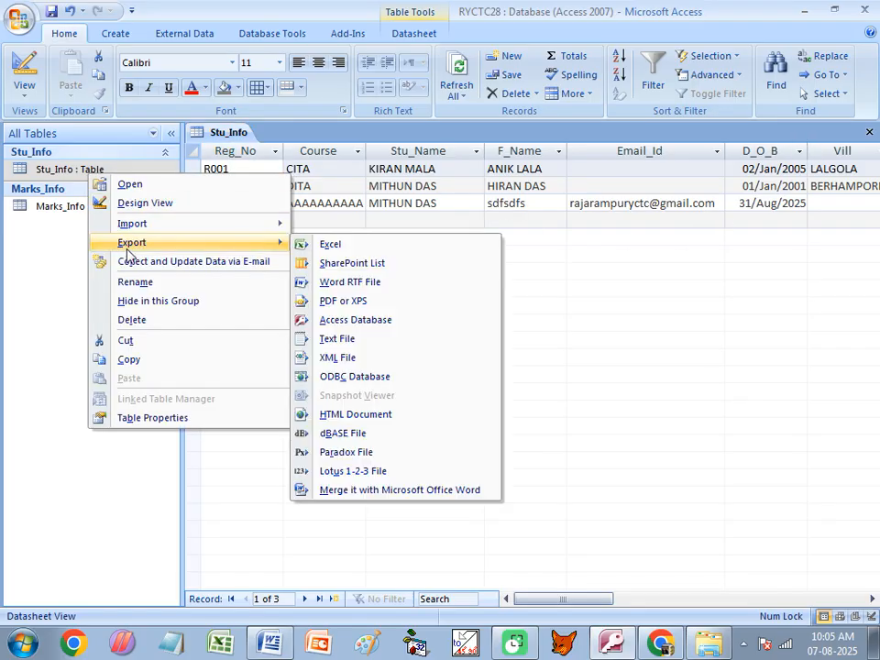
left_click(141, 203)
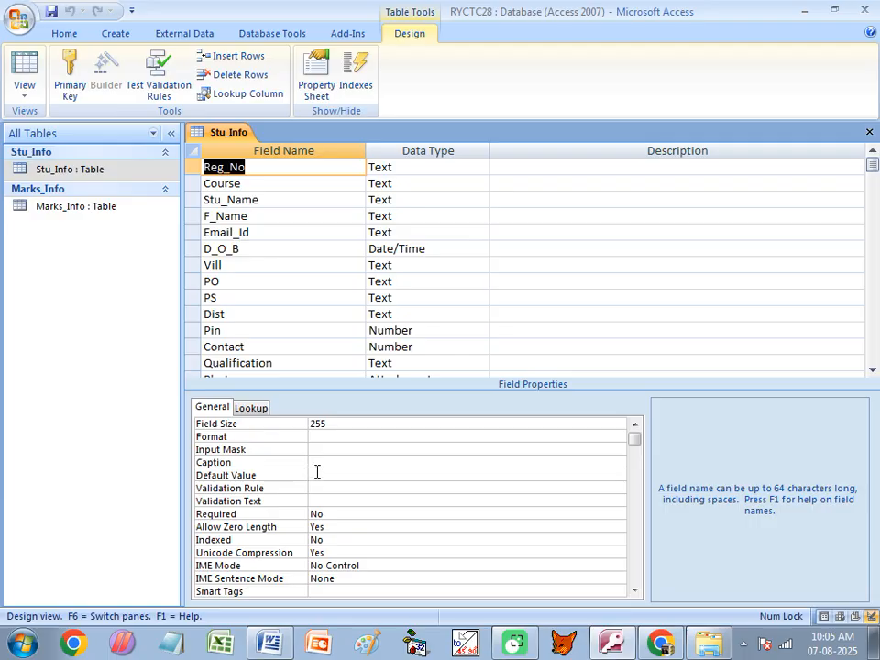
left_click(240, 249)
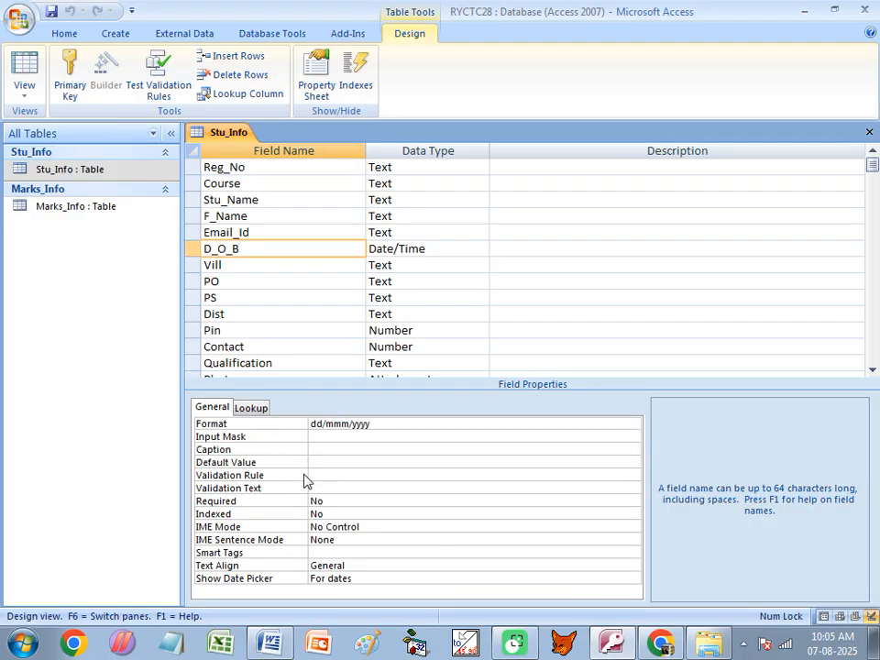
left_click(325, 427)
key("BackSpace")
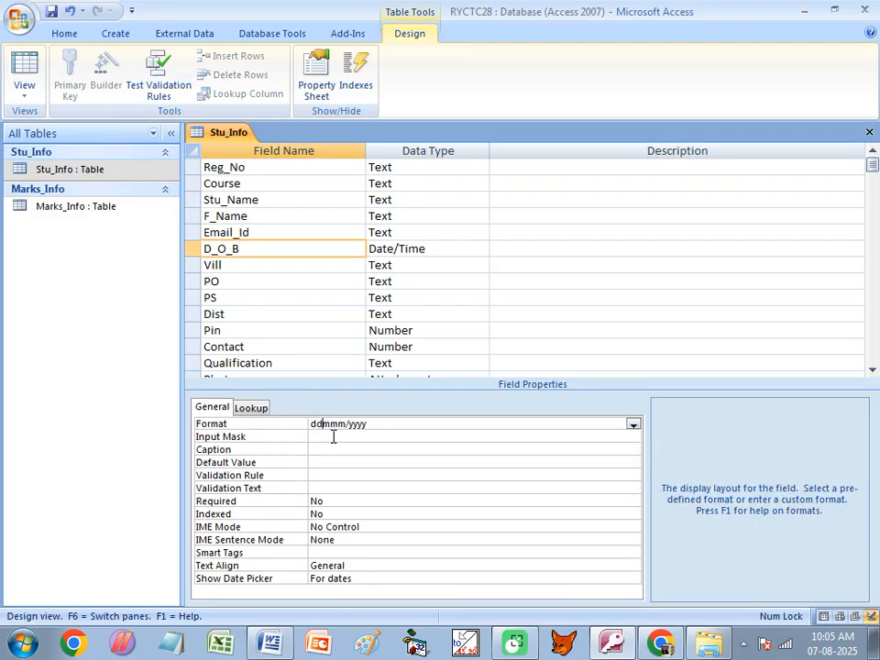
type("-")
key("BackSpace")
type("-")
key("ctrl+w")
left_click(368, 363)
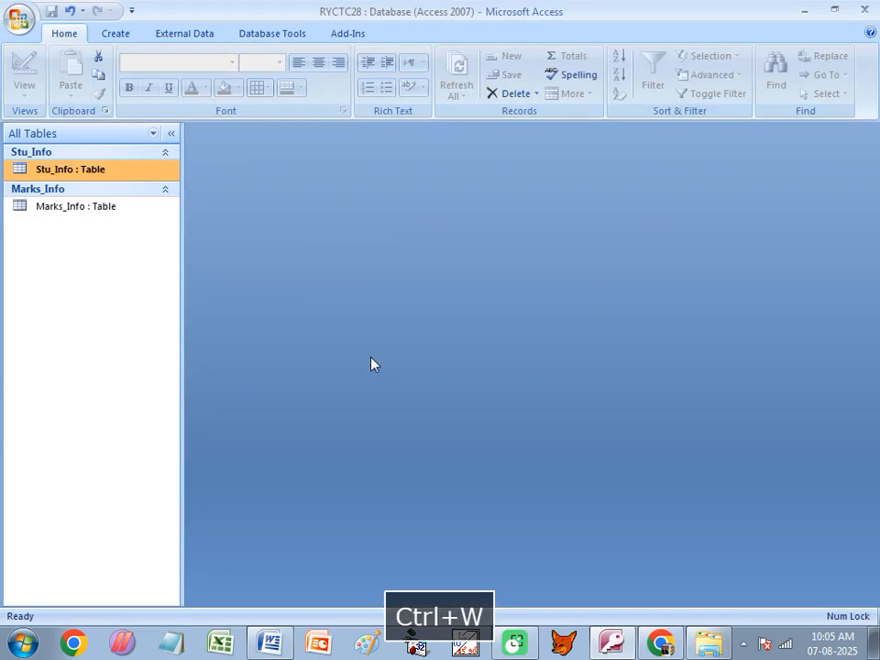
- Reopen Stu_Info and enter 06-072007 as the new record's D_O_B
double_click(114, 170)
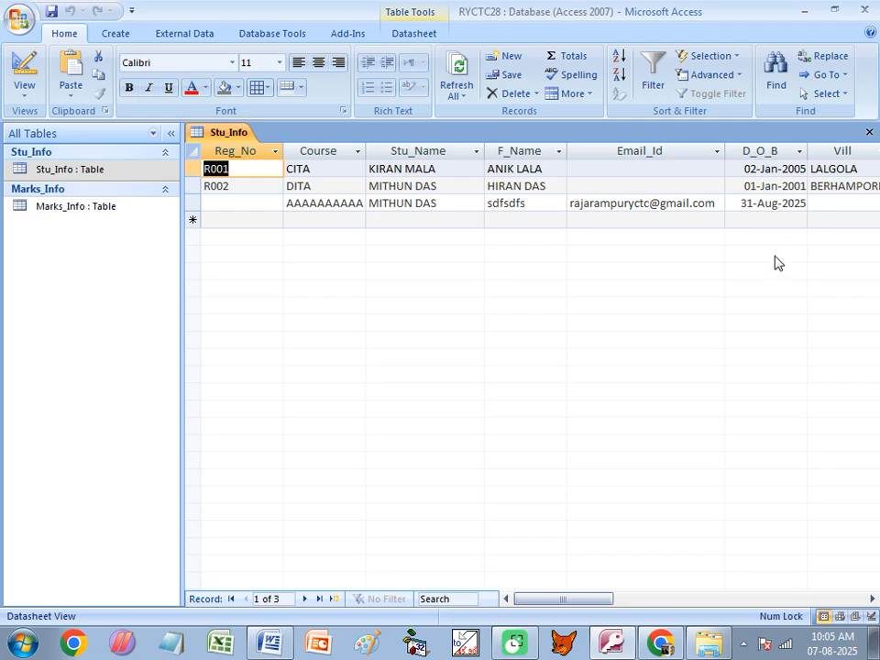
key("Down")
key("Down")
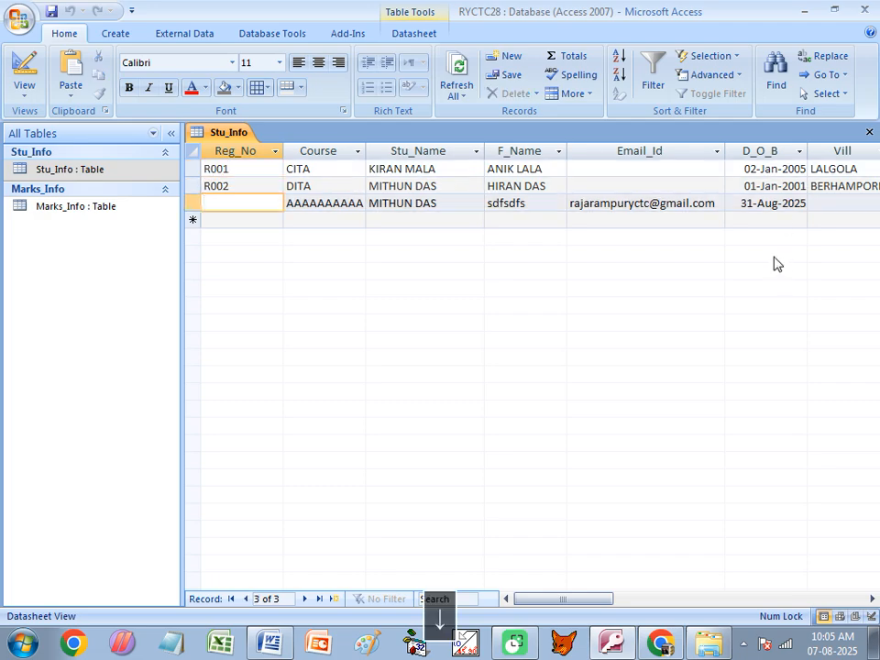
left_click(770, 220)
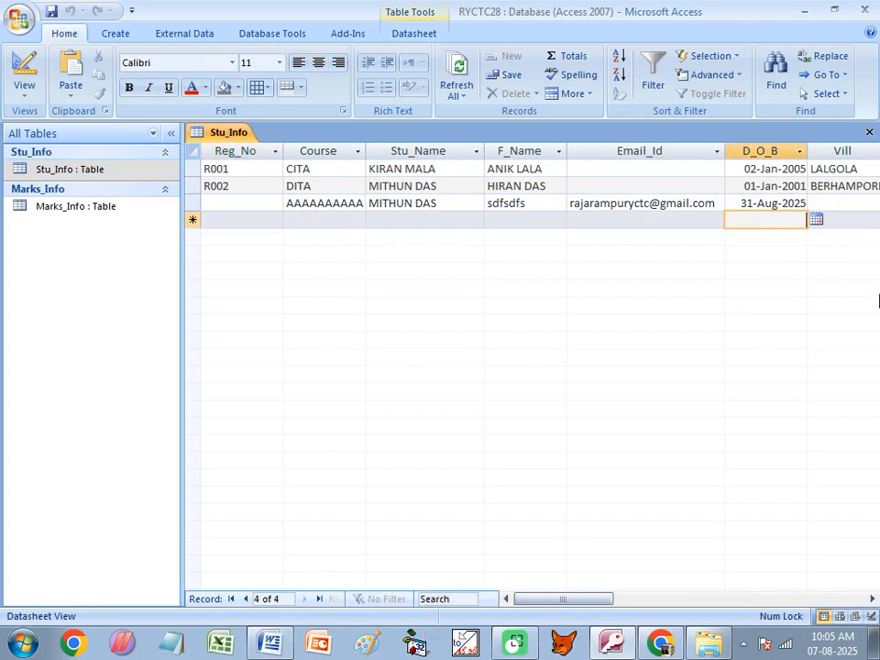
type("06")
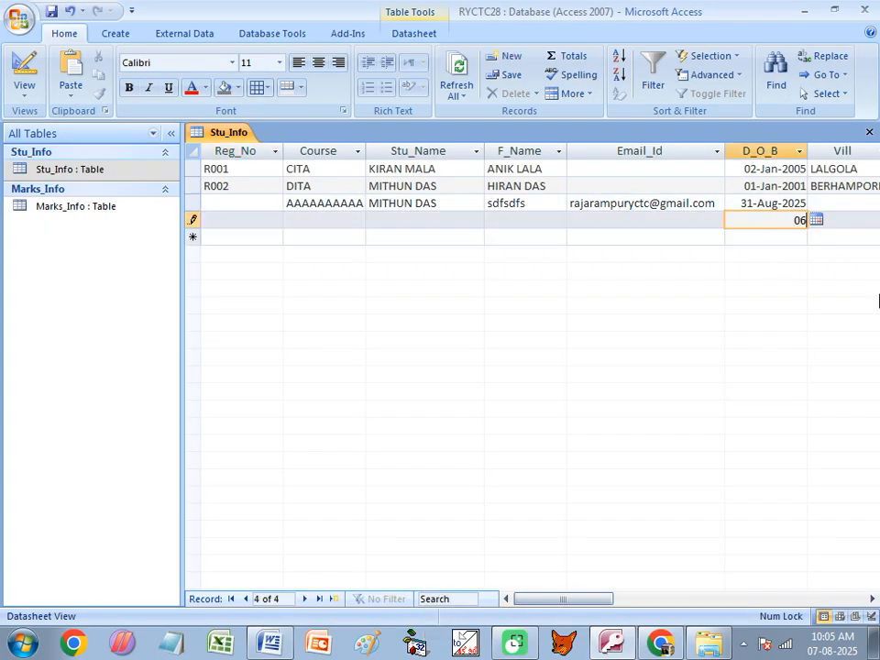
type("-072007")
key("Tab")
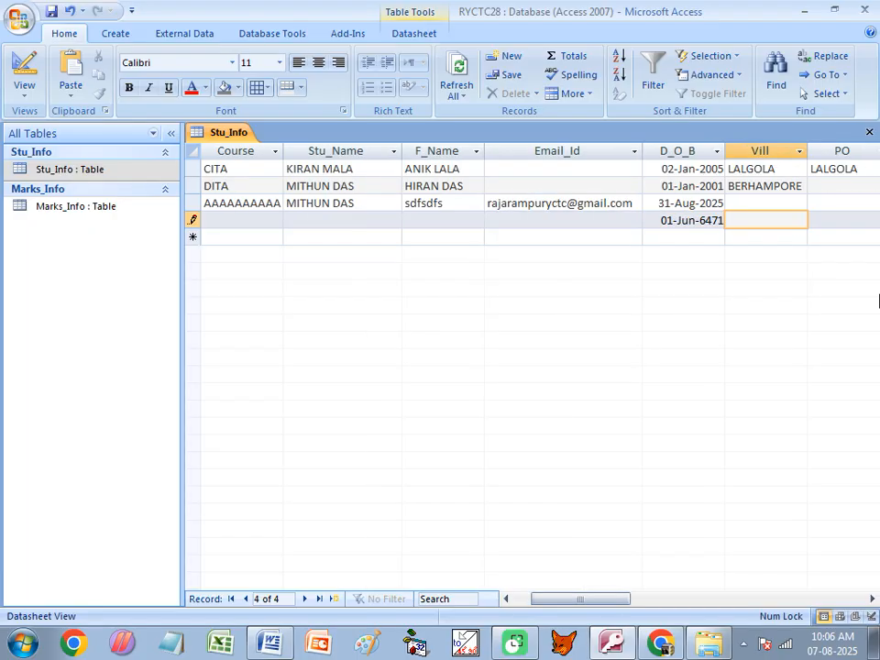
- Replace the mistaken 01-Jun-6471 date with 05/07/2007, giving 05-Jul-2007
double_click(693, 221)
left_click(704, 221)
left_click_drag(666, 220, 725, 220)
type("05/07/2007")
key("Tab")
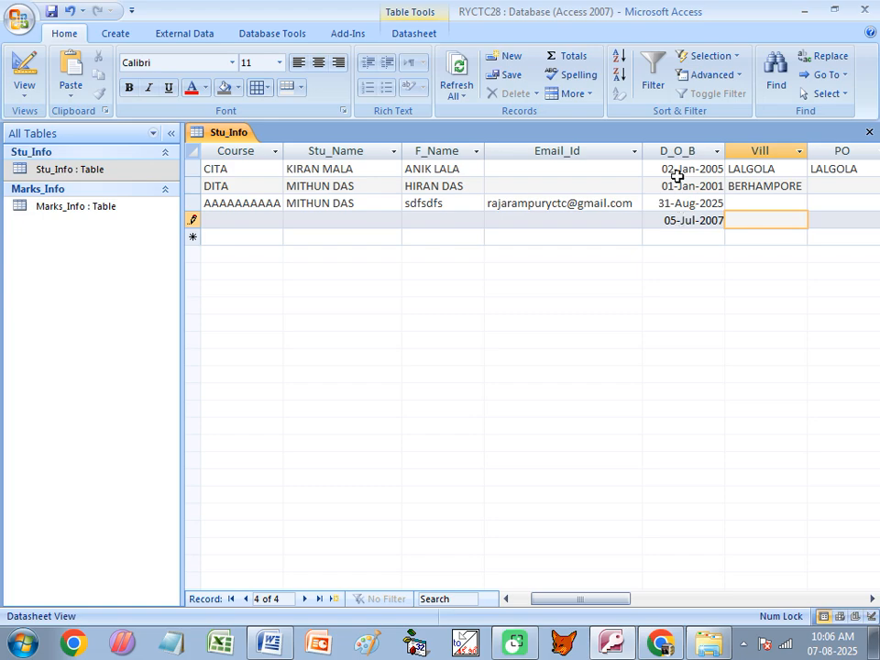
- Replace both slashes in the notes' dd/mm/yyyy example with hyphens, making it Dd-mm-yyyy
key("alt+Tab")
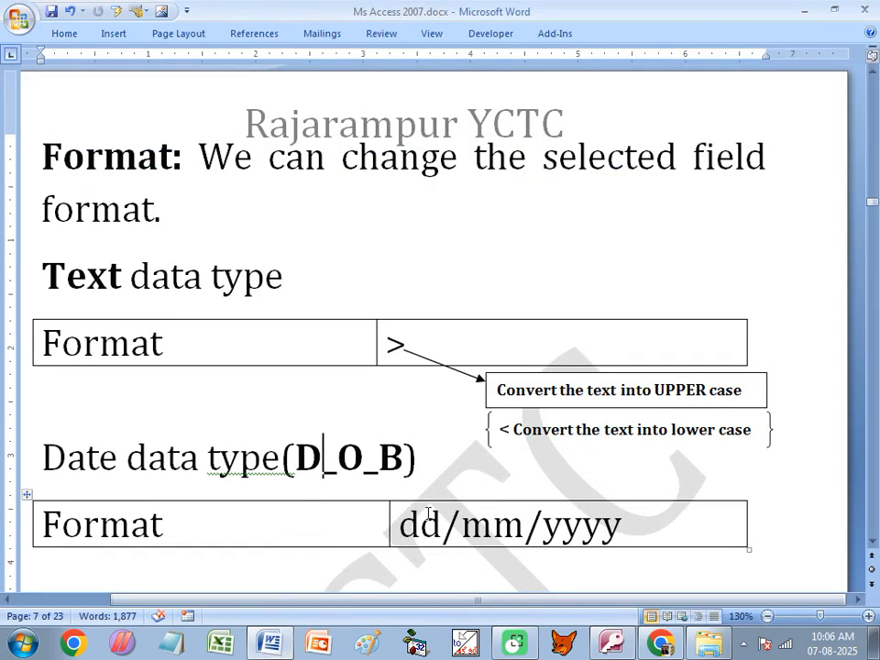
left_click_drag(396, 524, 584, 532)
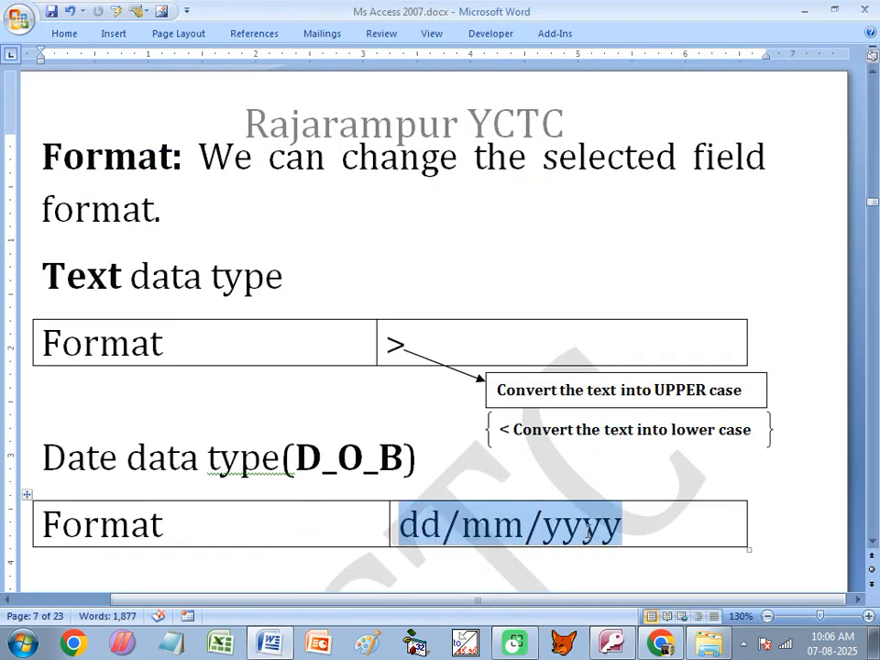
left_click(463, 506)
key("BackSpace")
type("=")
key("BackSpace")
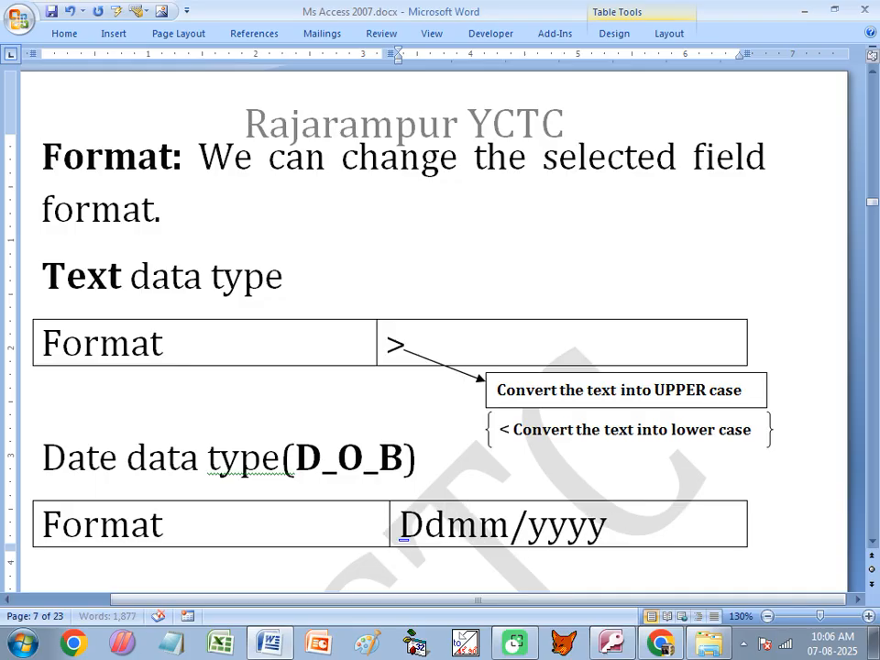
type("-")
left_click(541, 529)
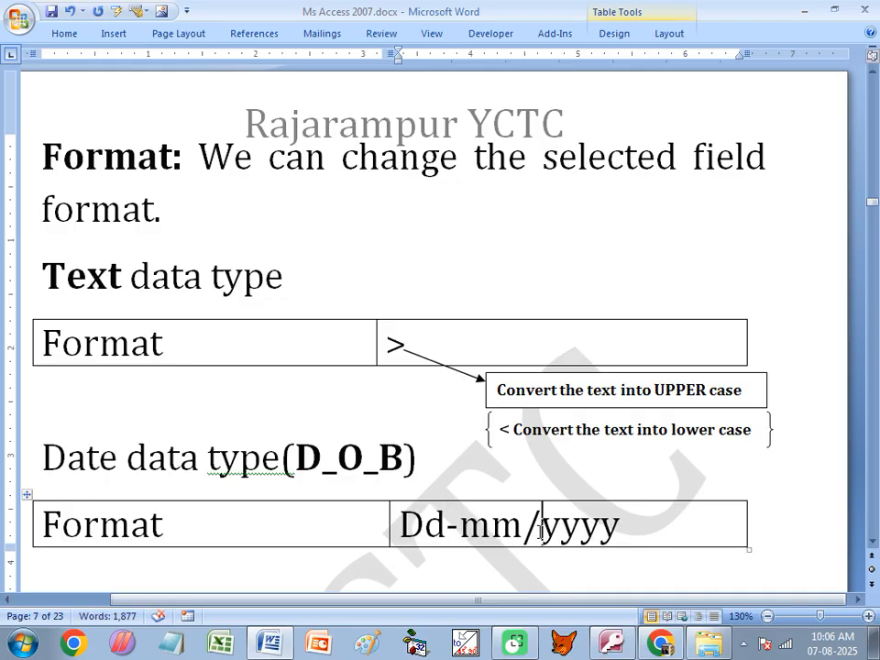
key("BackSpace")
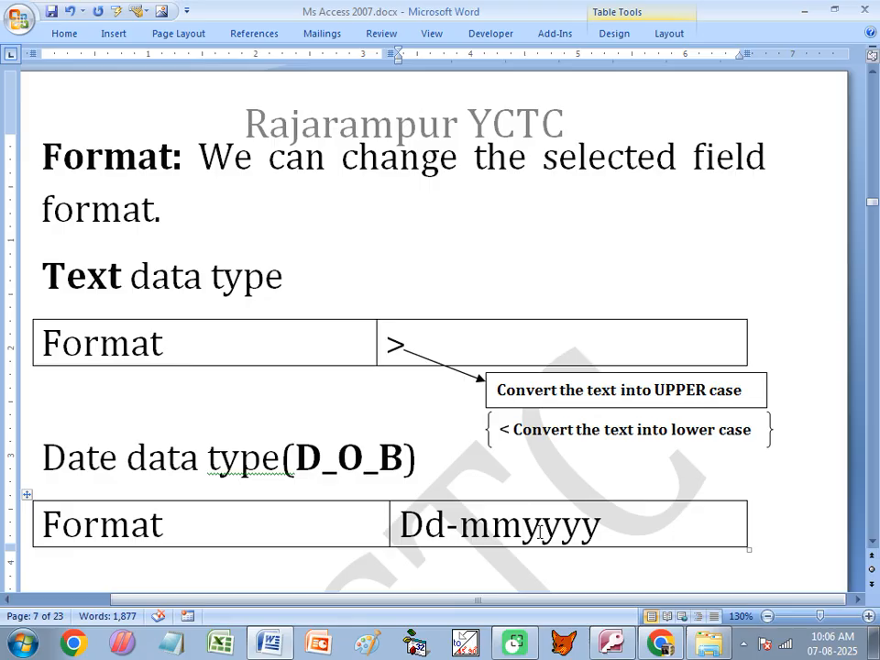
type("-")
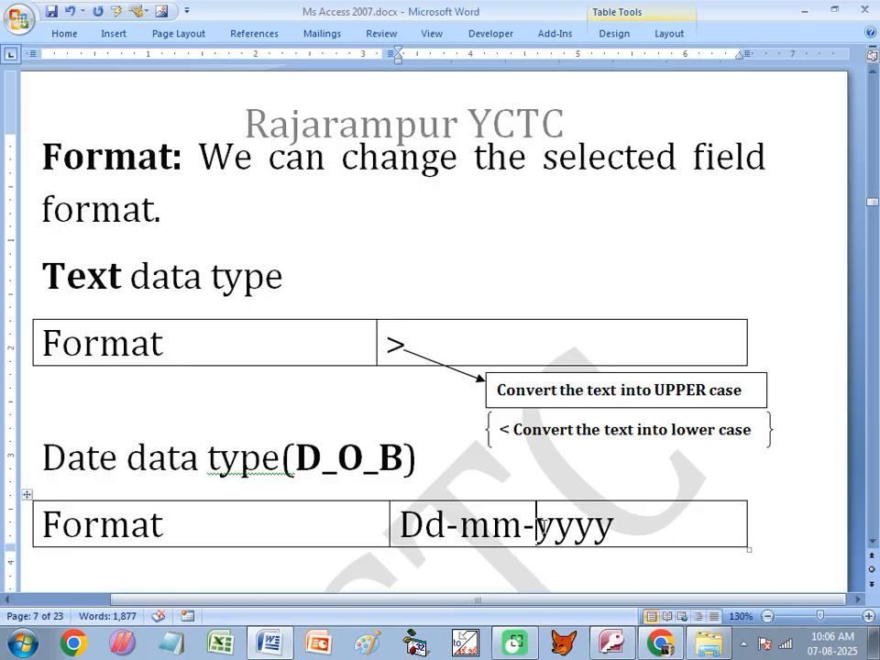
left_click(615, 525)
- In Stu_Info's design, change the D_O_B format to dd-mmmm-yyyy
left_click(611, 643)
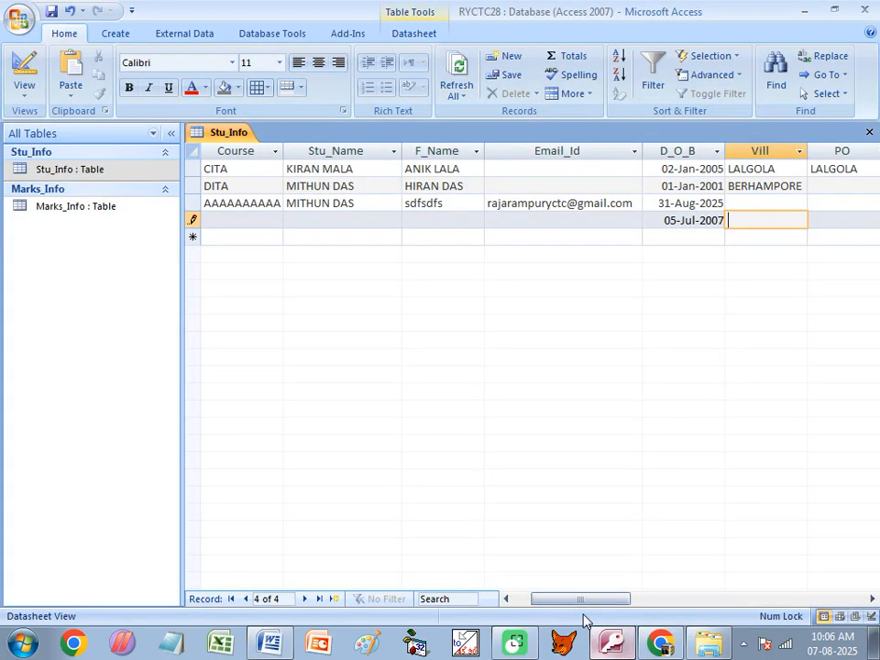
right_click(79, 174)
mouse_move(146, 226)
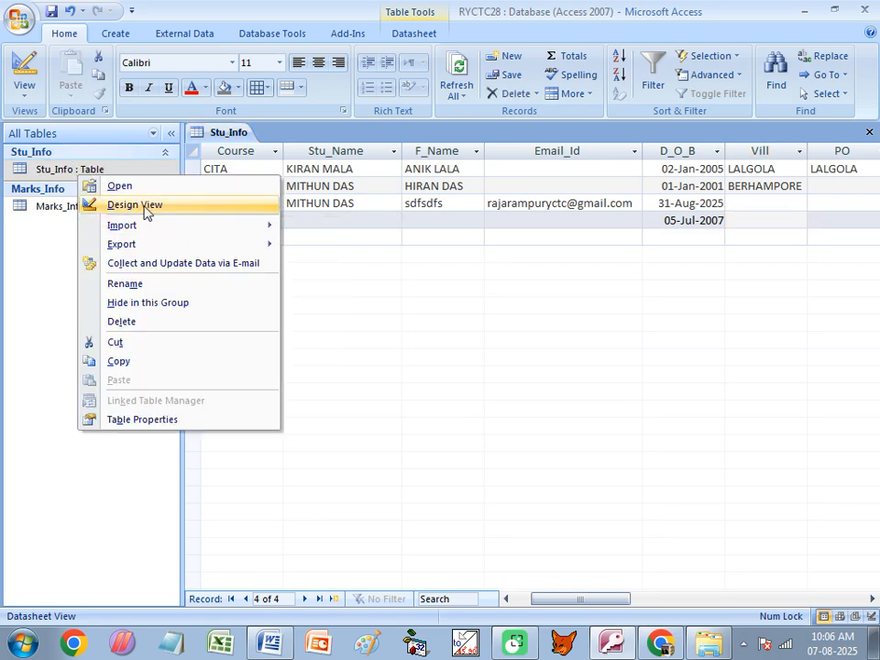
left_click(137, 204)
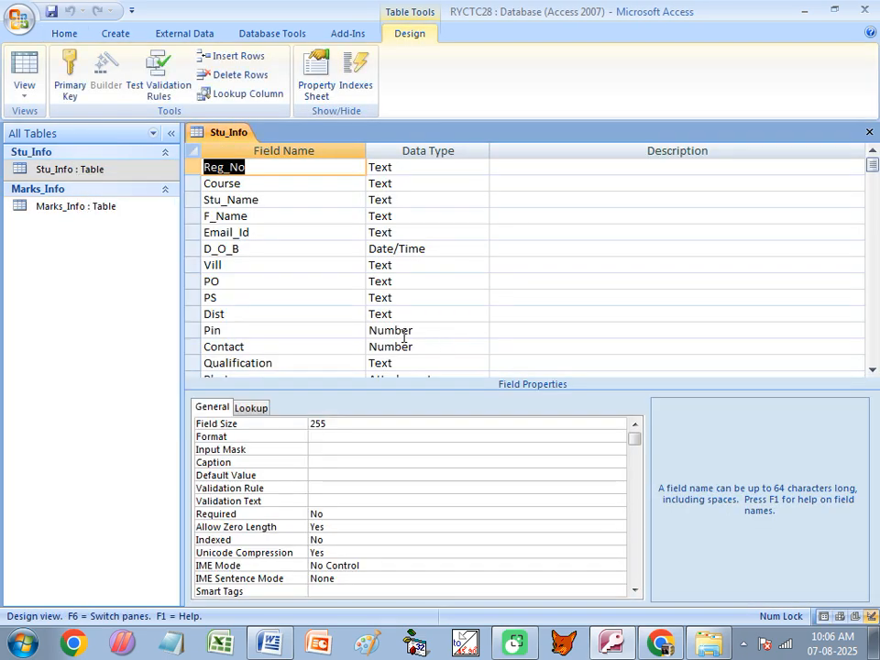
left_click(285, 253)
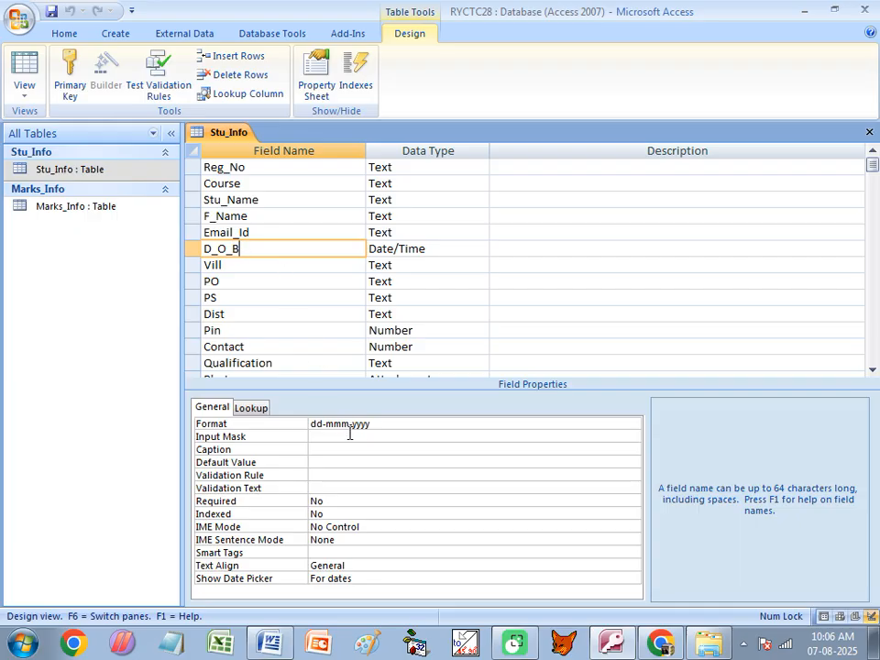
left_click(338, 425)
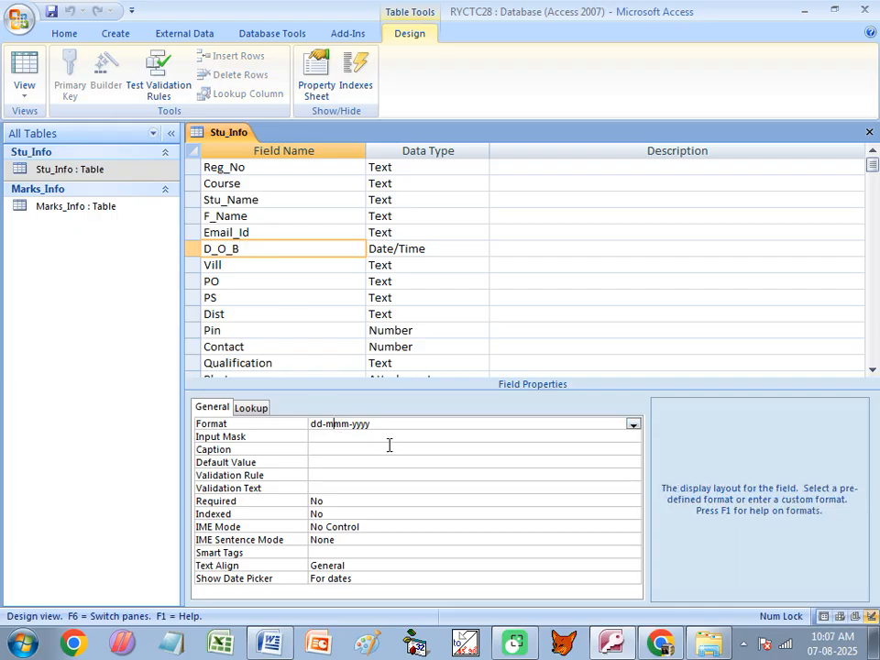
type("m")
- Save the design, reopen the datasheet and widen the D_O_B column to fit full month names
key("ctrl+w")
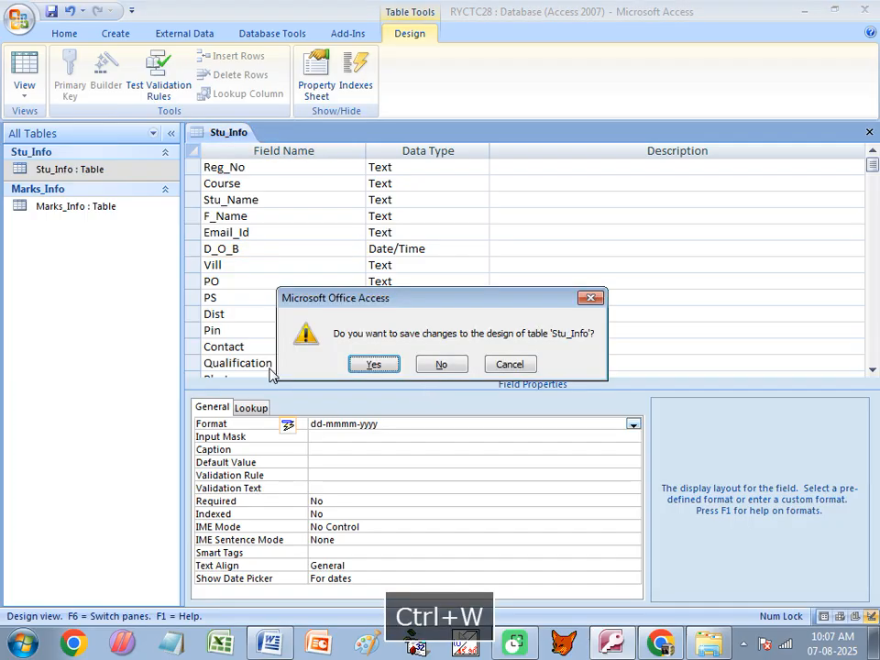
left_click(363, 364)
double_click(137, 162)
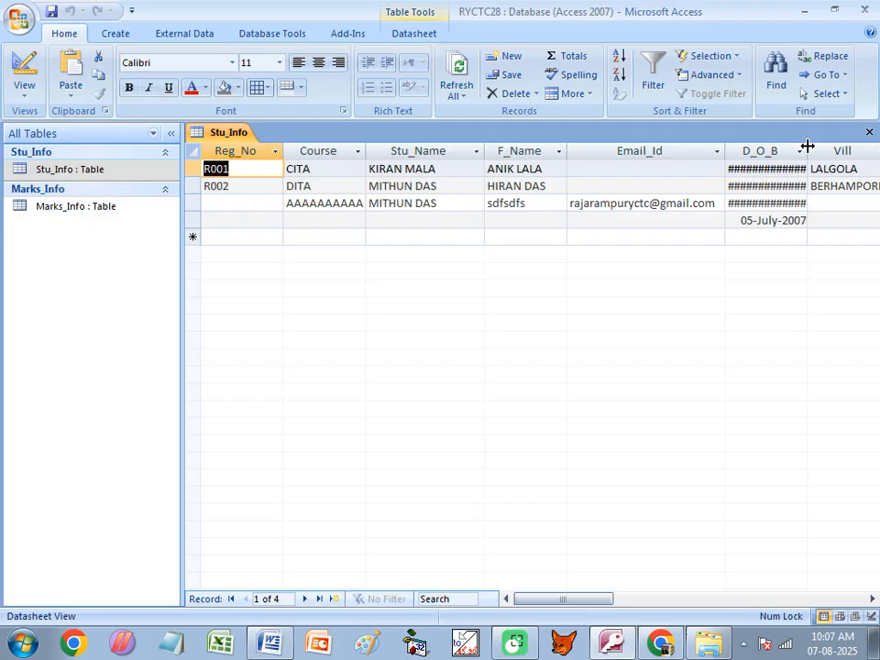
left_click_drag(806, 146, 829, 147)
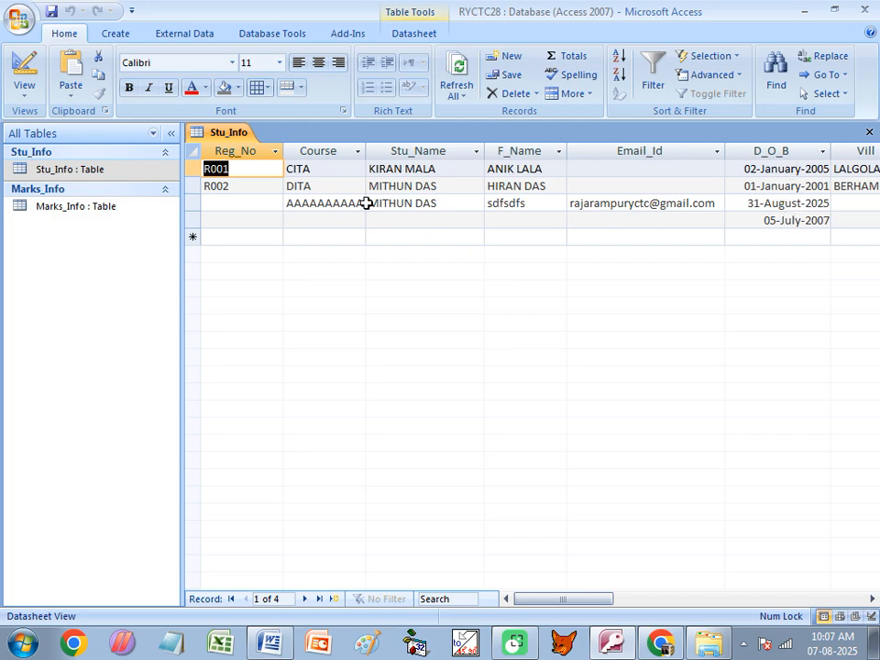
- In Stu_Info's design, change the D_O_B format to ddd-mmmm-yyyy
right_click(226, 135)
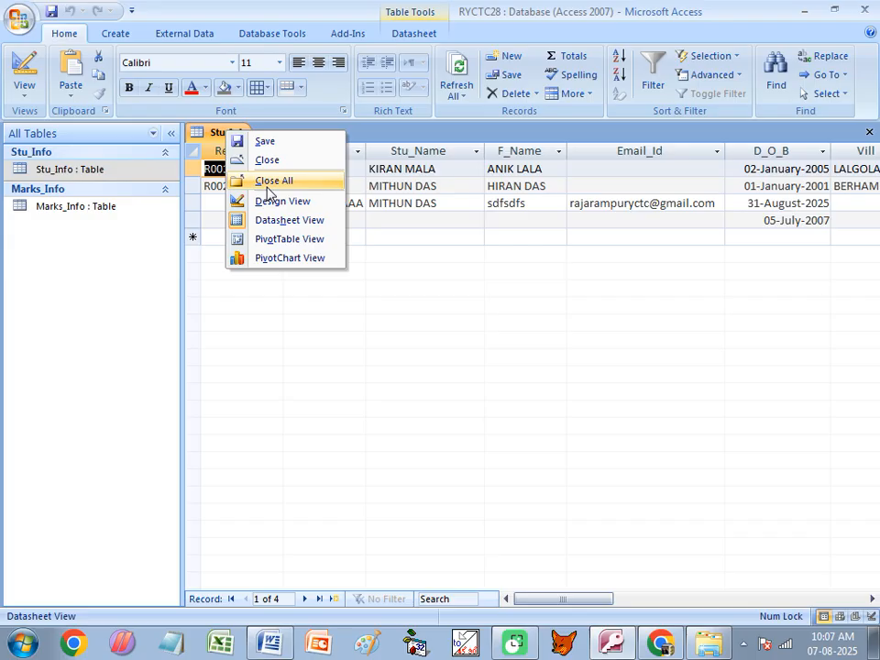
left_click(269, 201)
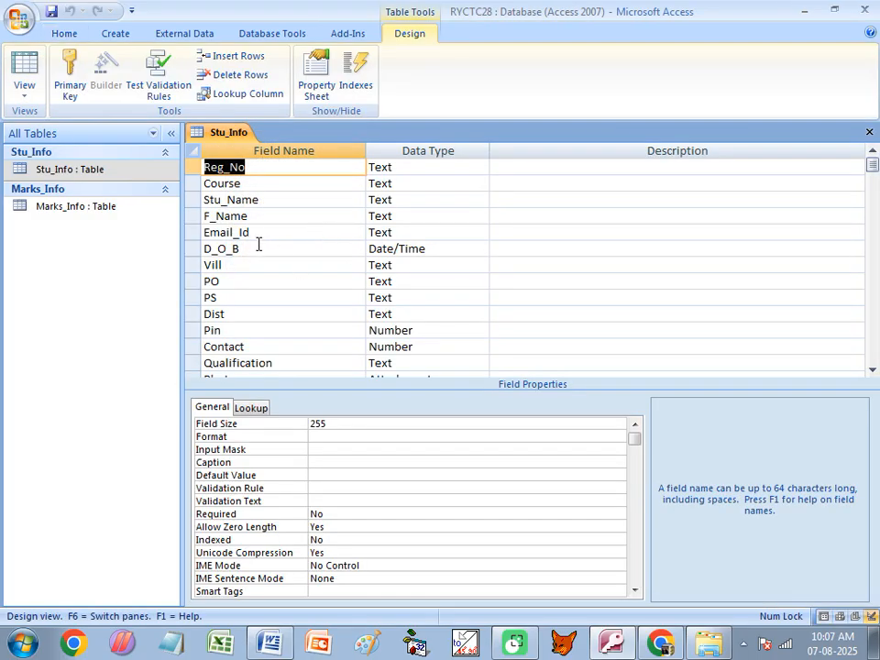
left_click(258, 244)
left_click(364, 425)
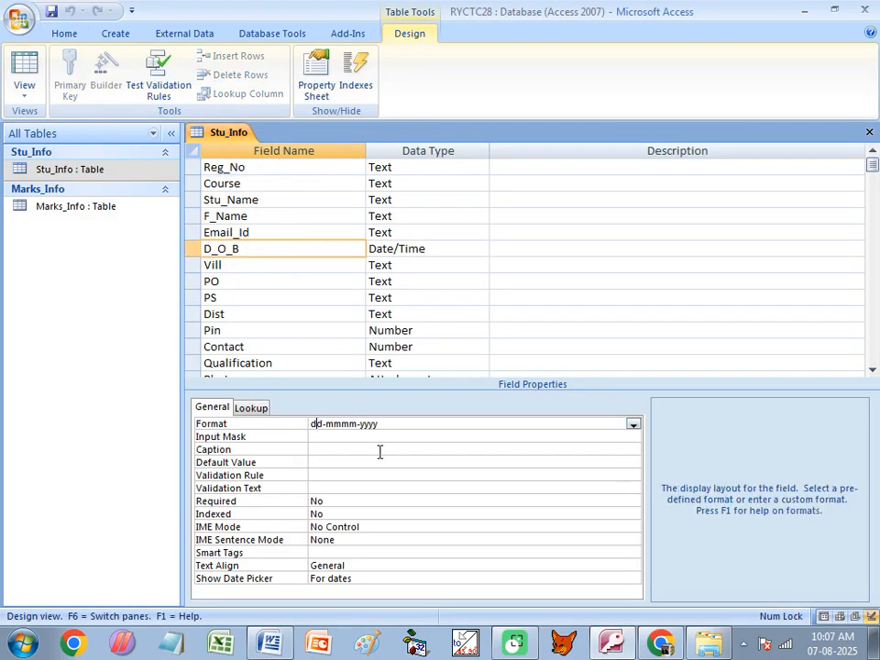
type("d")
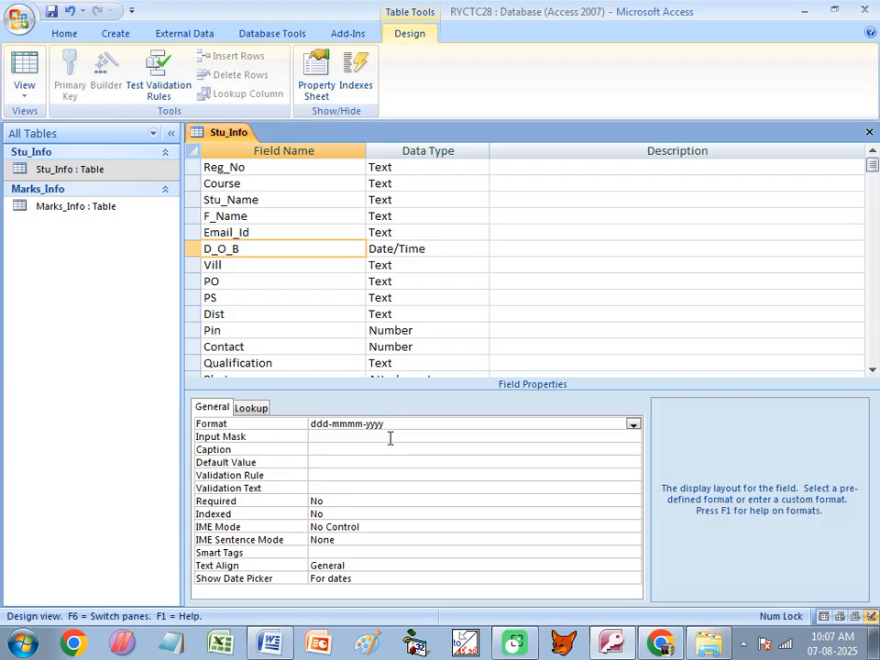
- Save the design and reopen the records to check dates like Thu-July-2007
key("ctrl+w")
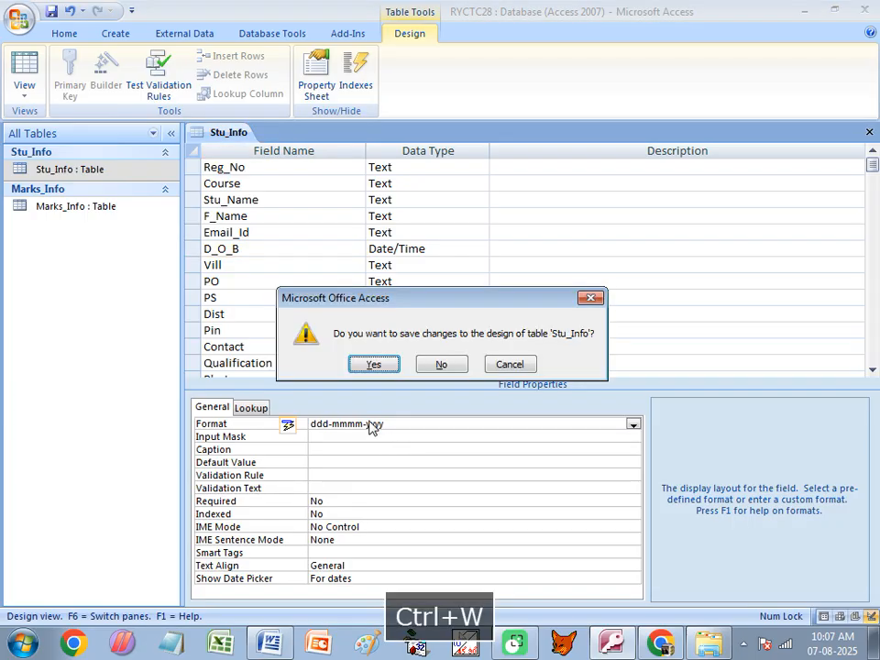
left_click(371, 363)
double_click(119, 177)
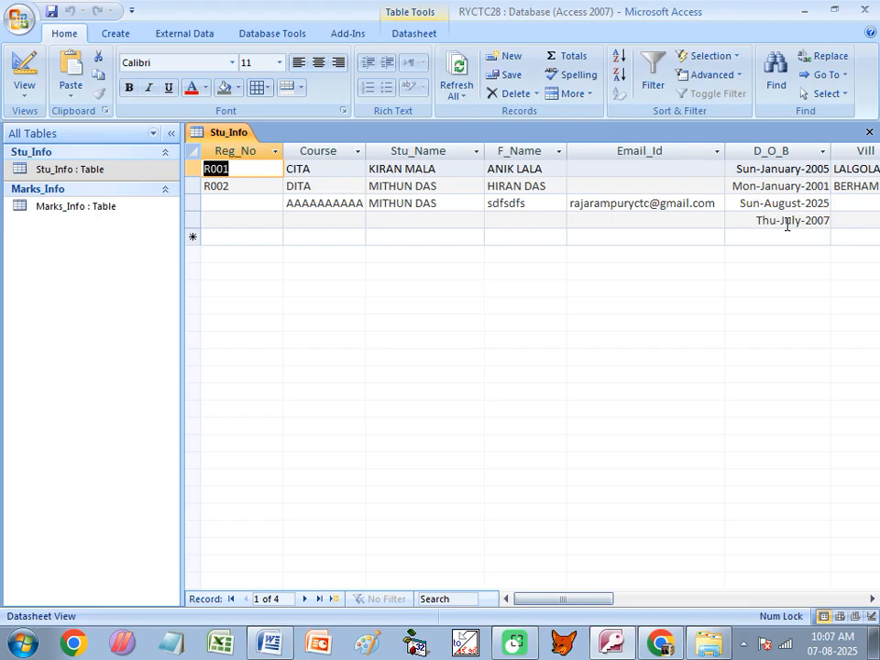
left_click(799, 169)
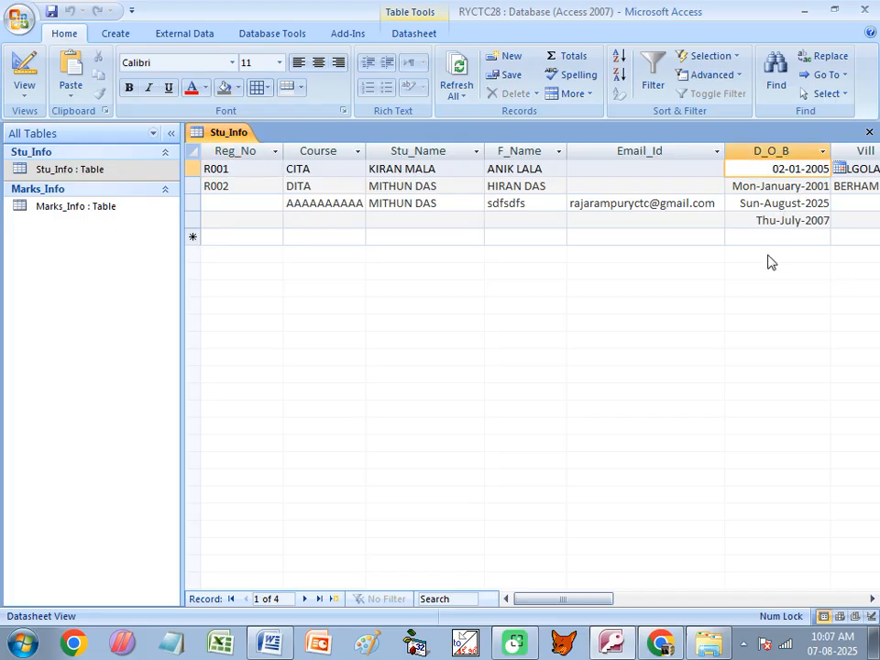
left_click(771, 225)
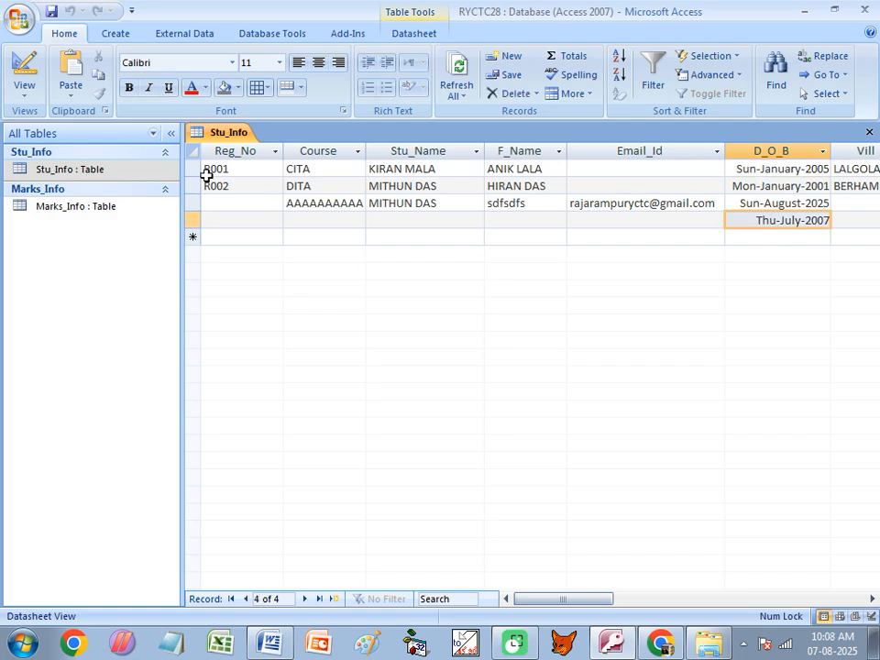
- In Stu_Info's design, change the D_O_B format to dddd-mmmm-yyyy
right_click(124, 170)
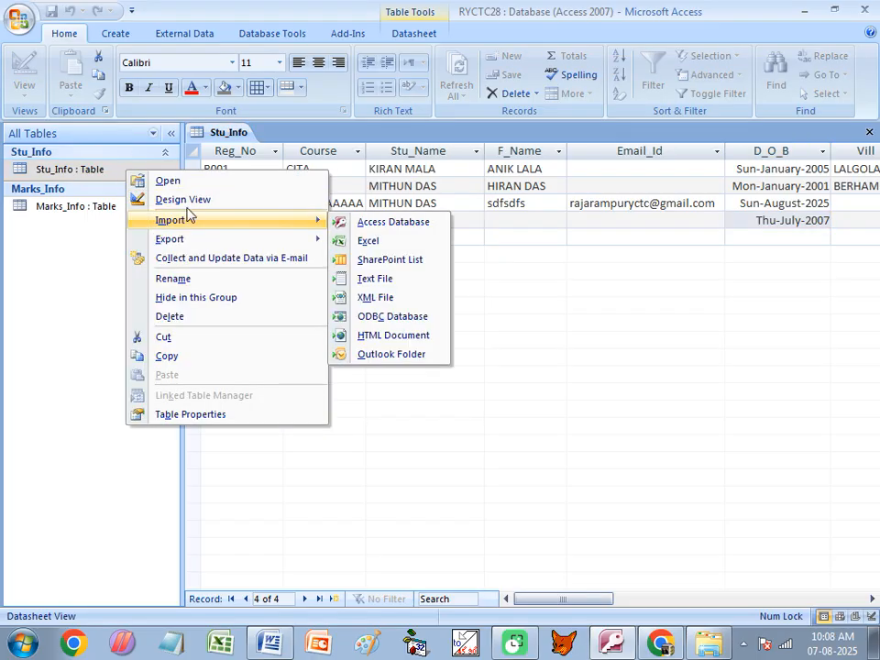
left_click(184, 199)
left_click(239, 248)
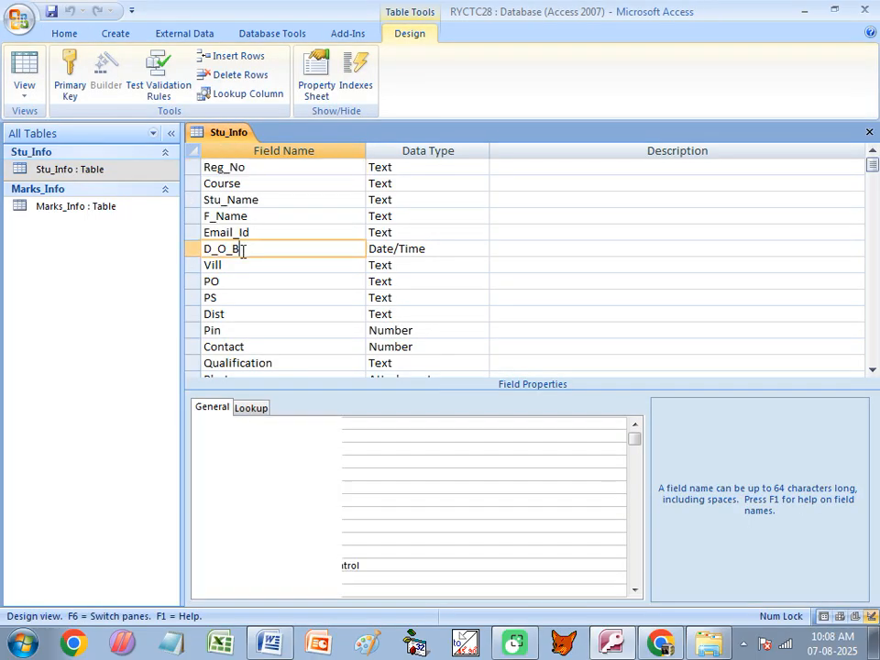
left_click(324, 437)
left_click(320, 424)
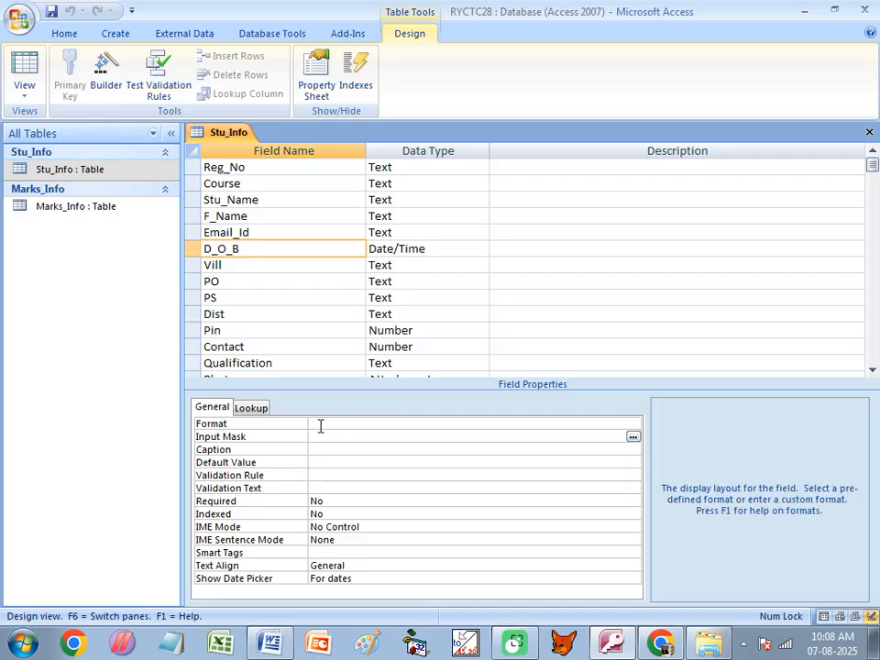
type("dddd-mmmm-yyyy")
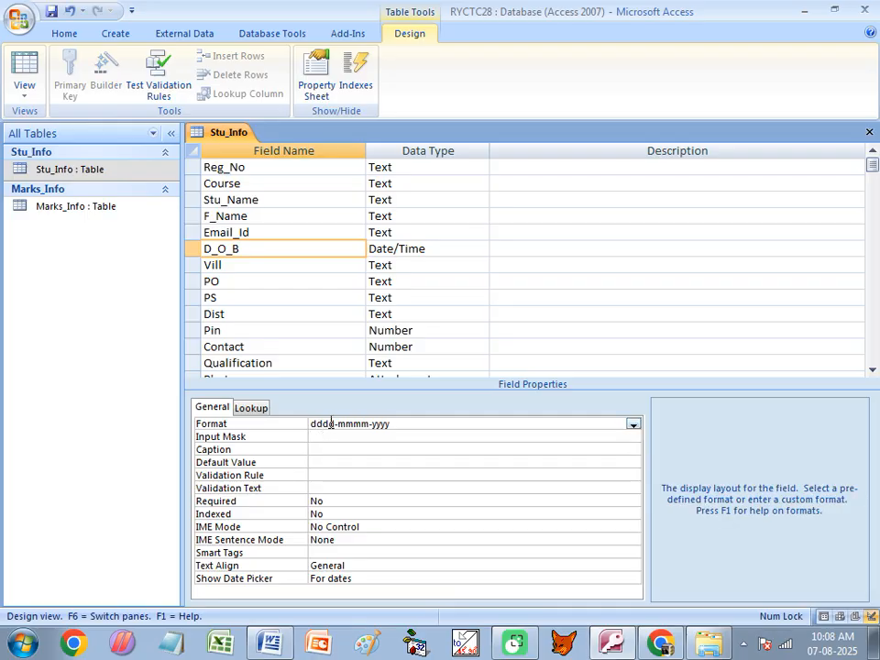
- Save the design, reopen the datasheet and auto-fit the D_O_B column to show full weekday names
key("ctrl+w")
left_click(368, 363)
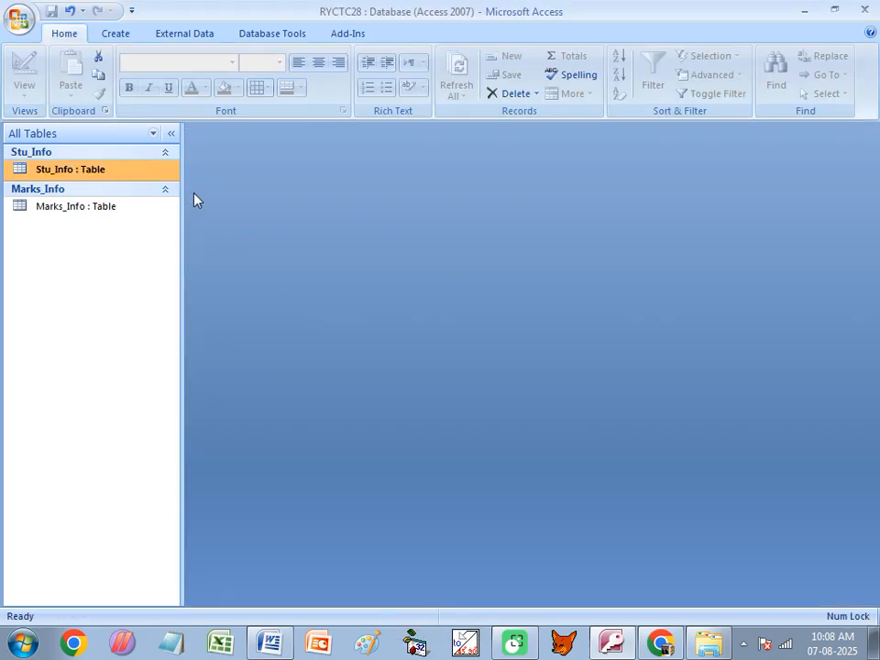
double_click(110, 171)
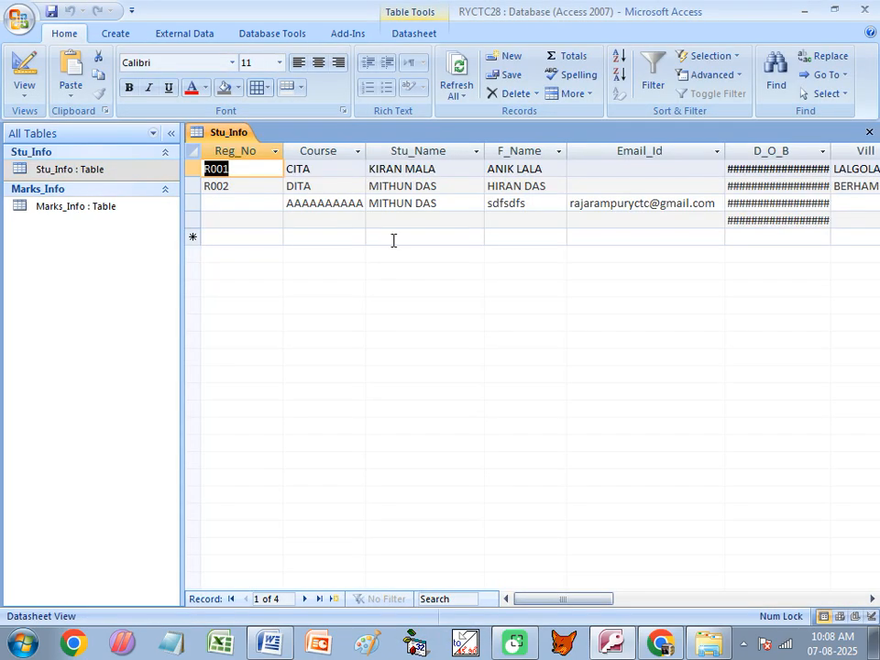
double_click(835, 148)
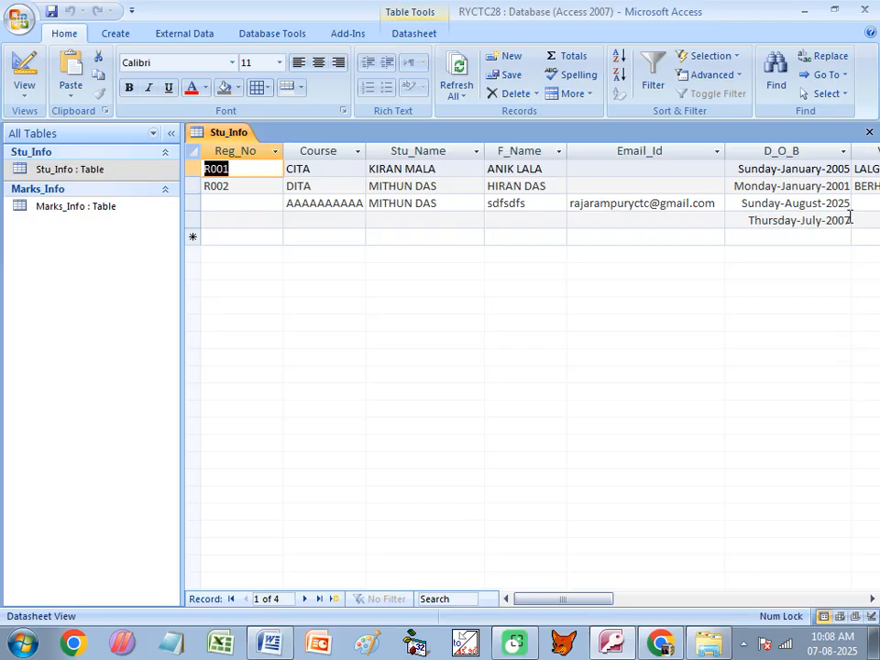
right_click(90, 173)
- Revert the D_O_B format to dd-mm-yyyy, save, and reopen Stu_Info showing dates like 05-07-2007
left_click(129, 200)
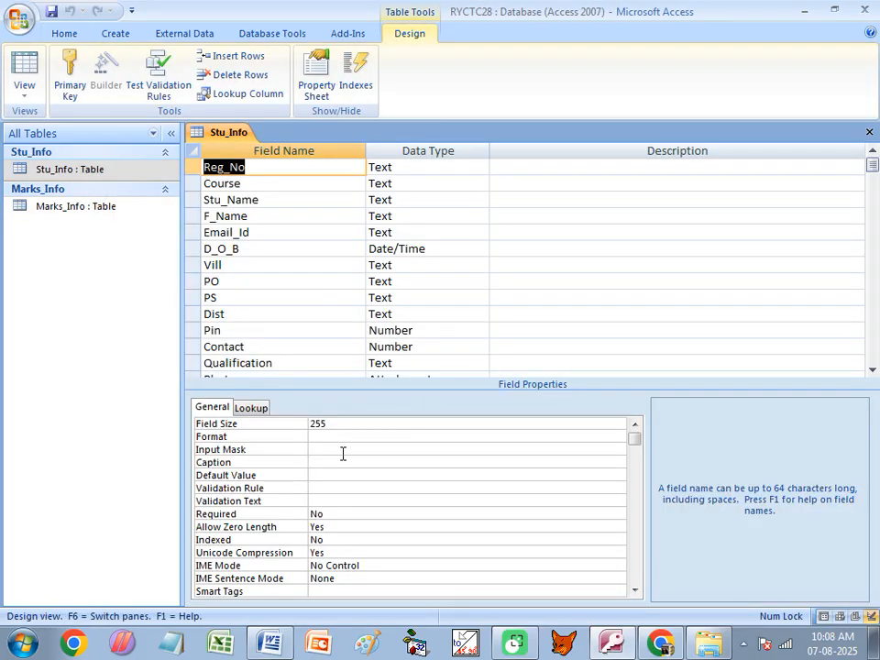
left_click(255, 250)
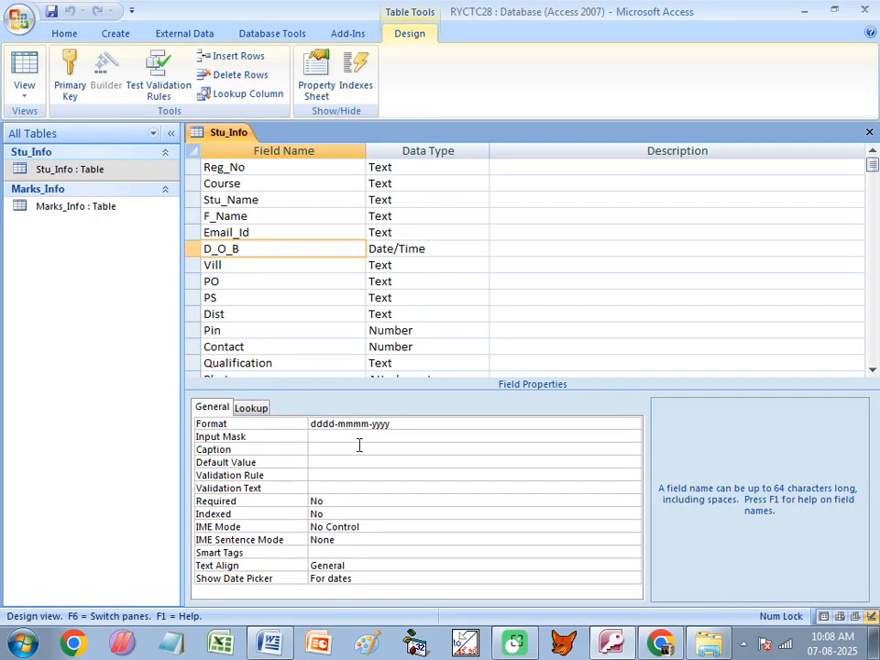
left_click(327, 423)
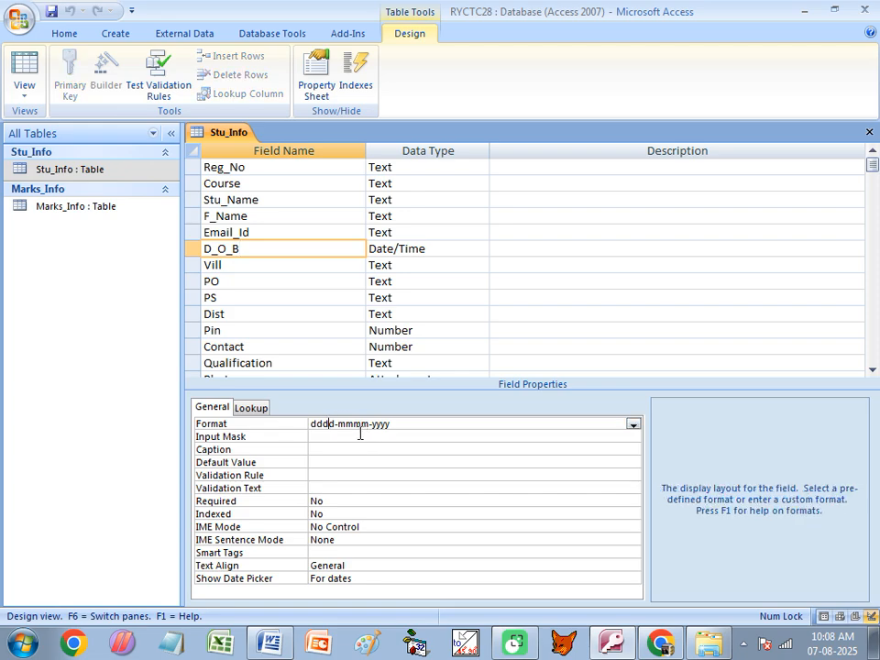
key("BackSpace")
key("BackSpace")
key("BackSpace")
key("BackSpace")
key("ctrl+w")
left_click(377, 370)
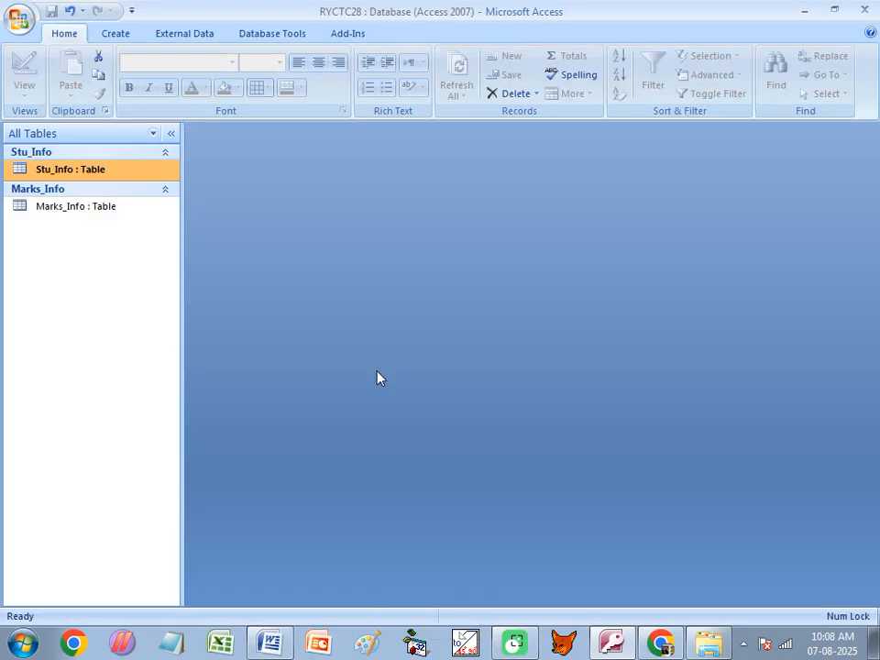
double_click(81, 169)
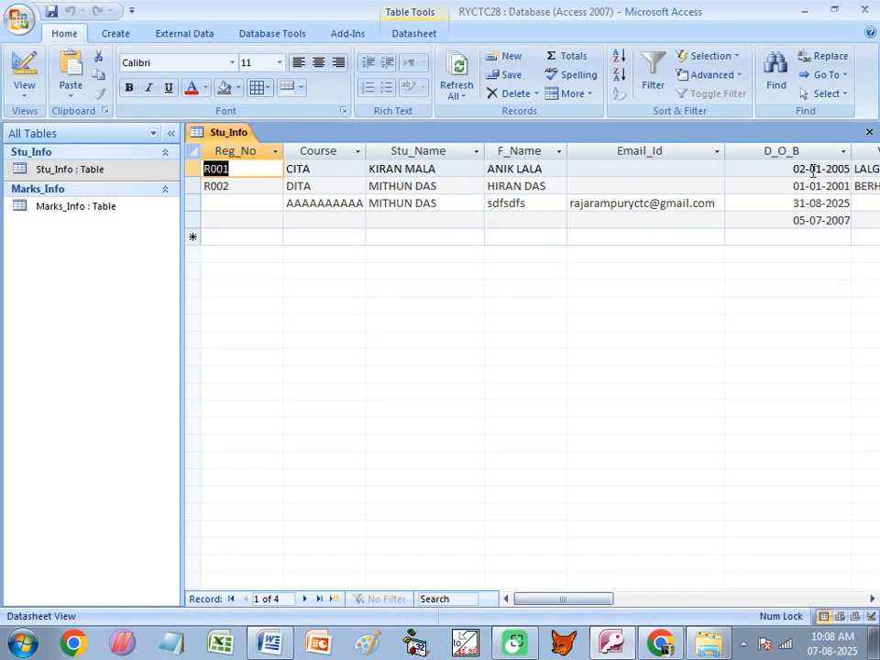
left_click(272, 643)
- Scroll the Word notes down to the Input Mask heading and its Reg_No example table
left_click(101, 342)
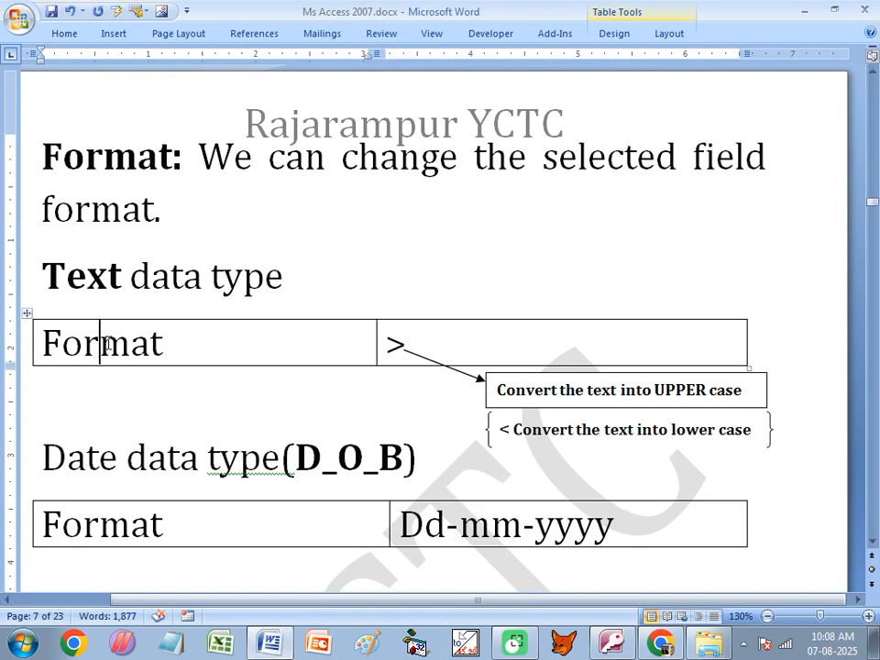
scroll(92, 408, "up", 3)
scroll(101, 414, "down", 2)
scroll(118, 422, "down", 2)
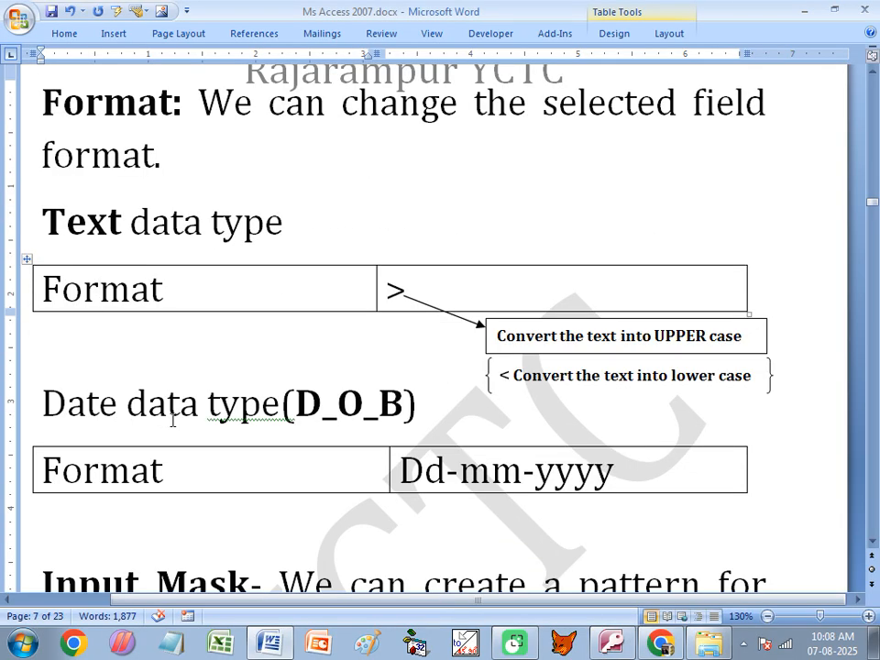
scroll(177, 417, "down", 1)
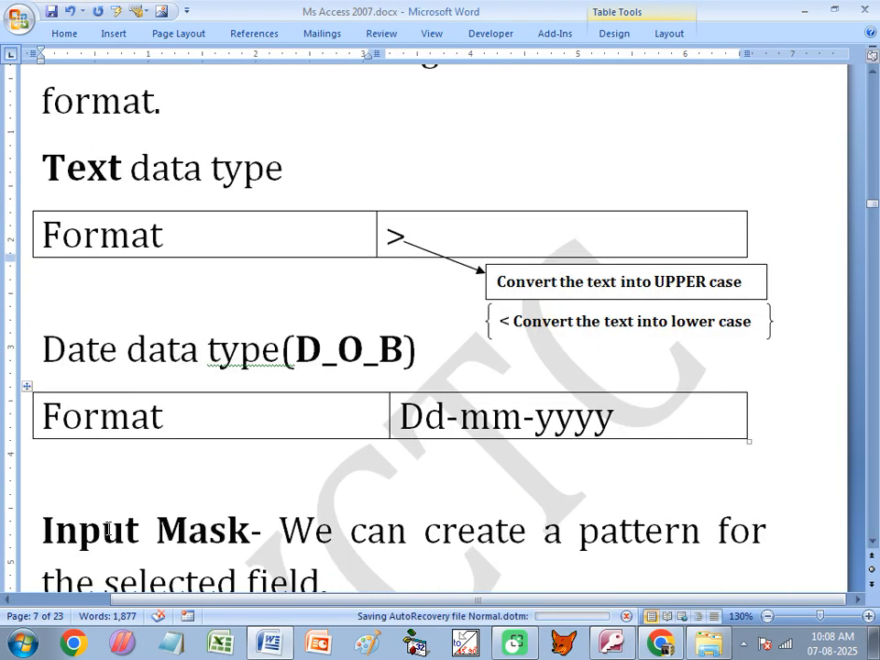
scroll(82, 396, "down", 2)
left_click_drag(42, 422, 254, 422)
scroll(422, 438, "down", 1)
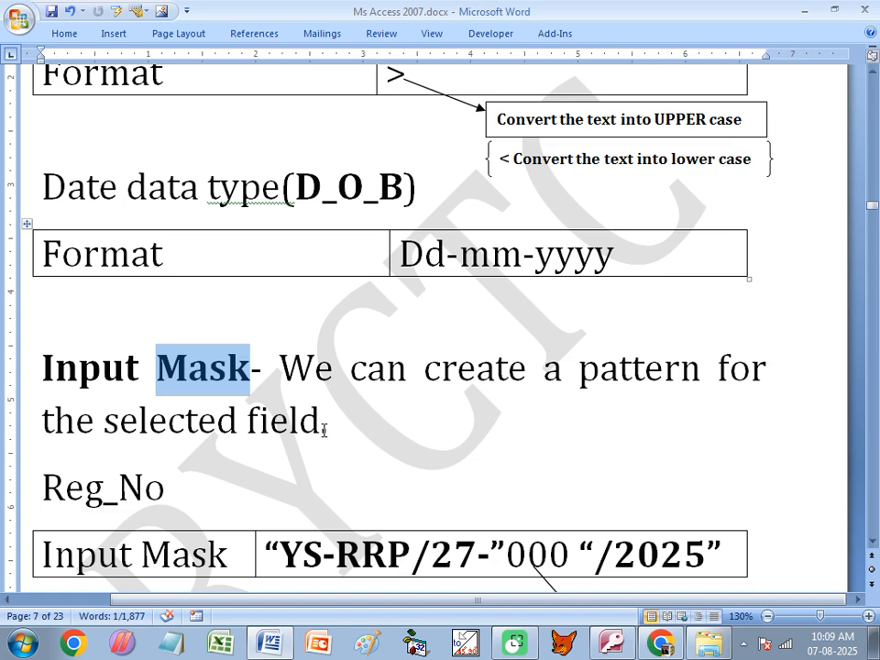
scroll(339, 430, "down", 2)
- Change 27 to 28 in the Reg_No mask prefix, then highlight its 000, /2025 and YS-RRP/28- parts
left_click_drag(278, 446, 407, 446)
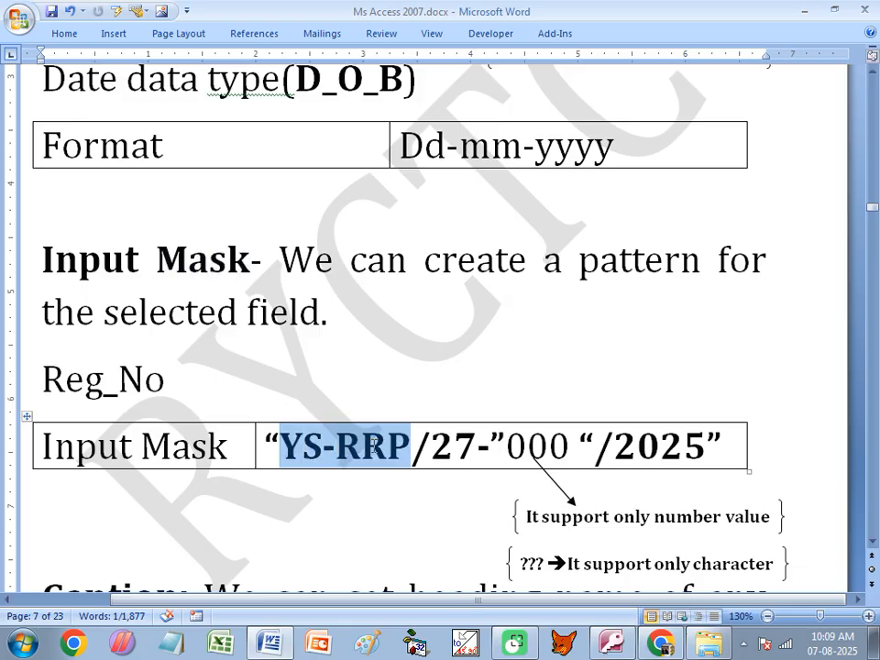
left_click(468, 448)
left_click_drag(469, 444, 463, 446)
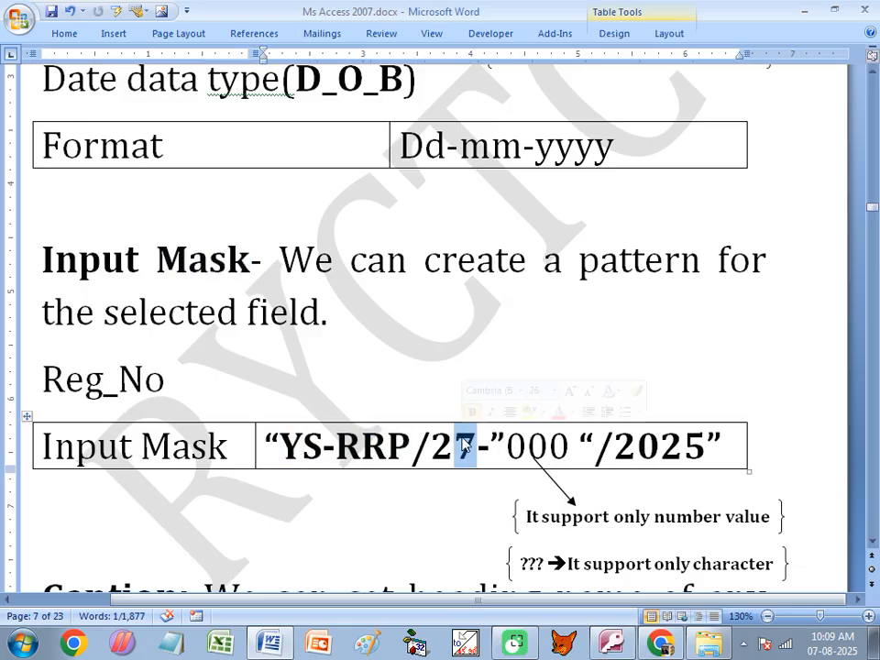
type("8")
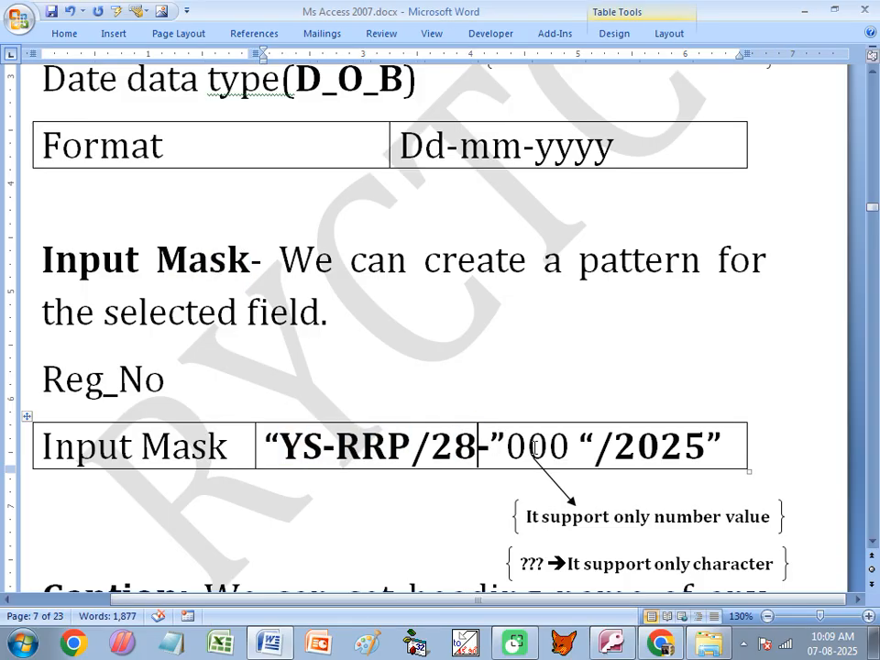
left_click_drag(507, 447, 566, 446)
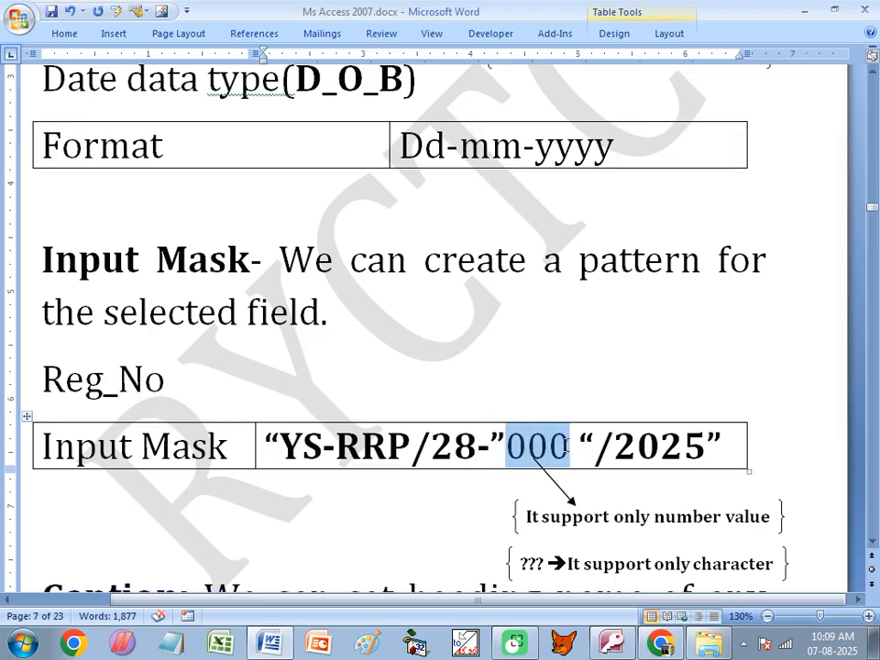
left_click_drag(580, 447, 746, 446)
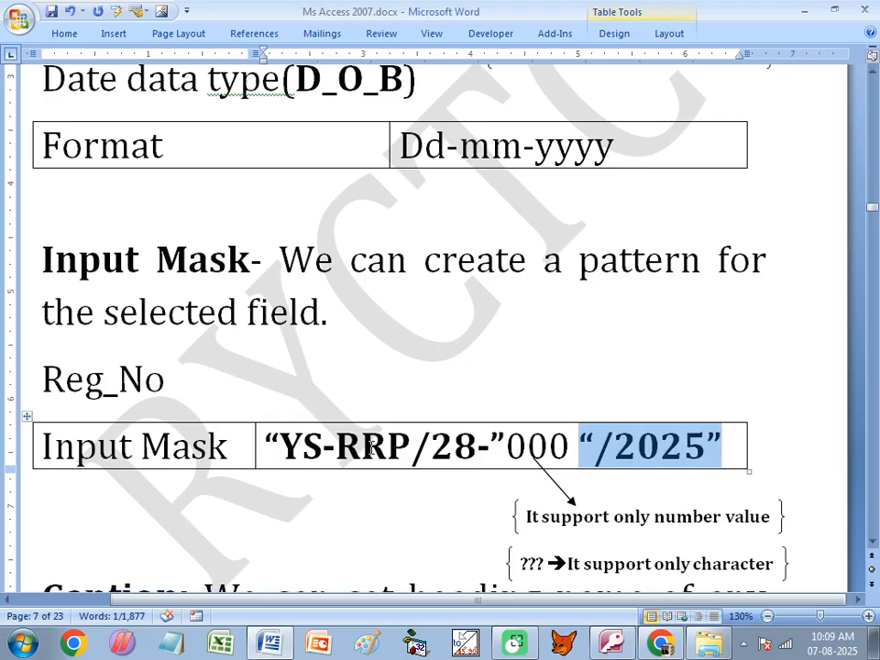
left_click_drag(266, 446, 567, 446)
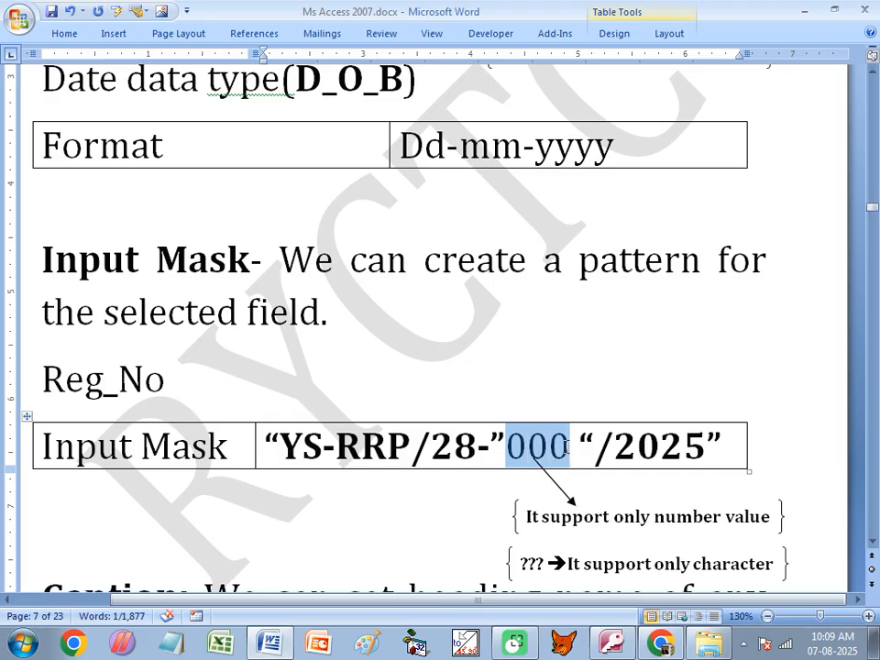
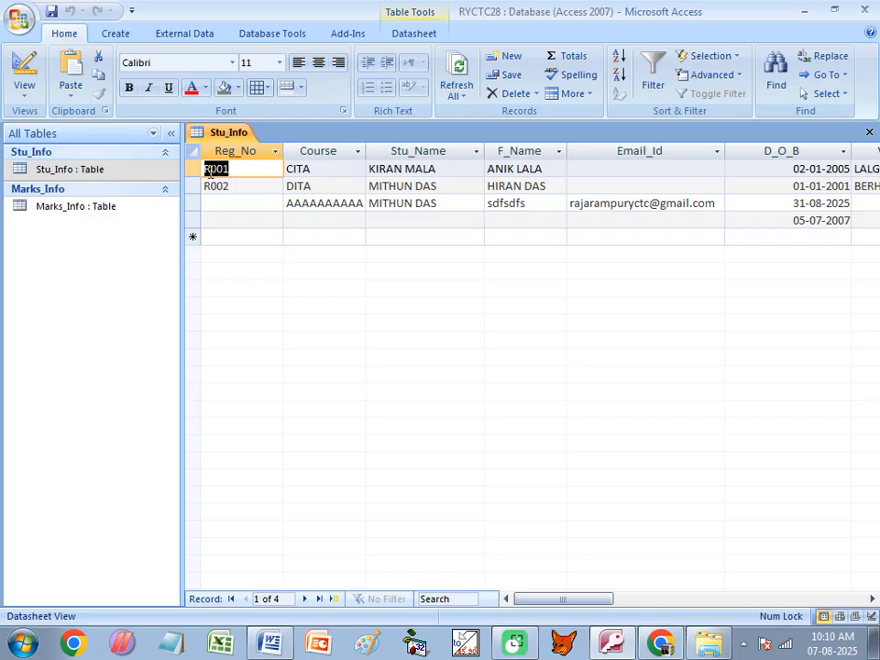
- Trim the registration numbers R001 and R002 to 001 and 002
left_click(210, 172)
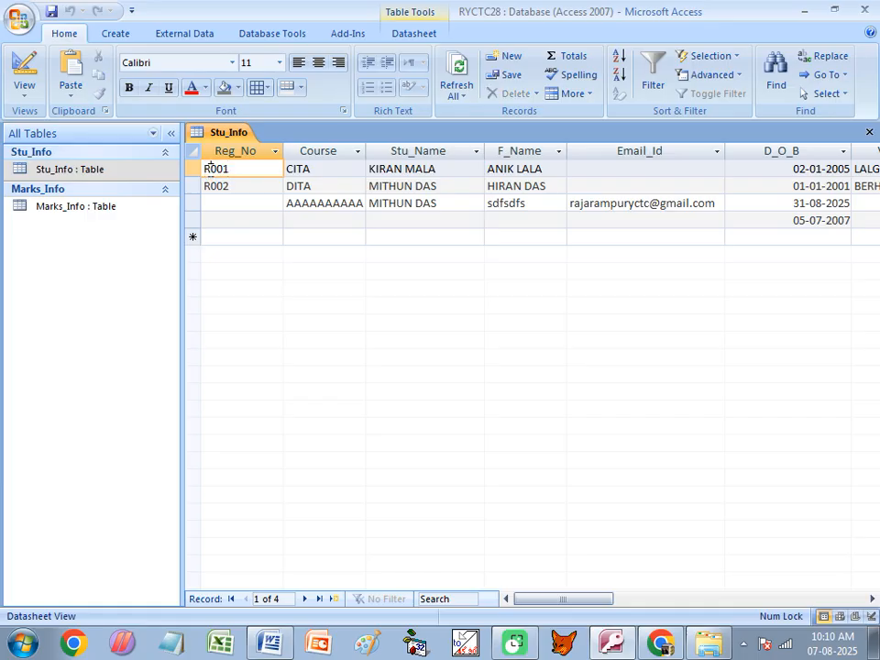
key("BackSpace")
left_click(210, 186)
key("BackSpace")
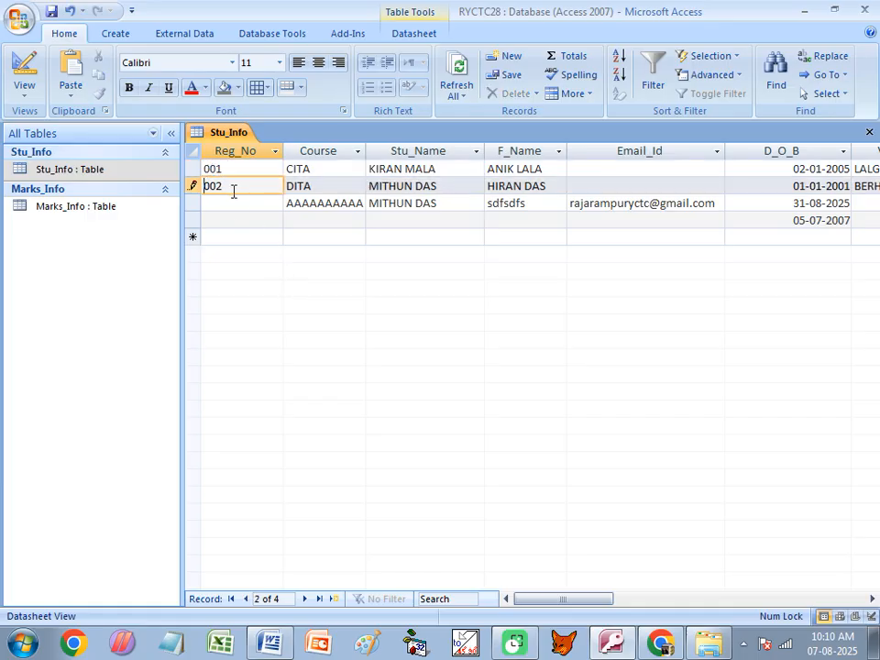
left_click(231, 199)
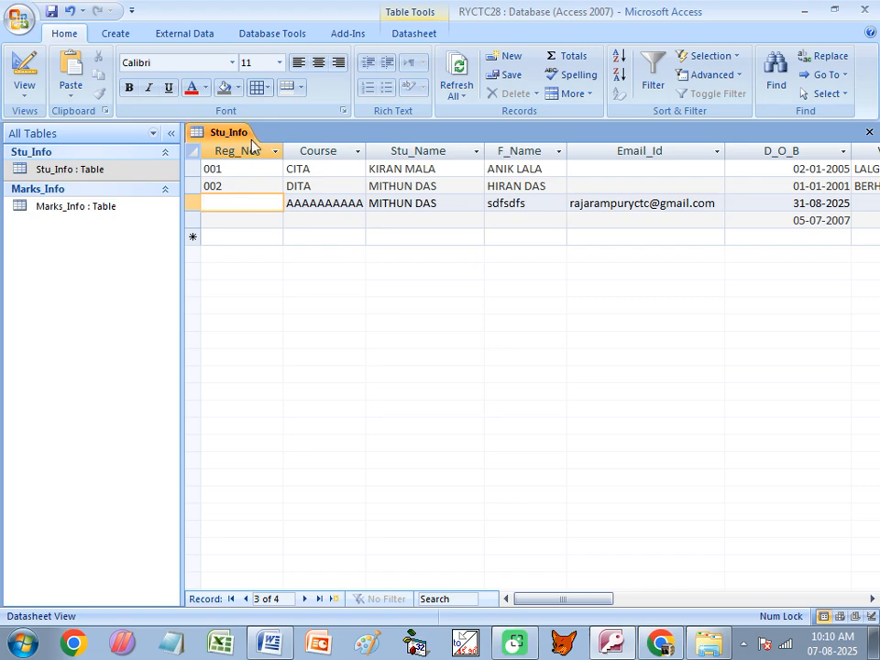
- In Design View, give Reg_No the input mask "YS-RRP/28-"000"/2025"
right_click(234, 131)
left_click(280, 198)
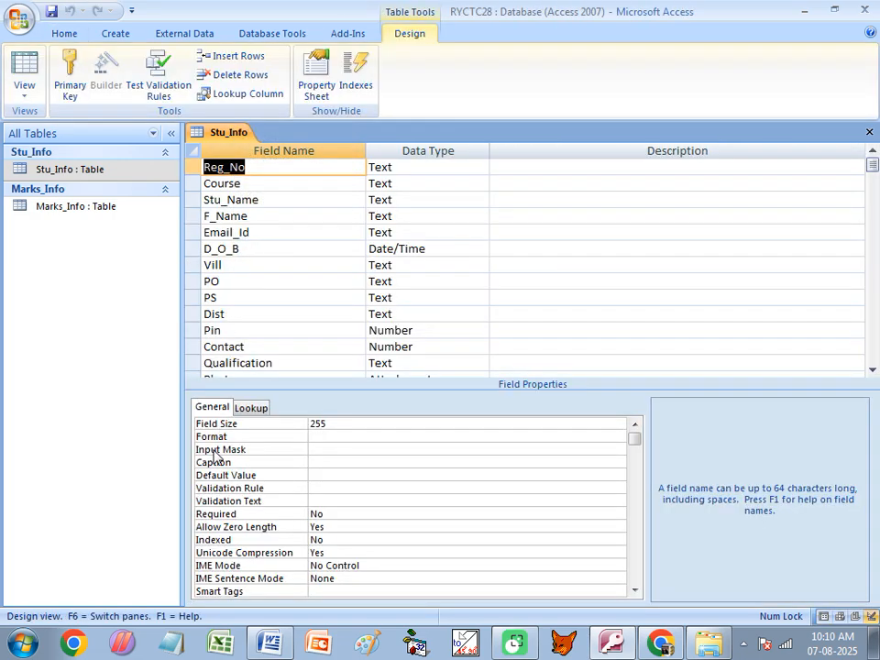
left_click(326, 449)
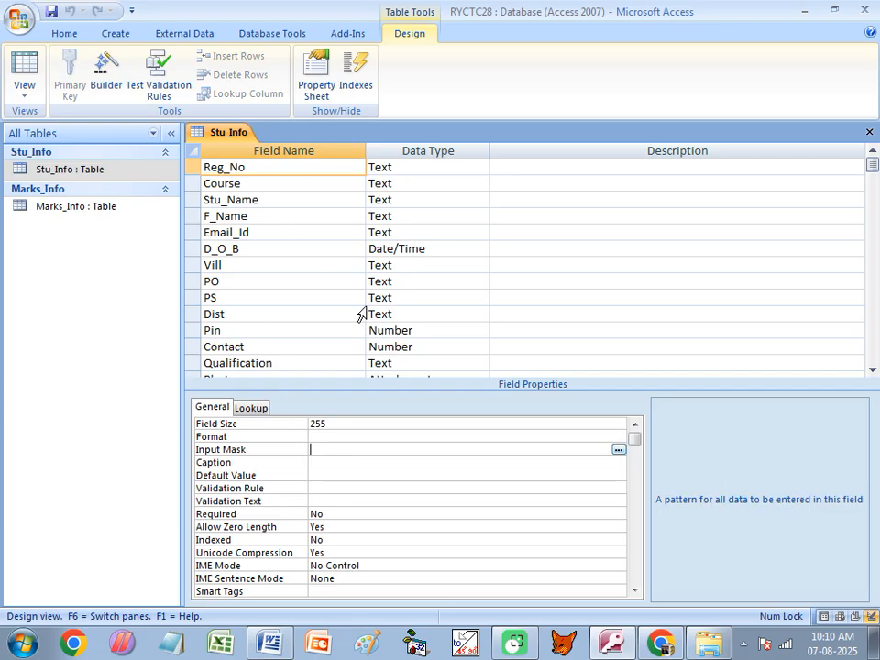
key("Caps_Lock")
type("\"YS-RRP")
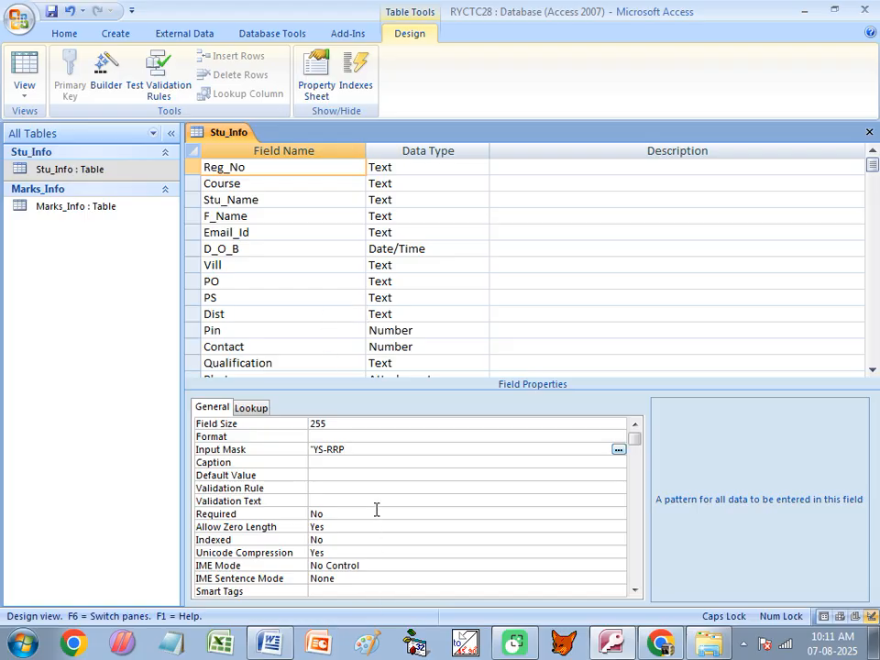
type("/28-\"000\"/2025\"")
- Check the mask's 28- and /2025 parts, save and close the design, and reopen Stu_Info
left_click_drag(366, 449, 309, 452)
left_click_drag(412, 448, 372, 458)
key("ctrl+w")
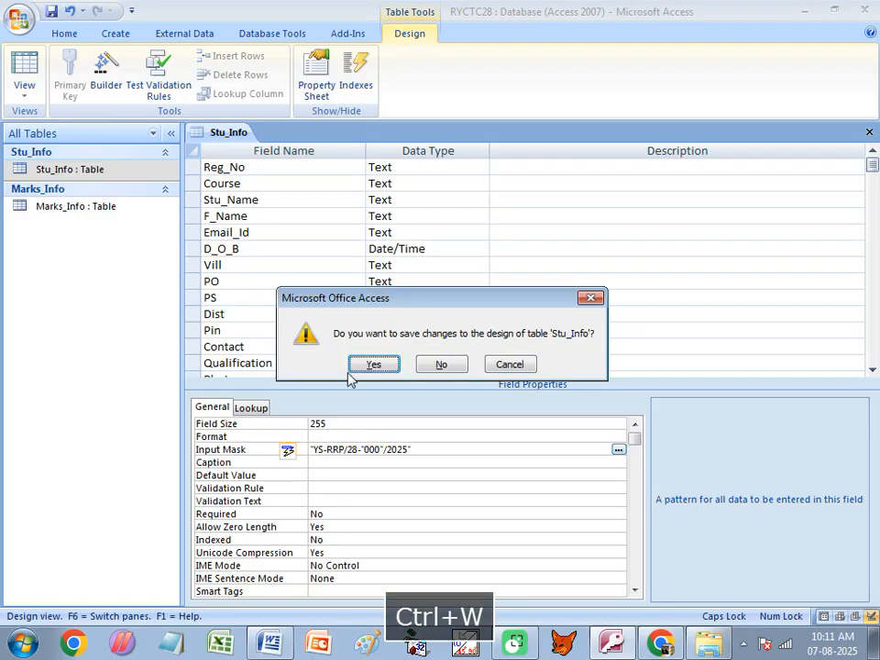
left_click(370, 365)
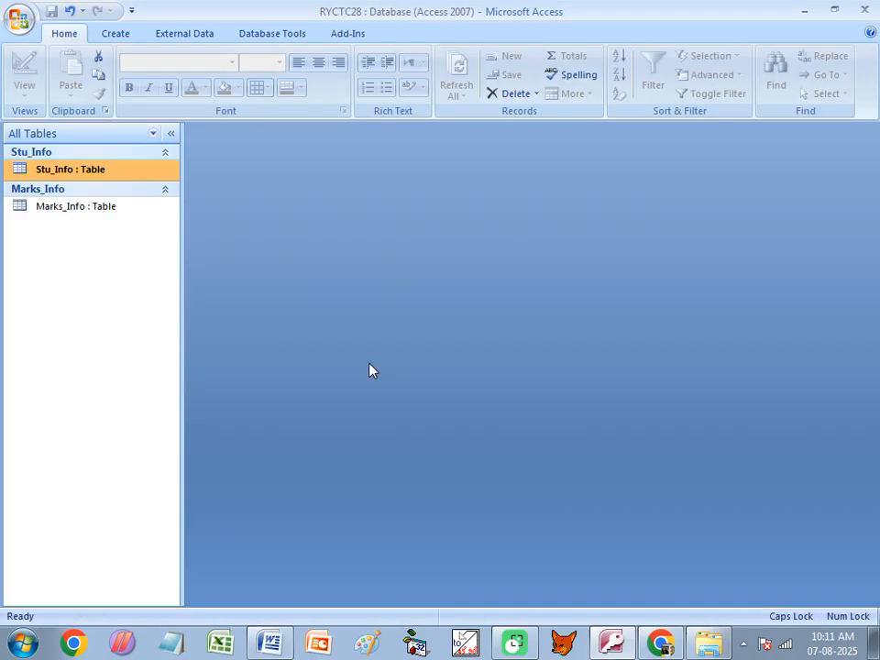
double_click(80, 170)
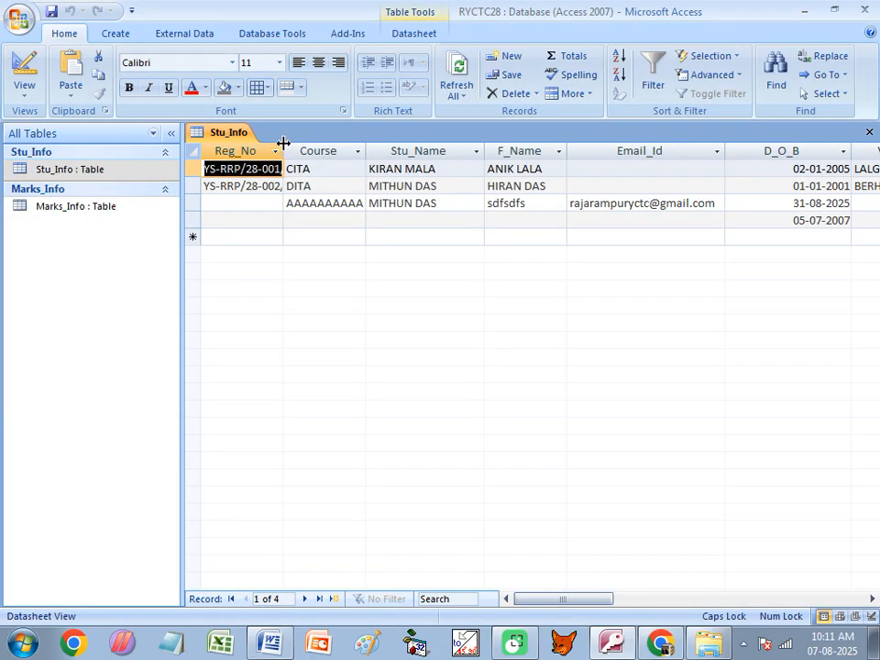
- Autofit Reg_No, enter 003 and 004 for records 3 and 4, then close saving the layout
double_click(283, 150)
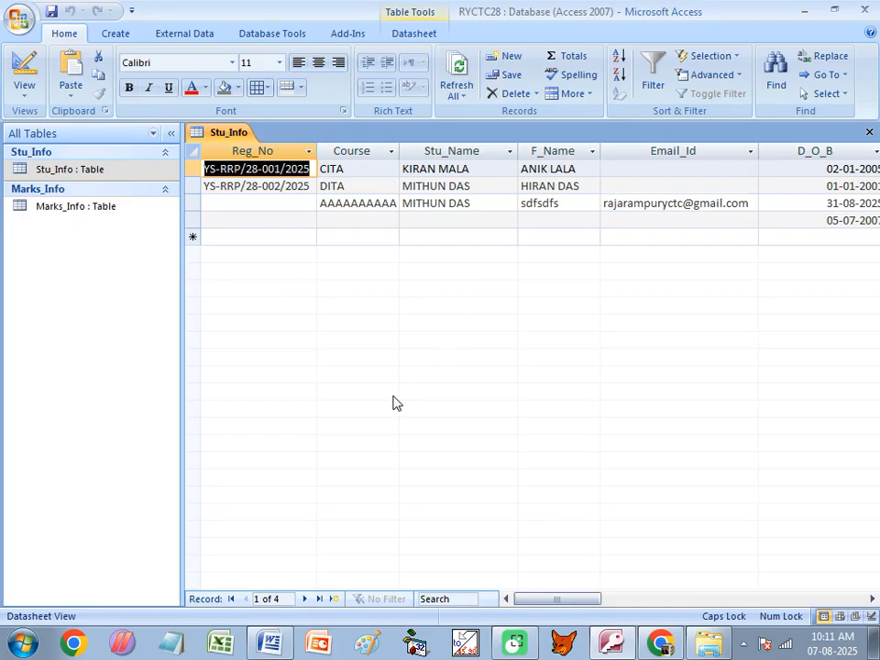
key("Down")
key("Down")
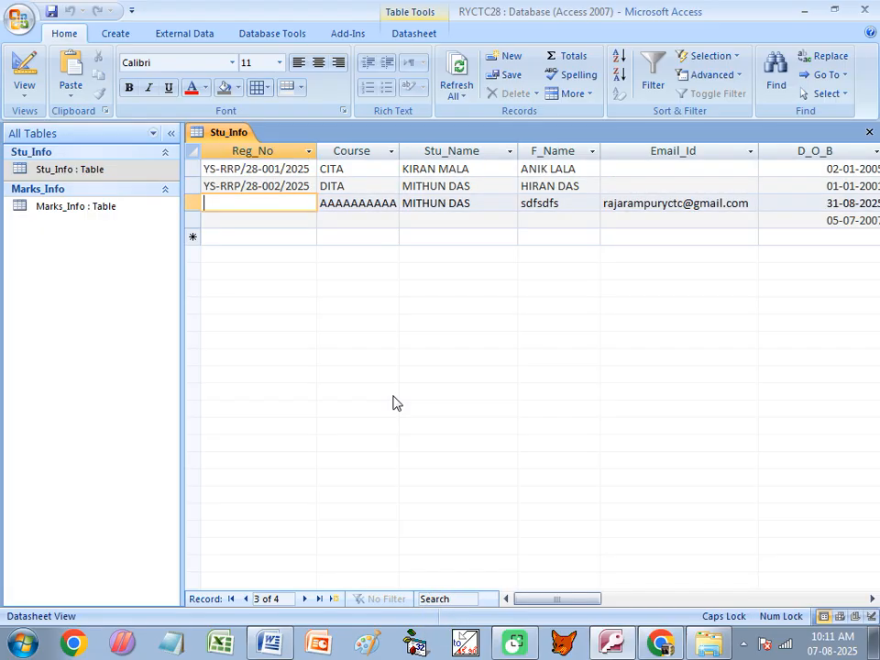
type("00")
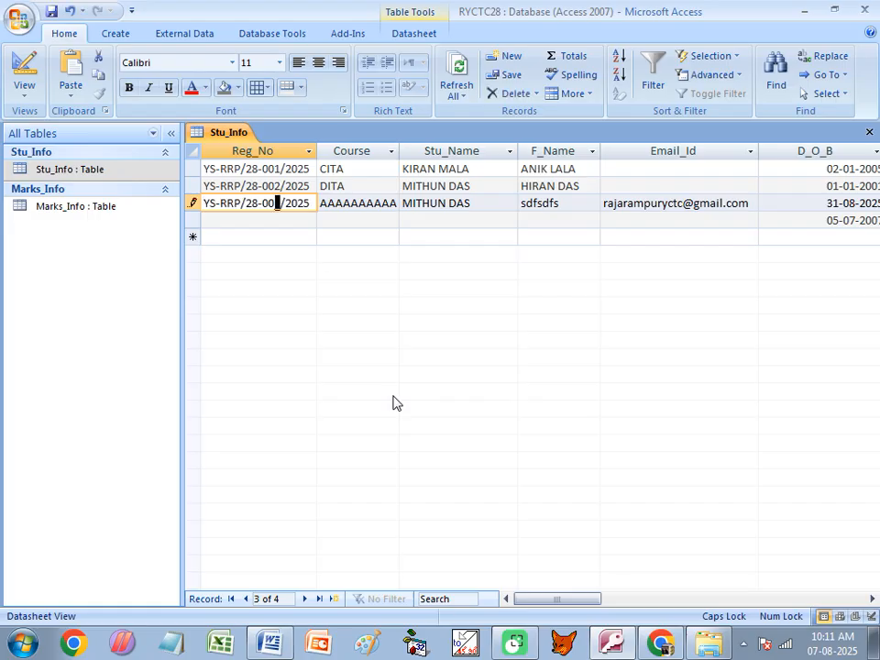
type("3")
key("Down")
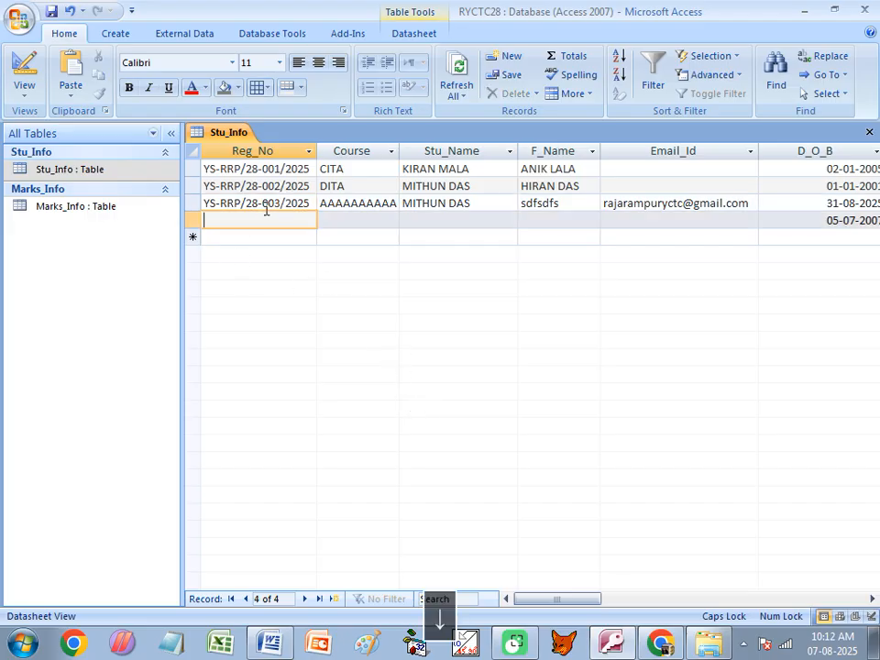
type("004/2025")
key("Tab")
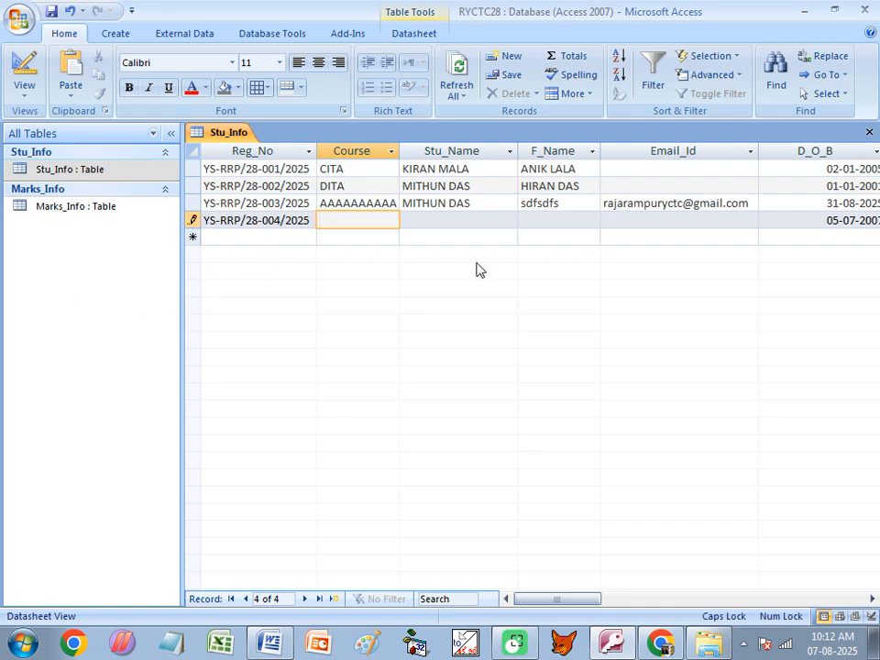
left_click(868, 132)
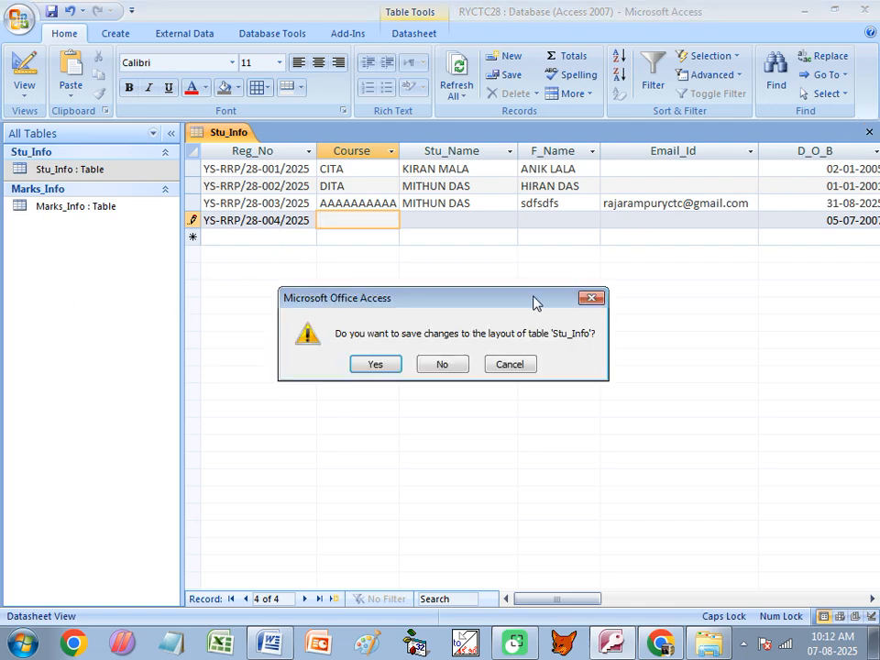
left_click(388, 367)
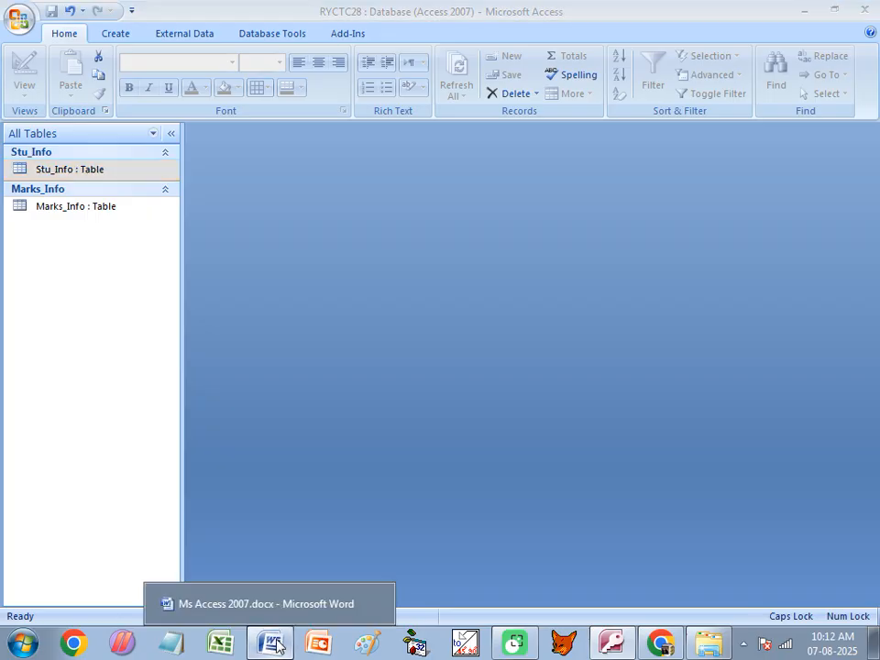
- In the Word notes, highlight the Reg_No input mask example text
left_click(271, 642)
left_click(195, 447)
left_click(277, 445)
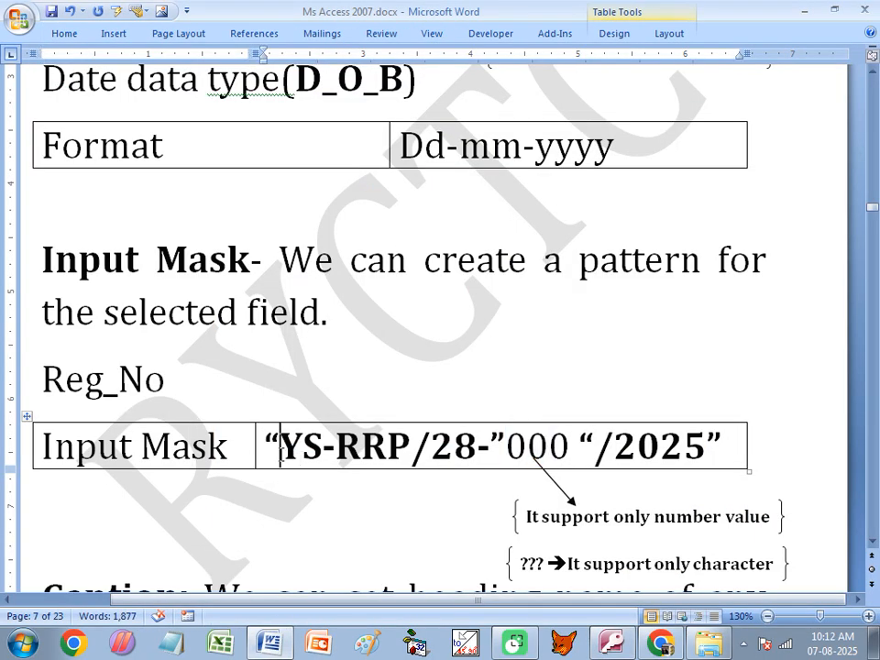
scroll(301, 456, "down", 1)
left_click_drag(277, 383, 724, 385)
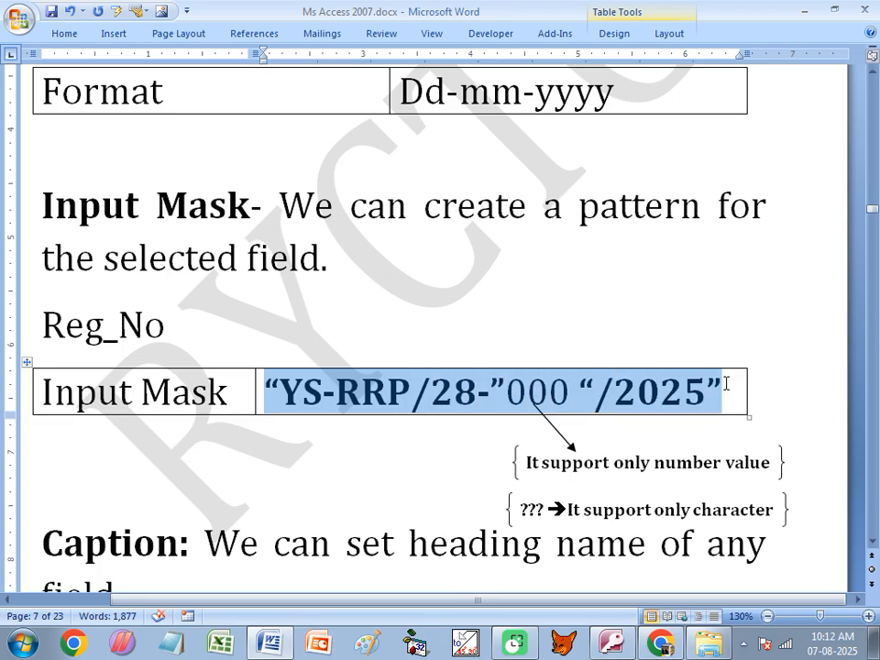
- Highlight the Caption: heading and the word 'field.' in the notes, then return to Access
scroll(348, 378, "down", 2)
left_click(43, 436)
left_click_drag(44, 436, 194, 436)
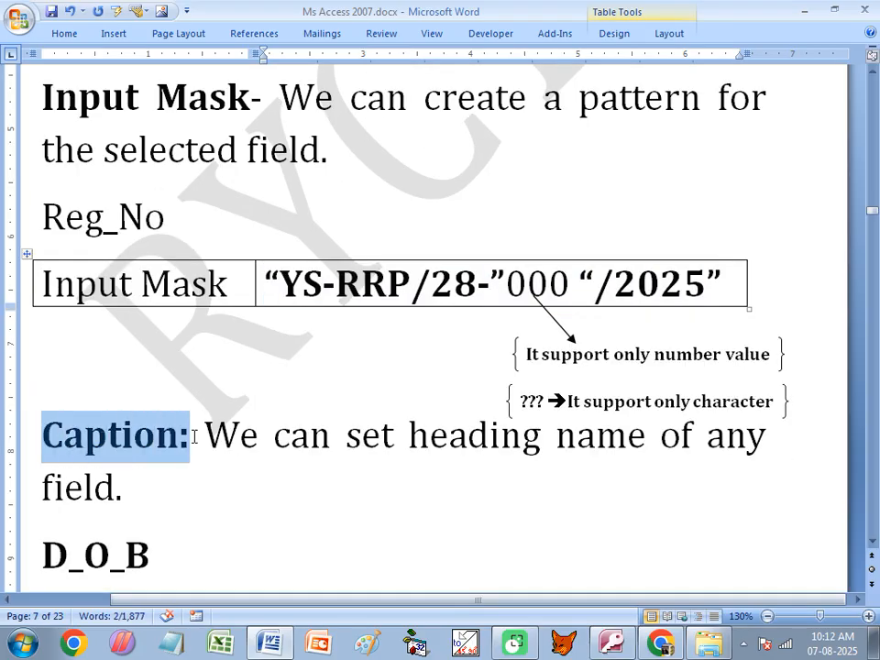
left_click(449, 436)
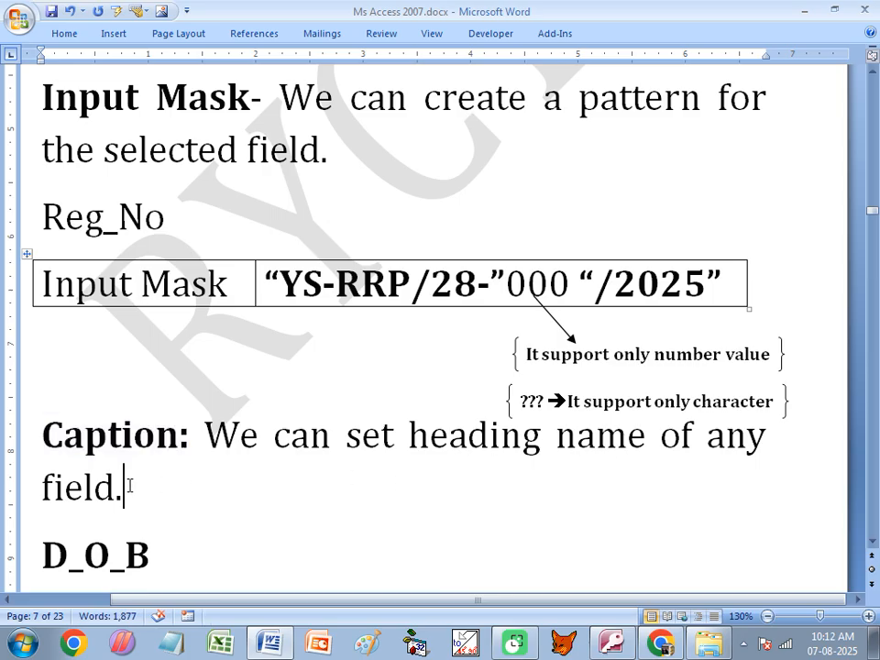
left_click_drag(127, 486, 42, 486)
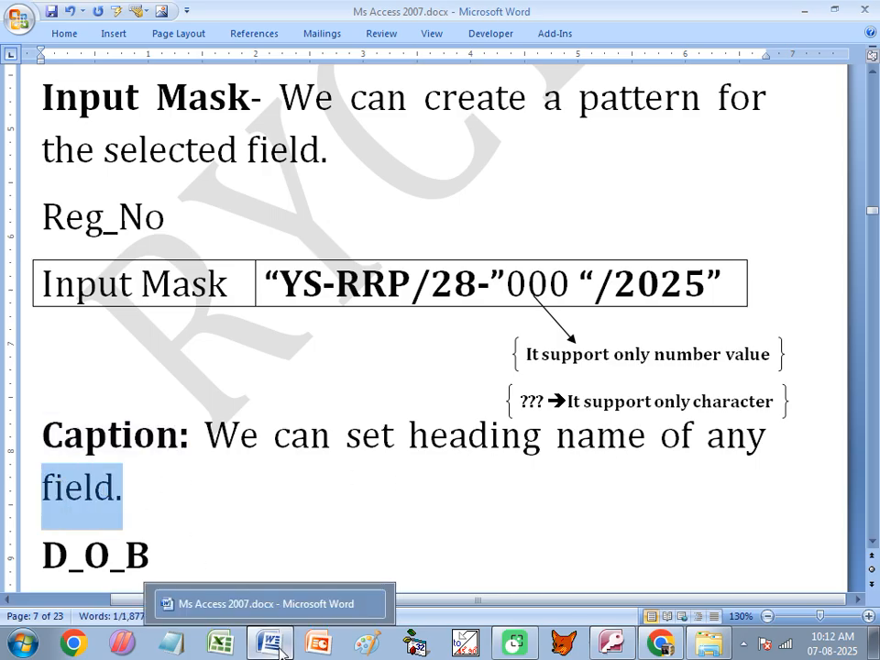
left_click(611, 642)
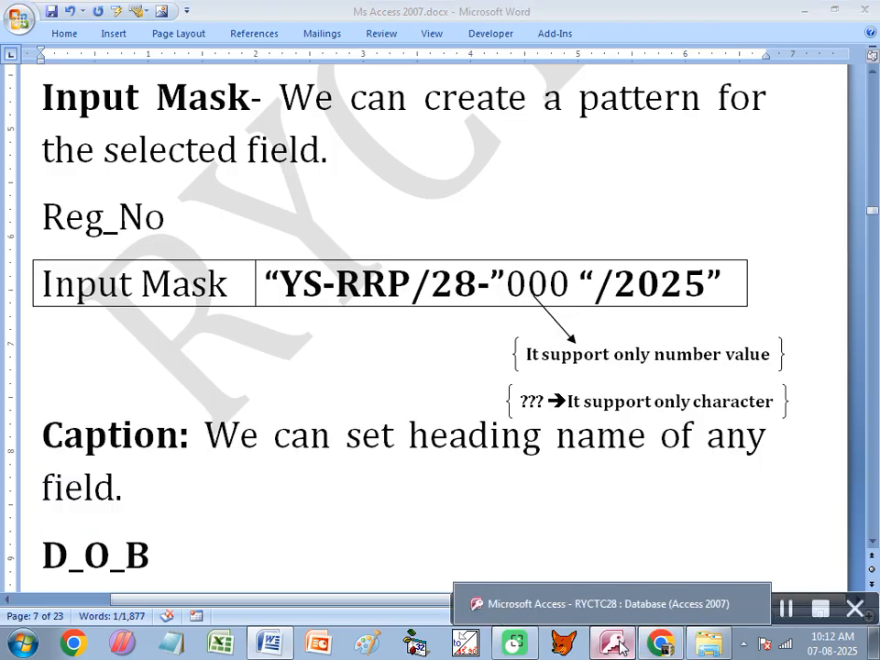
- Inspect Stu_Info in Design View, then reopen its datasheet showing records YS-RRP/28-001/2025 to 004/2025
right_click(72, 169)
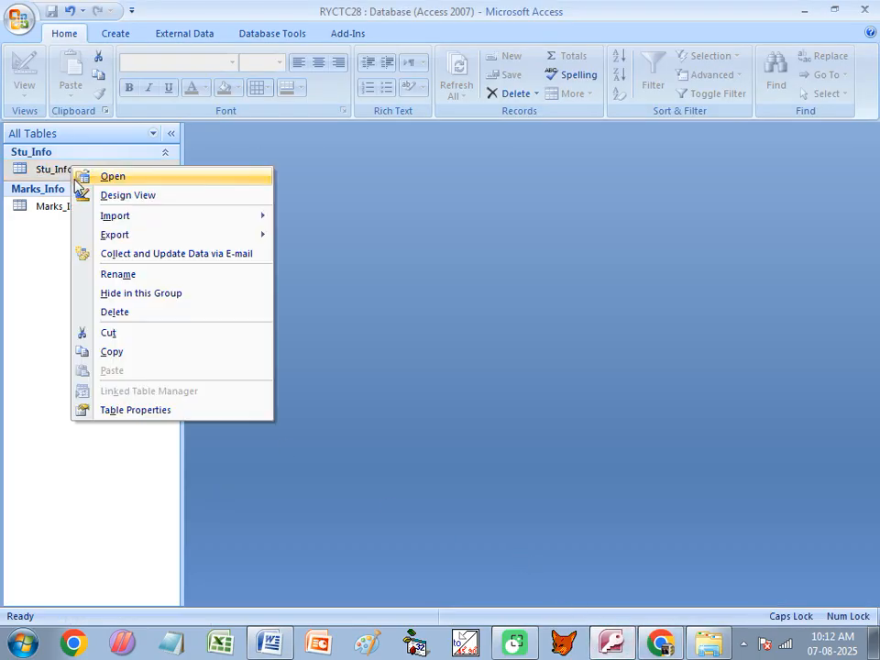
left_click(105, 195)
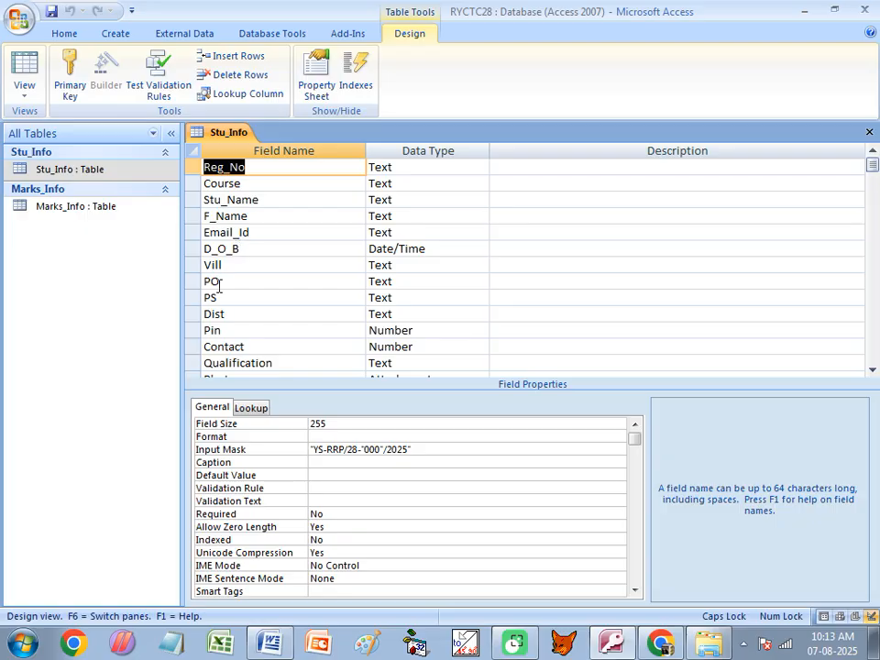
double_click(86, 172)
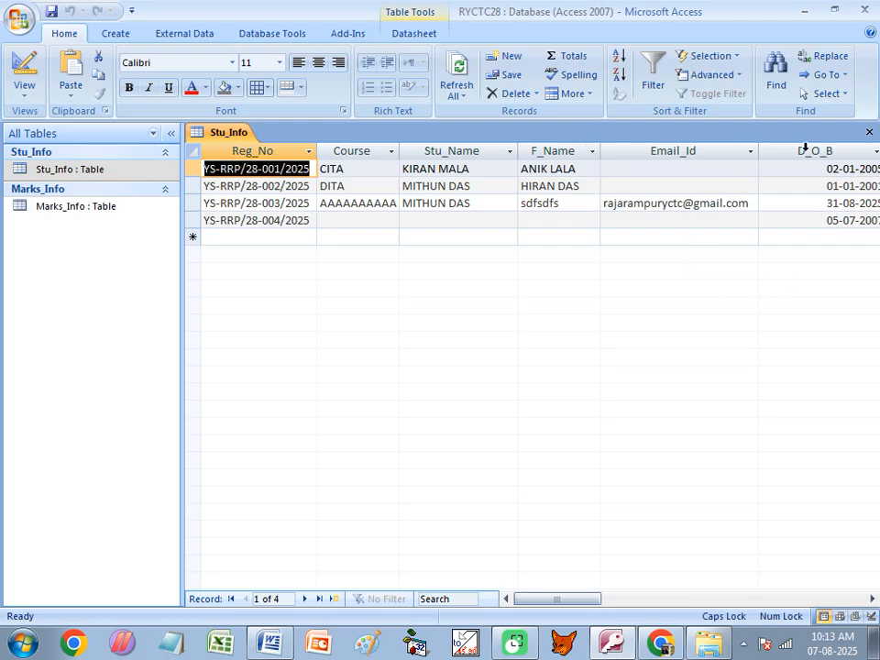
left_click(349, 168)
key("Tab")
key("Tab")
key("Tab")
key("Tab")
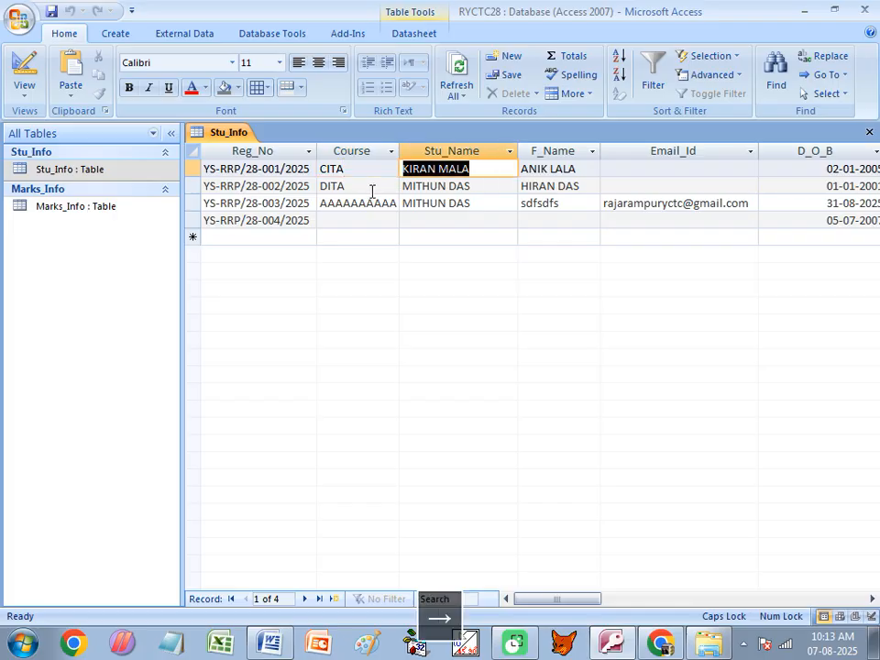
key("Tab")
key("Tab")
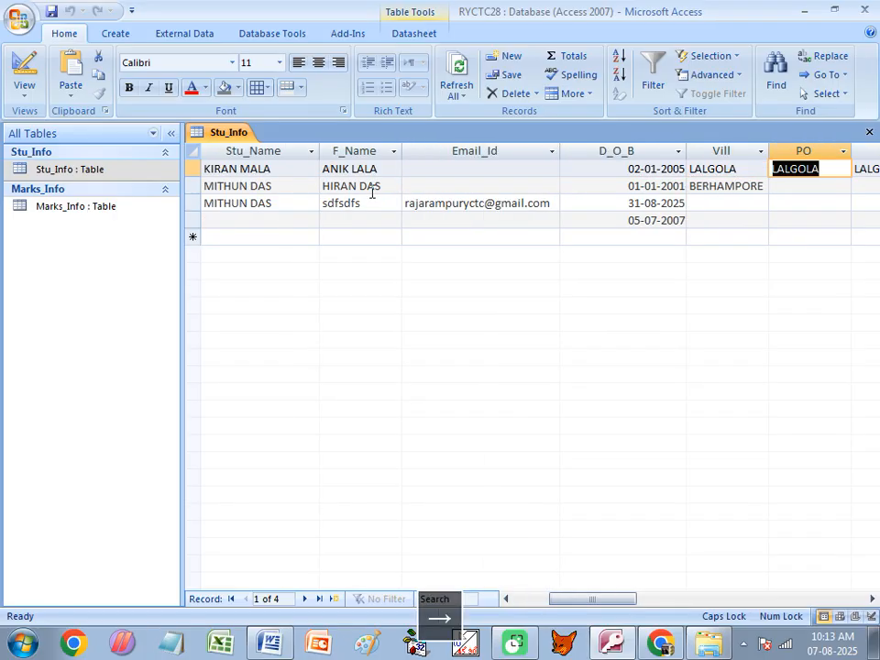
key("Tab")
key("shift+Tab")
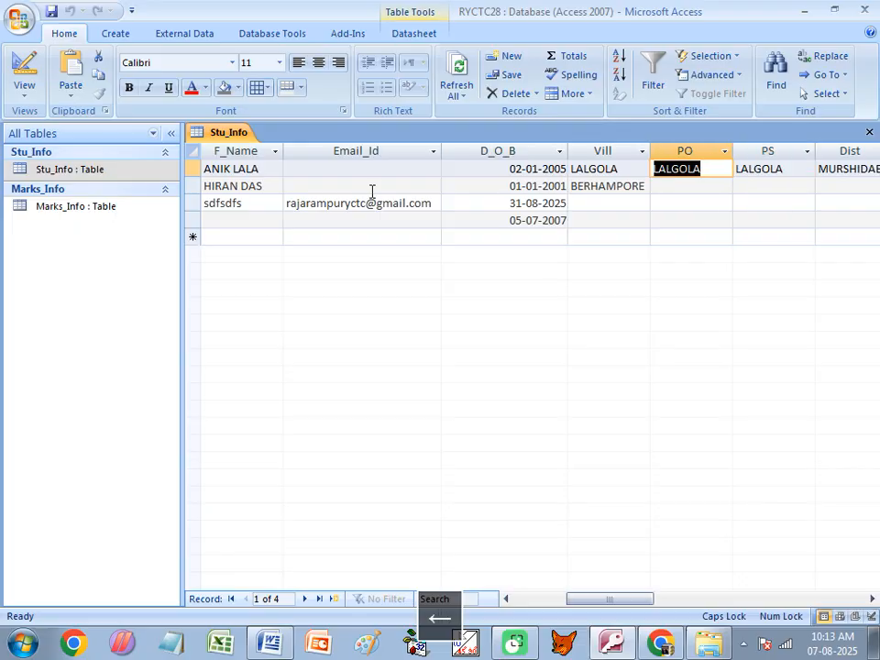
key("Right")
key("Right")
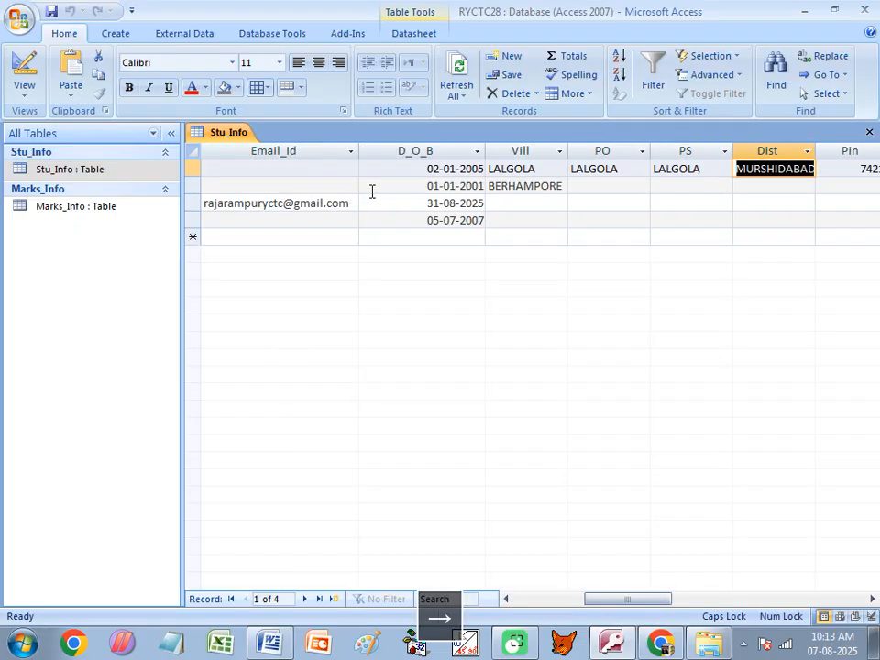
key("Right")
key("Right")
key("Right")
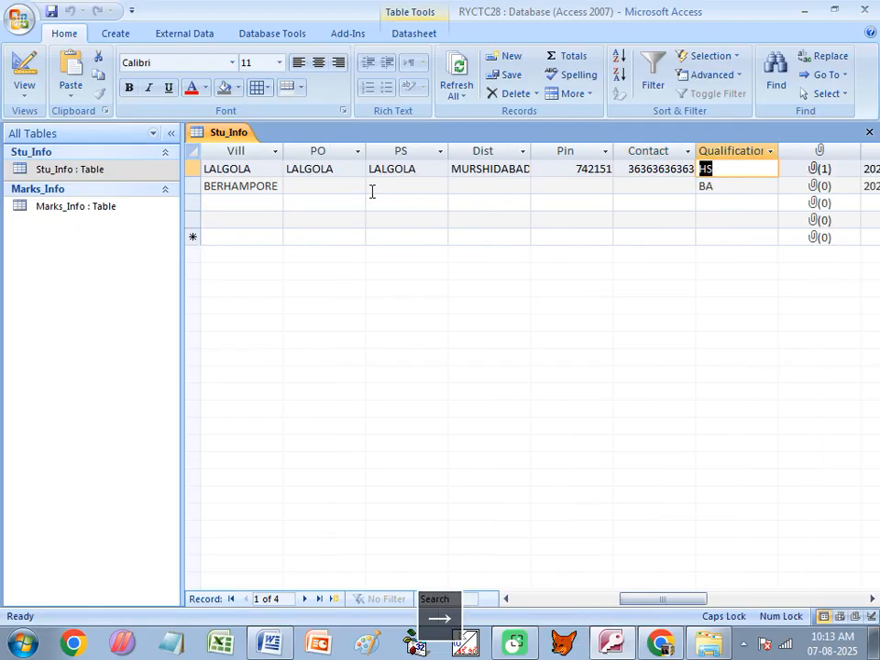
key("Right")
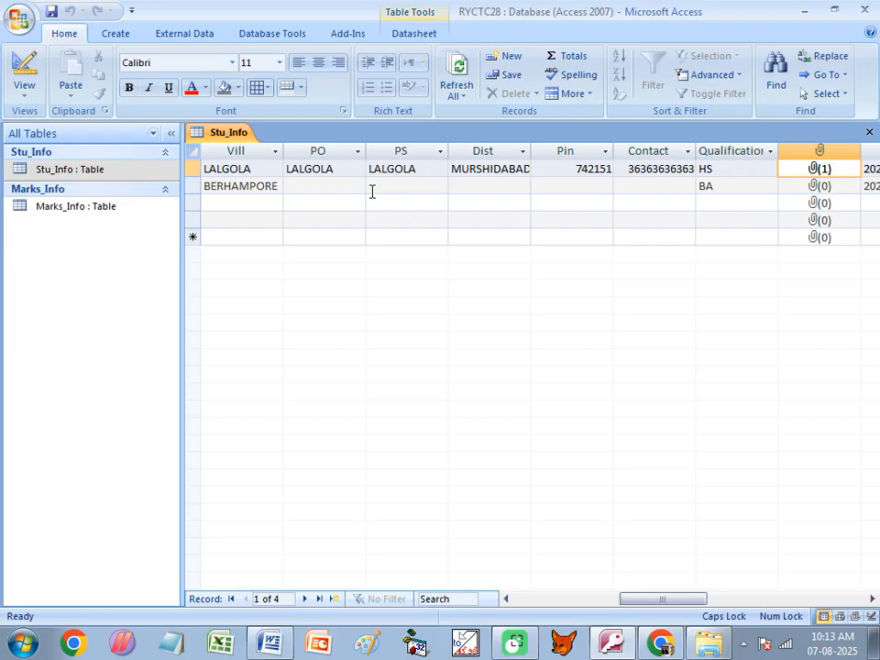
key("Right")
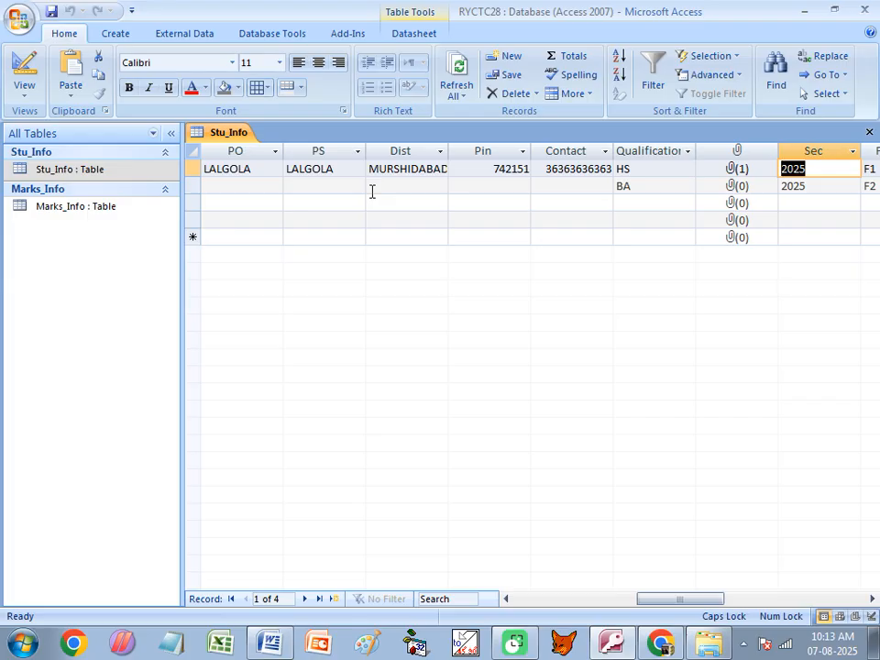
key("Right")
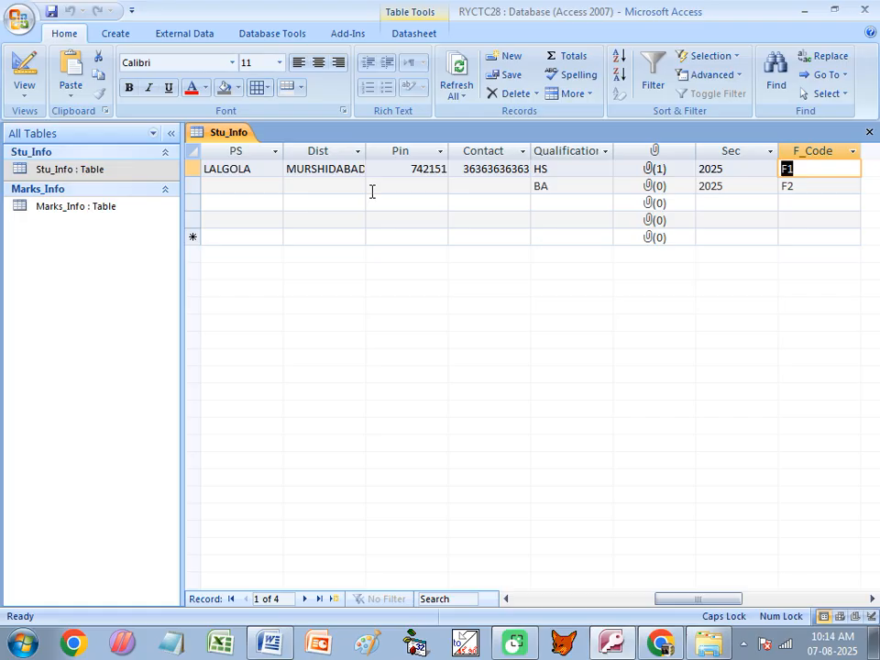
right_click(225, 134)
- In Design View, give Reg_No the caption 'Registration Number', then select Course's Caption box
left_click(266, 200)
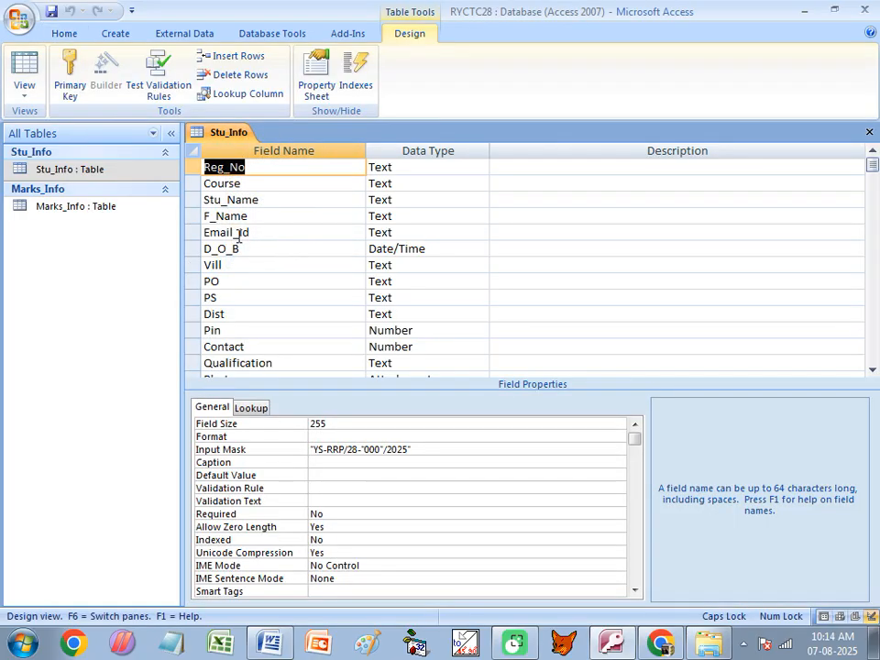
left_click(229, 170)
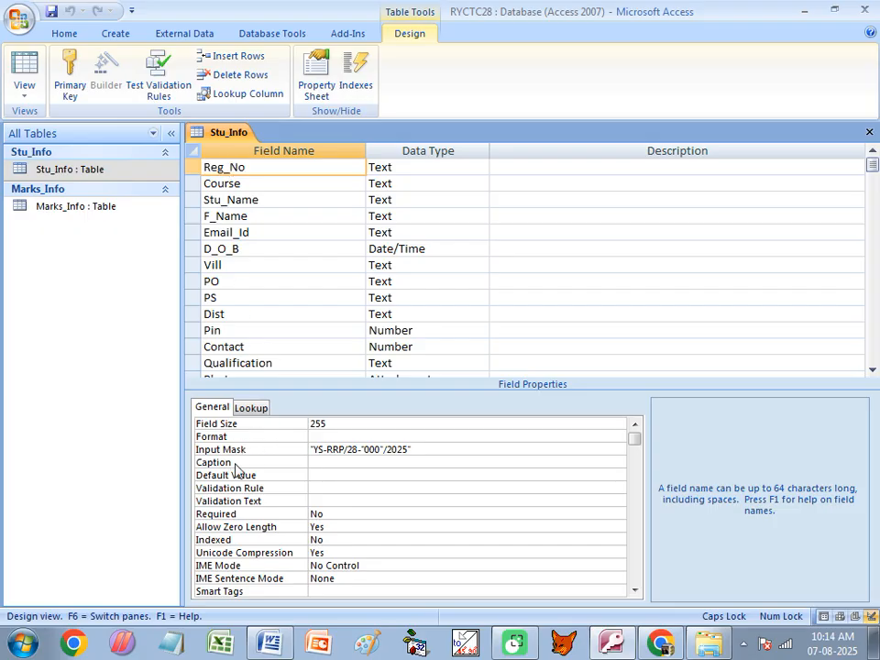
left_click(334, 463)
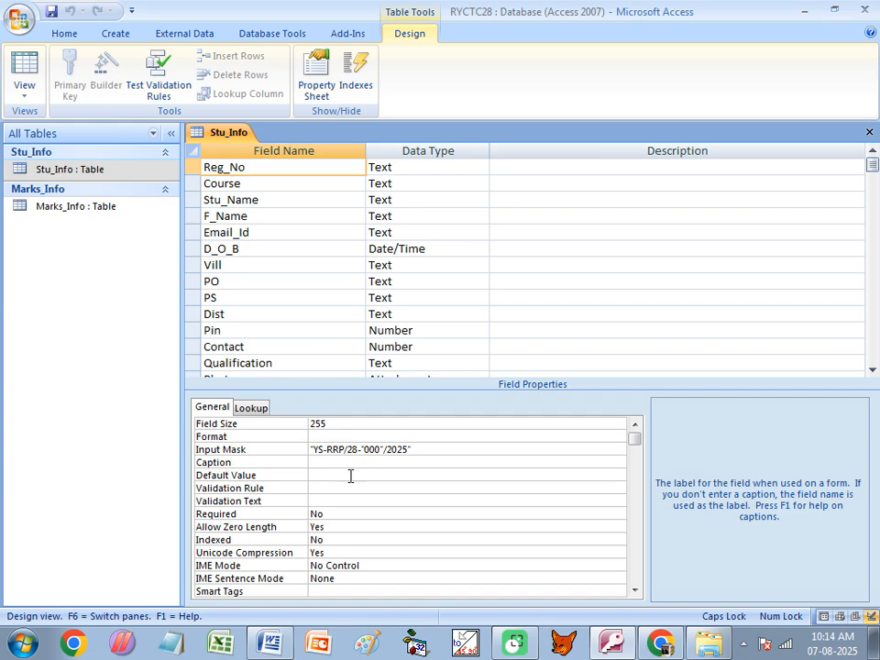
key("Caps_Lock")
type("Registration")
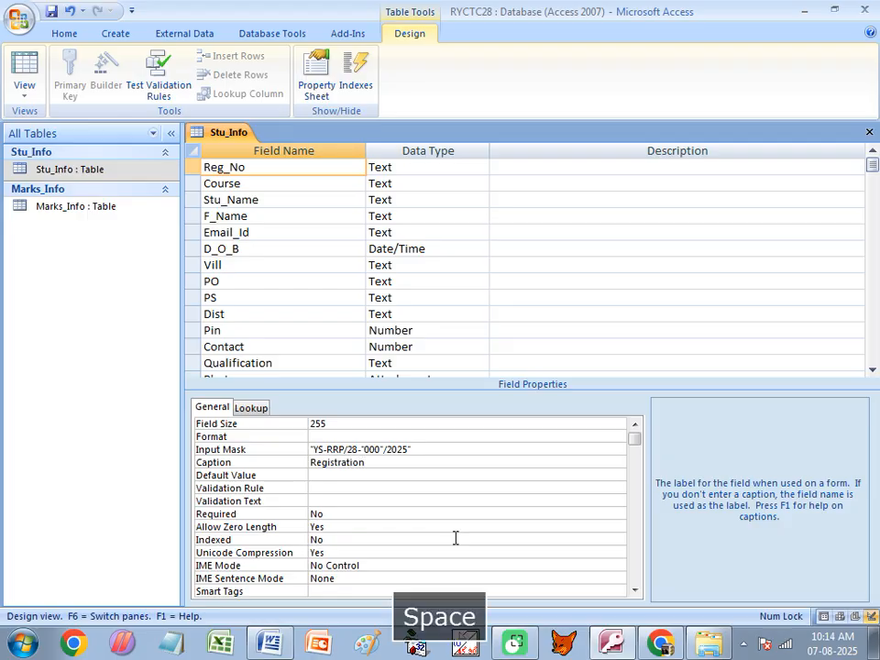
type(" Number")
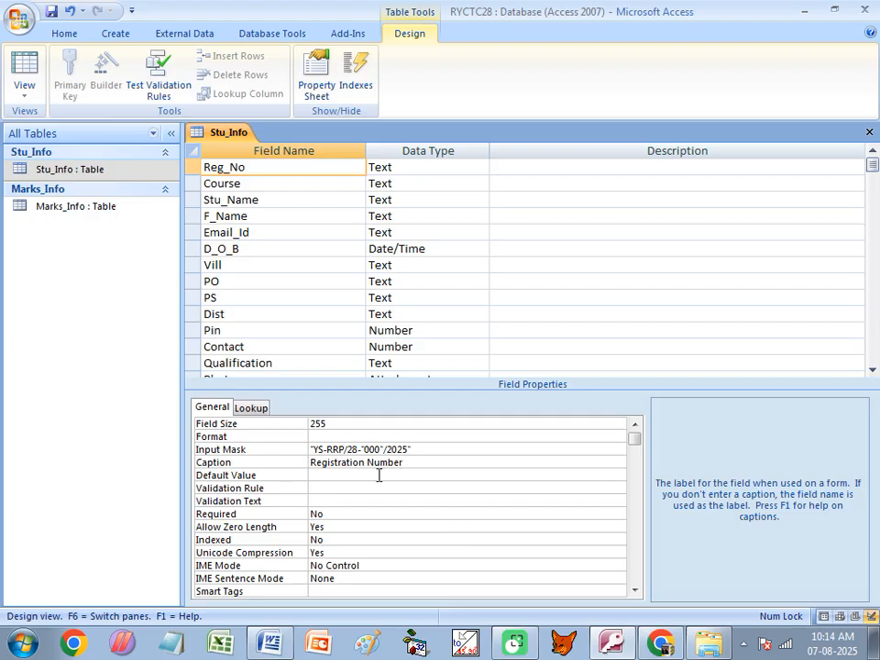
left_click(244, 185)
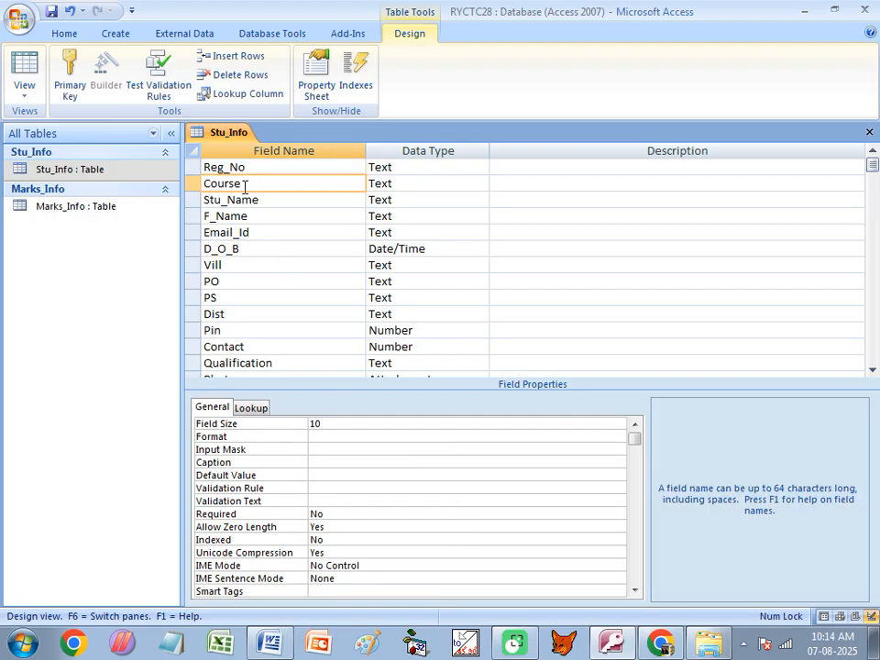
left_click(229, 462)
- Caption Course, Stu_Name, F_Name and D_O_B as Course Name, Student's Name, Father's Name, Date of Birth
type("C")
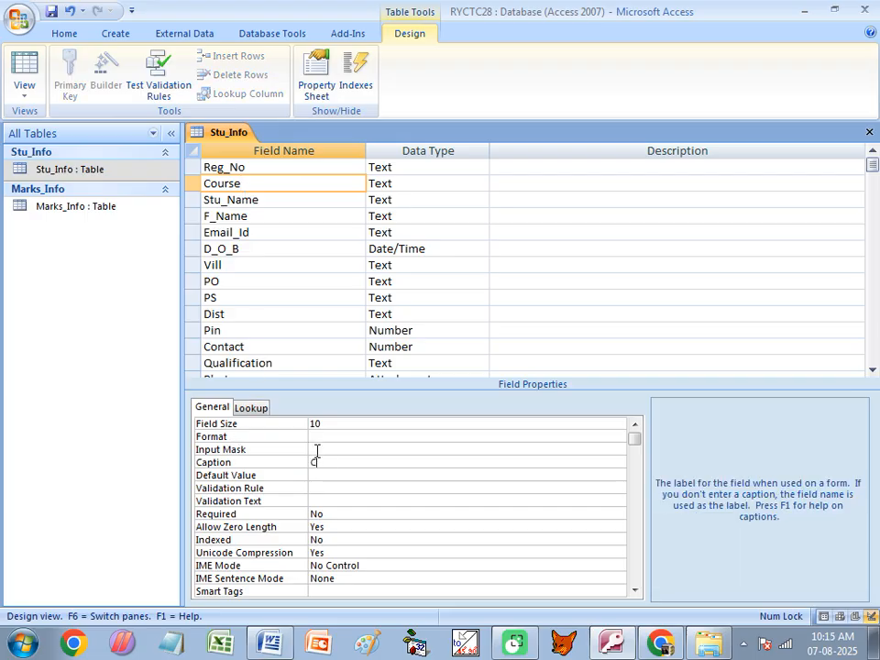
type("ourse Name")
left_click(264, 199)
left_click(245, 464)
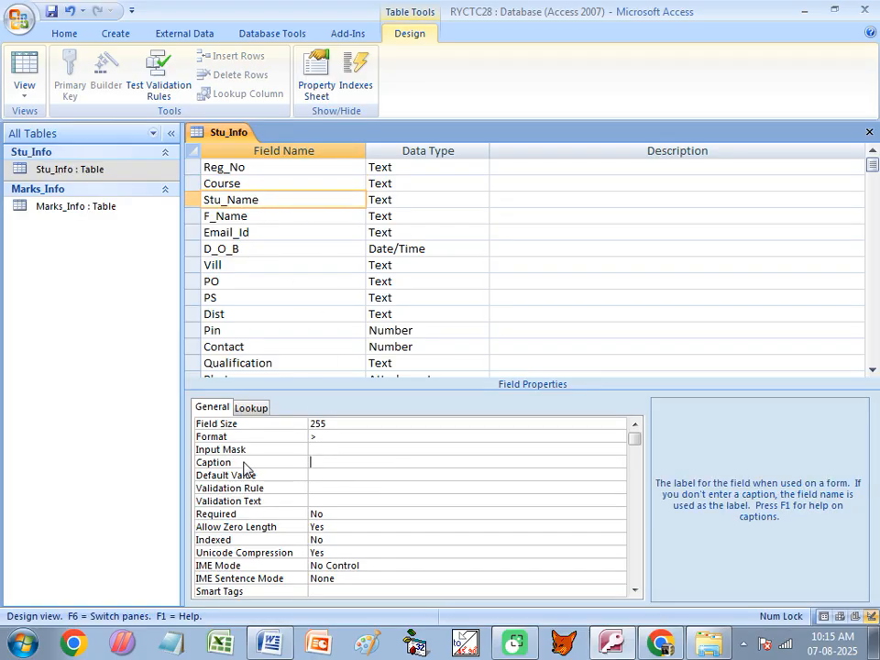
type("Student's Name")
left_click(244, 217)
left_click(243, 464)
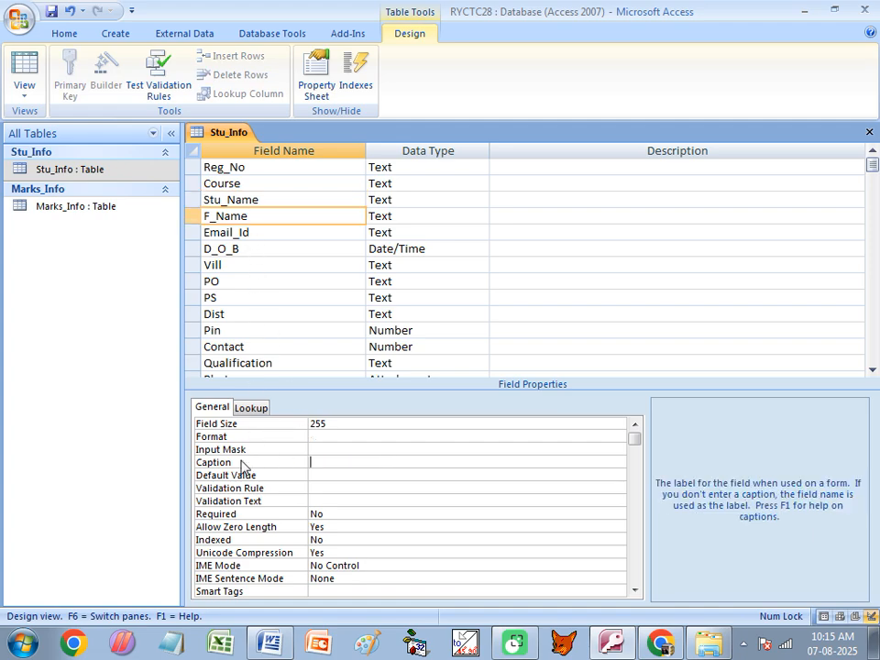
type("Father's Name")
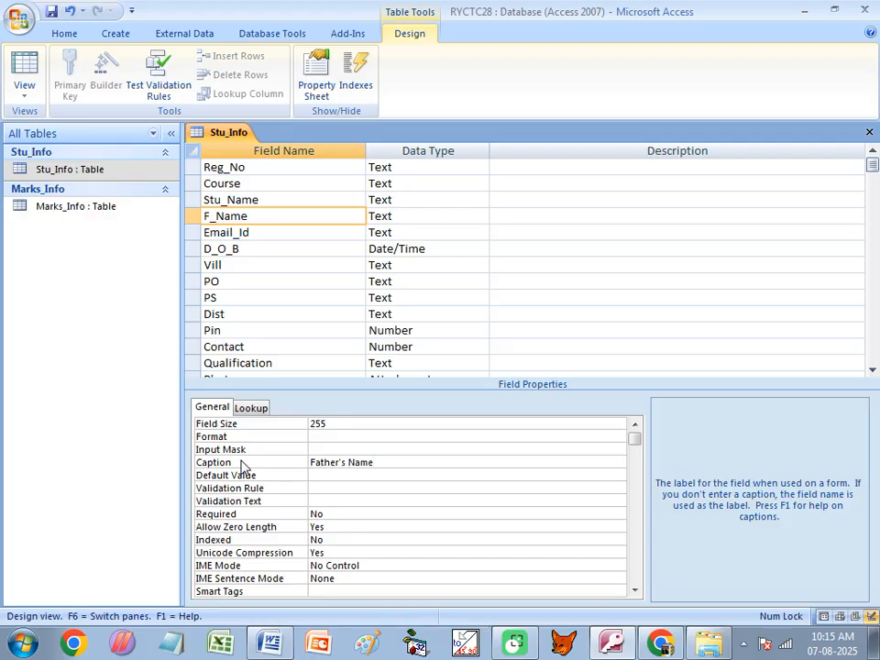
left_click(246, 250)
left_click(258, 451)
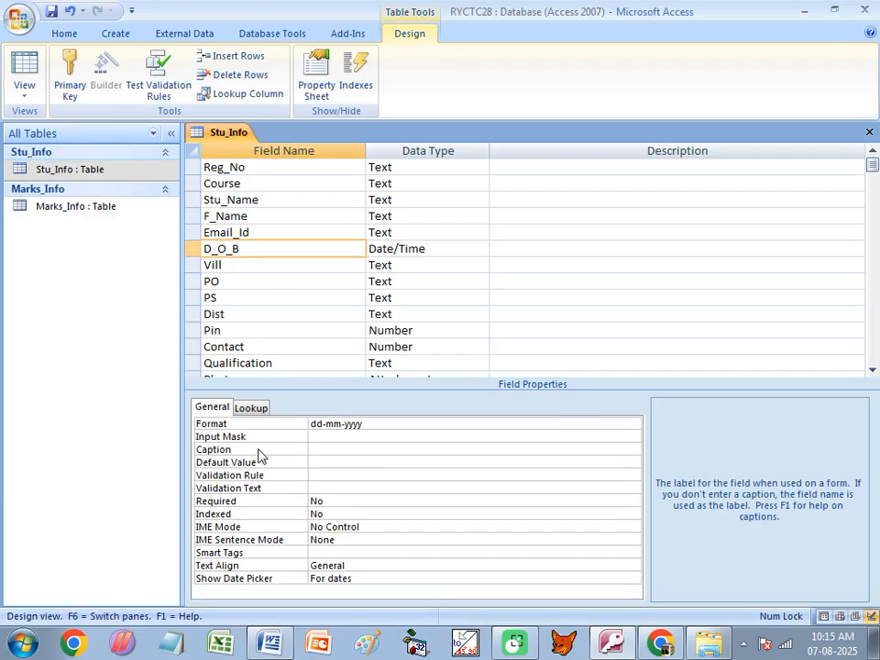
type("Date o")
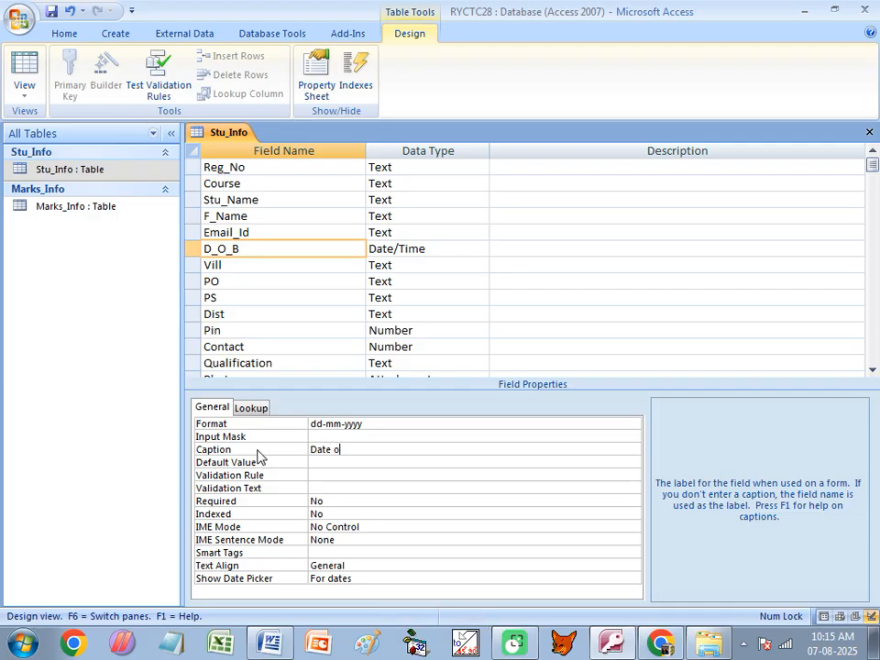
type("f Birth")
key("Tab")
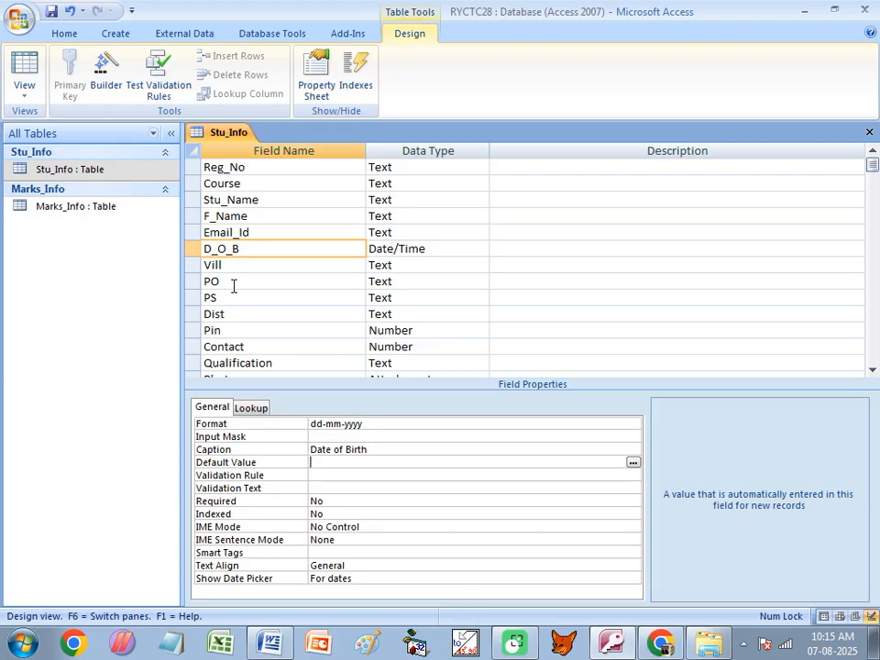
- Caption Photo as 'Photo' and F_Code as 'Faculty Code', then close the design
left_click(234, 313)
scroll(291, 294, "down", 1)
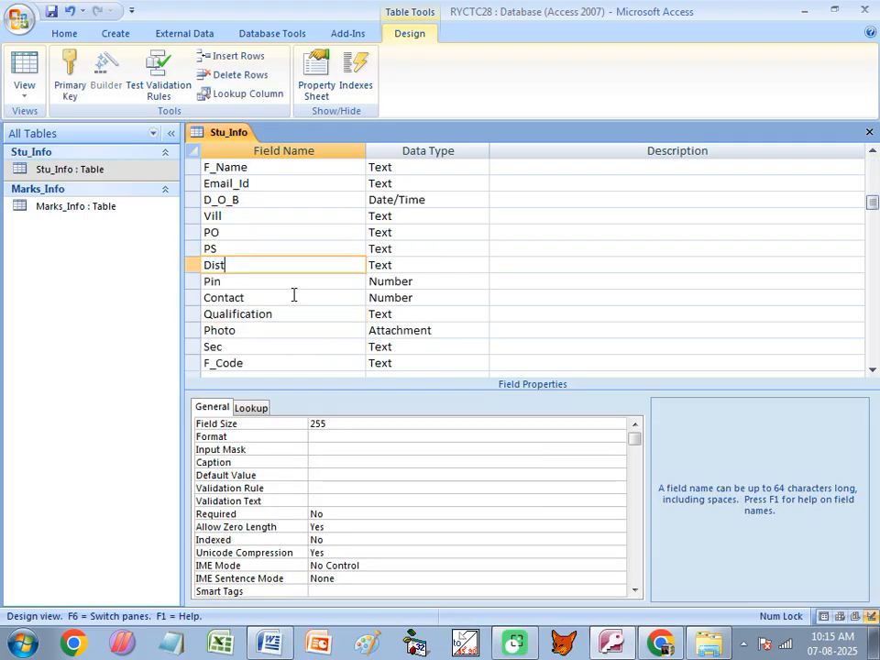
left_click(246, 333)
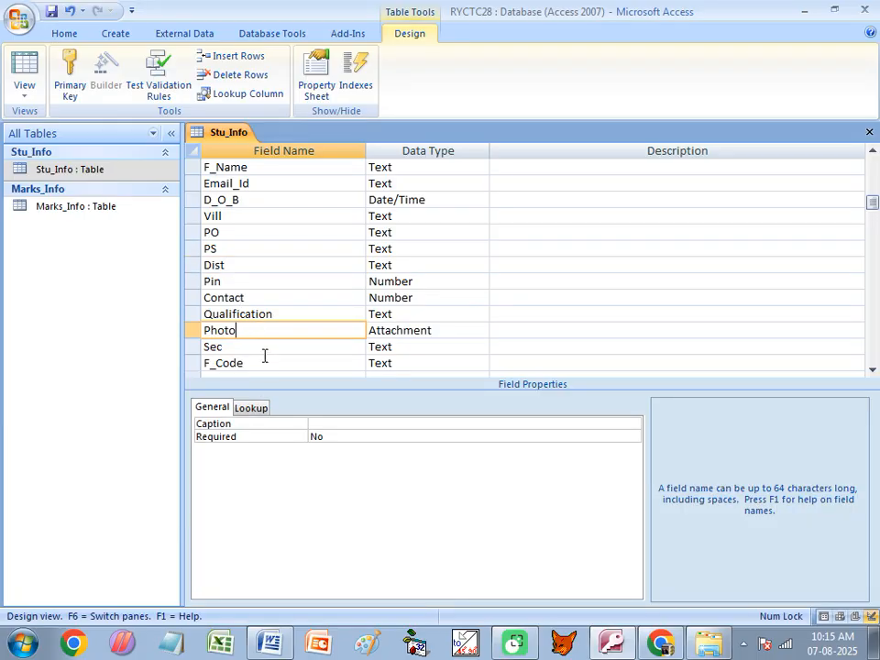
left_click(327, 422)
type("Photo")
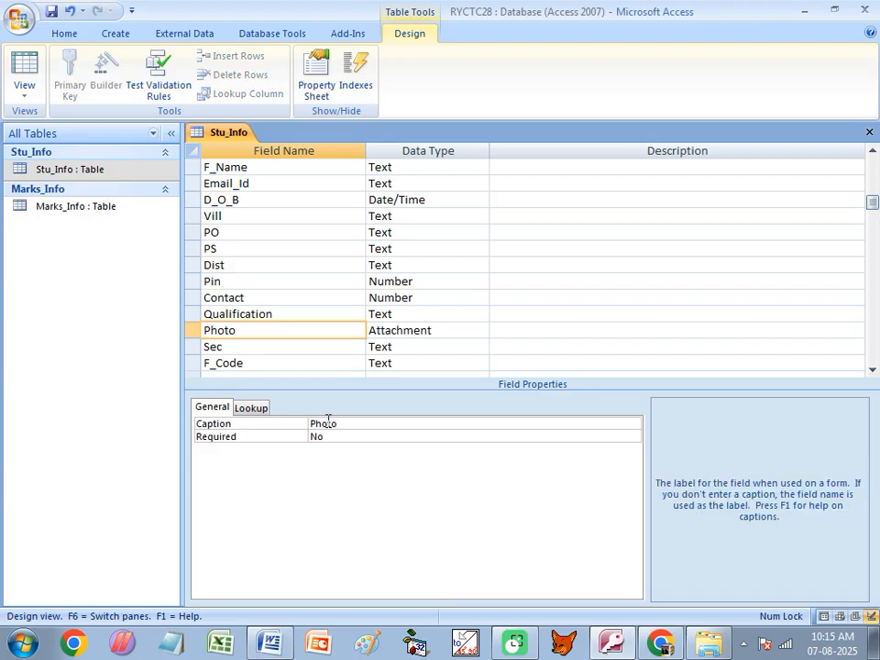
left_click(253, 361)
left_click(244, 461)
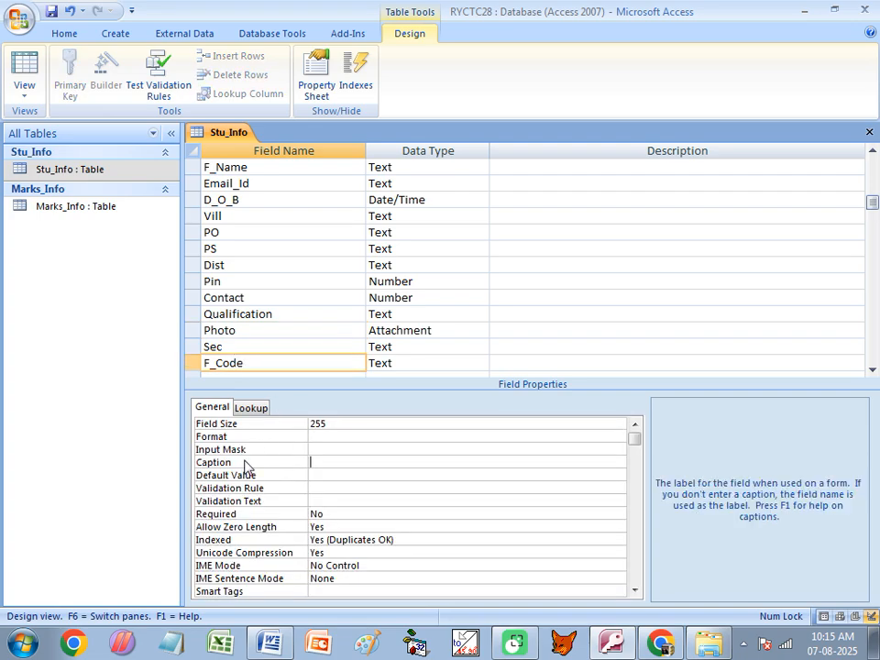
type("Faculty Code")
key("ctrl+w")
- Save the design, reopen Stu_Info, and autofit the Registration Number, Course Name and Father's Name columns
left_click(367, 364)
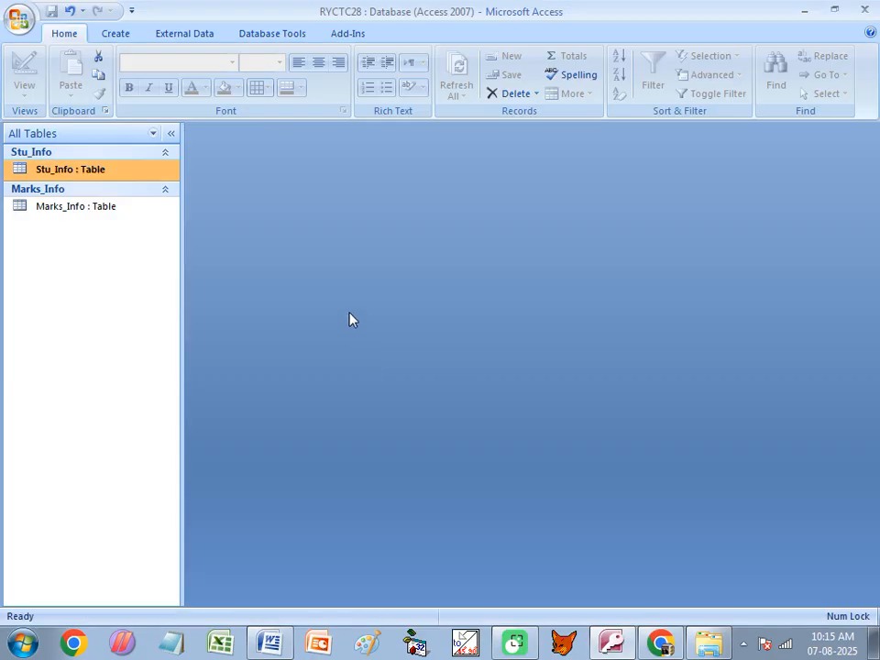
double_click(62, 174)
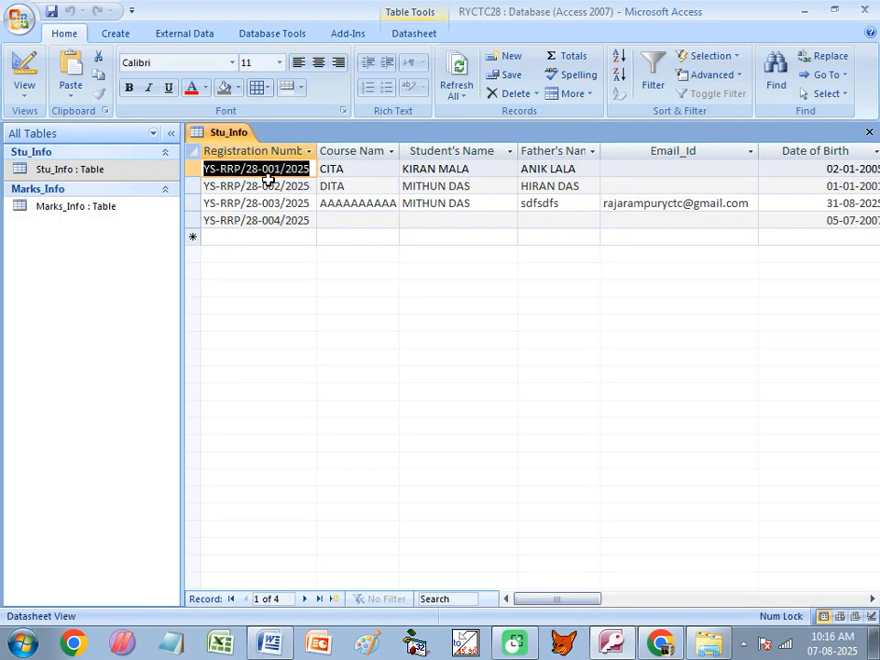
double_click(317, 147)
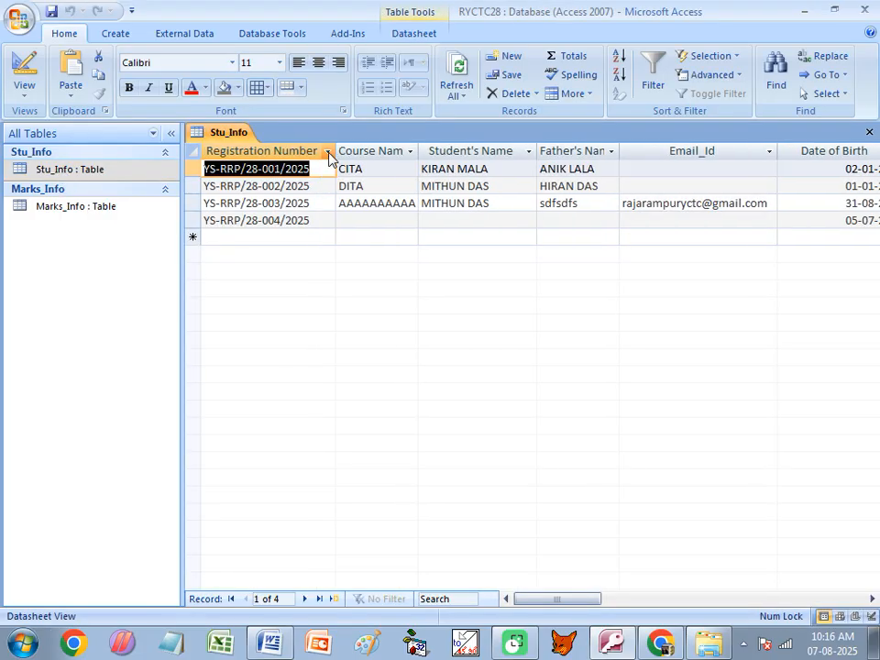
double_click(415, 148)
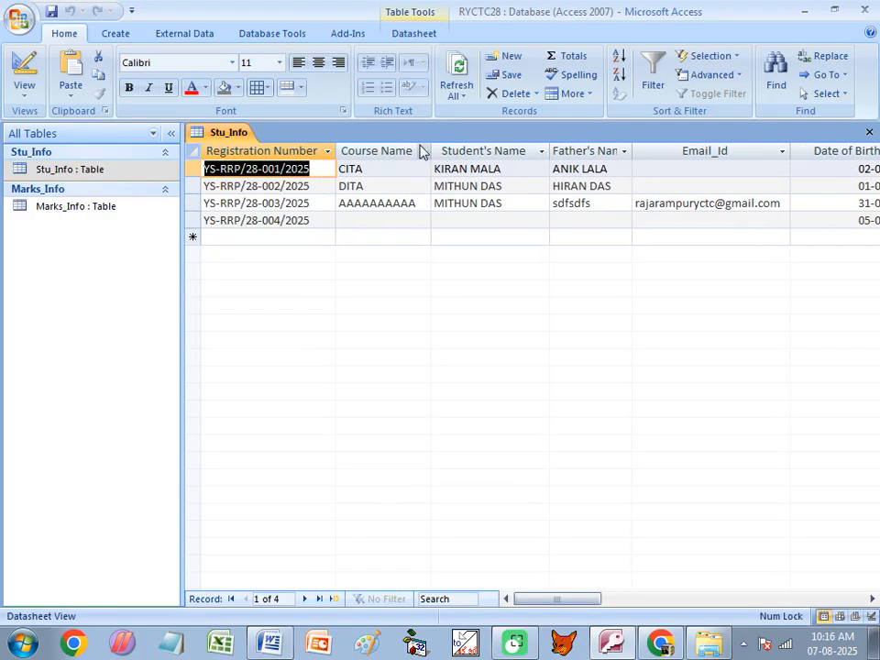
double_click(632, 149)
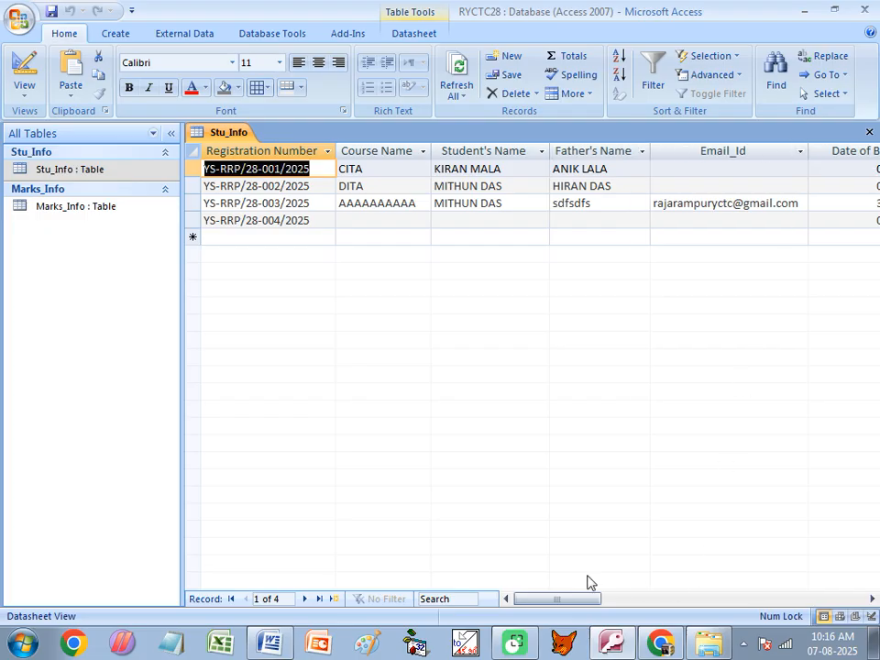
- Autofit the Date of Birth column and move across the first record to the Sec field
key("Right")
key("Right")
key("Right")
key("Right")
key("Right")
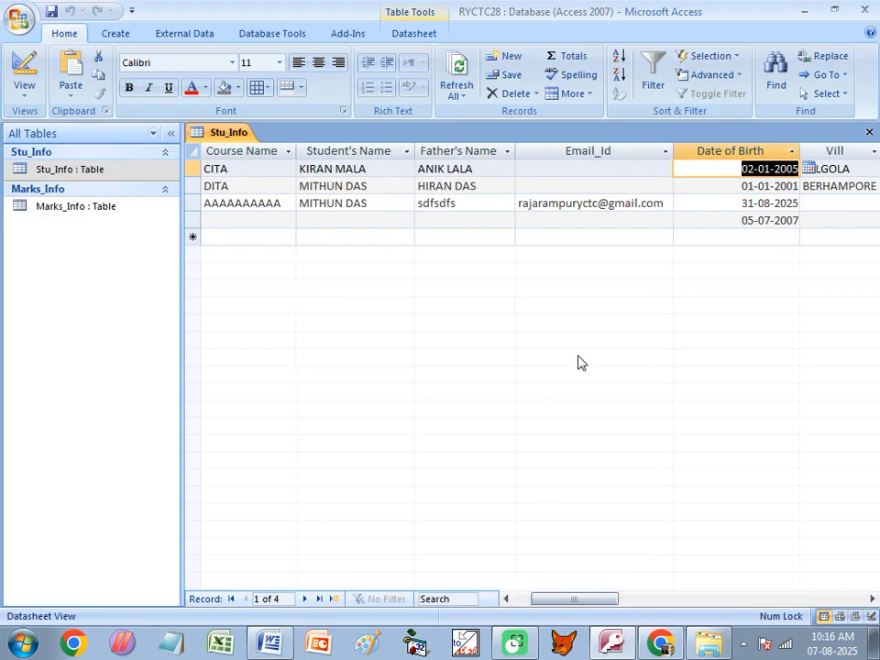
double_click(799, 151)
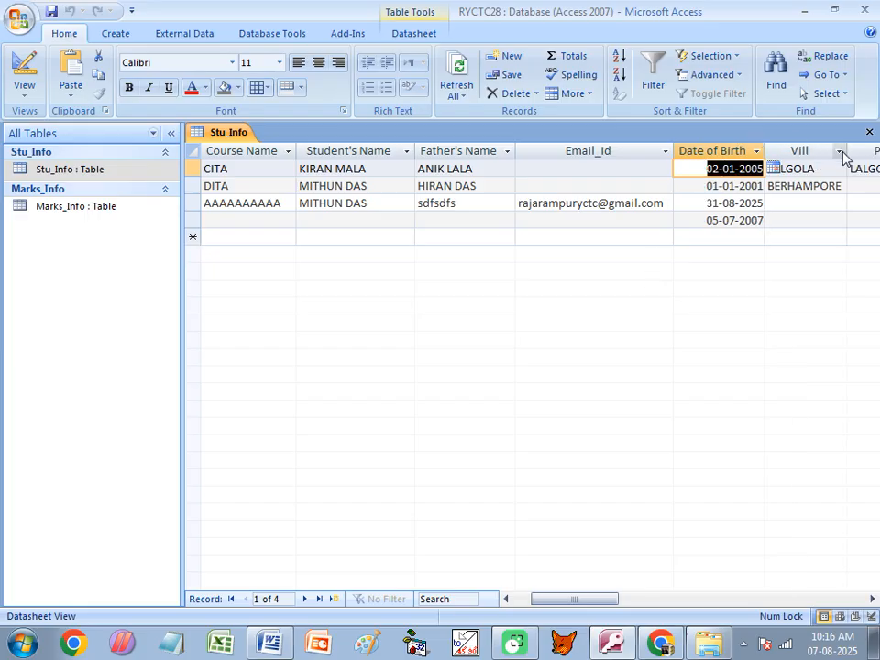
key("Right")
key("Right")
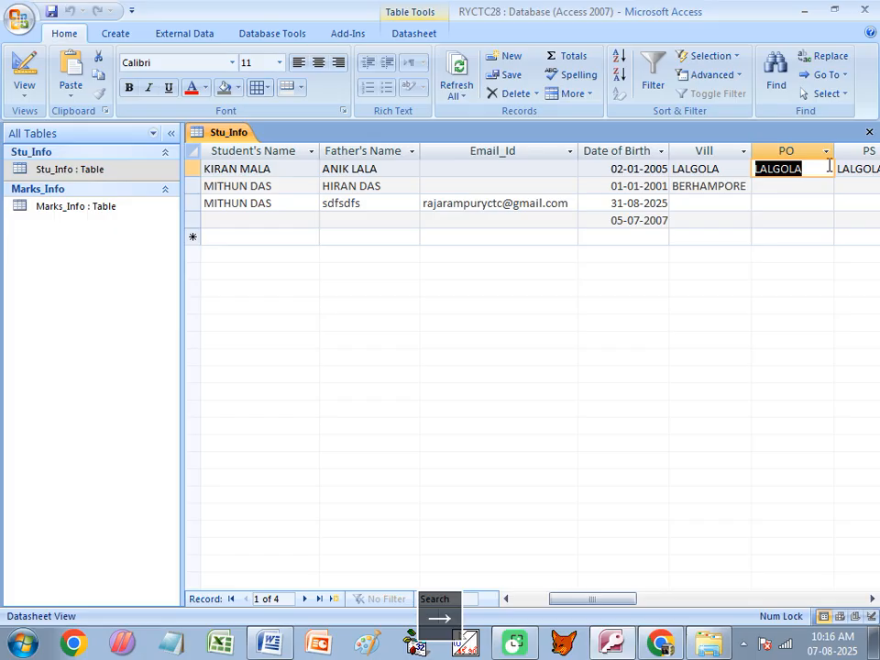
key("Right")
key("Right")
key("Right")
key("Right")
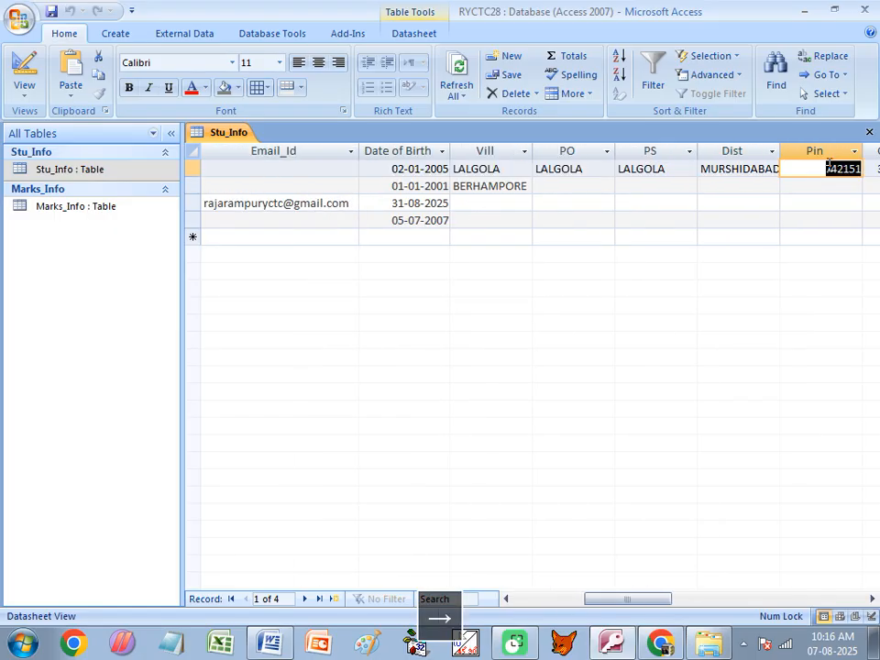
key("Right")
key("Right")
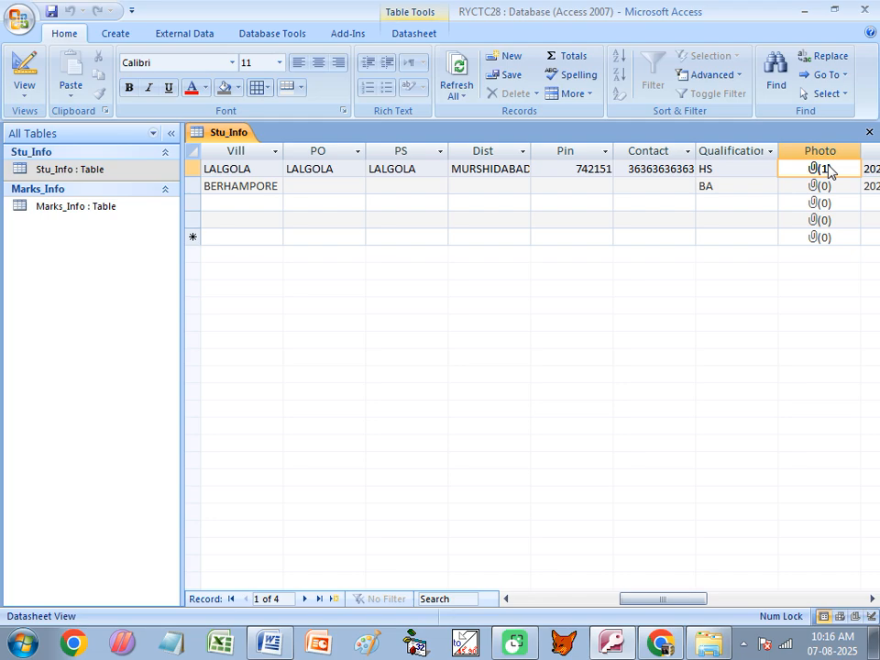
key("Right")
key("Right")
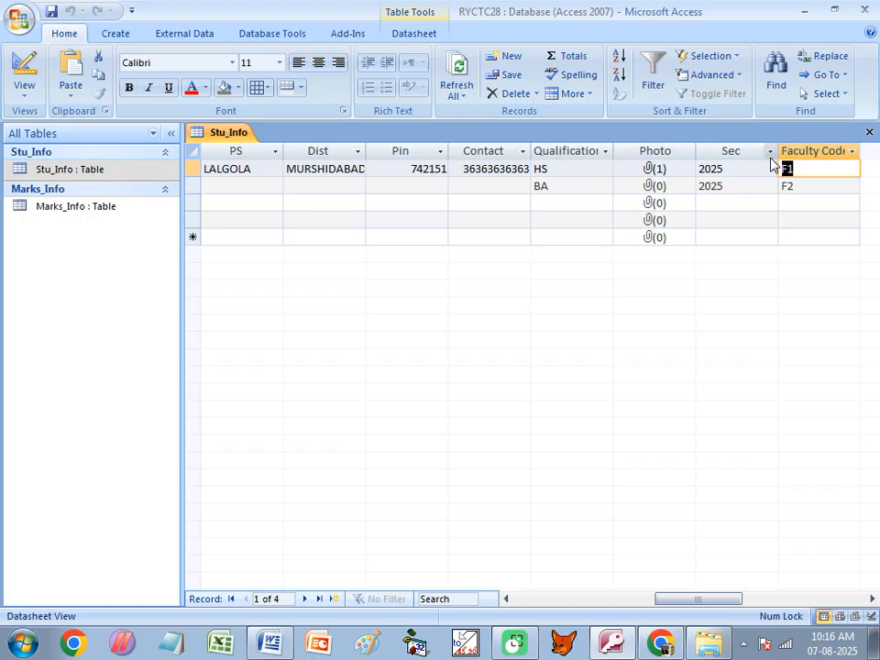
- Switch Stu_Info to Design View and show D_O_B's dd-mm-yyyy format and Date of Birth caption
right_click(234, 135)
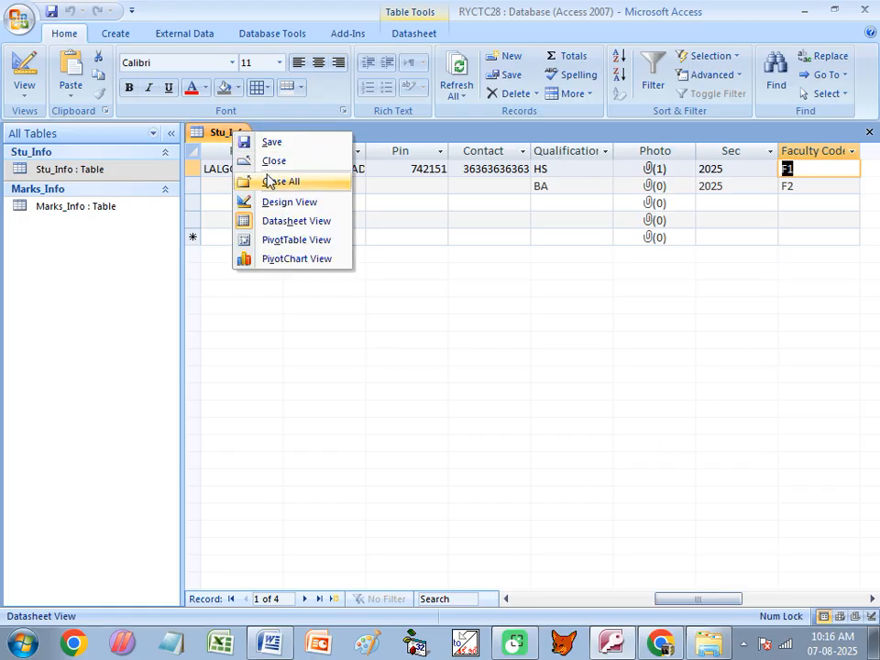
left_click(278, 200)
left_click(247, 187)
left_click(240, 203)
left_click(234, 248)
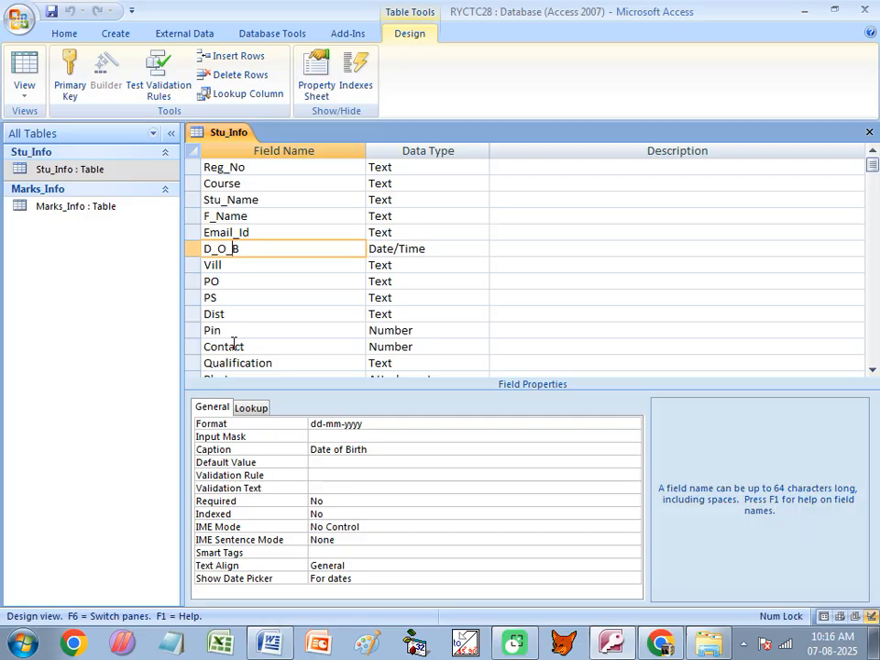
left_click(271, 645)
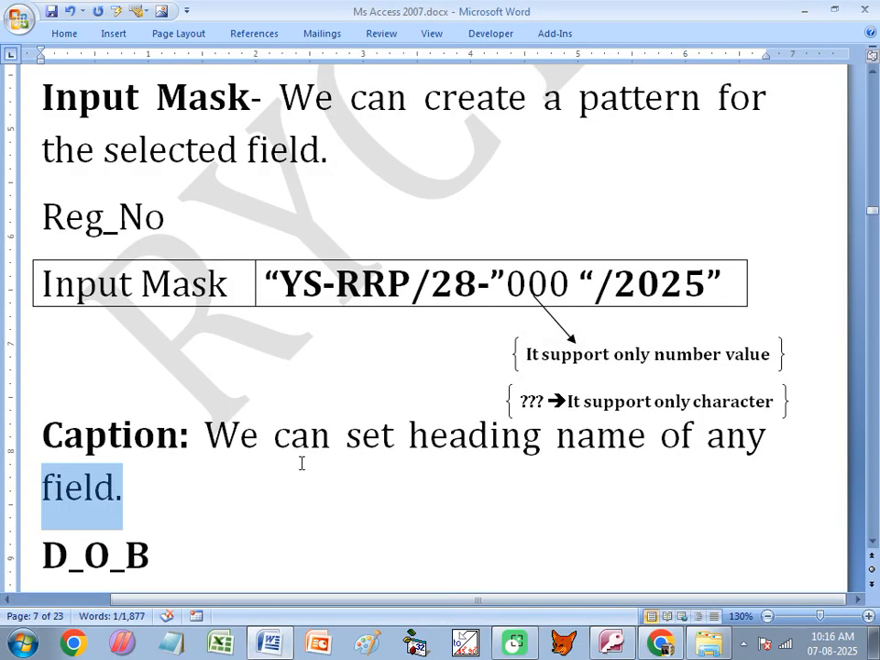
scroll(196, 426, "down", 2)
left_click(110, 447)
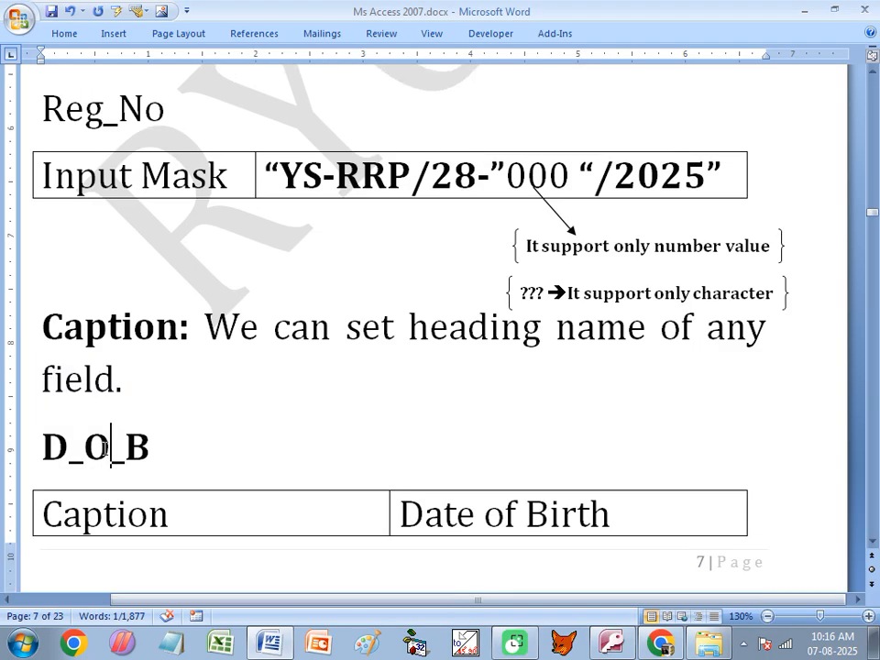
left_click_drag(401, 515, 567, 513)
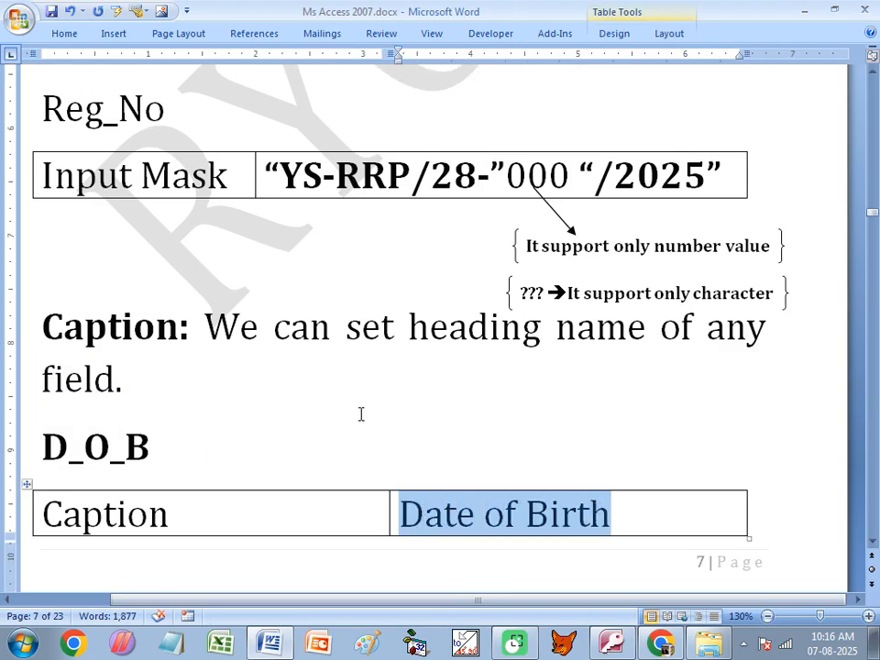
scroll(222, 387, "down", 4)
scroll(222, 388, "up", 3)
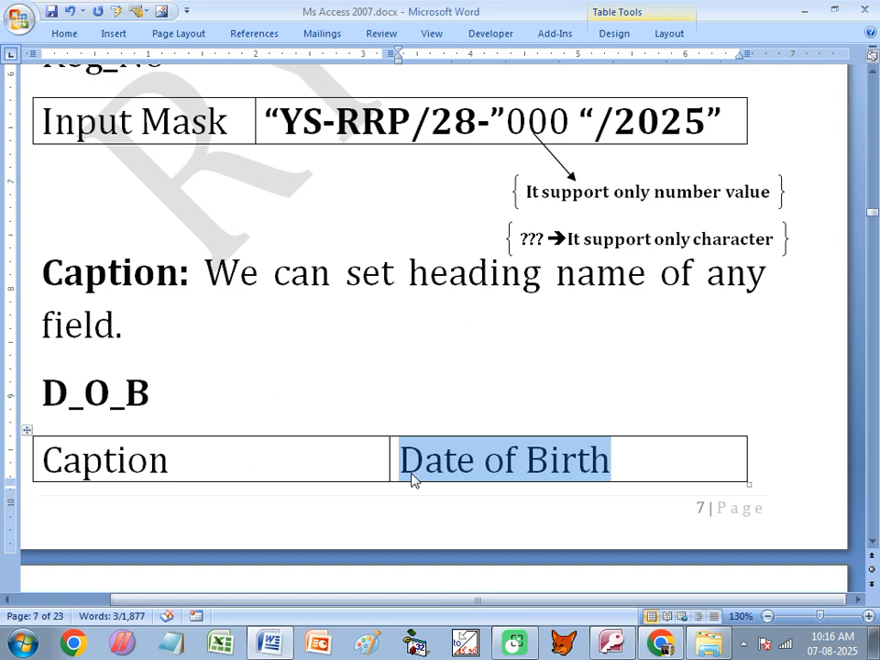
scroll(318, 466, "down", 2)
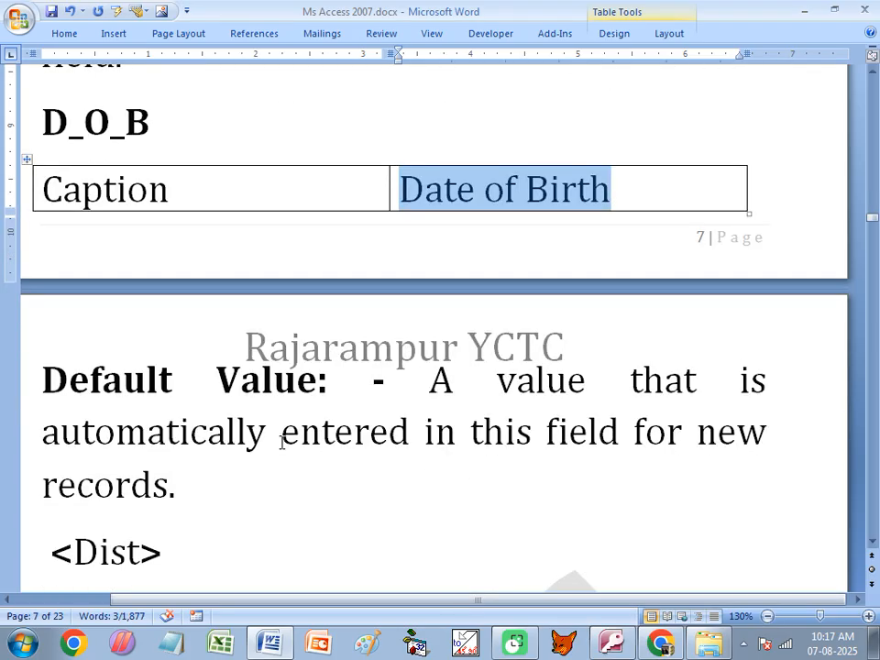
left_click_drag(42, 378, 331, 386)
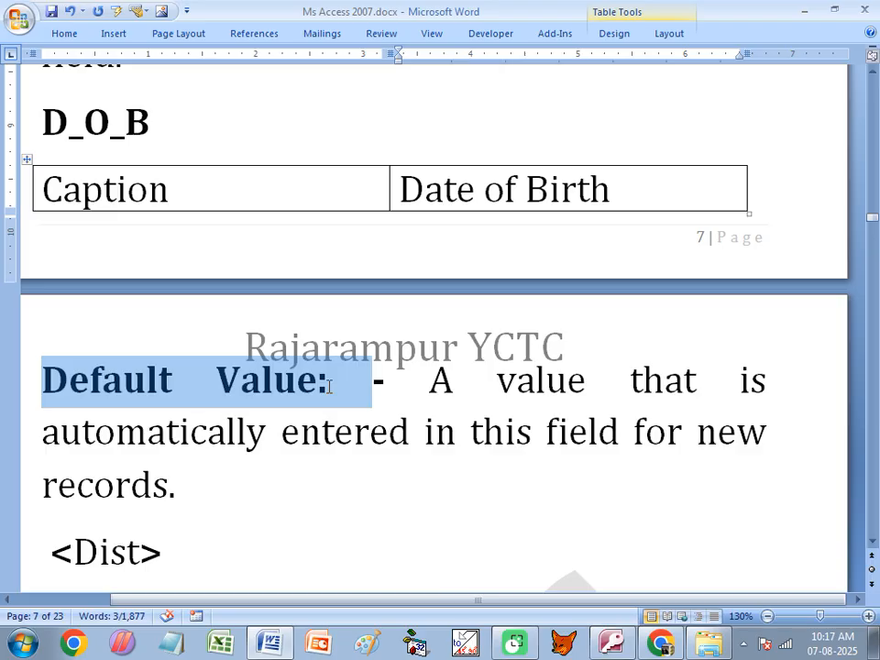
left_click(466, 371)
left_click_drag(436, 373, 479, 378)
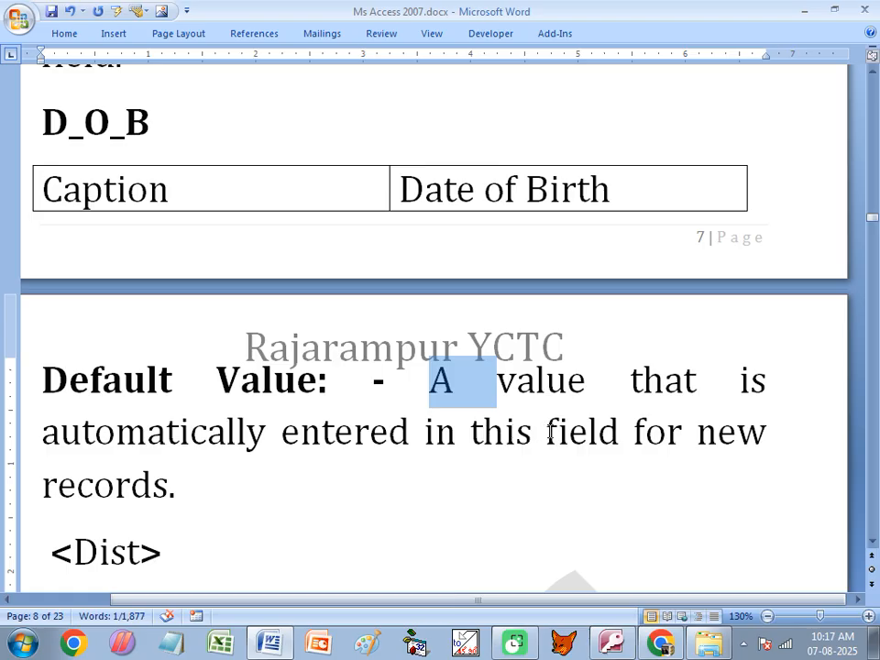
left_click(170, 485)
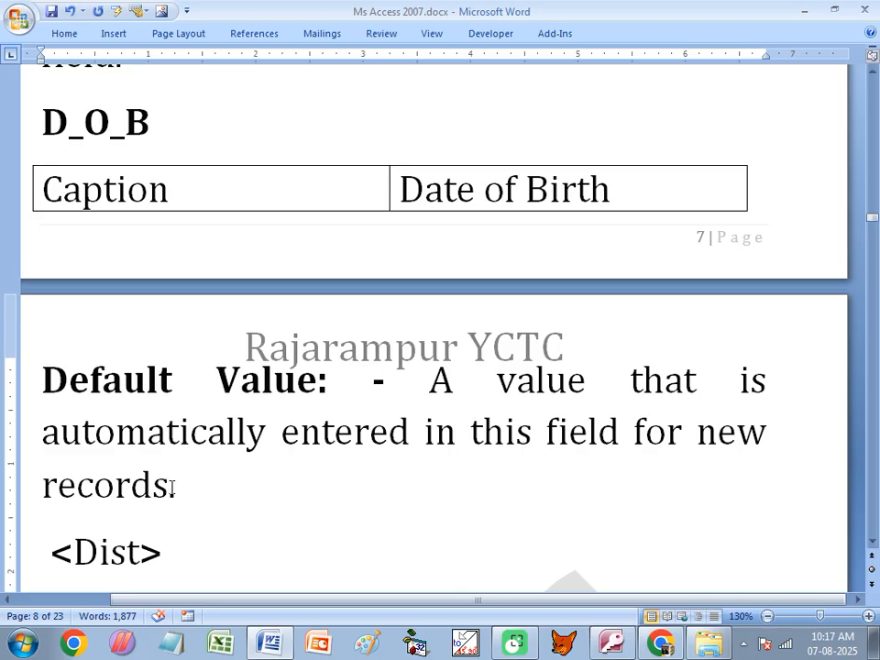
left_click(611, 644)
- Open Stu_Info, tab through the first record's fields to Faculty Code, then close it saving the layout
left_click(89, 169)
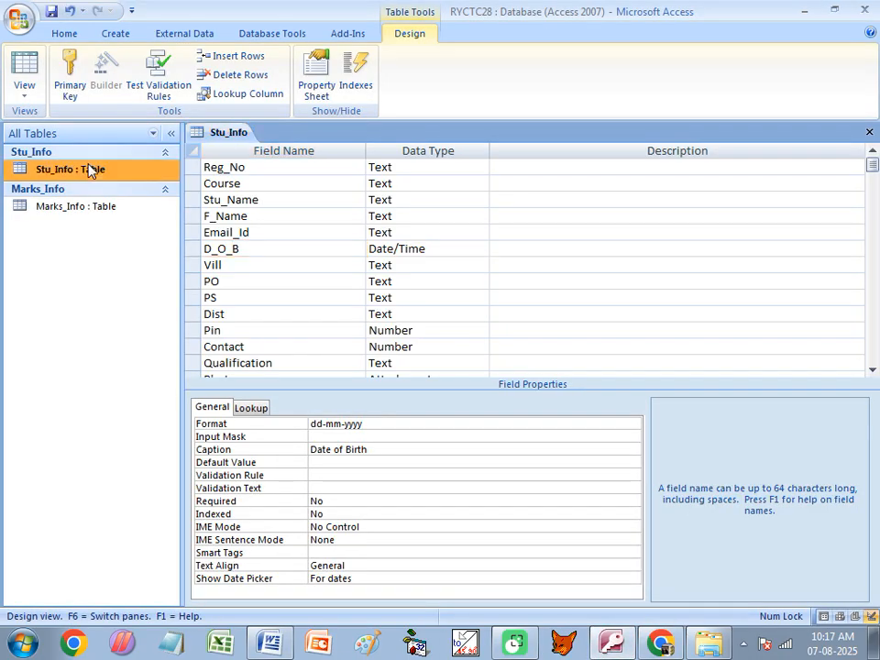
double_click(89, 169)
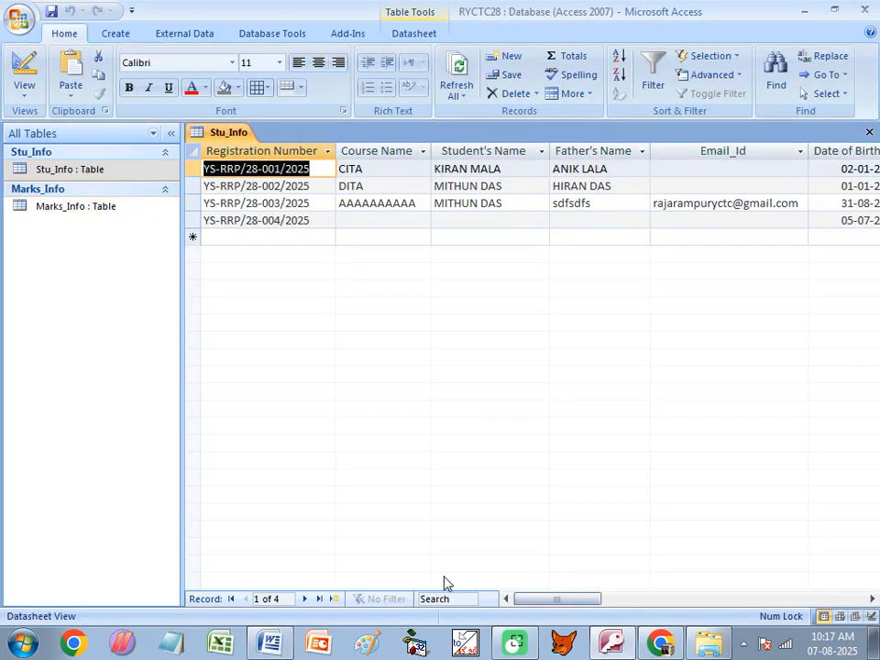
key("Tab")
key("Tab")
key("Tab")
key("Tab")
key("Tab")
key("Tab")
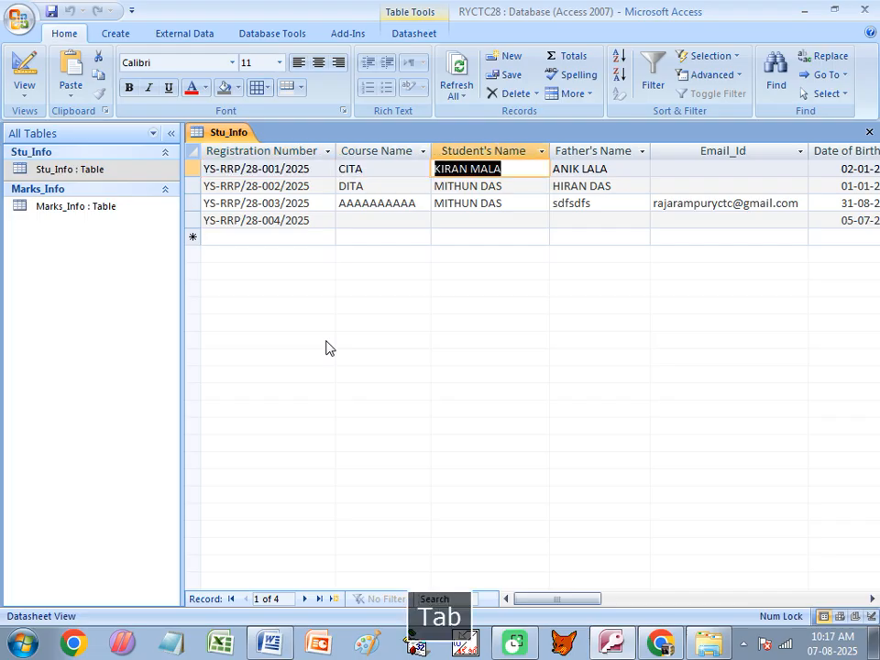
key("Tab")
key("Tab")
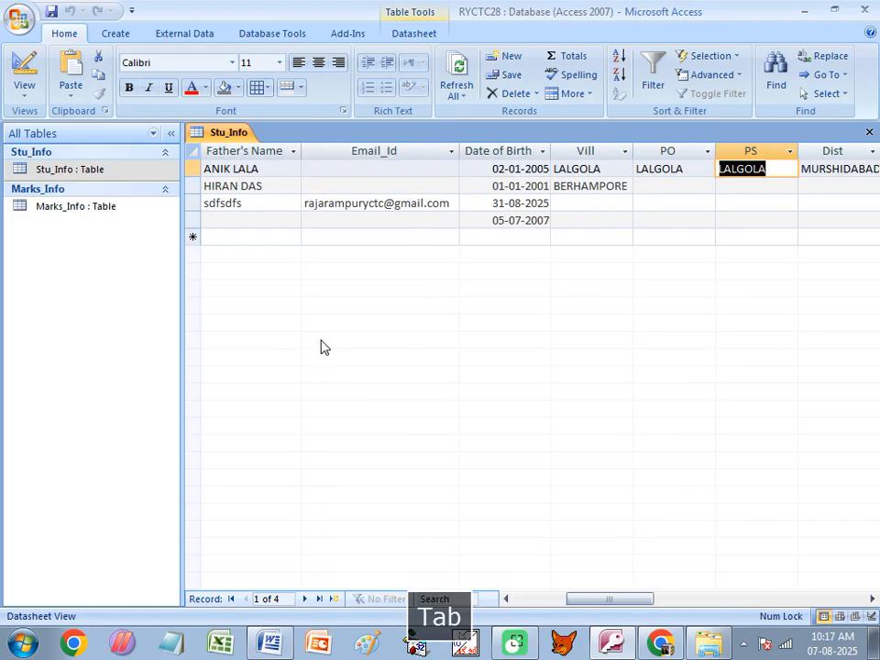
key("Tab")
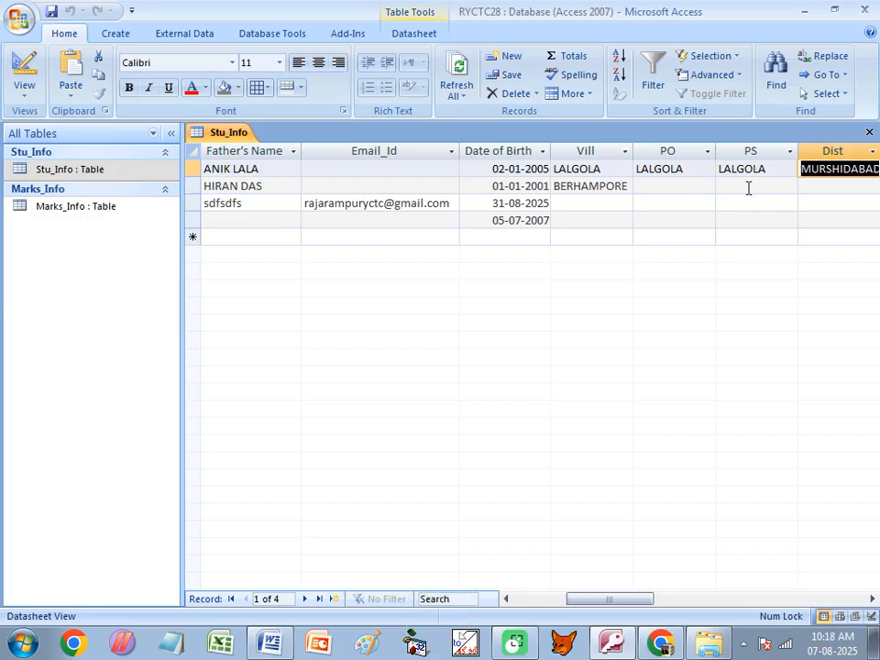
key("Tab")
key("Tab")
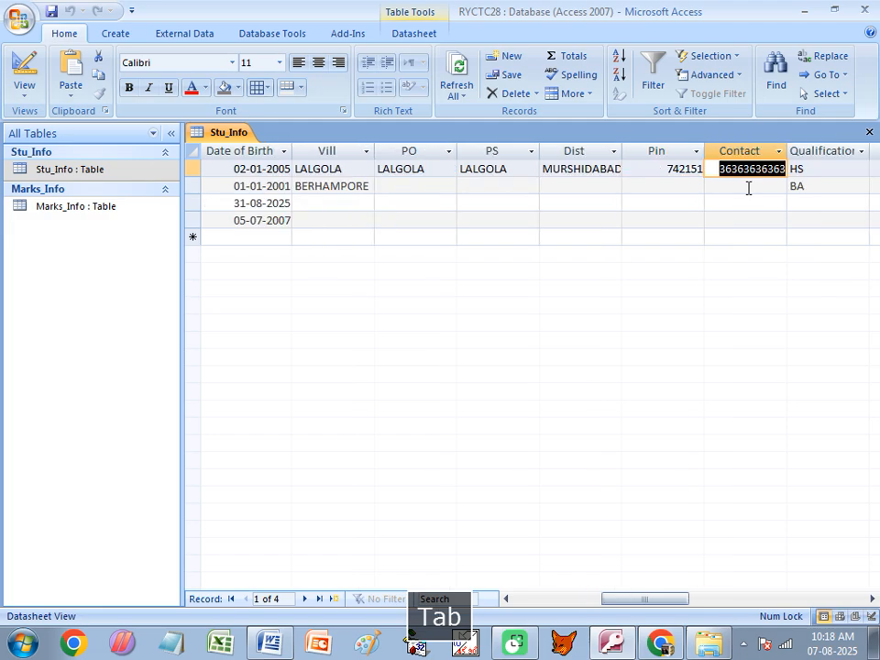
key("Tab")
key("Tab")
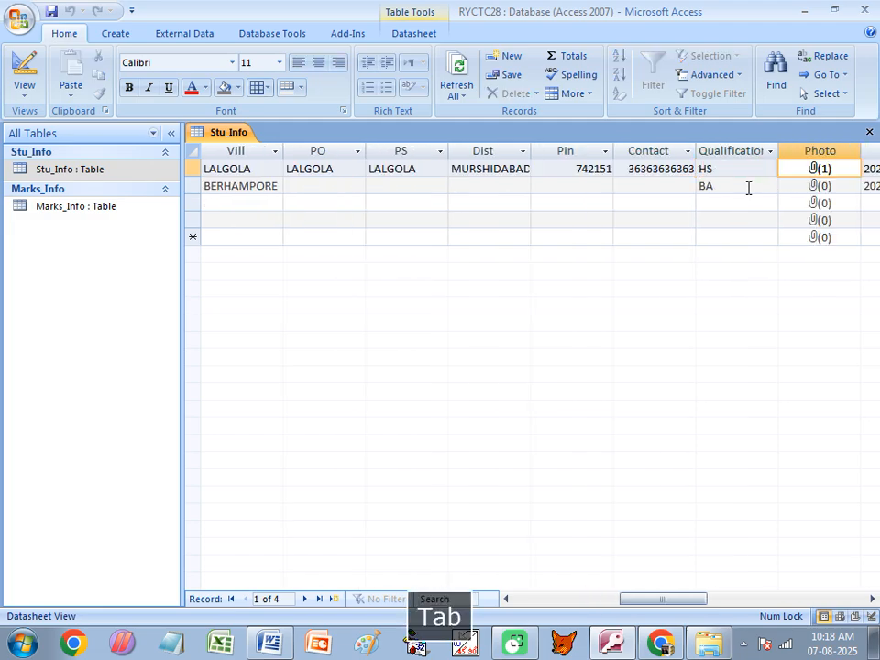
key("Tab")
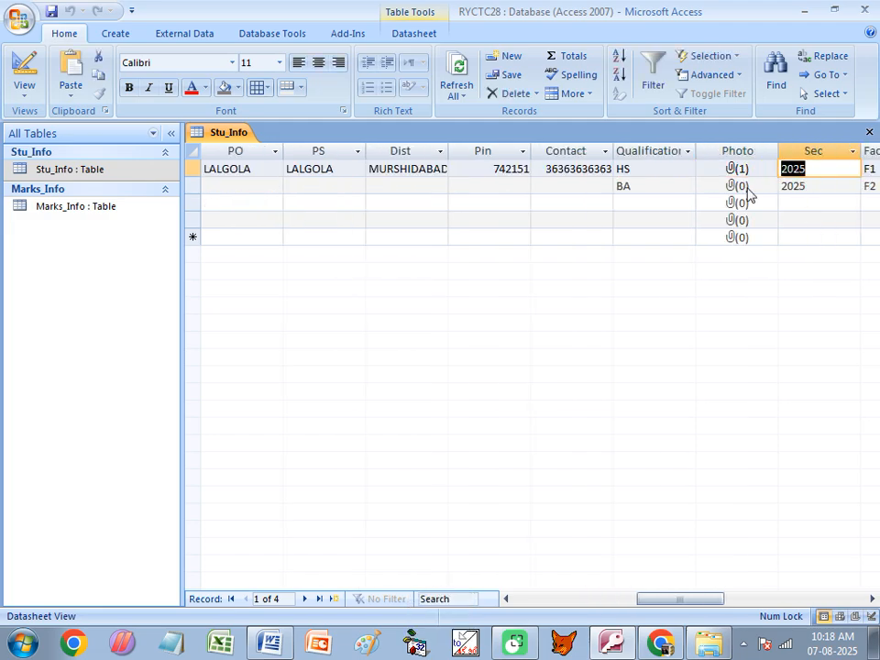
key("Tab")
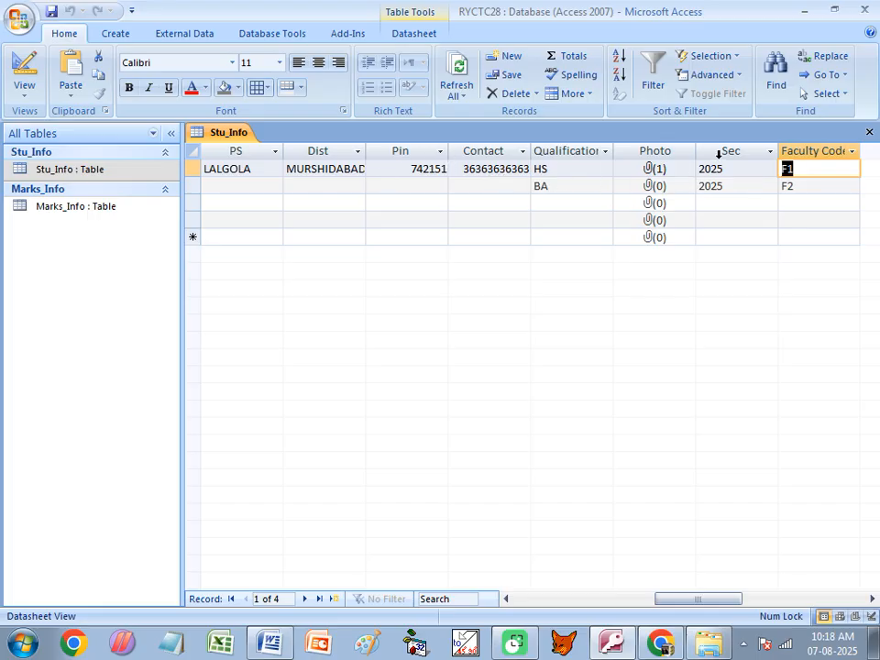
left_click(866, 134)
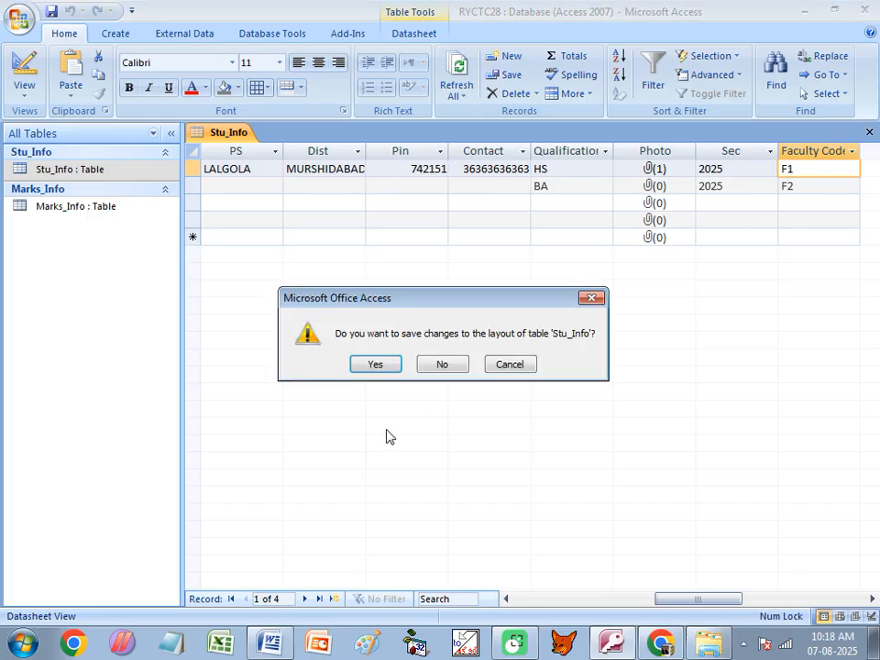
left_click(382, 371)
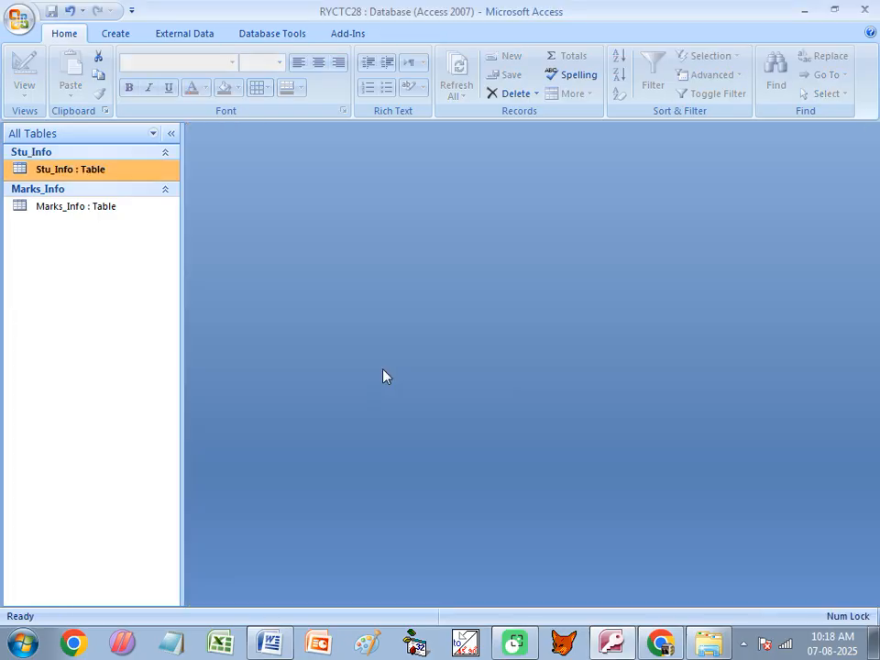
- In Stu_Info's Design View, set default values LALGOLA for PS and MURSHIDABAD for Dist
right_click(80, 172)
left_click(142, 203)
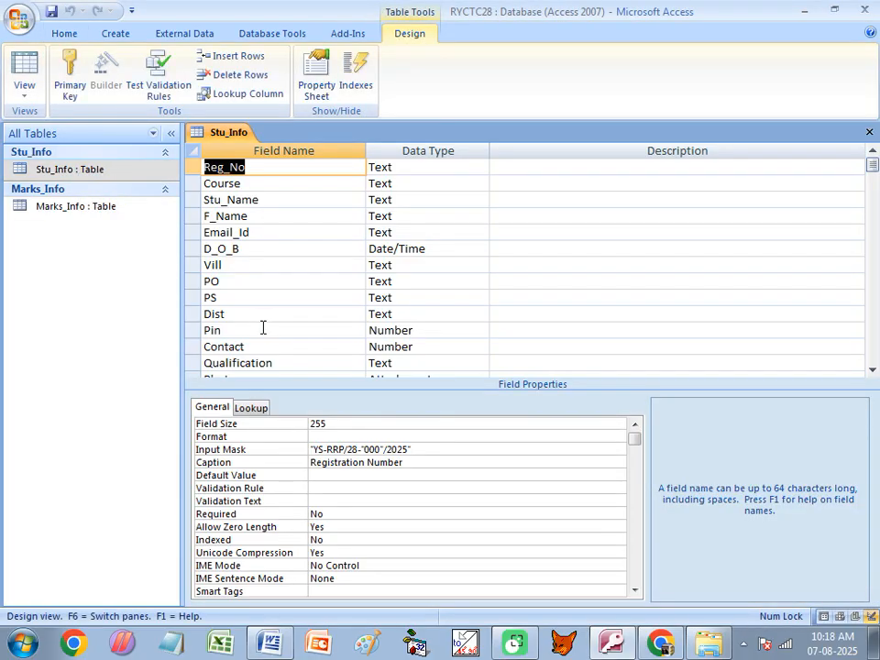
left_click(285, 299)
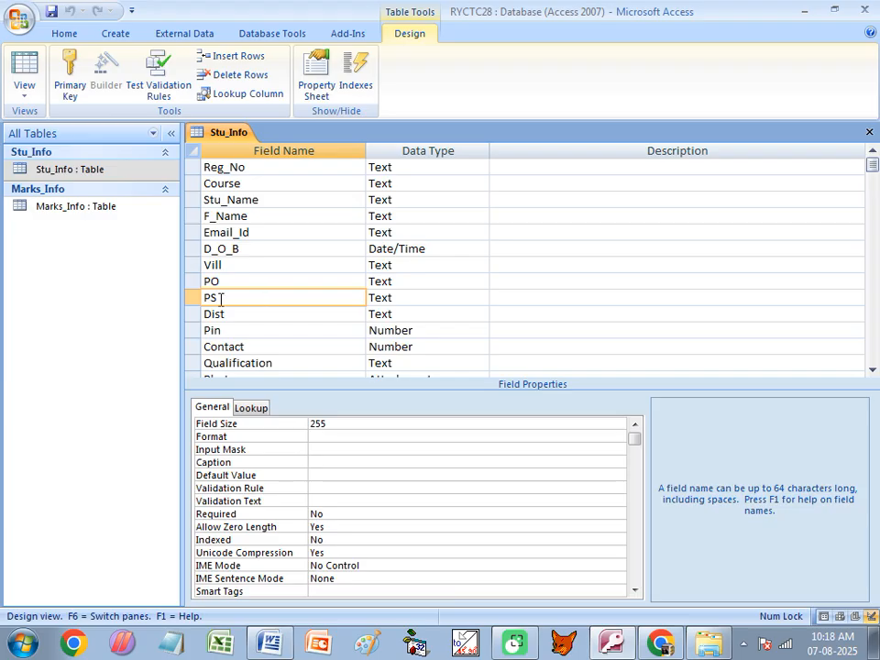
left_click(214, 474)
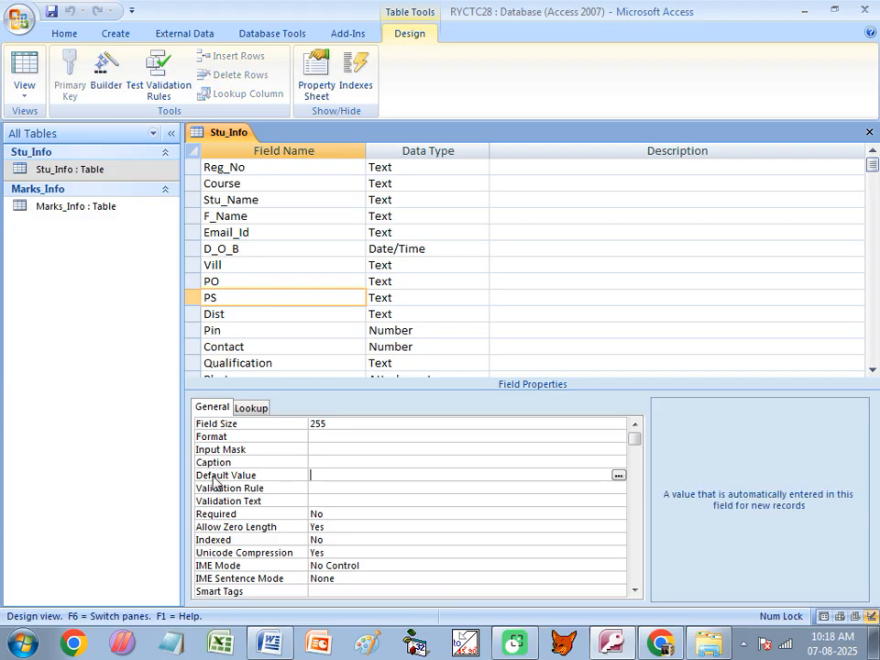
key("Caps_Lock")
type("LALGOLA")
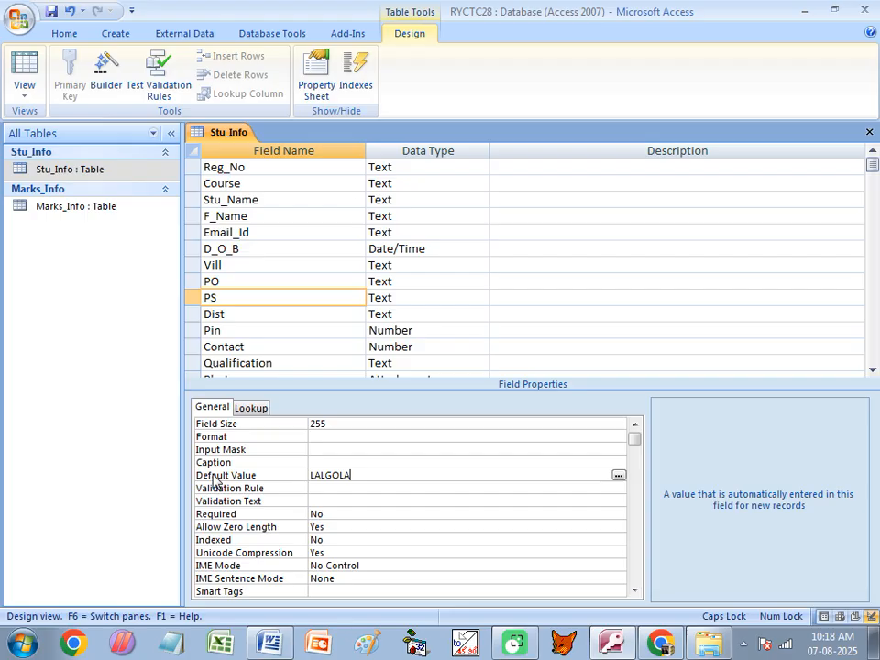
left_click(263, 318)
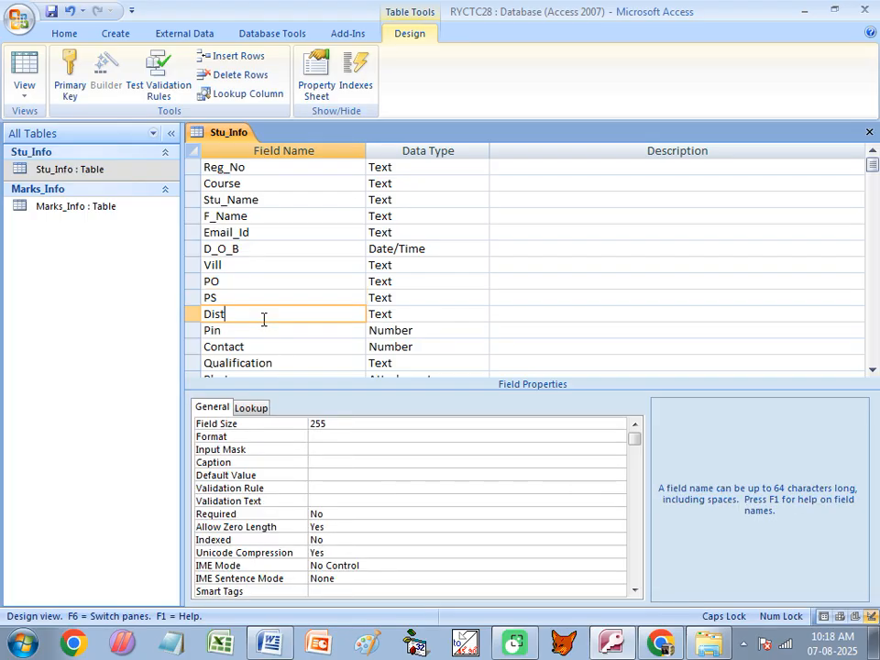
left_click(252, 477)
type("MURSHIDABAD")
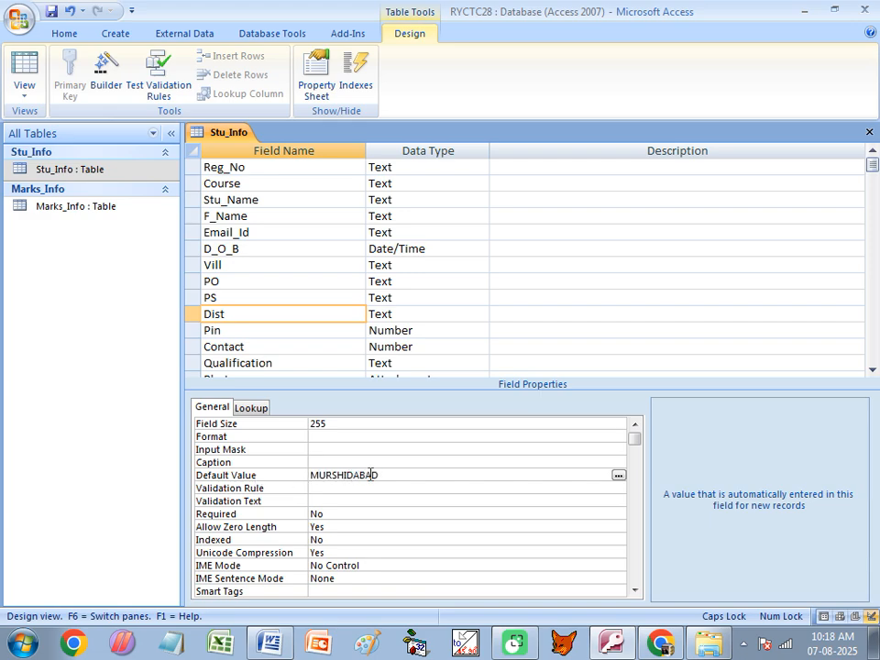
left_click(300, 312)
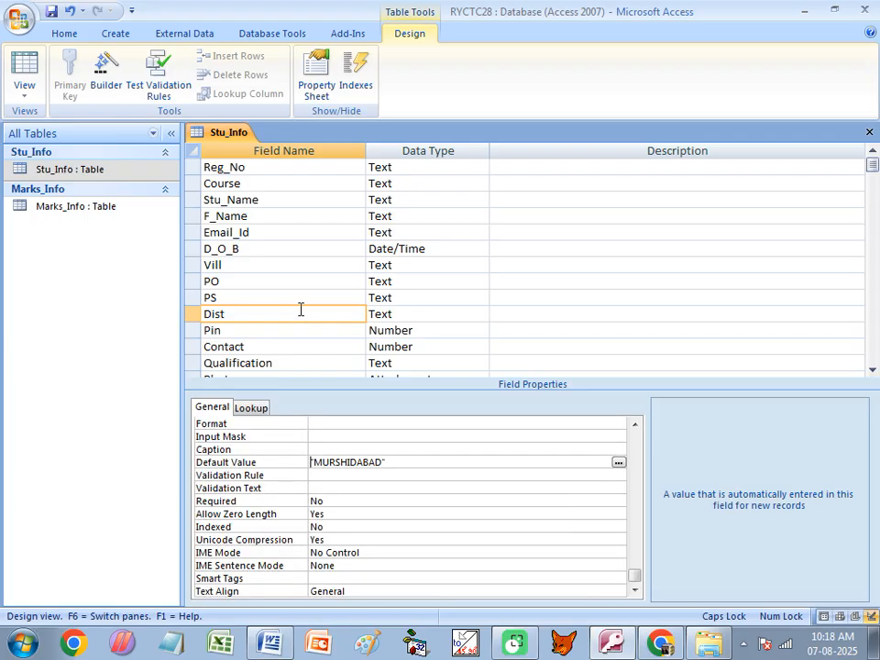
- Set the Sec field's default value to 2025 and save and close the design
left_click(254, 348)
scroll(286, 314, "down", 3)
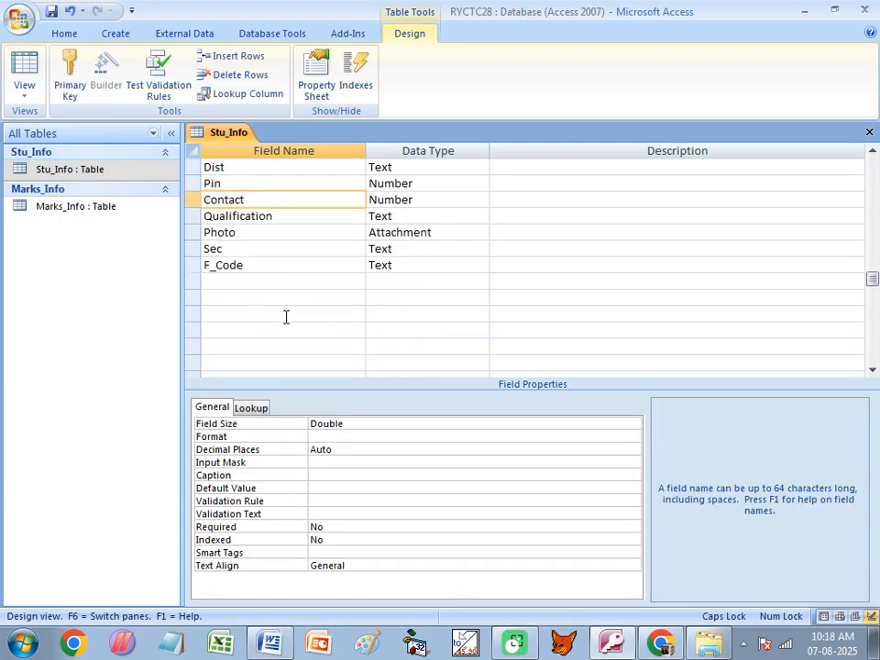
left_click(265, 254)
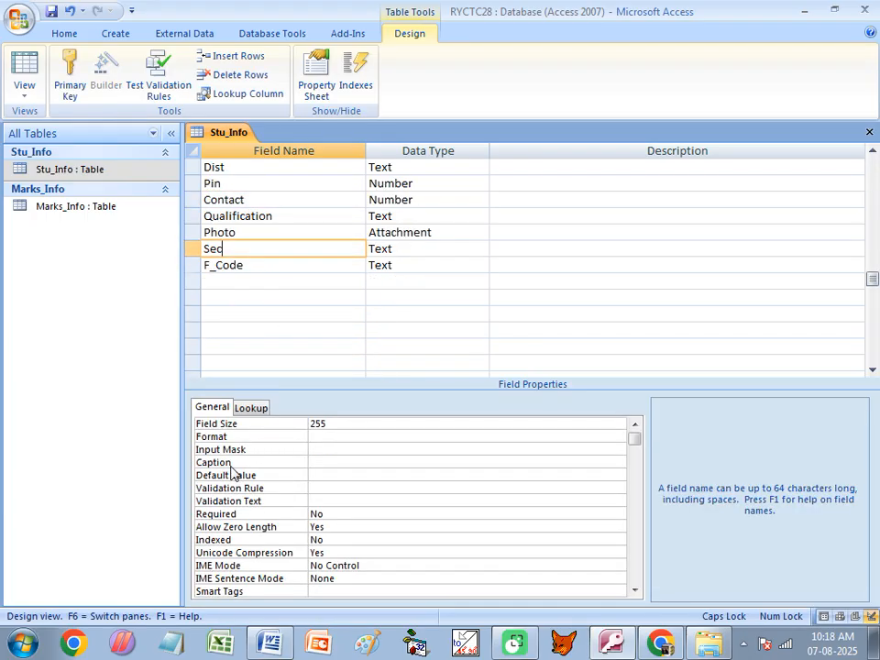
left_click(236, 476)
type("2025")
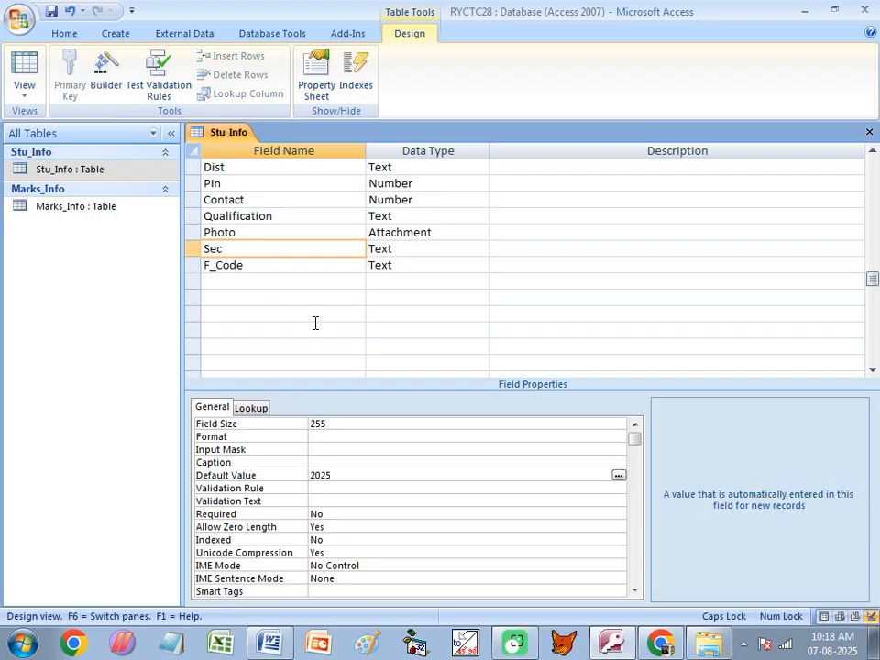
key("ctrl+w")
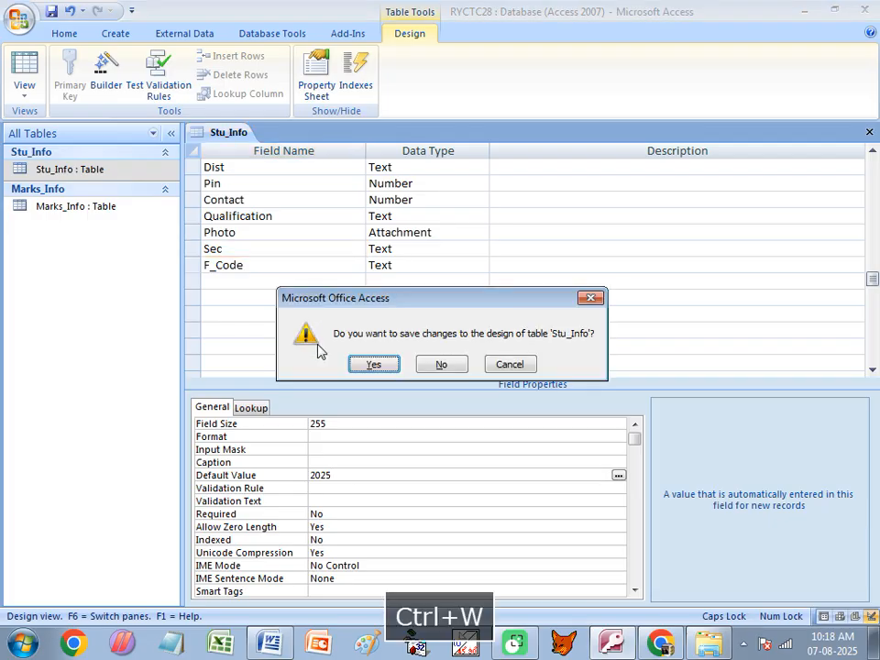
left_click(373, 362)
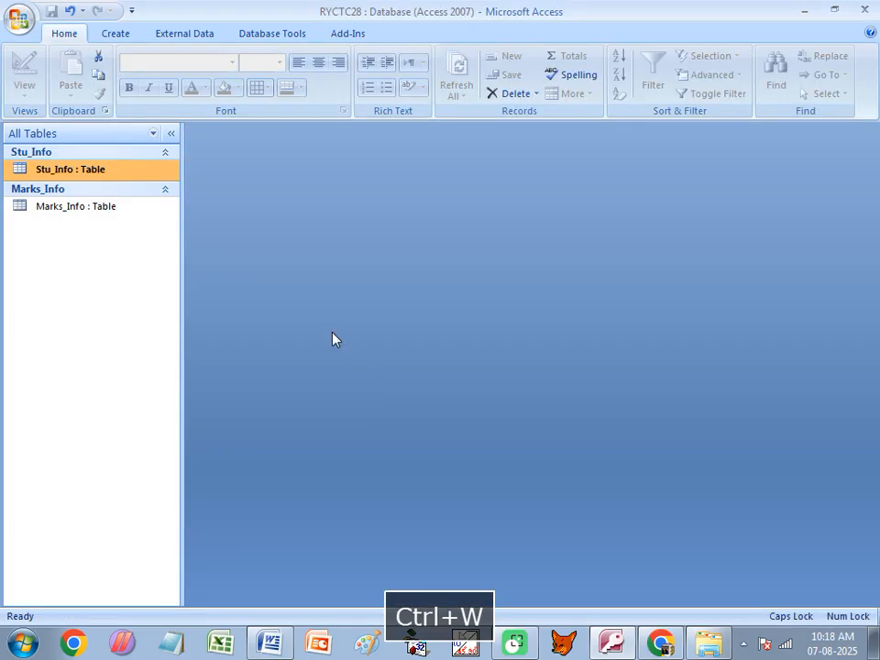
- Open Stu_Info and start new record 005 with placeholder course, student and father names
double_click(74, 172)
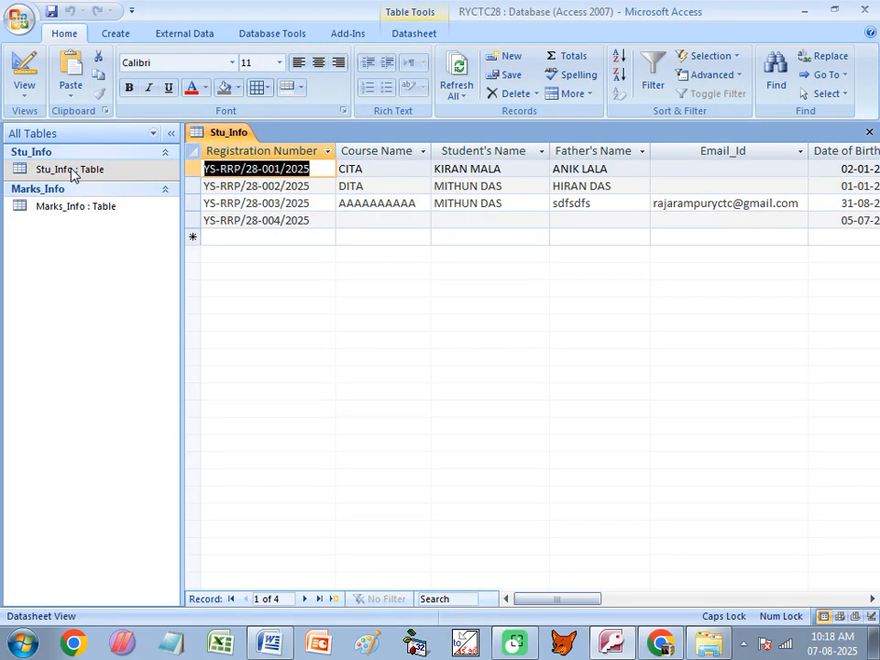
key("Down")
key("Down")
key("Down")
key("Down")
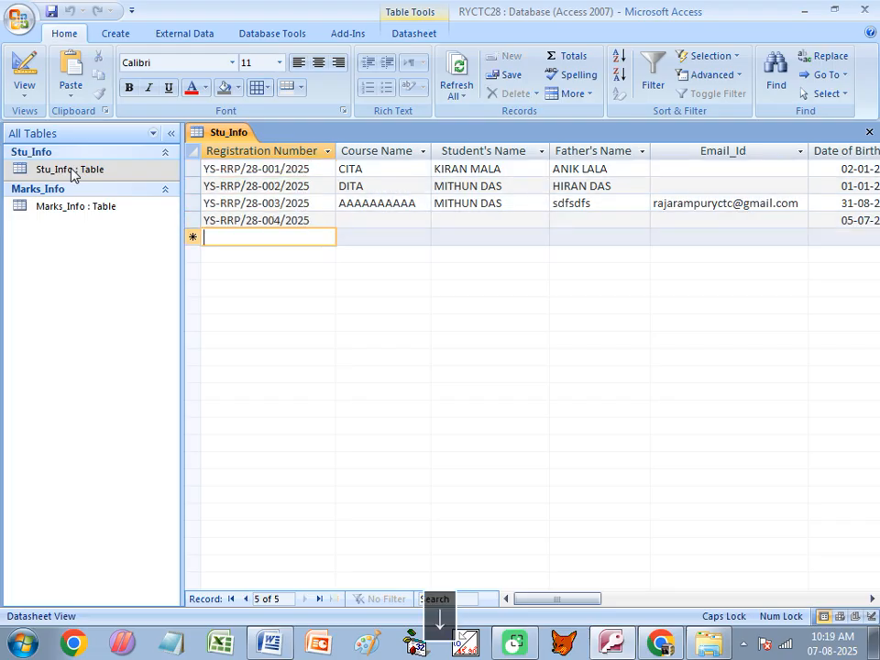
type("005/2025")
key("Tab")
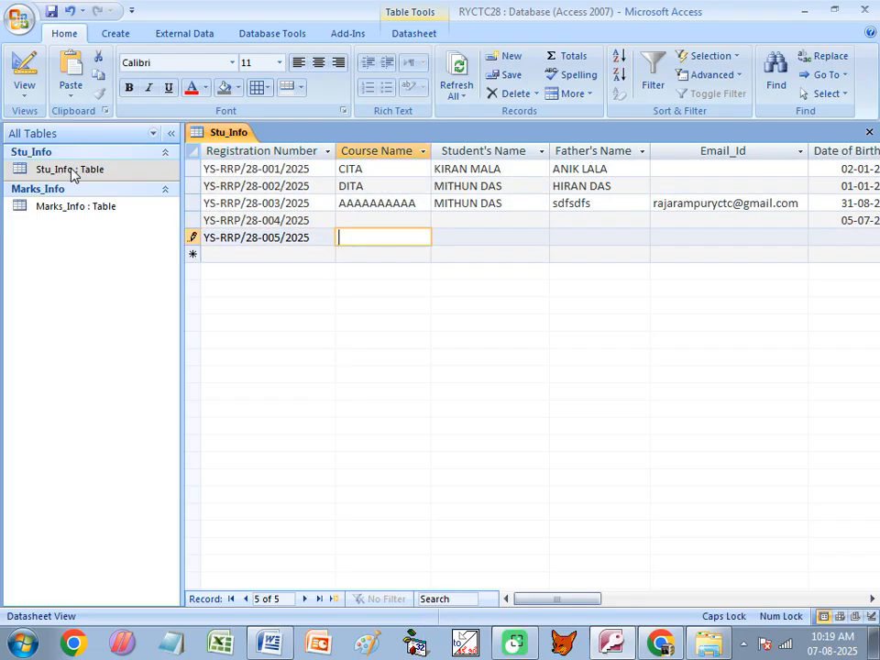
type("GFHFHF")
key("Tab")
type("HFGH")
key("Tab")
type("FGHF")
key("Tab")
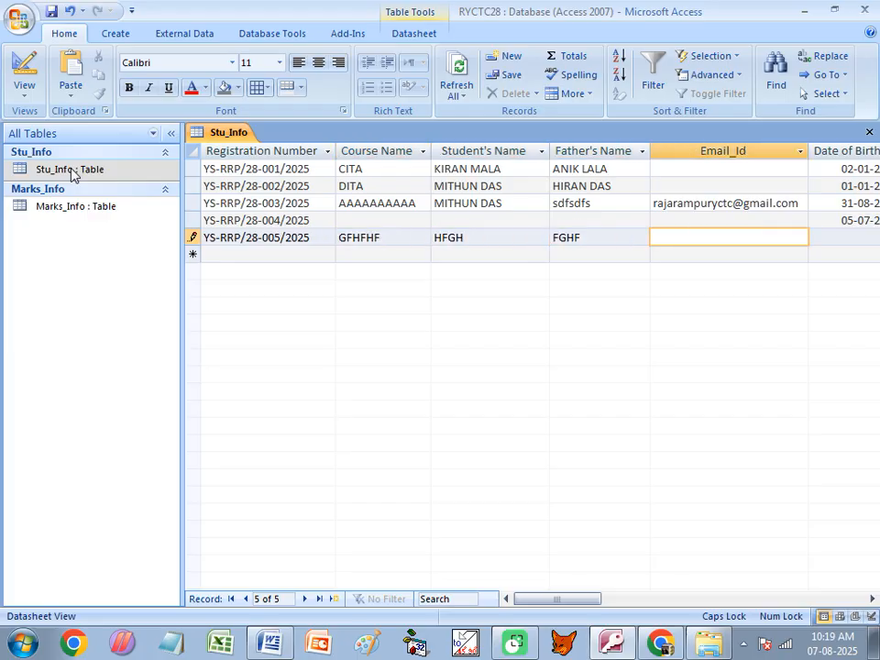
- Skip the remaining fields, check the Sec default, and overwrite Dist with NADIA
key("Tab")
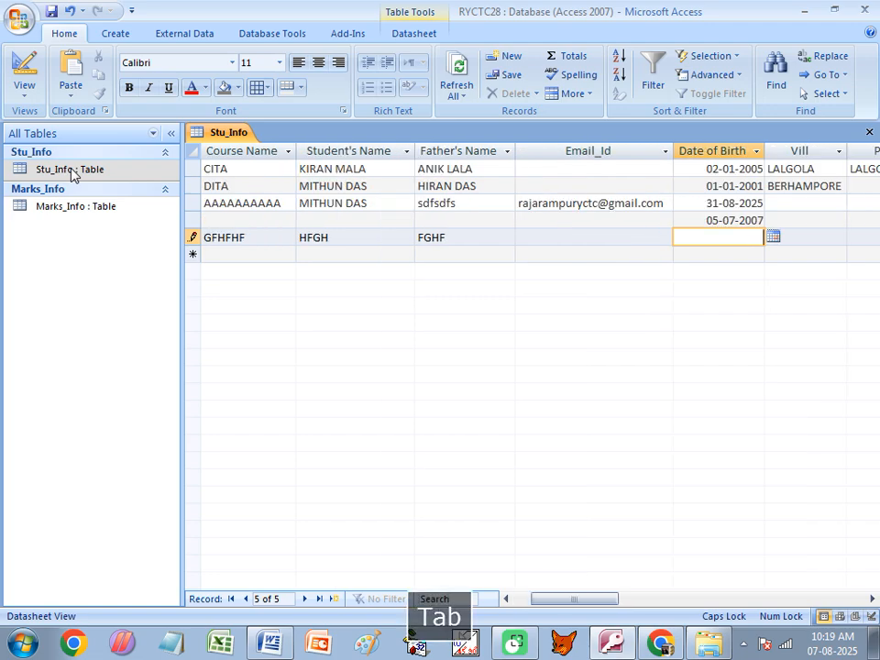
key("Tab")
key("Tab")
key("Tab")
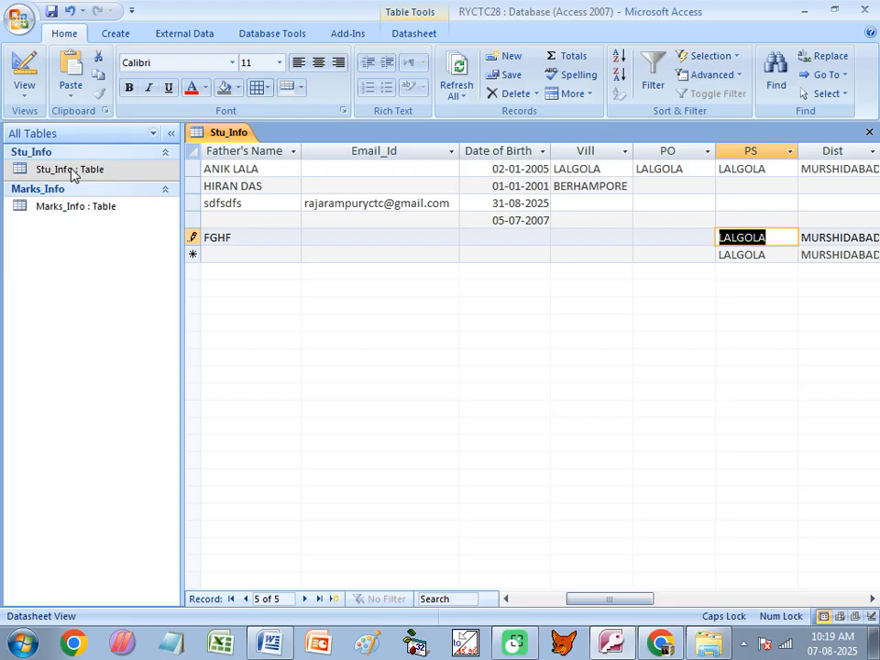
key("Tab")
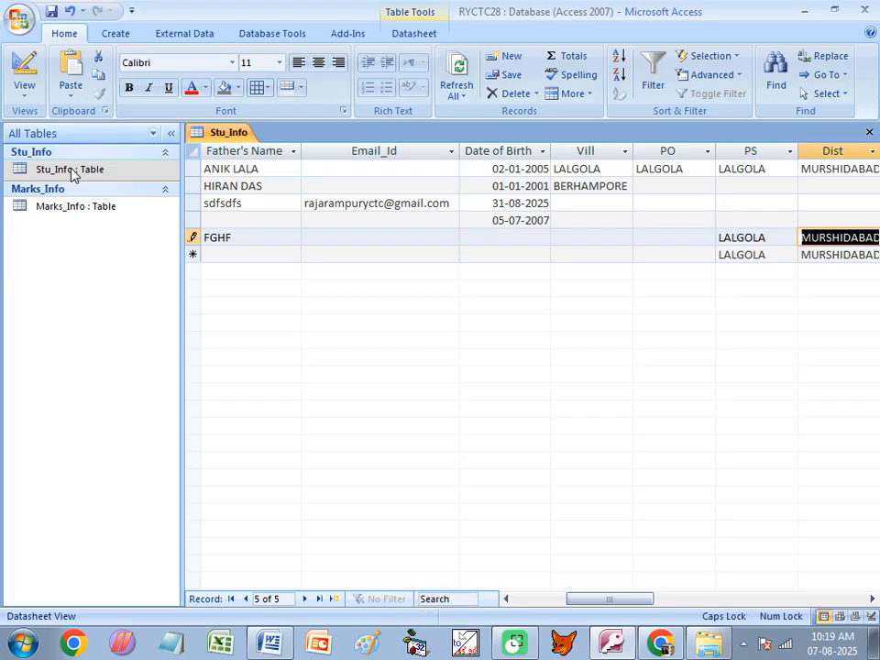
key("Tab")
key("Tab")
key("Tab")
key("Tab")
key("Tab")
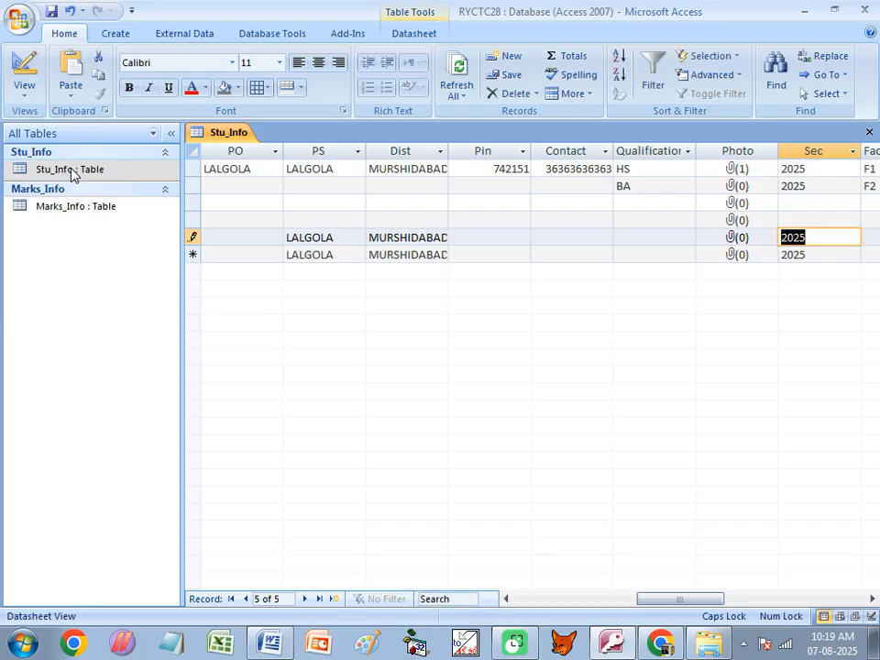
key("Left")
key("Left")
key("Left")
key("Left")
key("Left")
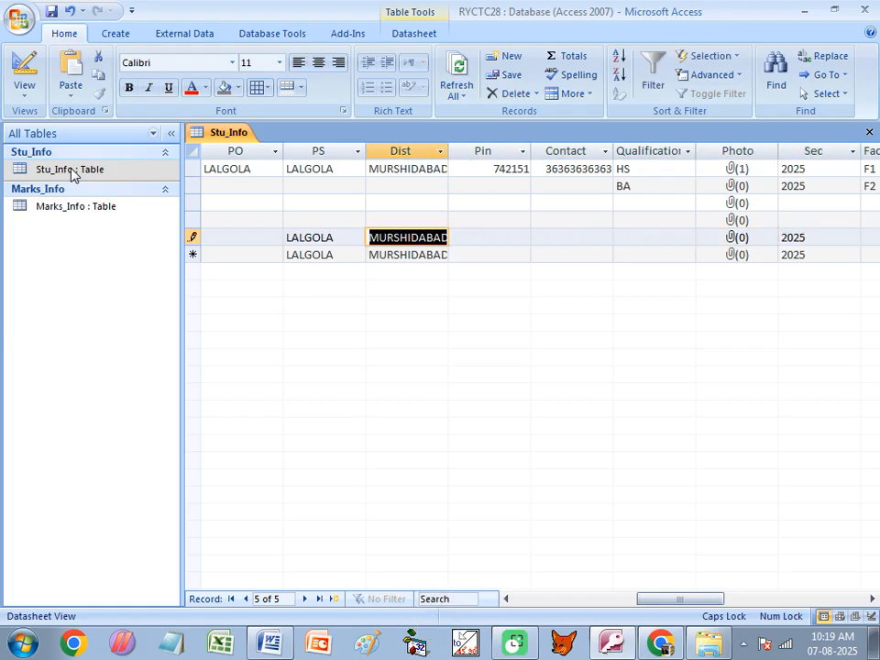
type("NADIA")
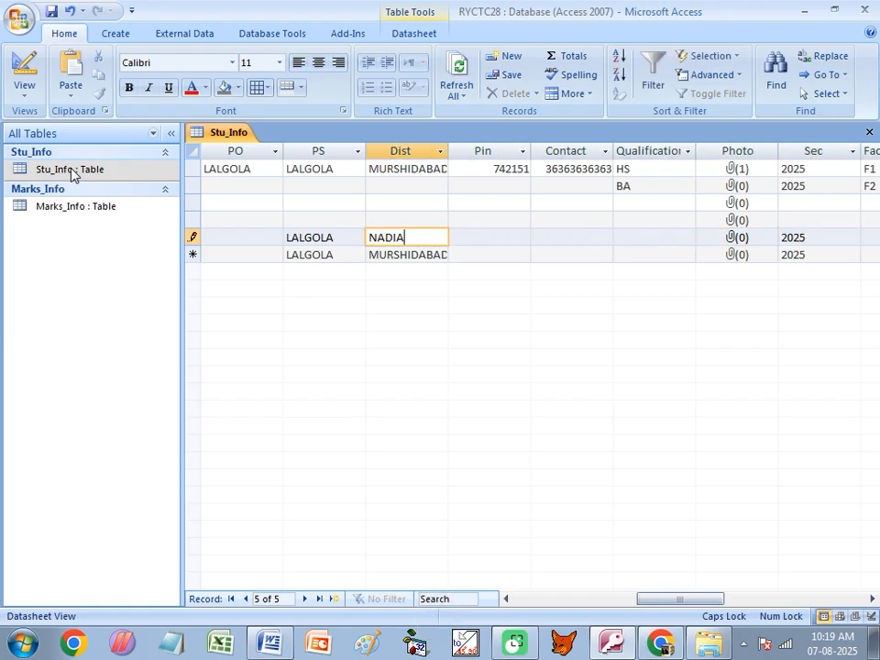